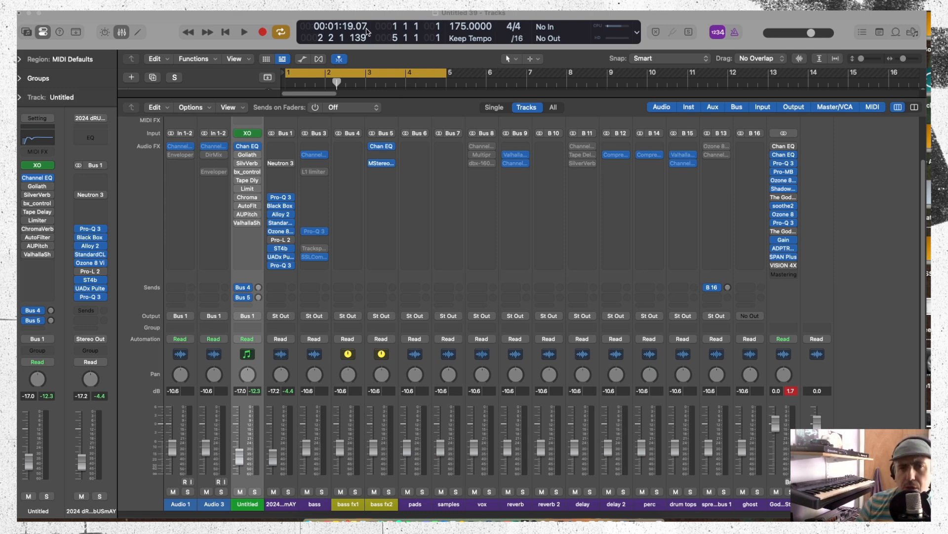
- Hide the mixer and bring the first audio tracks fully into view in the track area
key(x)
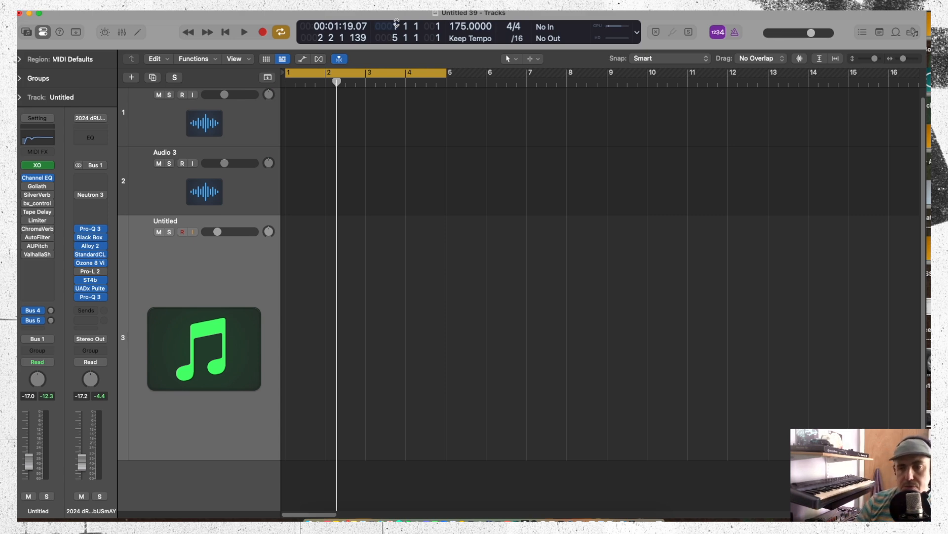
key(super+Tab)
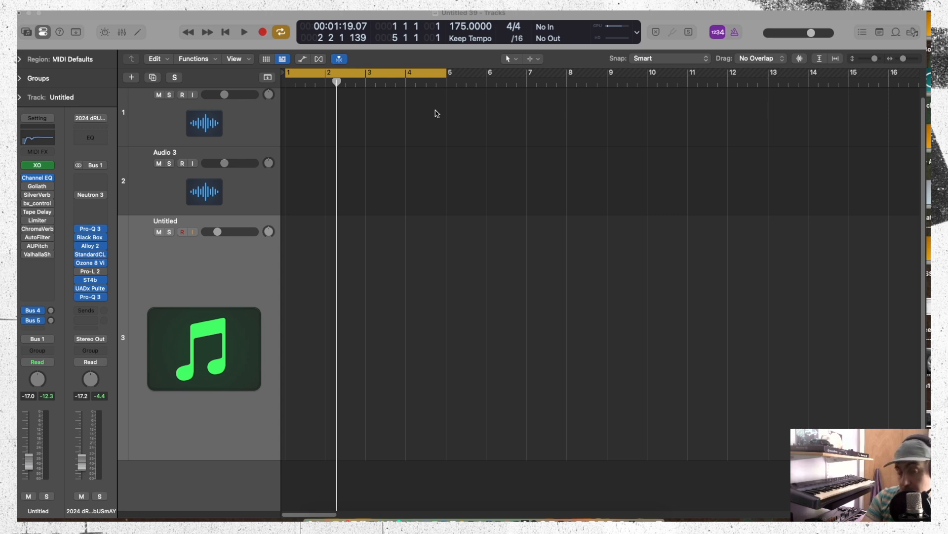
scroll(359, 282, up, 1)
scroll(359, 282, up, 1)
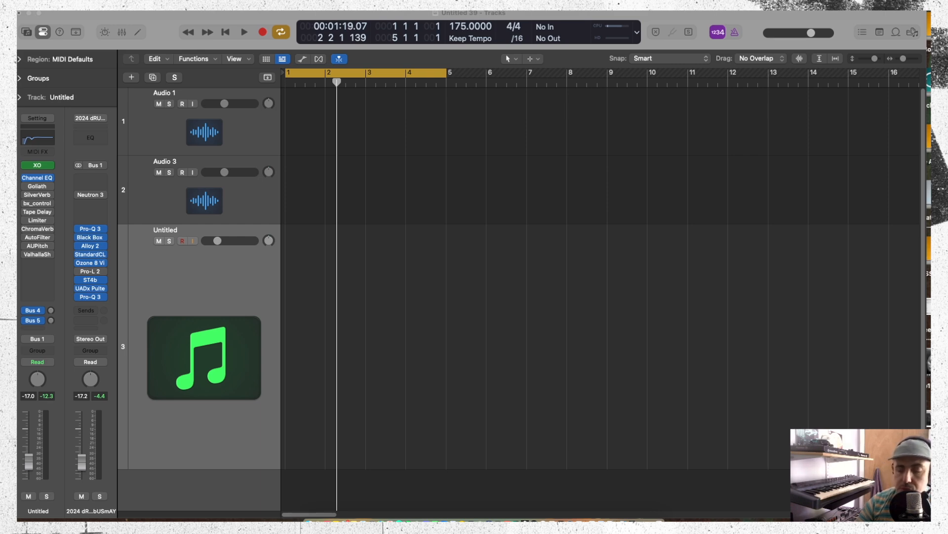
- Open XO on the Untitled track, leave its preset browser, and look over the Edit and Space pages
click(37, 166)
drag(428, 73, 348, 46)
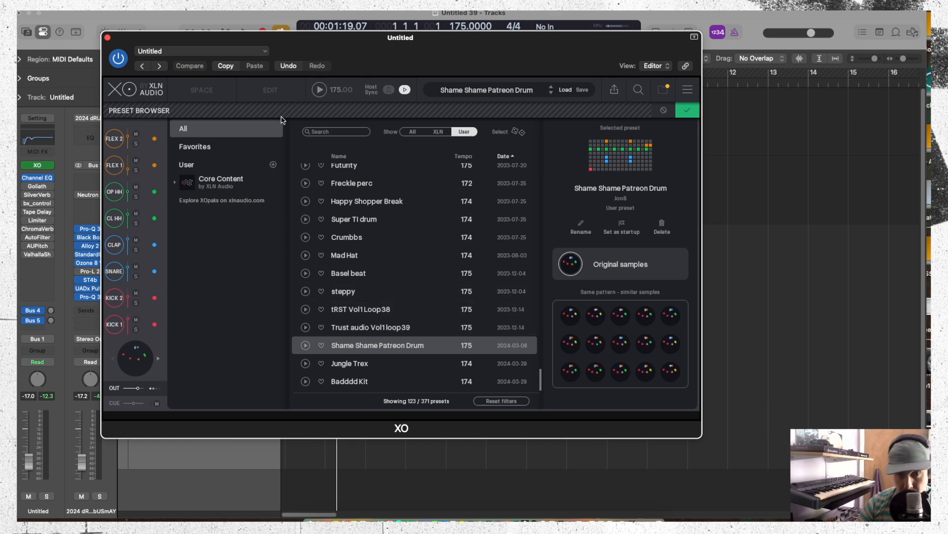
click(687, 110)
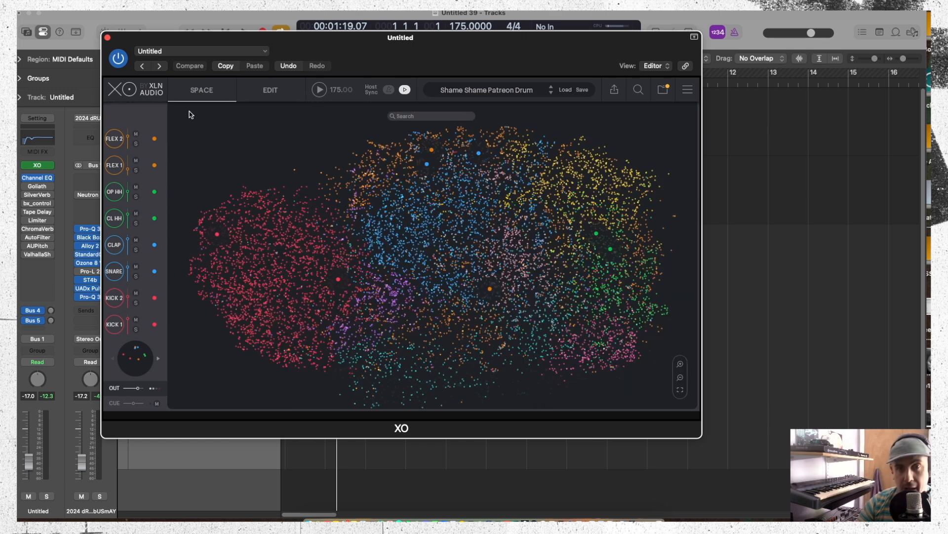
click(255, 92)
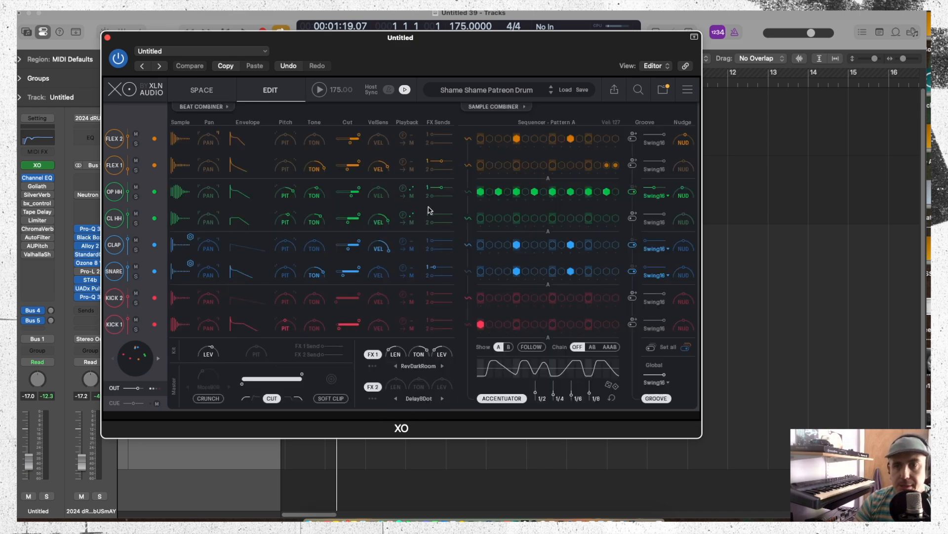
click(212, 94)
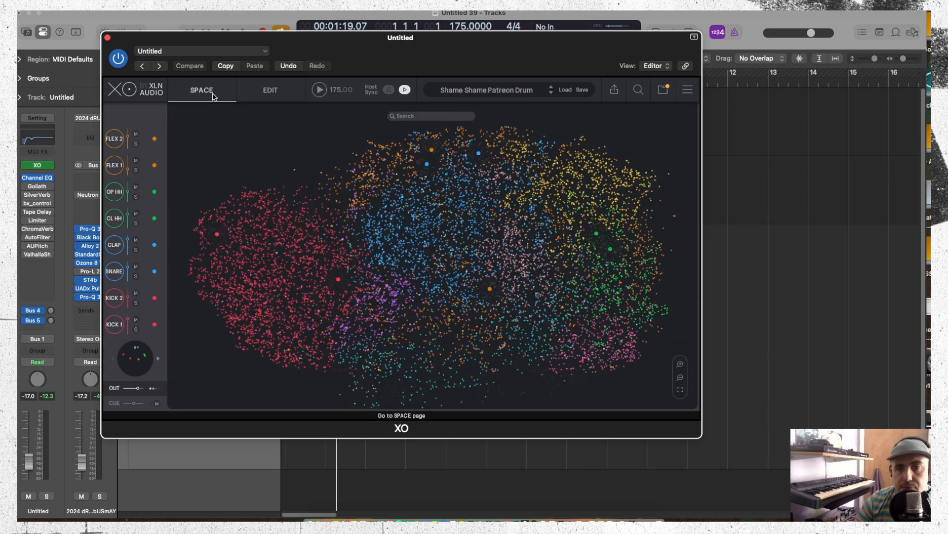
- Play the XO drum loop, close the XO window, and stop playback
key(space)
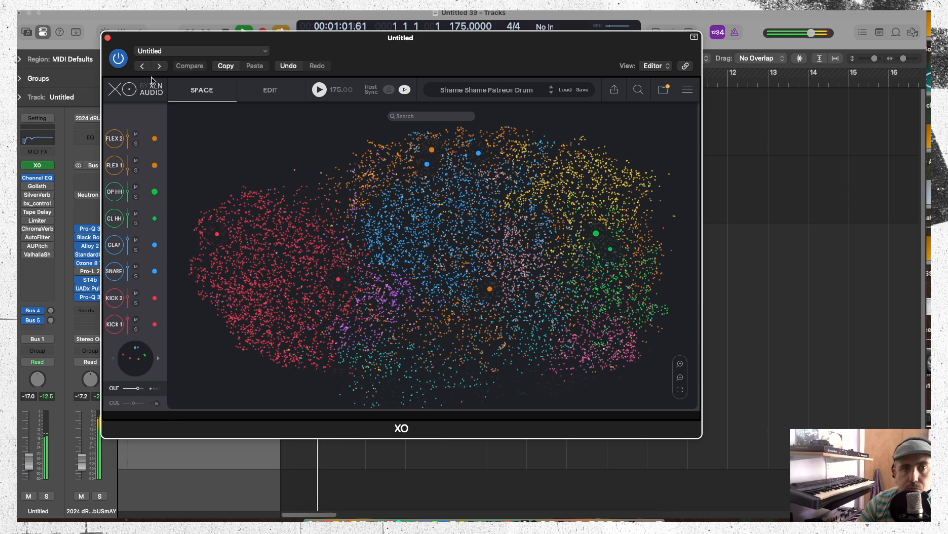
click(108, 38)
key(space)
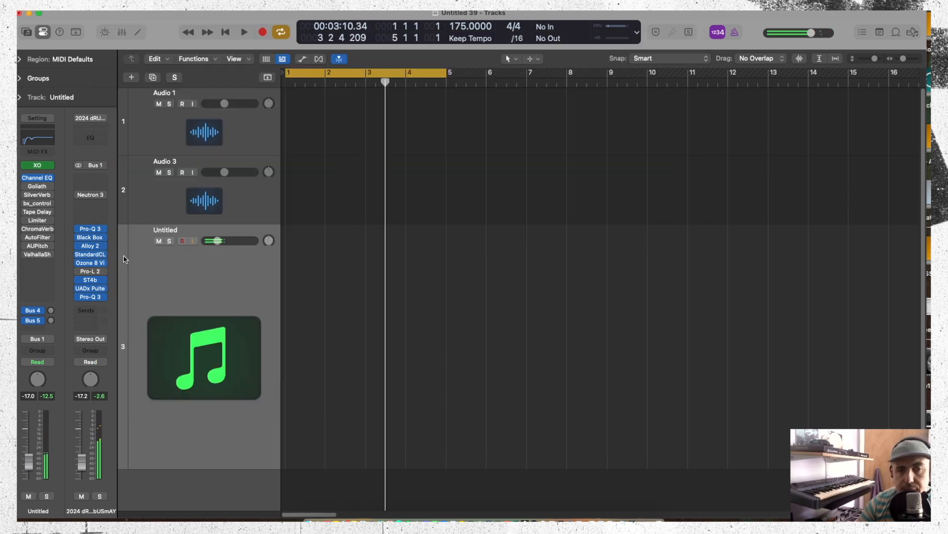
- Open StandardCLIP on the drum bus and slightly lower its Soft-Clip Saturator while the drum loop plays
click(90, 253)
key(space)
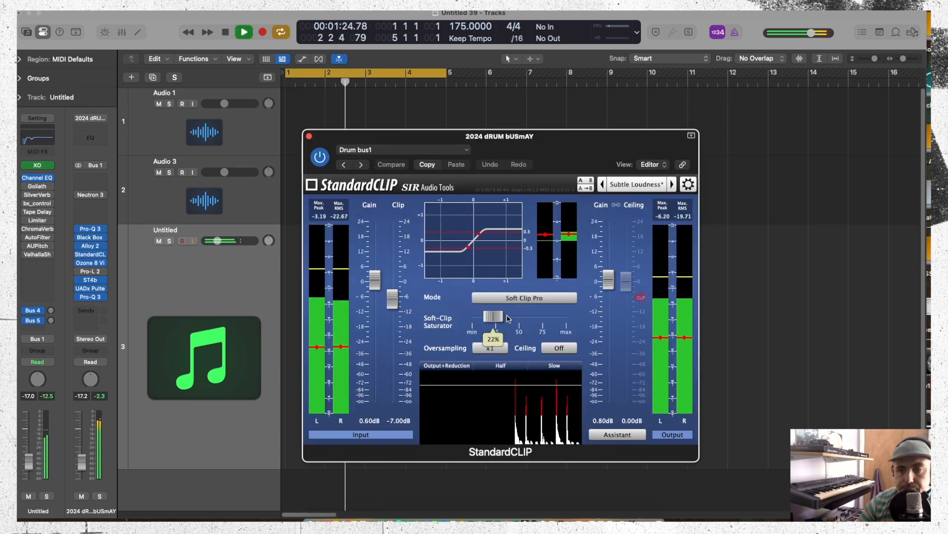
drag(493, 316, 443, 273)
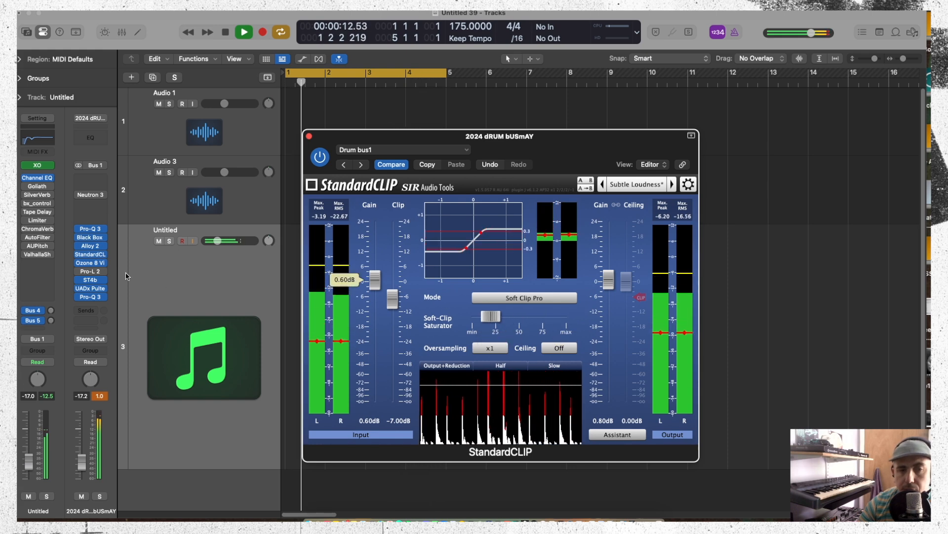
click(89, 233)
click(66, 246)
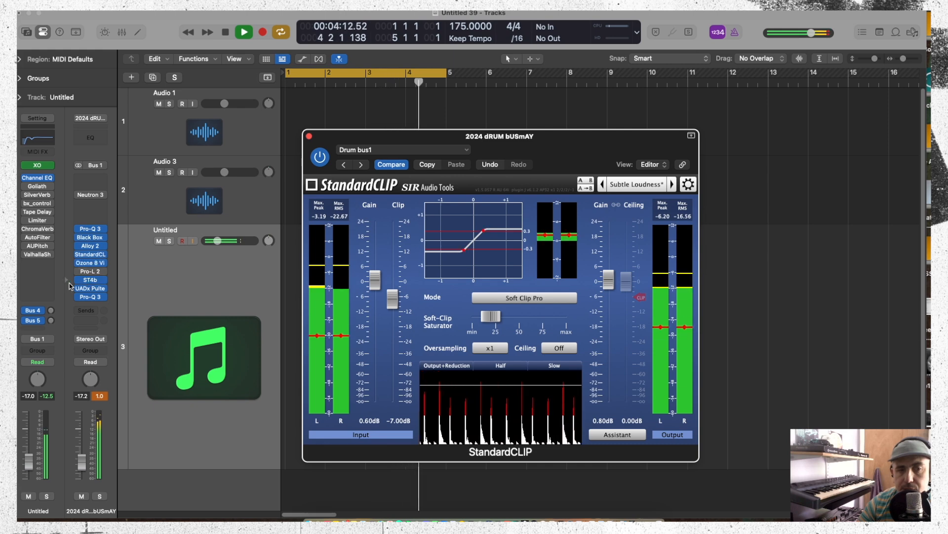
- Inspect the Ozone 8 Vintage Limiter on the drum bus, and close both it and StandardCLIP
click(90, 263)
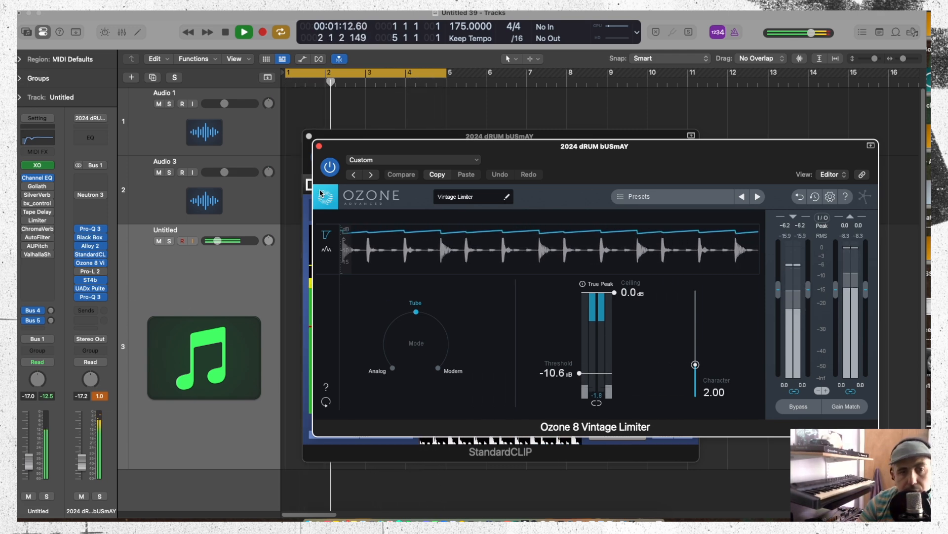
click(318, 143)
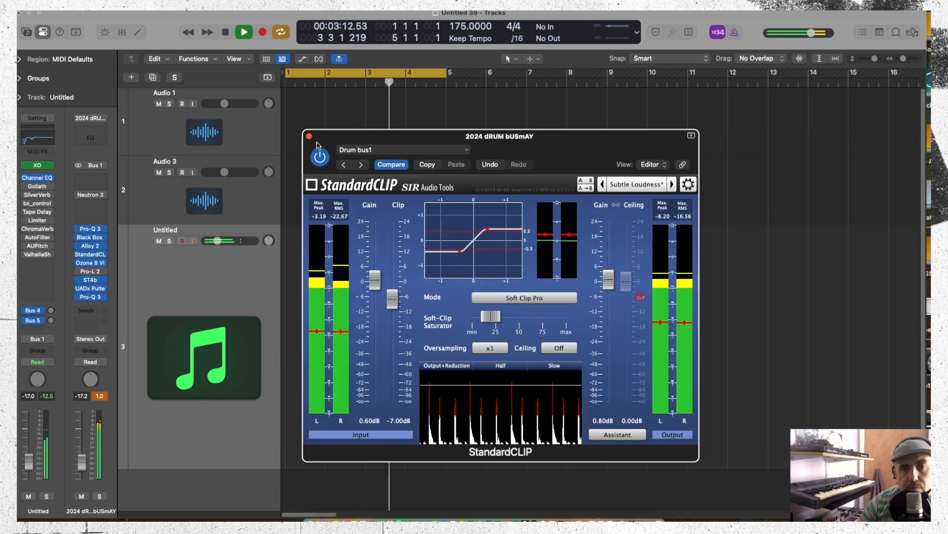
click(308, 136)
- Inspect ST4b and adjust the low boost on the UADx Pultec EQP-1A during playback; stop playback and close both plug-ins
click(91, 280)
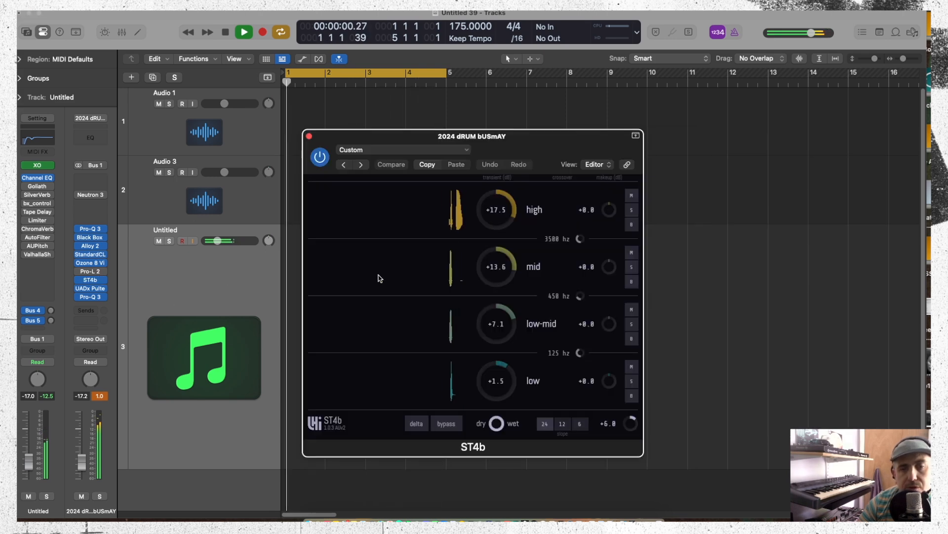
click(85, 288)
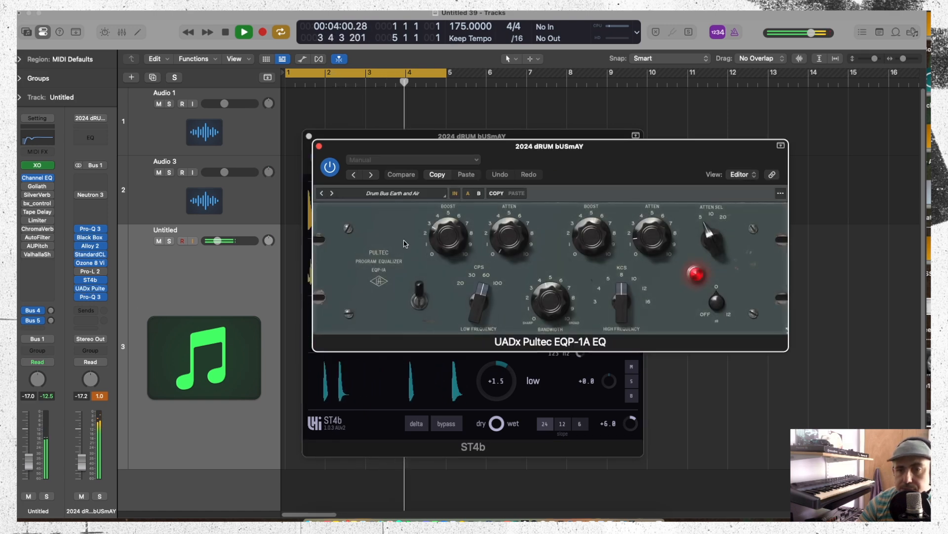
drag(449, 246, 406, 242)
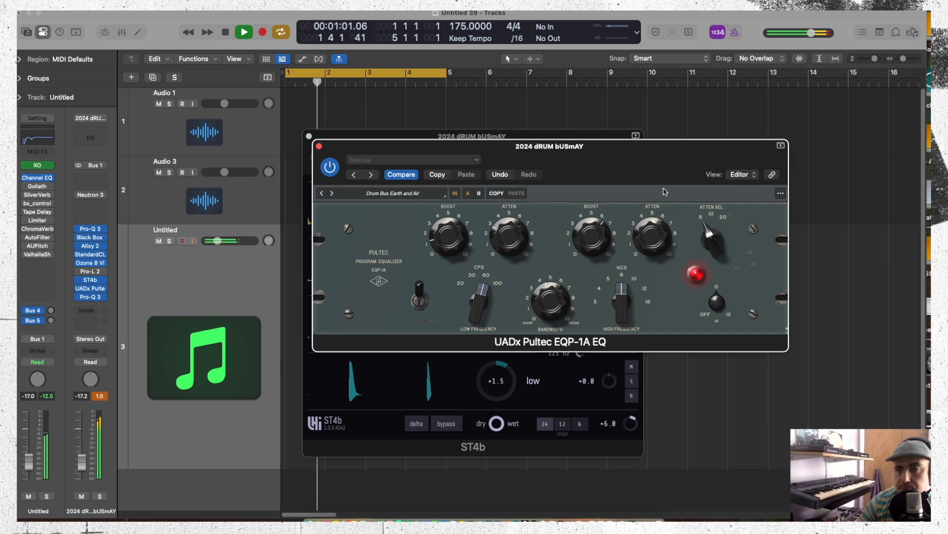
key(space)
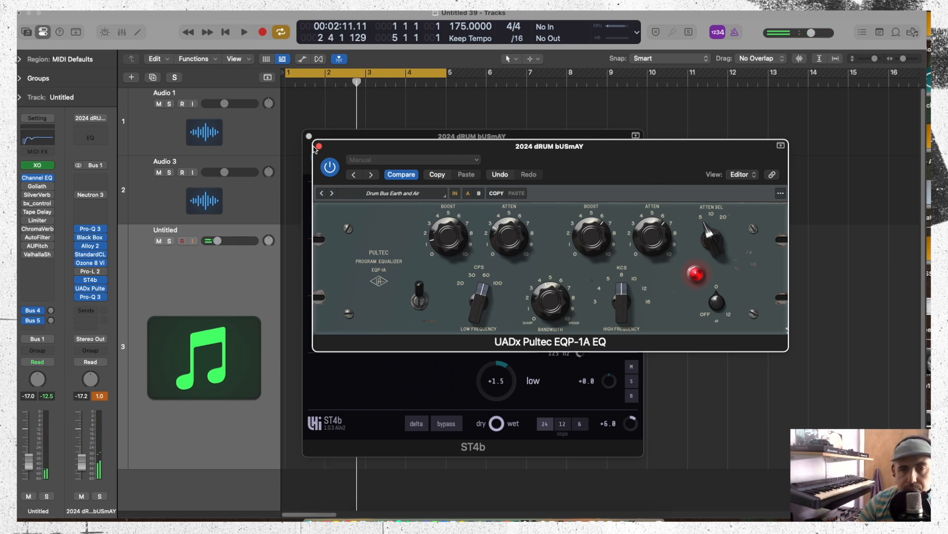
click(318, 147)
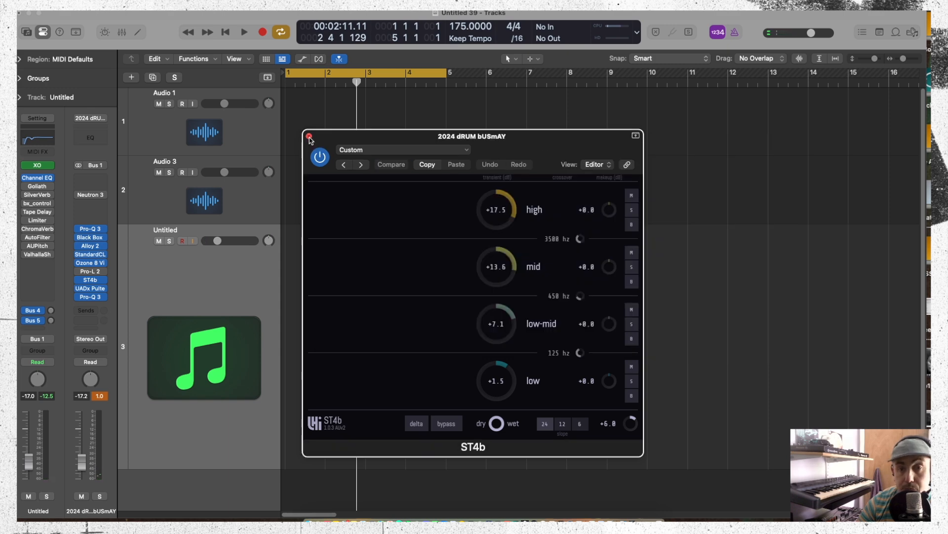
click(310, 136)
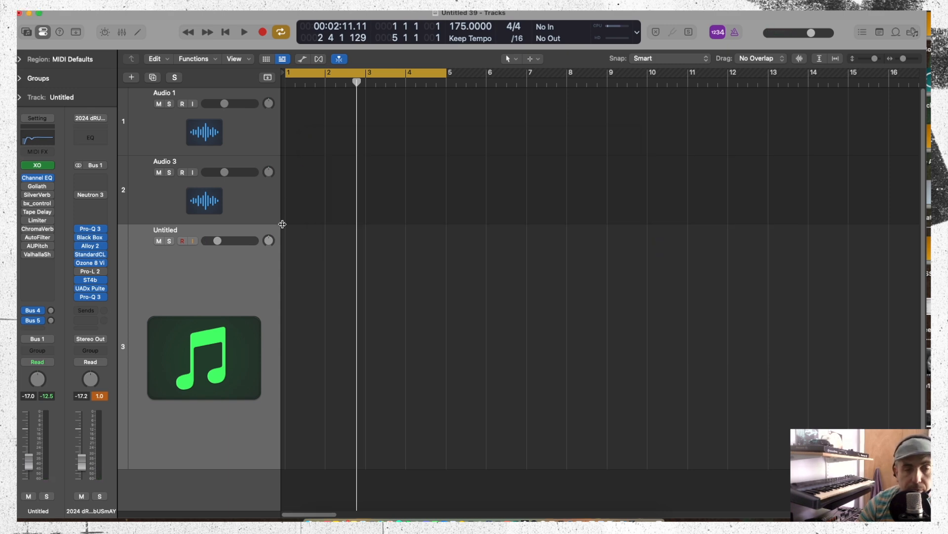
- Audition the processed drum loop and look over the channel and bus layout in the mixer
key(space)
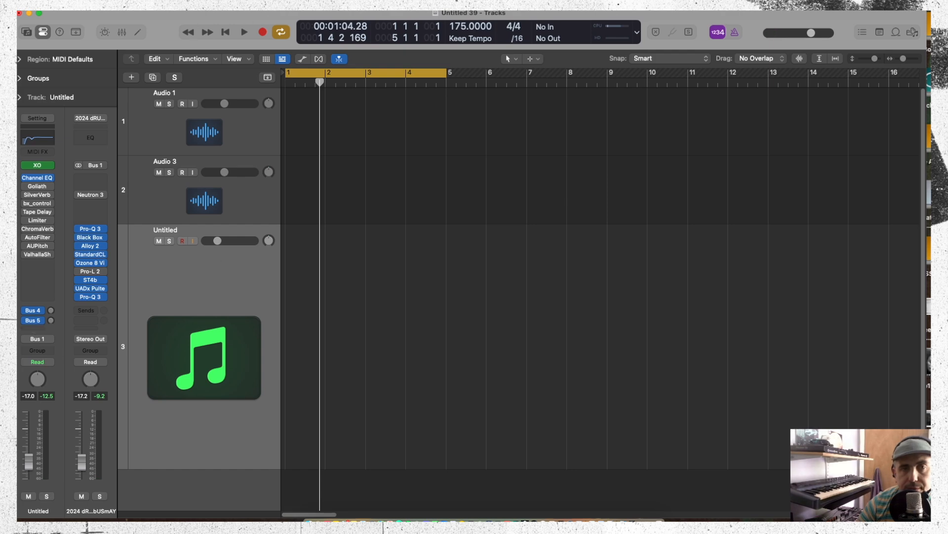
click(122, 33)
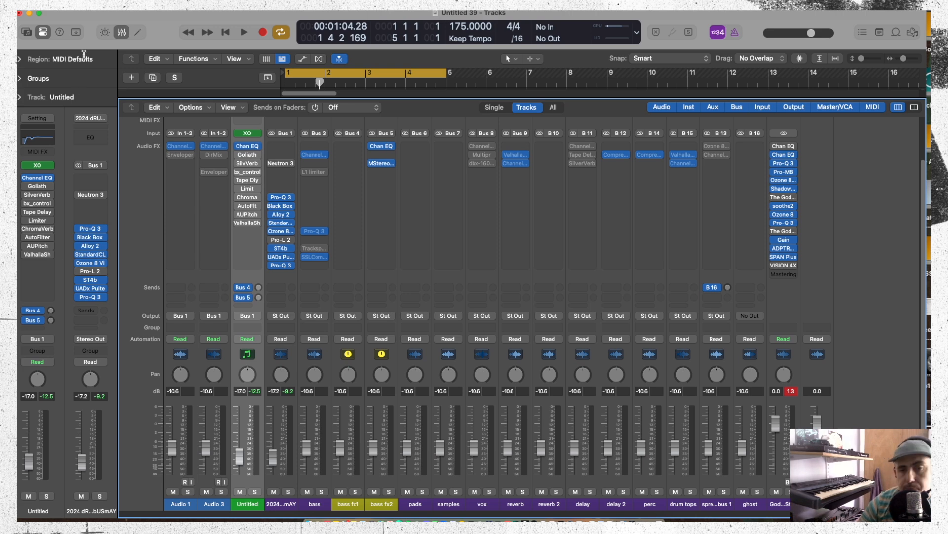
click(121, 35)
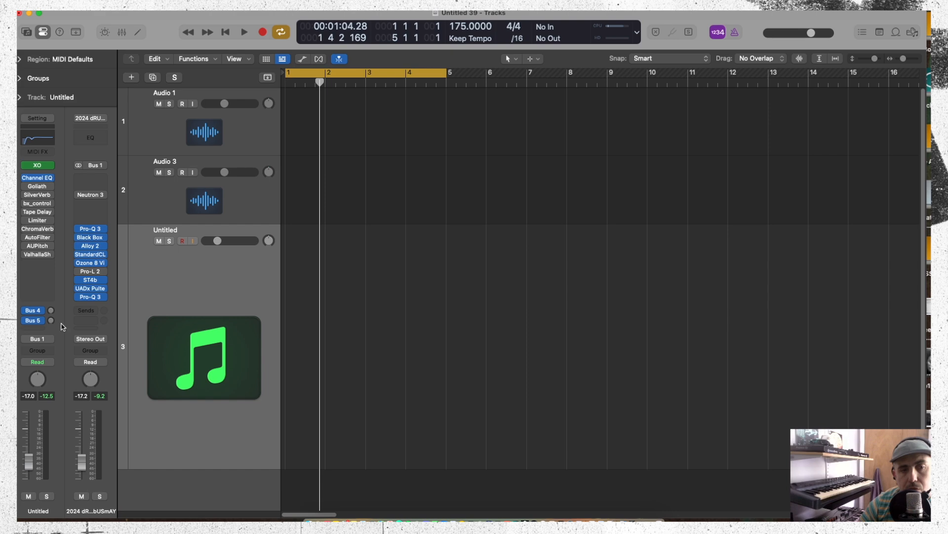
- Reassign the Untitled track's Bus 5 send to Bus 18 and raise its send level
mouse_move(44, 326)
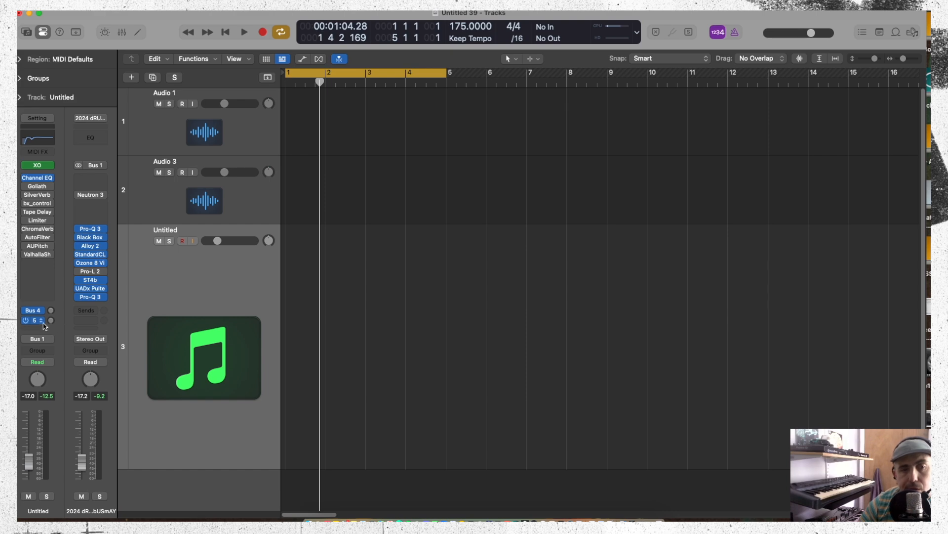
click(43, 324)
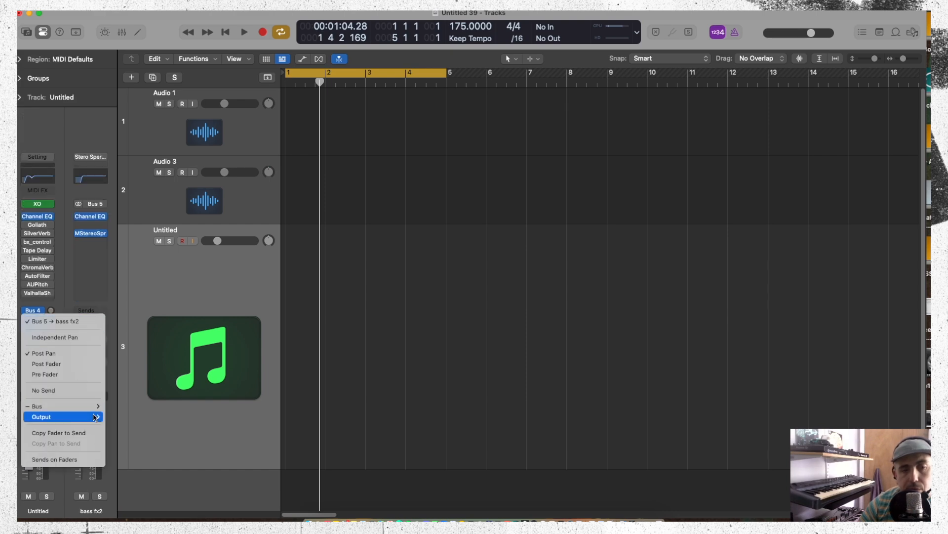
mouse_move(92, 407)
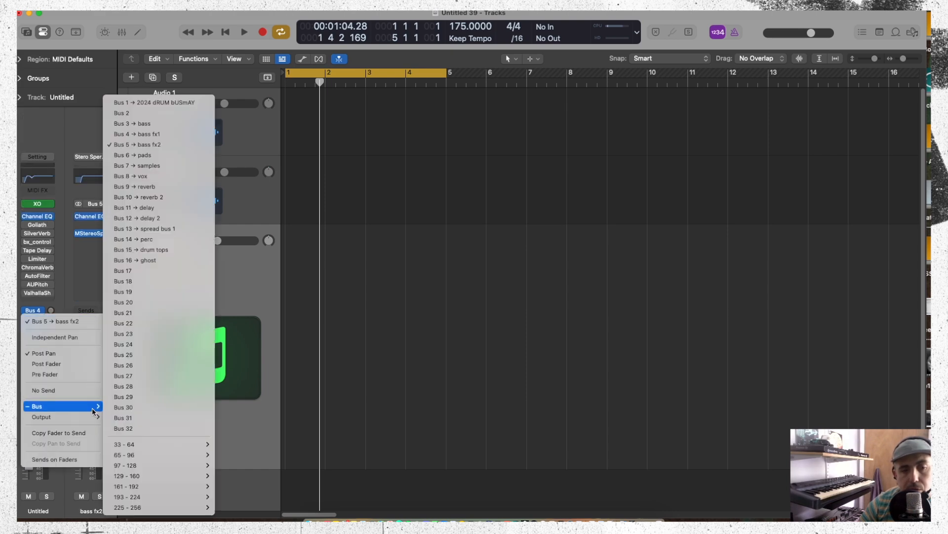
click(139, 281)
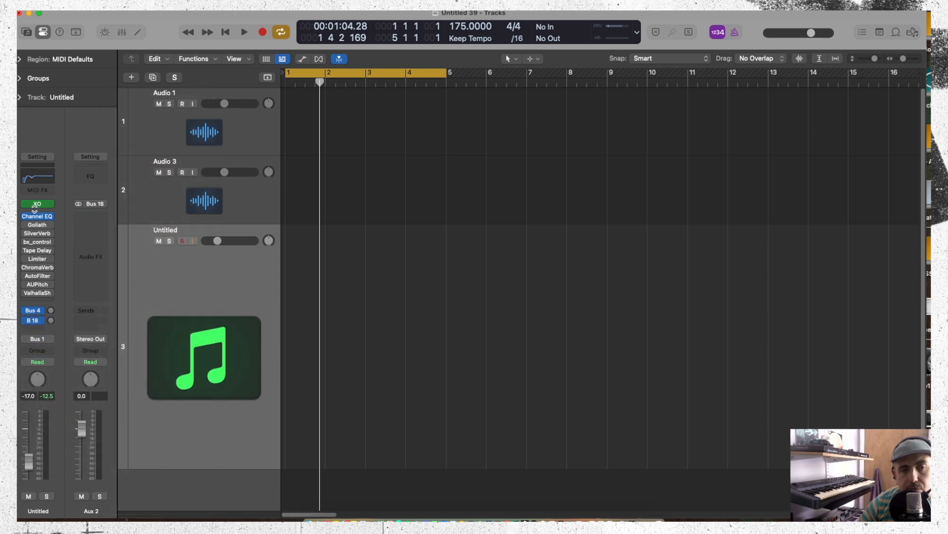
drag(51, 321, 52, 309)
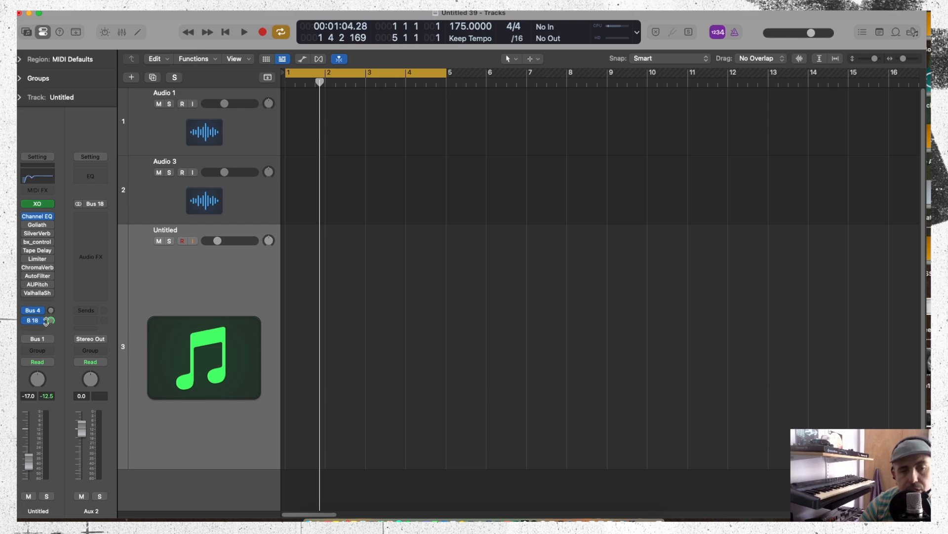
click(43, 321)
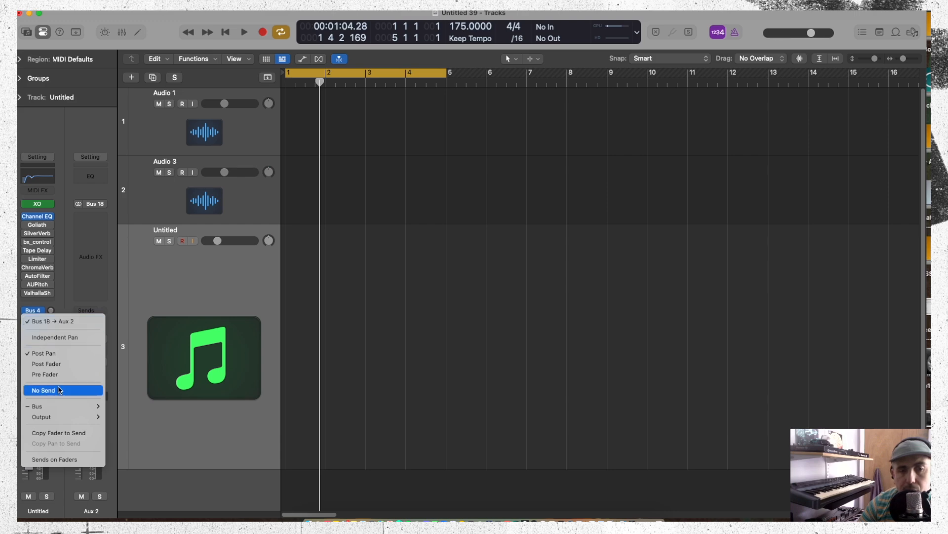
mouse_move(76, 411)
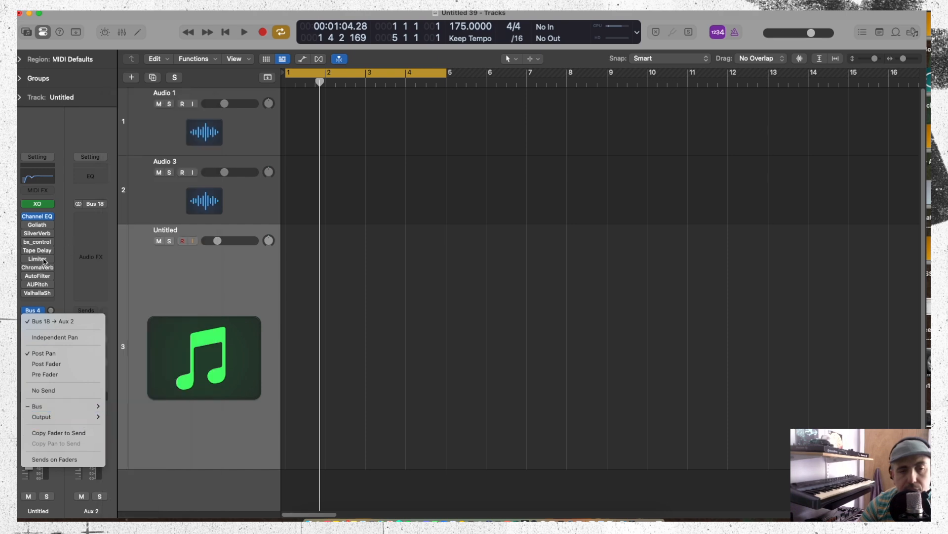
click(58, 278)
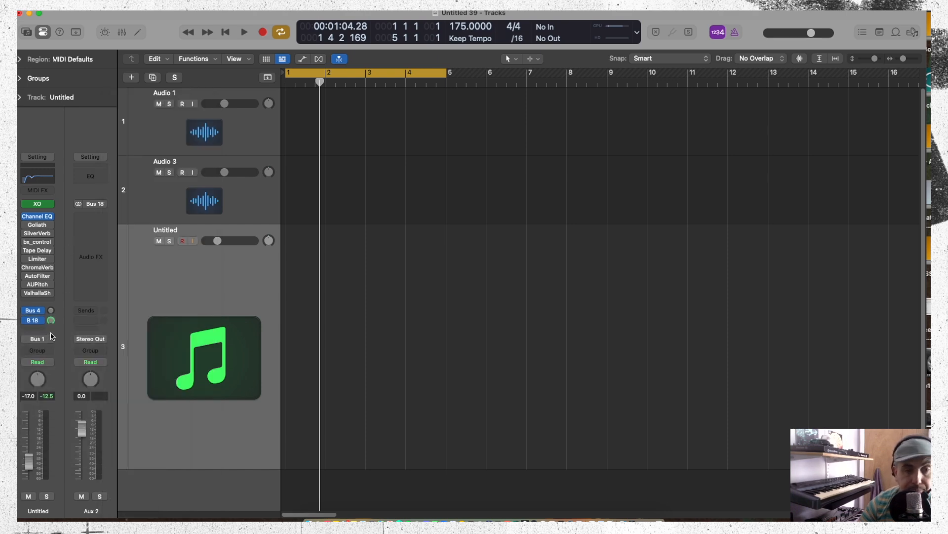
- Switch the Bus 18 send to Pre Fader and set the Untitled track's volume to -15.6 dB
click(43, 322)
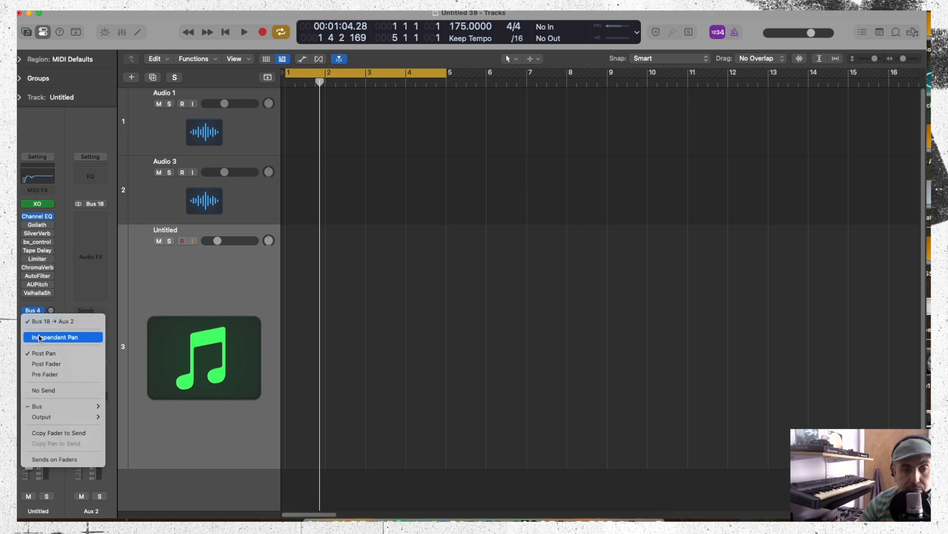
click(45, 373)
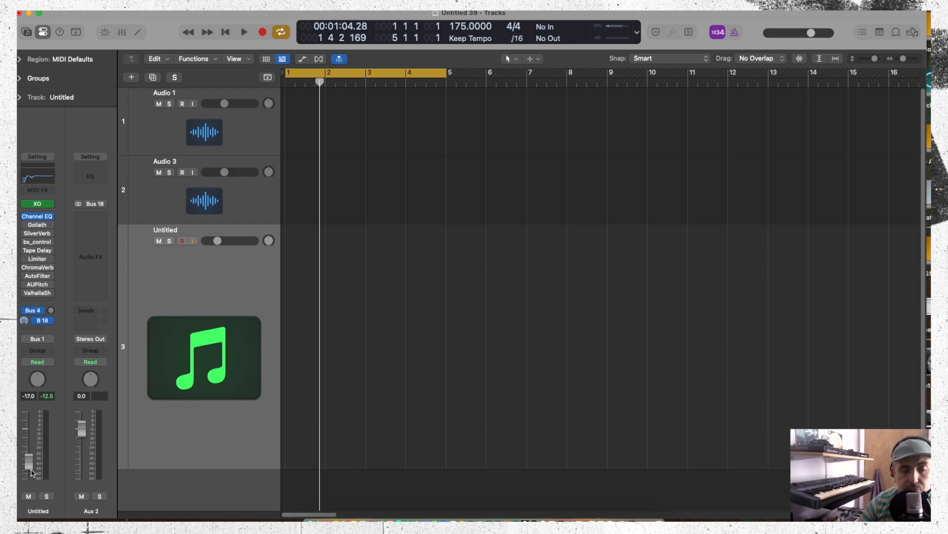
mouse_move(28, 461)
mouse_down()
mouse_move(29, 436)
mouse_move(29, 470)
mouse_move(28, 459)
mouse_up()
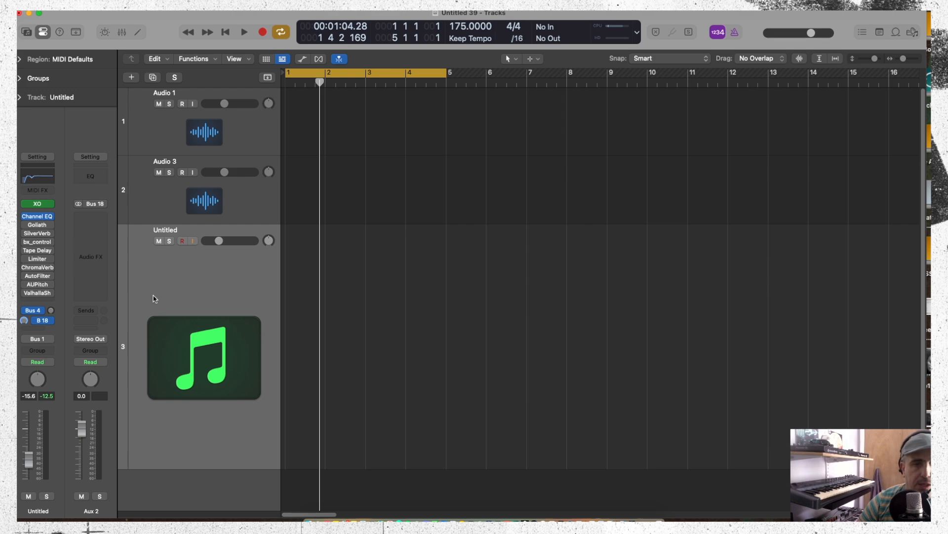
- Insert a stereo Compressor from the *Trex Fav Compressors group on Aux 2 and move its window clear of the track headers
click(102, 233)
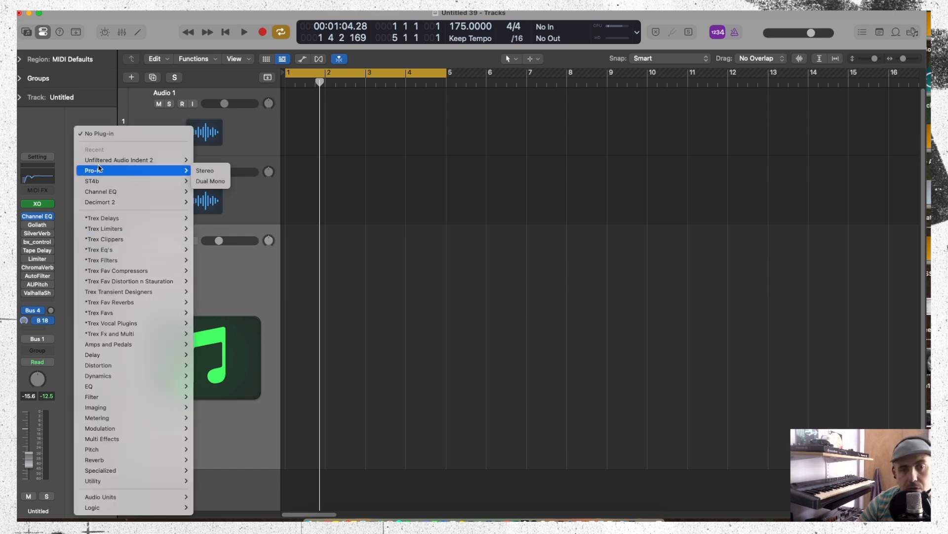
mouse_move(133, 278)
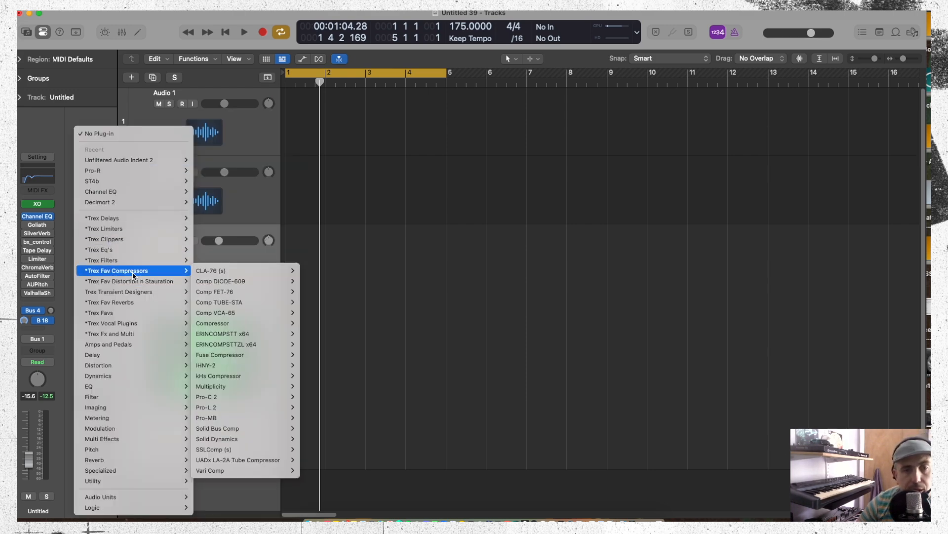
mouse_move(289, 324)
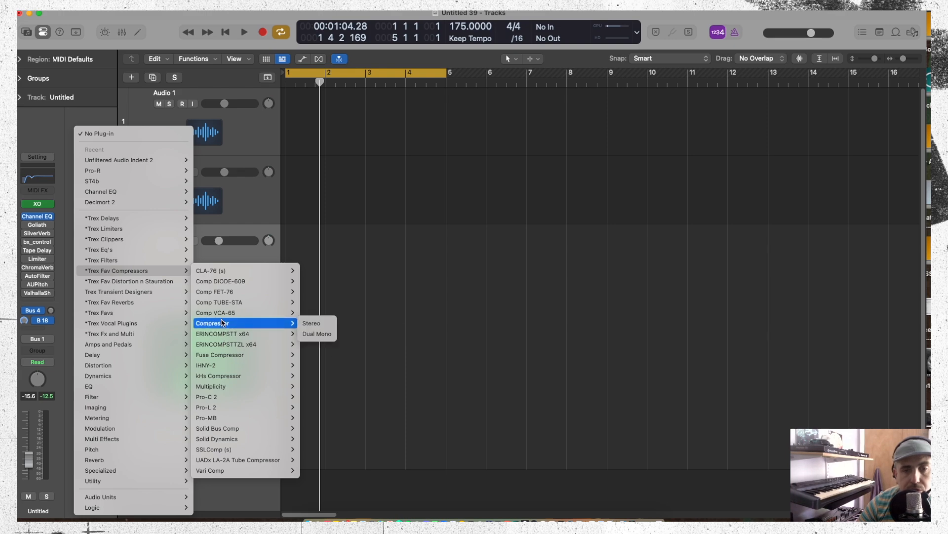
click(321, 323)
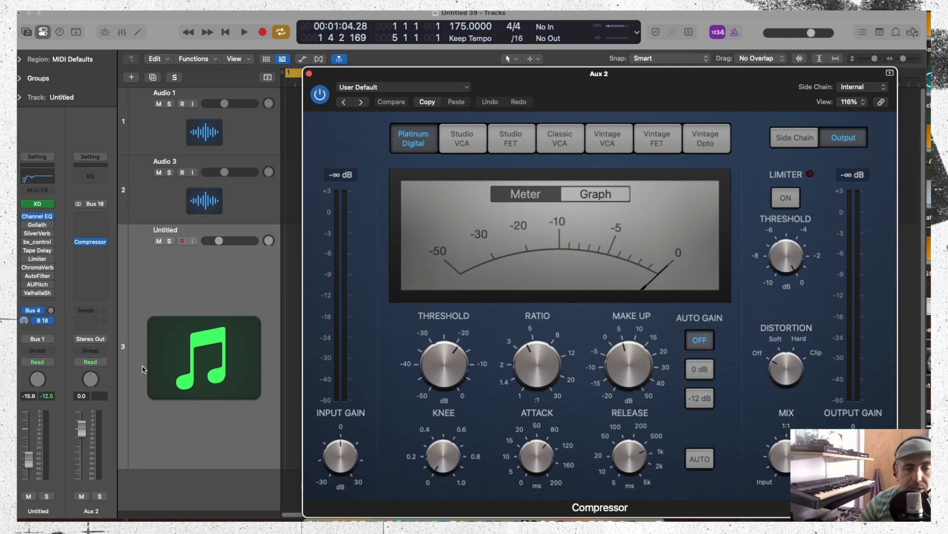
drag(534, 84, 632, 43)
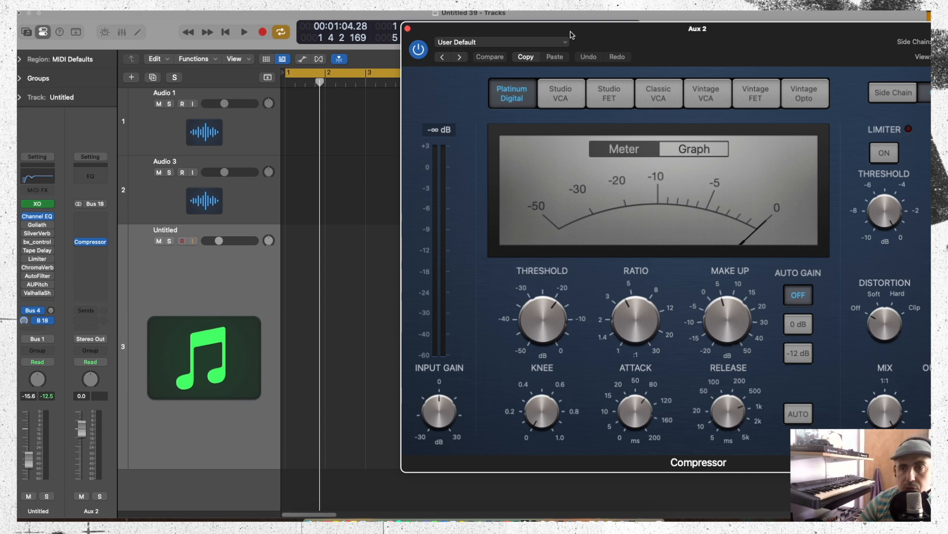
- Load the Parallel Drums preset in the Aux 2 Compressor
click(521, 43)
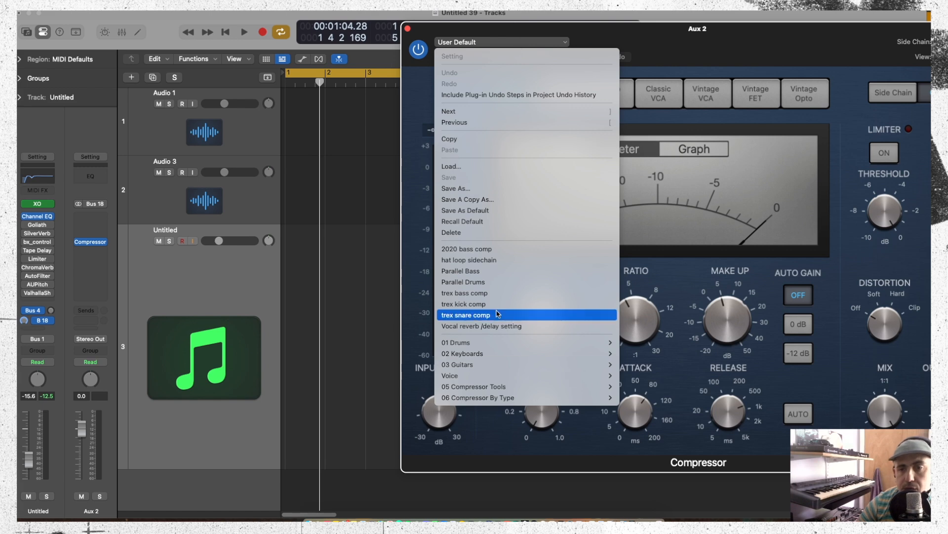
click(476, 283)
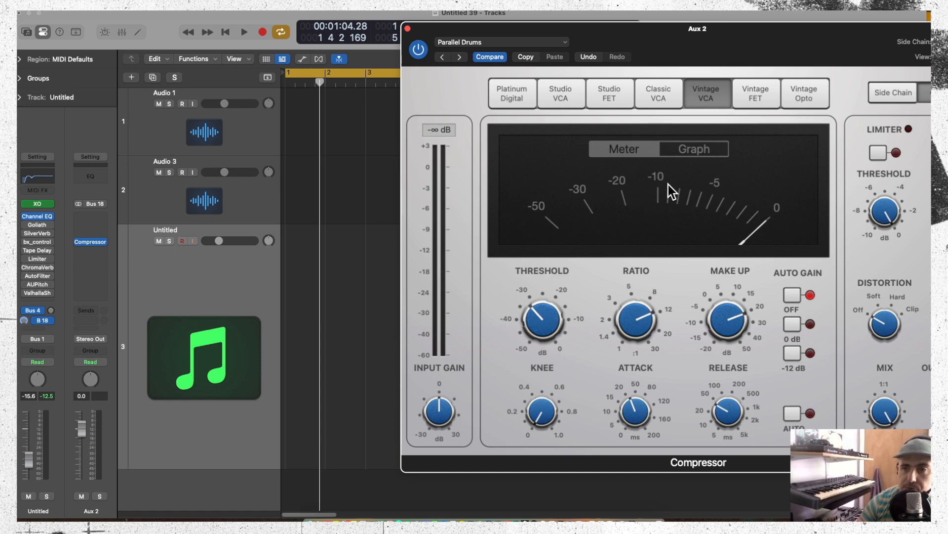
mouse_move(527, 328)
mouse_move(614, 322)
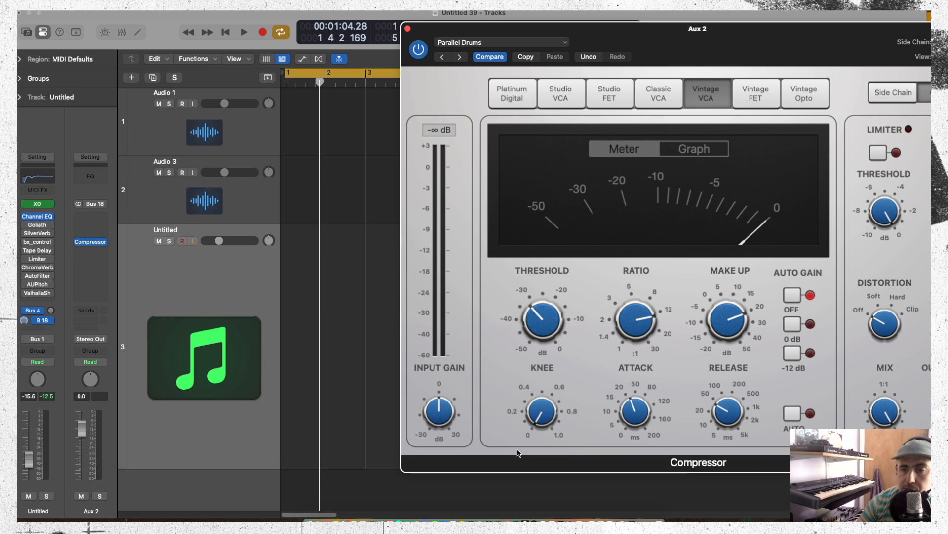
- Try different attack and release times on the Compressor, and reload the Parallel Drums preset
drag(635, 405, 630, 358)
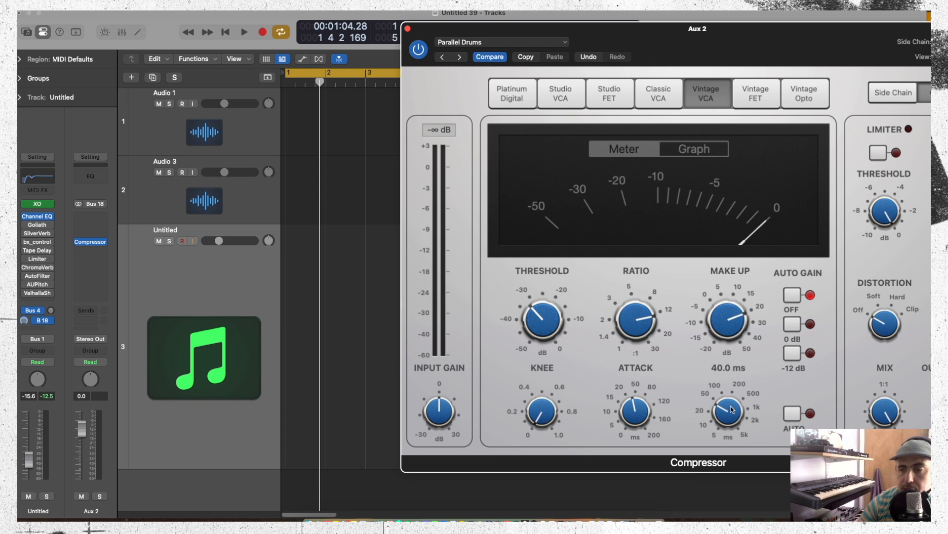
drag(735, 409, 733, 404)
click(478, 44)
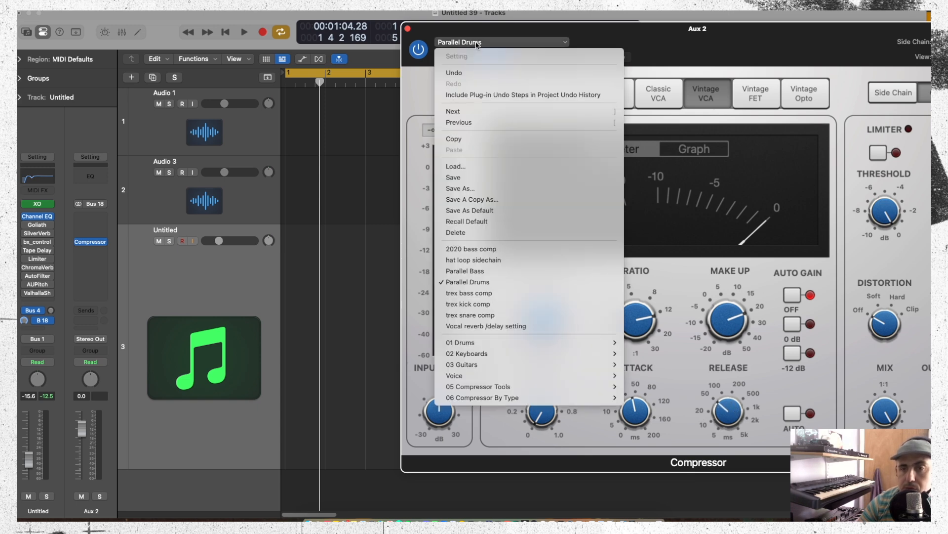
click(478, 282)
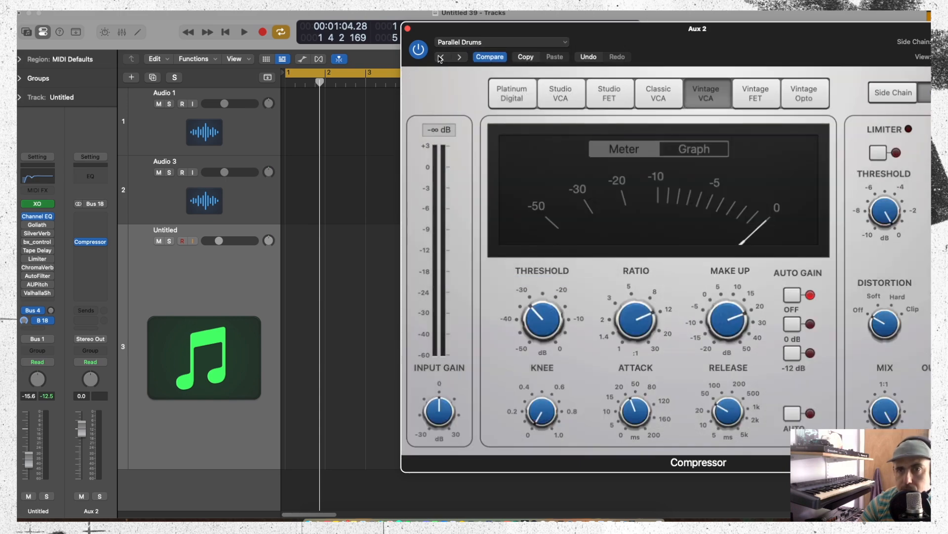
mouse_move(625, 406)
drag(635, 414, 635, 414)
mouse_move(718, 399)
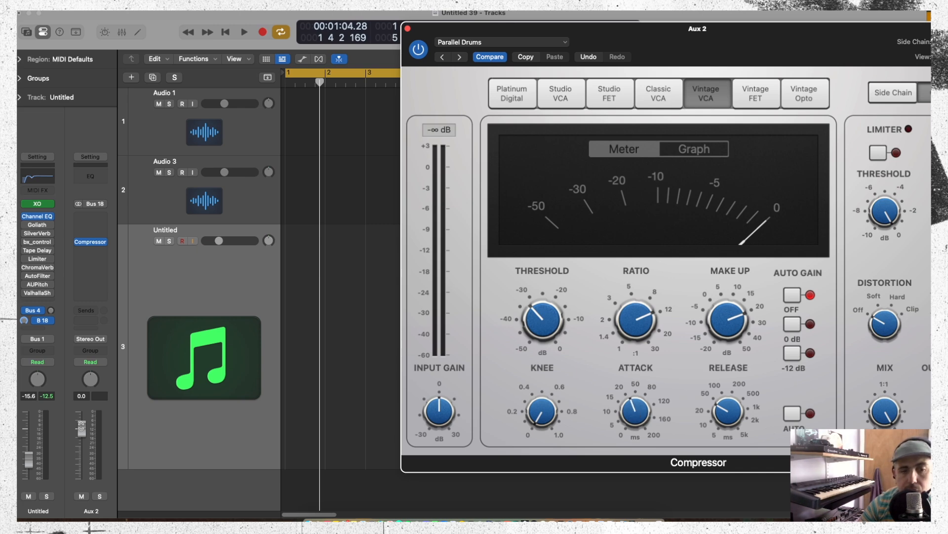
- Solo Aux 2 with its fader lowered to -24.5 dB and raise the Compressor's ratio during playback
click(99, 496)
key(space)
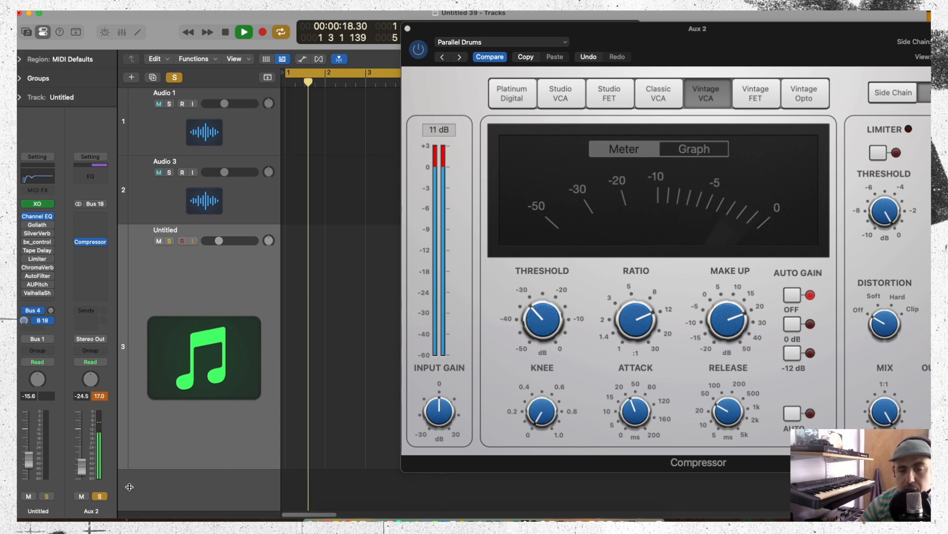
drag(636, 320, 621, 299)
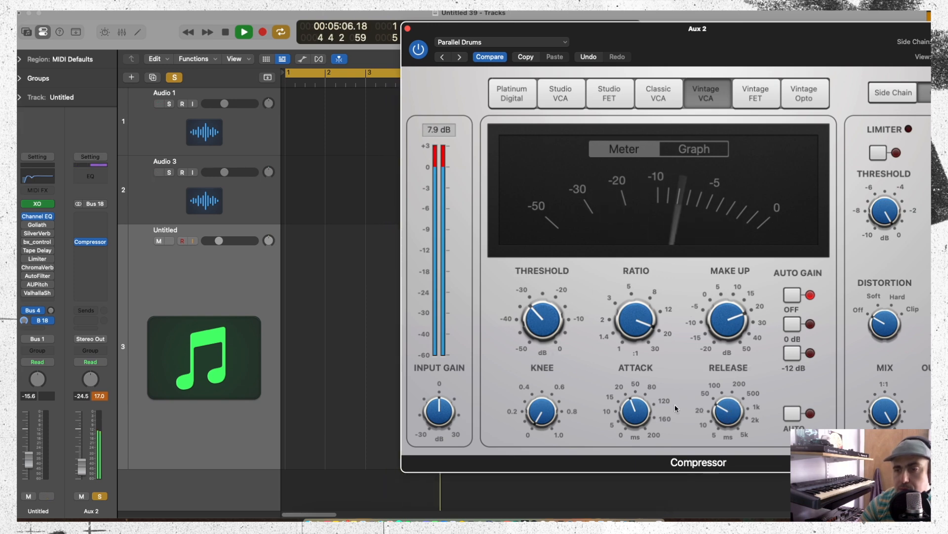
- Set the Compressor's make-up gain to 24 dB while listening to the soloed Aux 2
drag(725, 321, 726, 308)
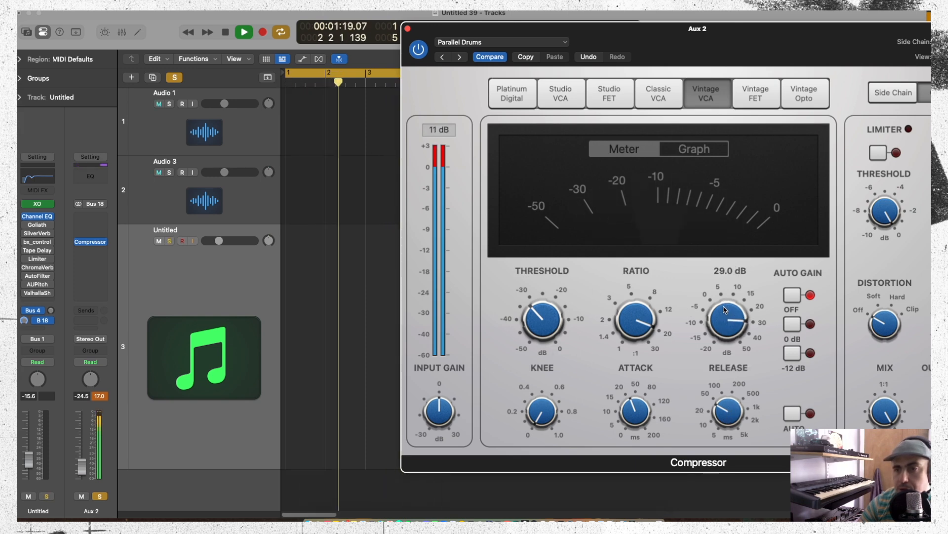
key(s)
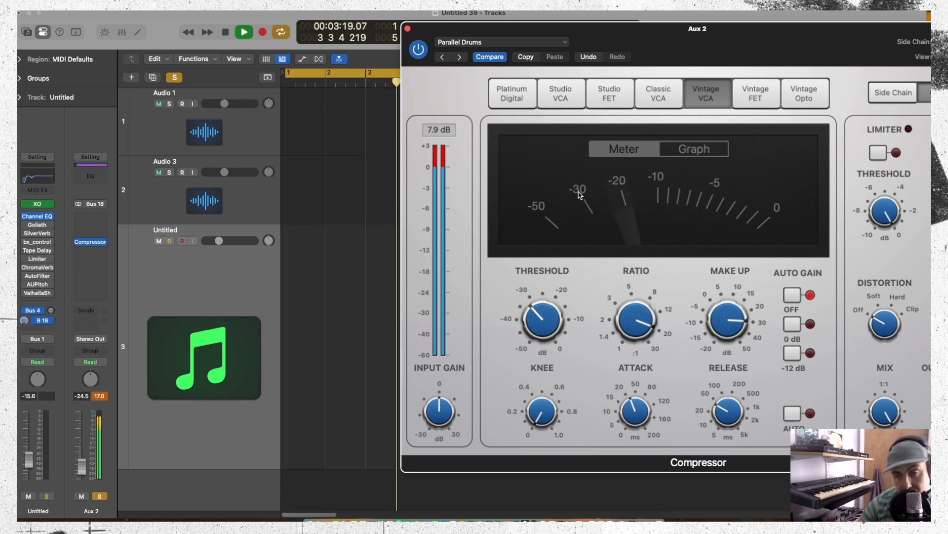
drag(725, 322, 725, 332)
key(s)
- Set the Compressor's threshold to -31.5 dB and its release to 64 ms, and stop playback
drag(533, 288, 515, 319)
key(s)
key(s)
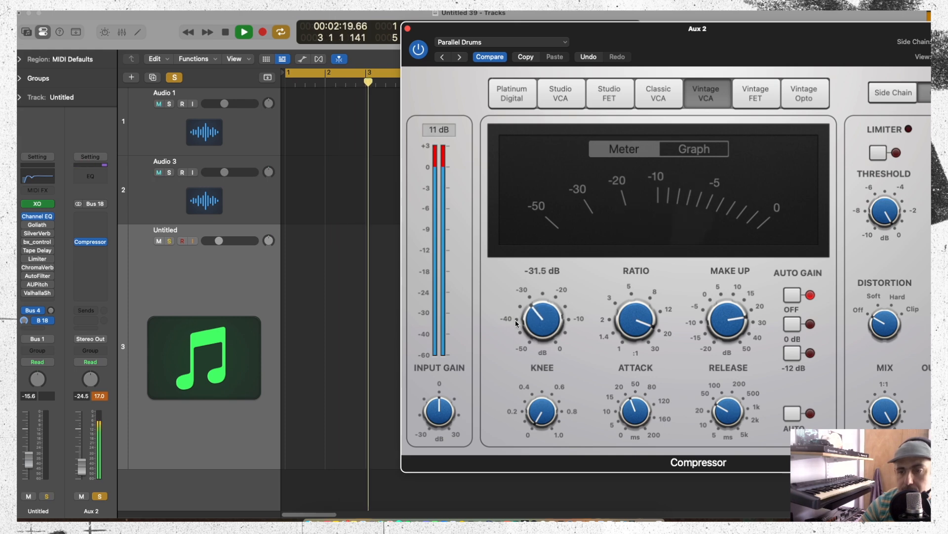
key(s)
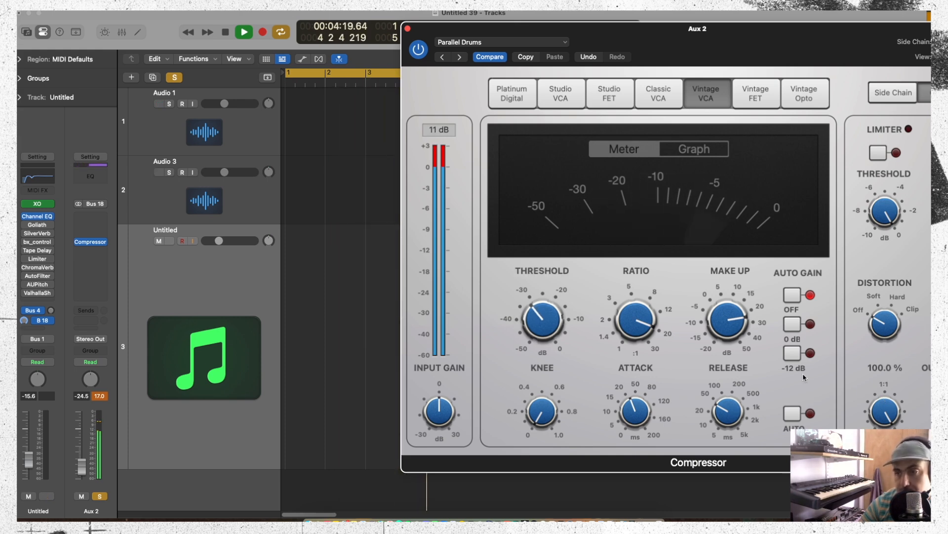
drag(734, 421, 713, 408)
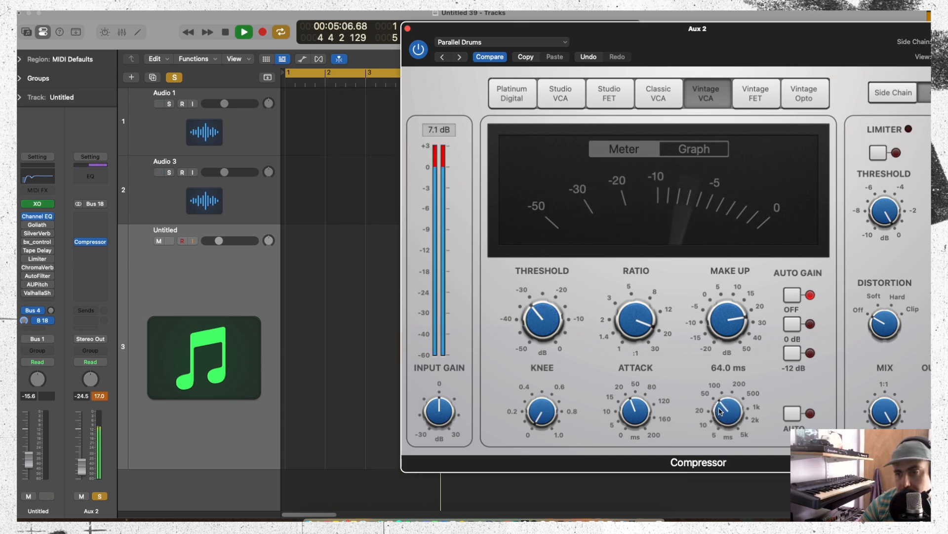
key(space)
mouse_move(736, 313)
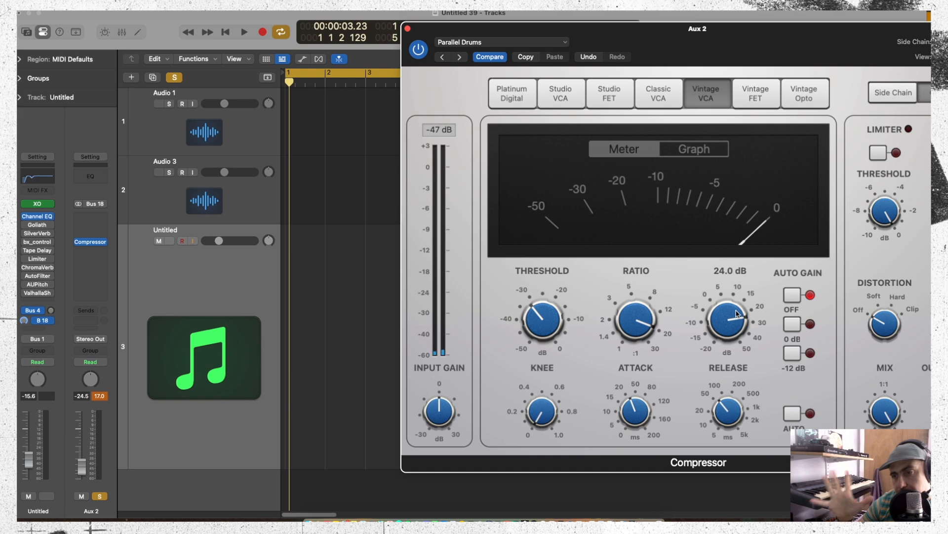
mouse_move(915, 243)
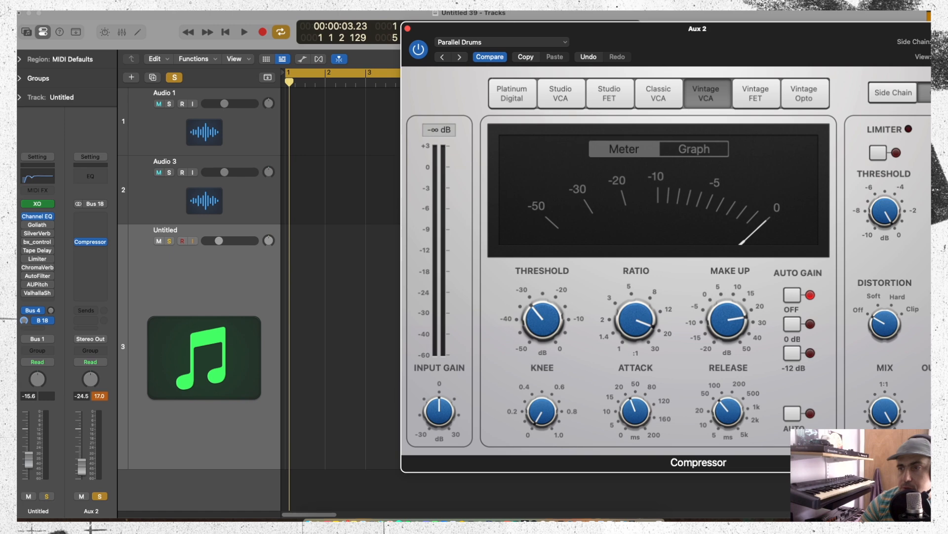
key(s)
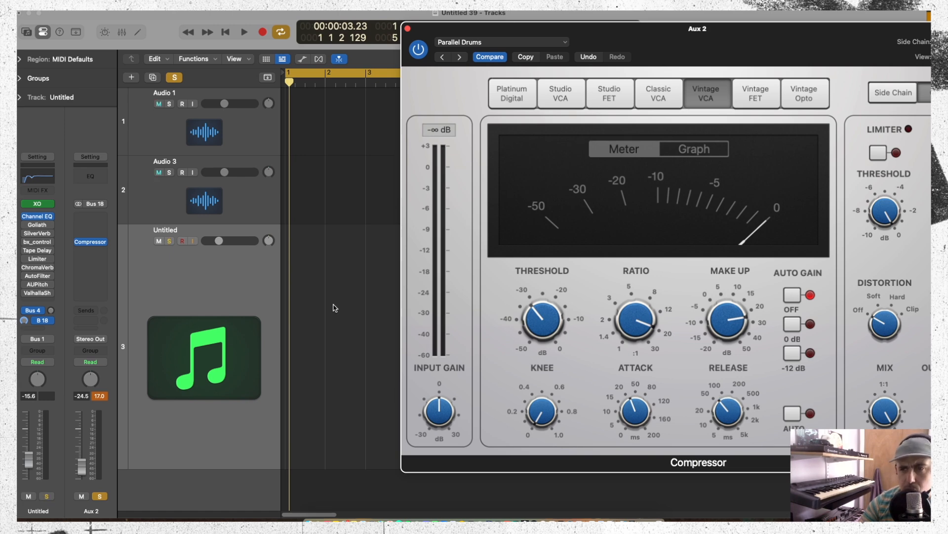
key(s)
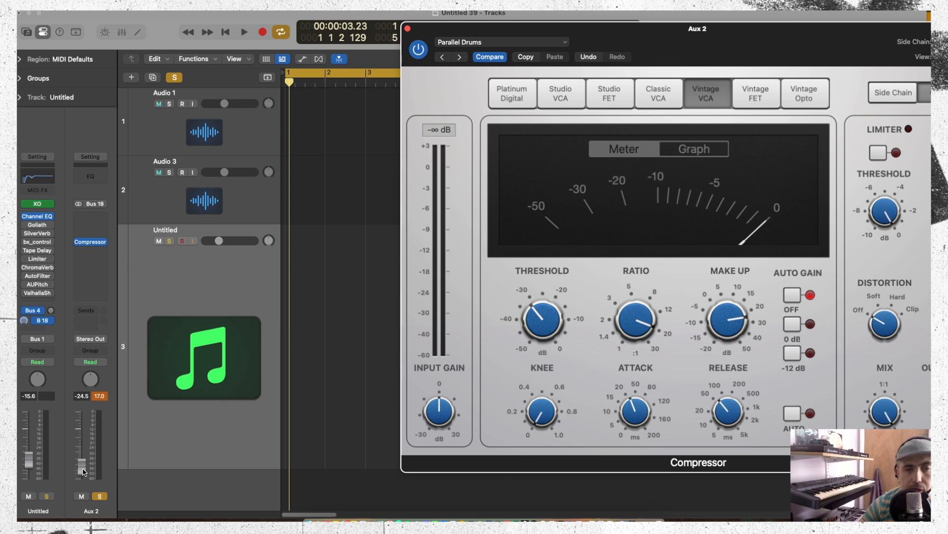
- Pull the Aux 2 fader down to -∞, take the channel out of solo and play the loop
key(space)
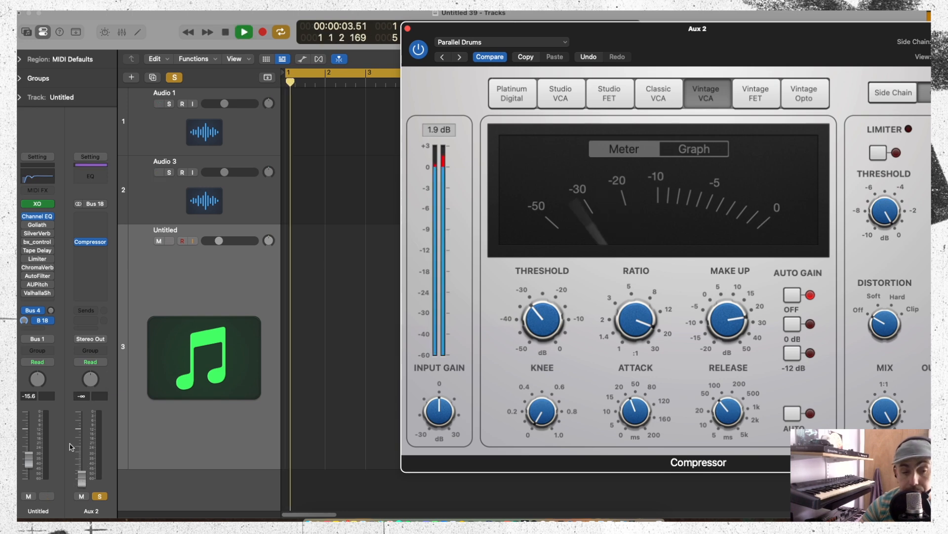
key(space)
click(100, 496)
key(space)
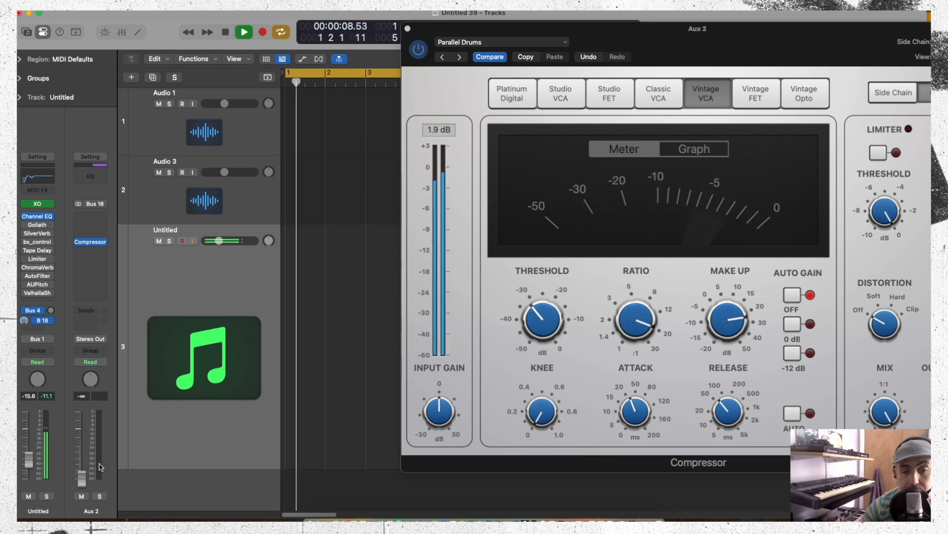
key(space)
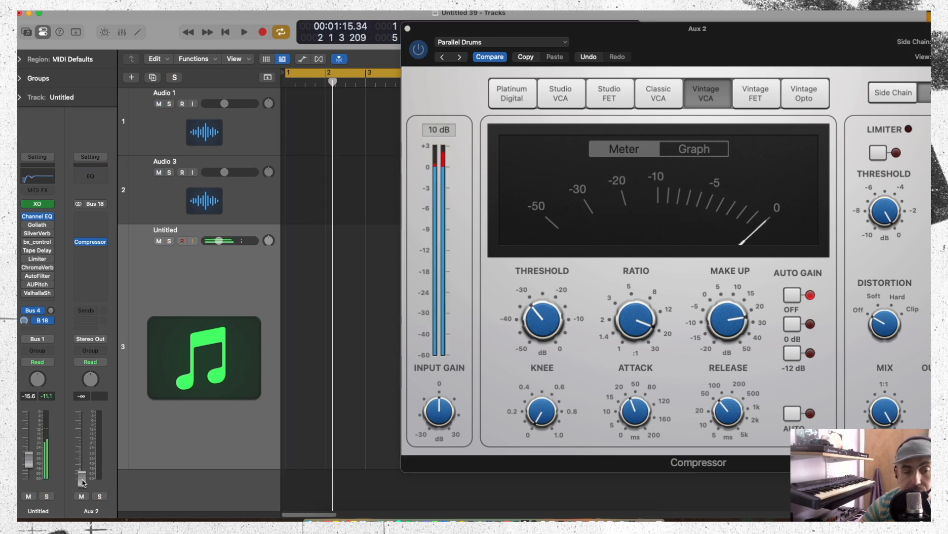
key(space)
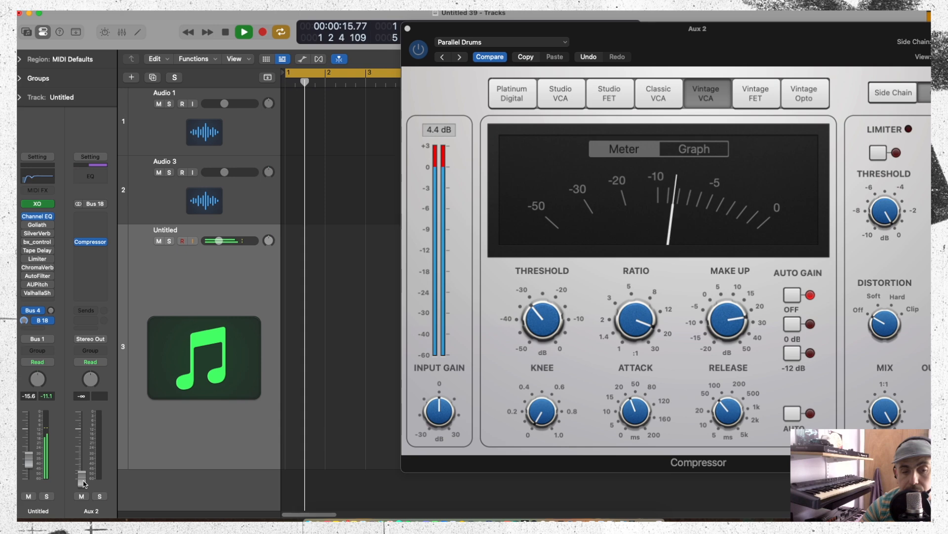
- Blend Aux 2 in at -35.0 dB and compare the loop with Aux 2 muted and unmuted
drag(85, 475, 91, 468)
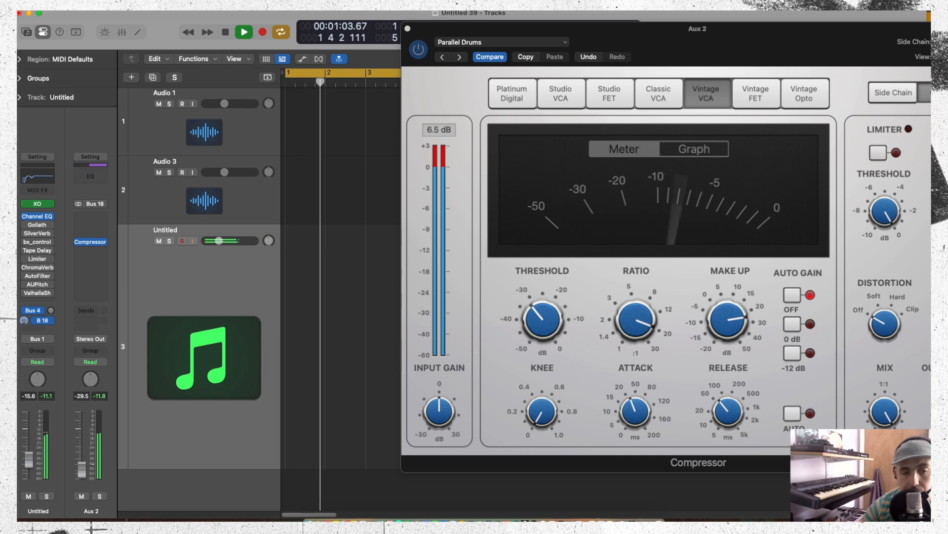
mouse_move(90, 467)
mouse_down()
mouse_move(89, 428)
mouse_move(89, 469)
mouse_up()
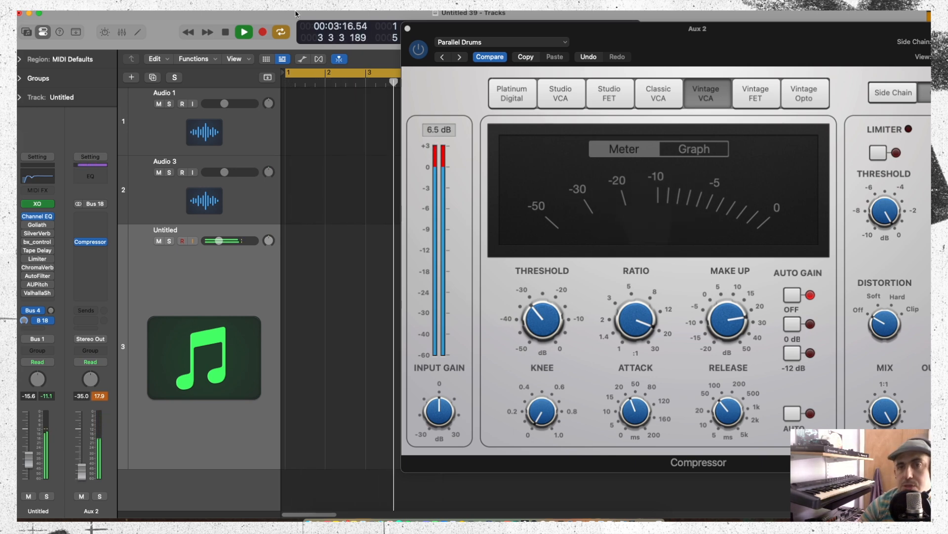
click(82, 496)
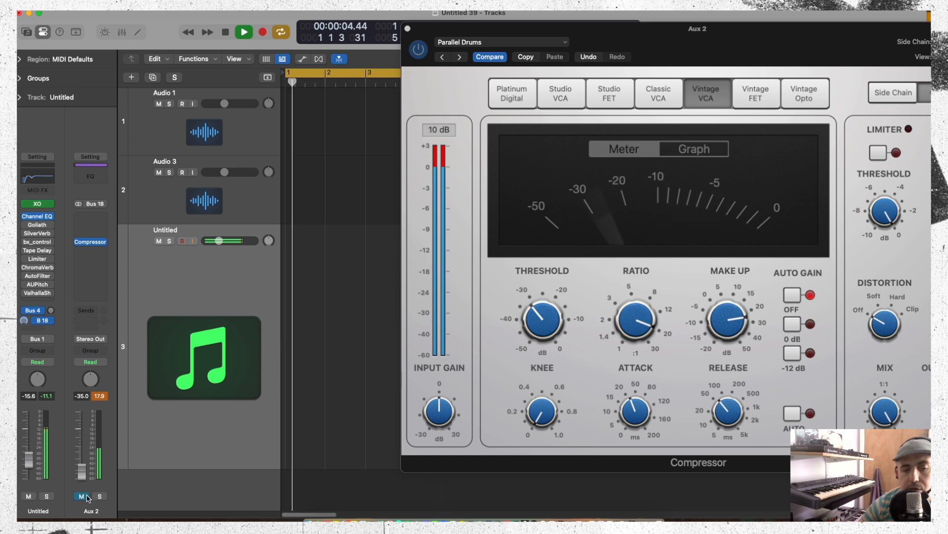
click(82, 496)
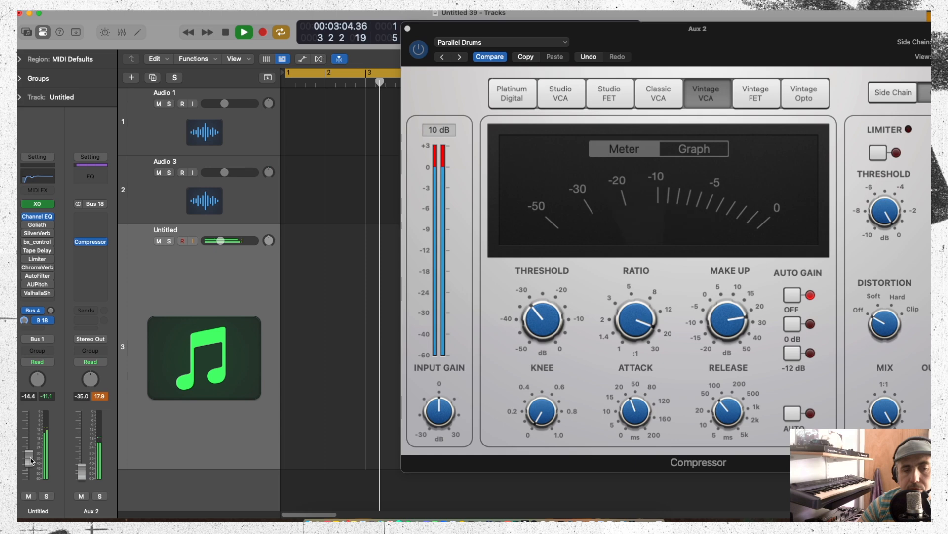
- Raise Aux 2 to -28.5 dB and the Untitled track to -11.0 dB, and close the Compressor window
drag(93, 469, 92, 464)
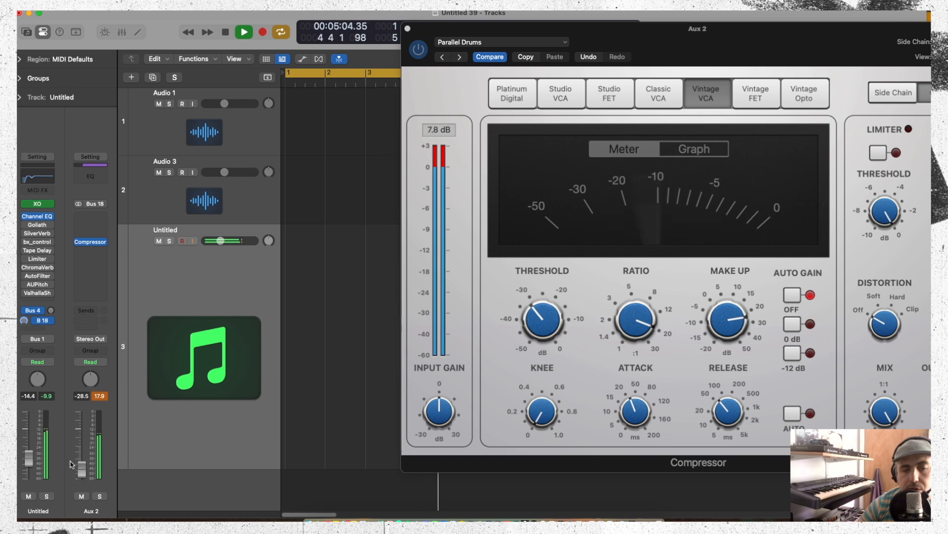
drag(33, 462, 32, 456)
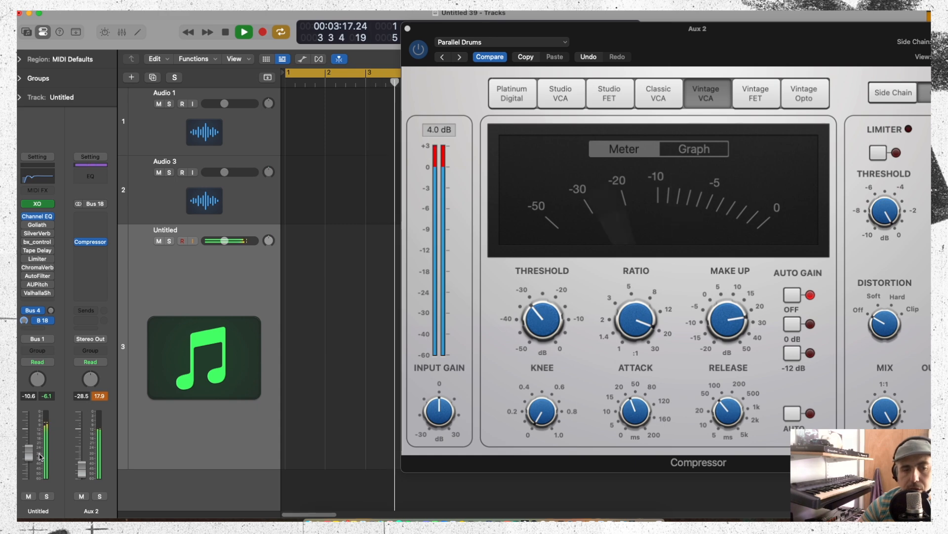
drag(30, 456, 30, 457)
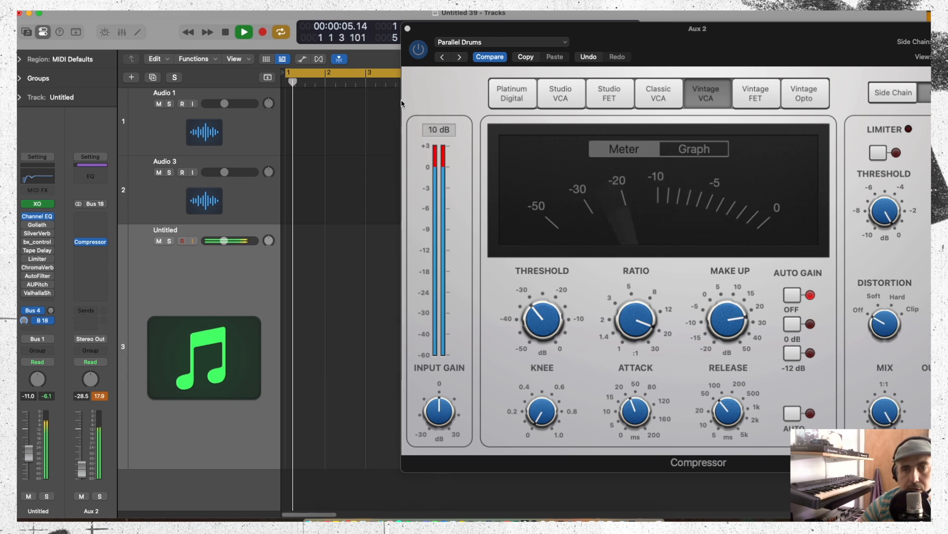
click(408, 29)
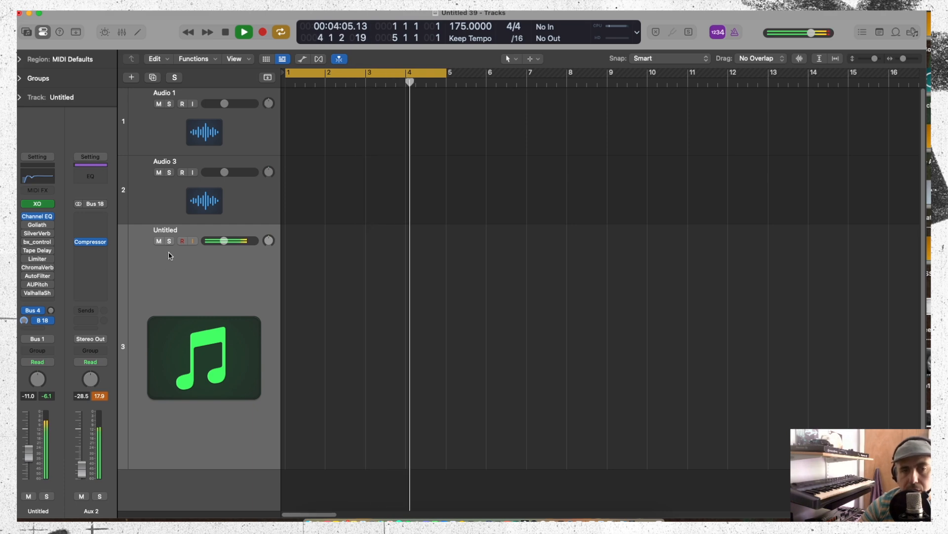
- In the Untitled track's Channel EQ, raise the low cut to 58.5 Hz and move the deep cut band to 276 Hz at -0.8 dB
click(37, 216)
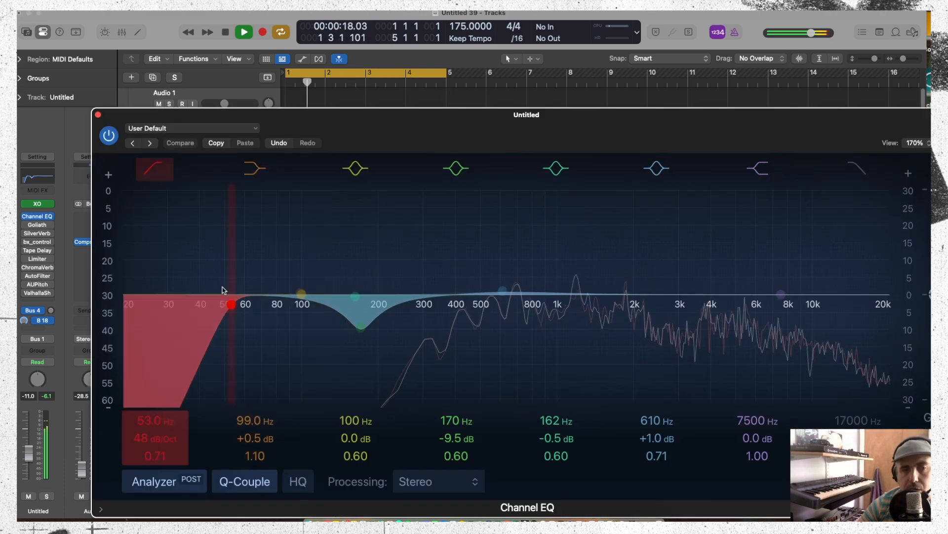
drag(207, 332, 230, 330)
drag(361, 326, 414, 298)
drag(239, 340, 223, 340)
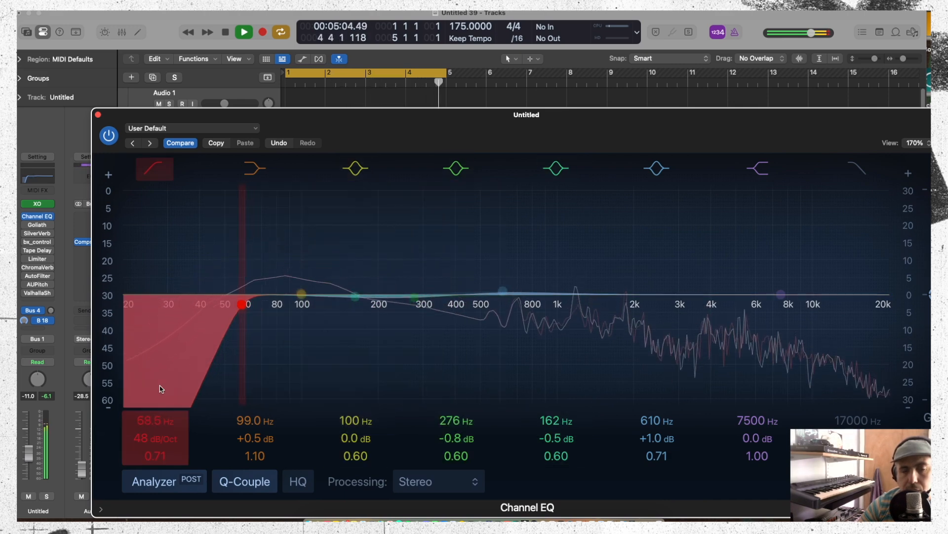
click(97, 114)
key(space)
- Check the Untitled track's output routing to the drum bus, then play the loop and stop it
click(36, 340)
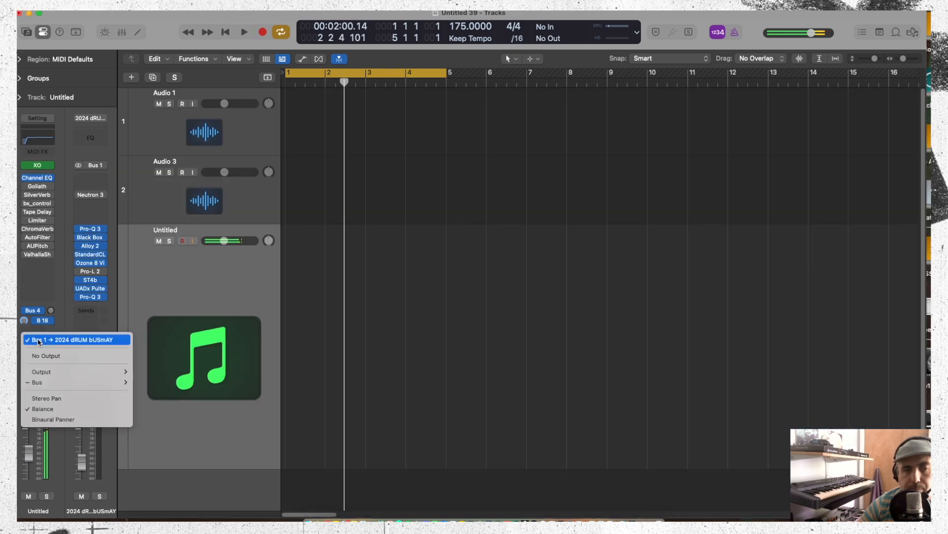
click(45, 267)
key(space)
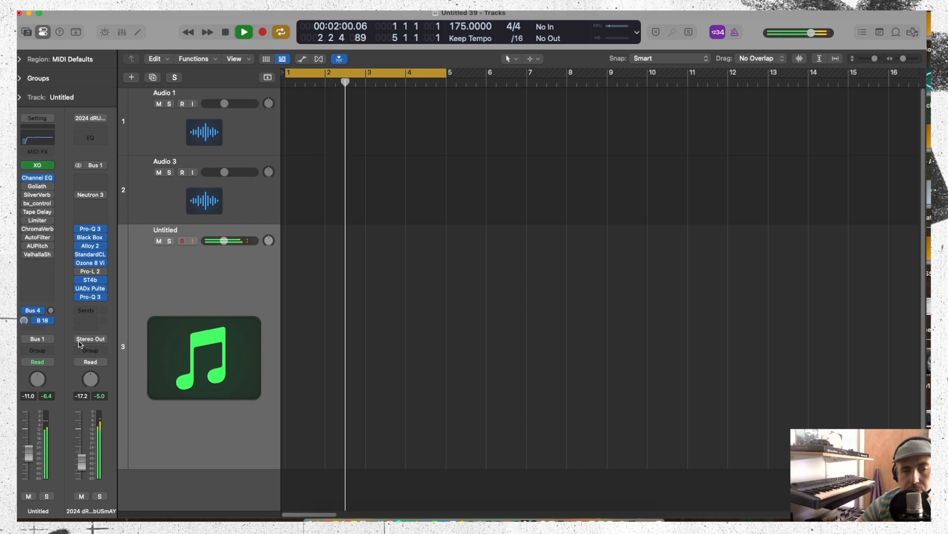
key(space)
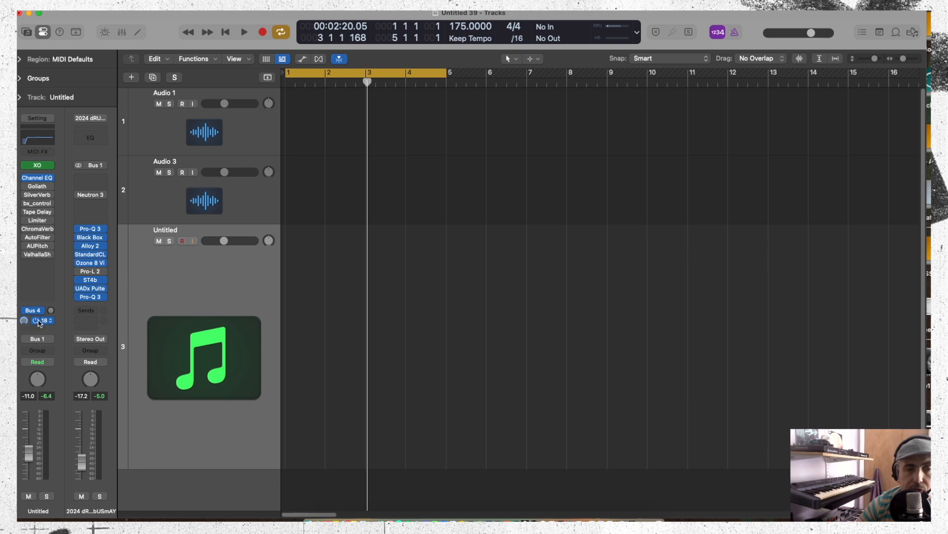
- Add a pre-fader Bus 18 send on the 2024 dRUM bUSmAY channel and switch off the Untitled track's own Bus 18 send
click(96, 321)
mouse_move(99, 336)
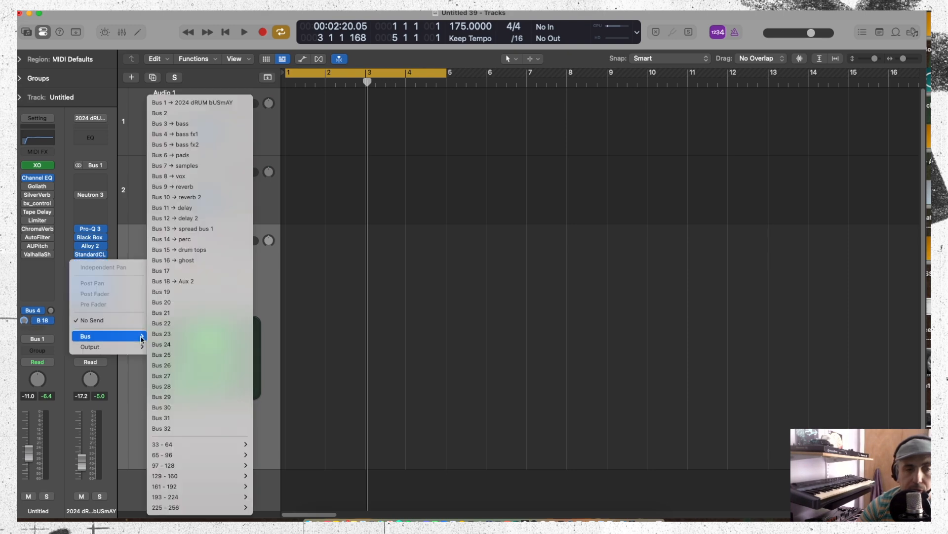
click(187, 281)
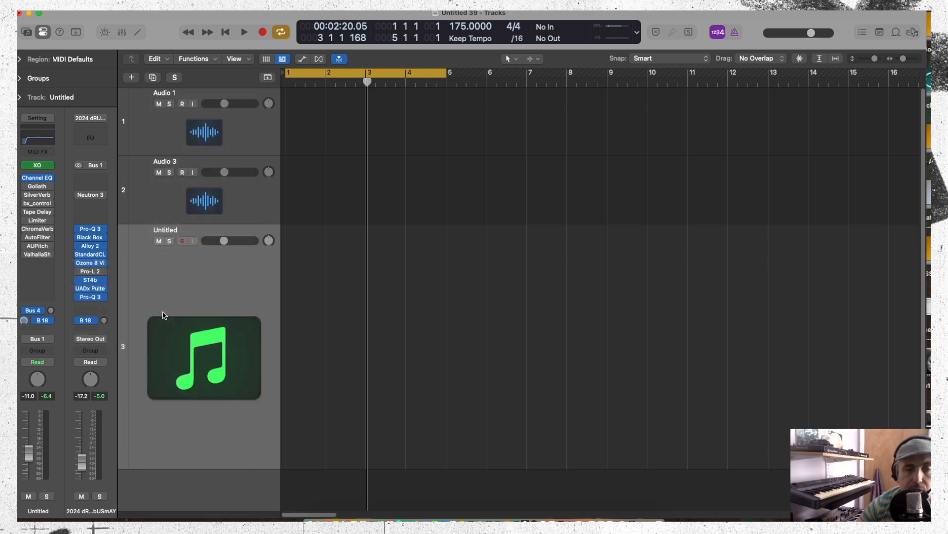
click(95, 324)
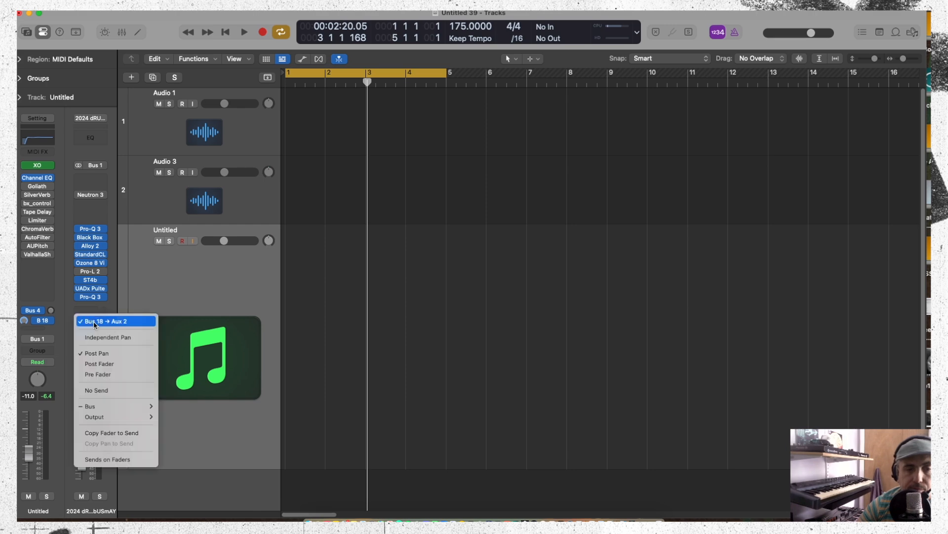
click(96, 373)
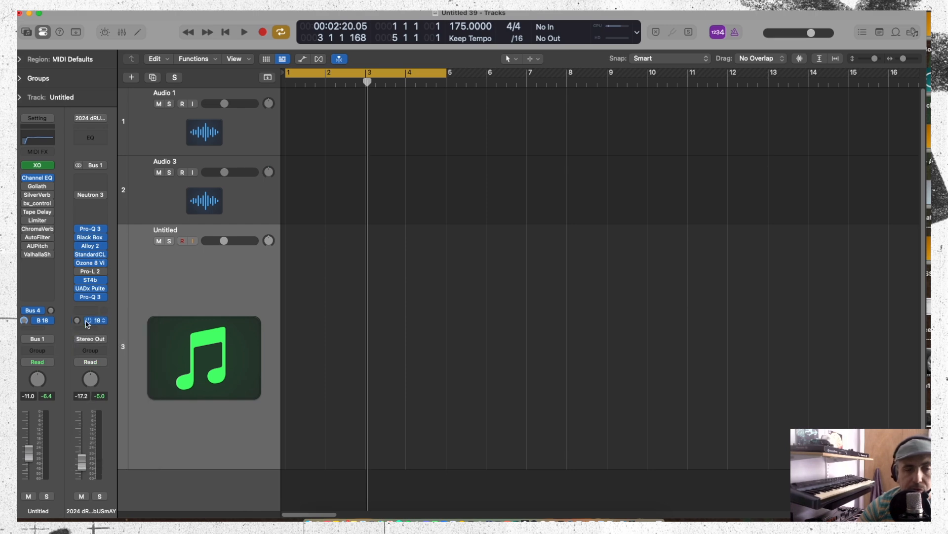
click(23, 320)
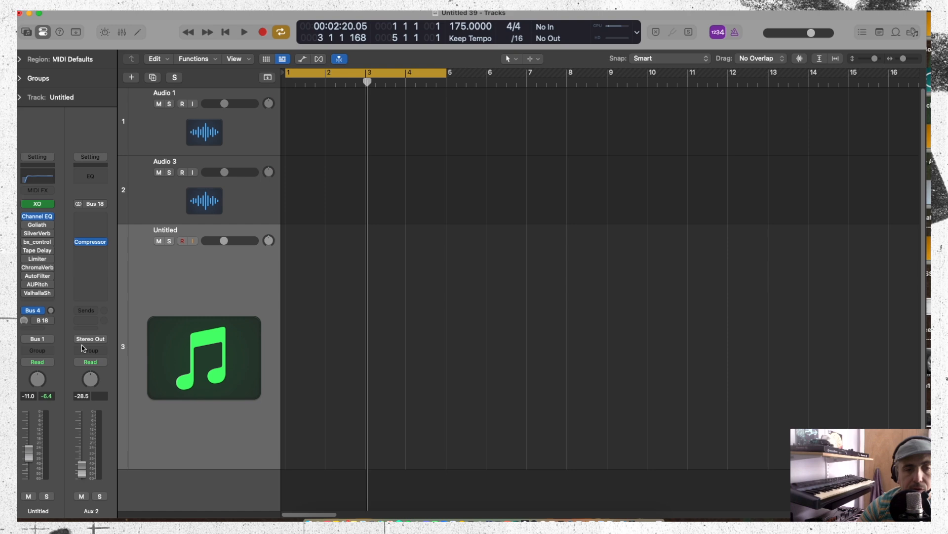
- Play the loop with the mixer shown and briefly solo Aux 2 to hear the compressed drum bus signal
key(space)
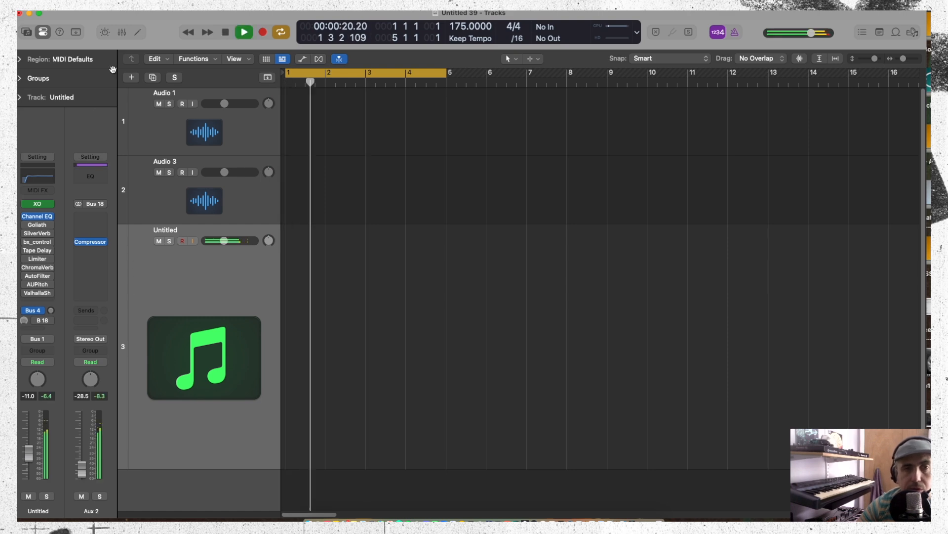
key(x)
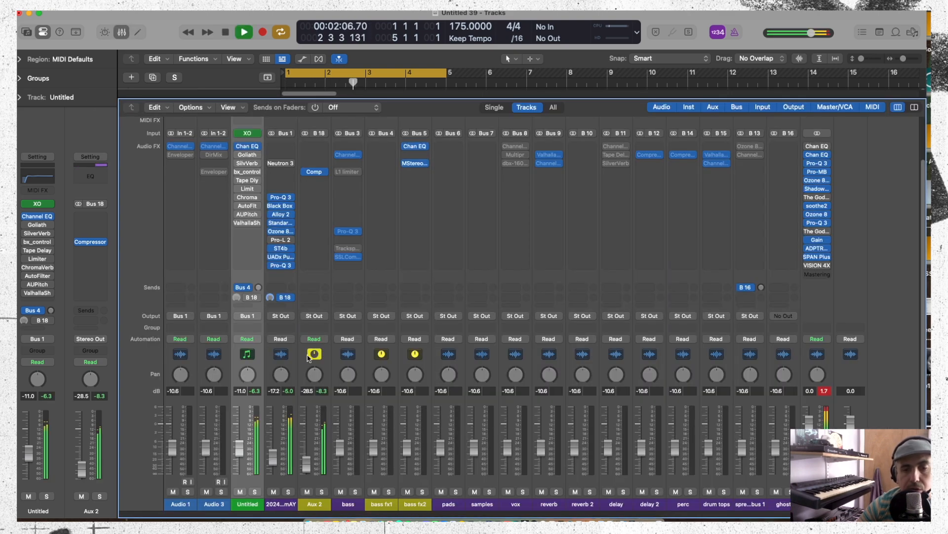
click(322, 491)
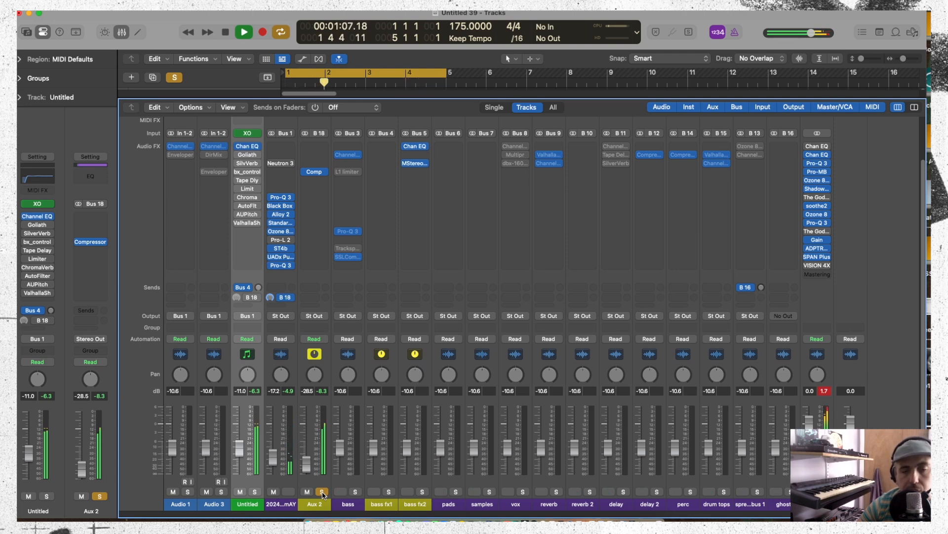
click(321, 491)
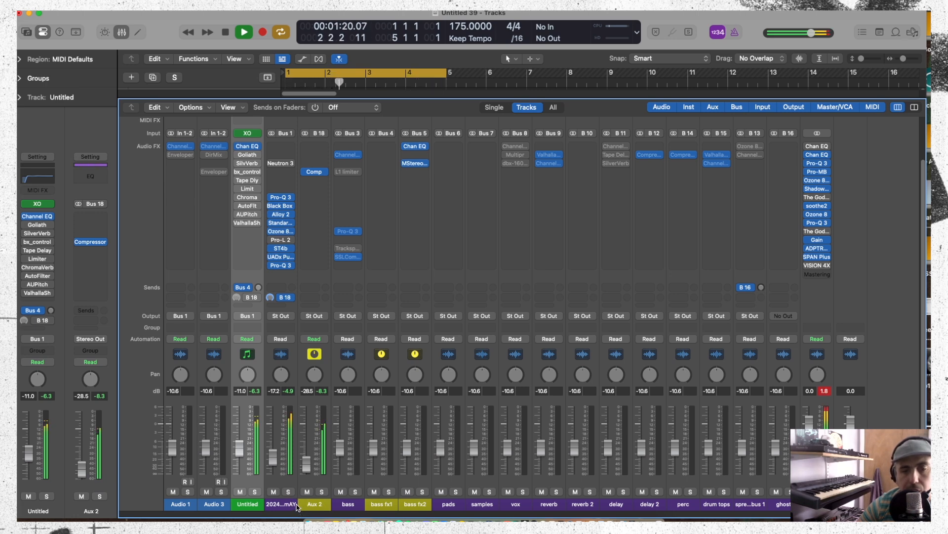
key(space)
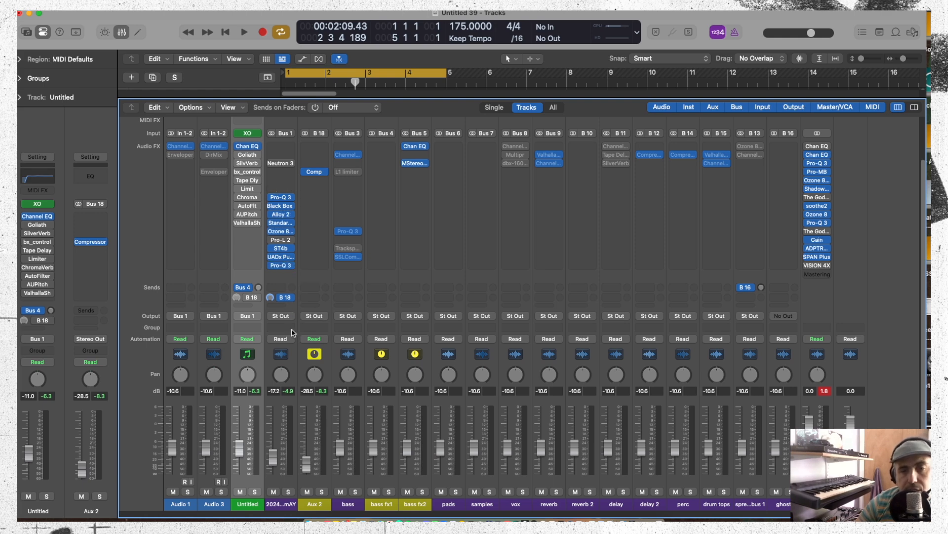
- Lower the Aux 2 fader to -34.0 dB while auditioning the loop
key(space)
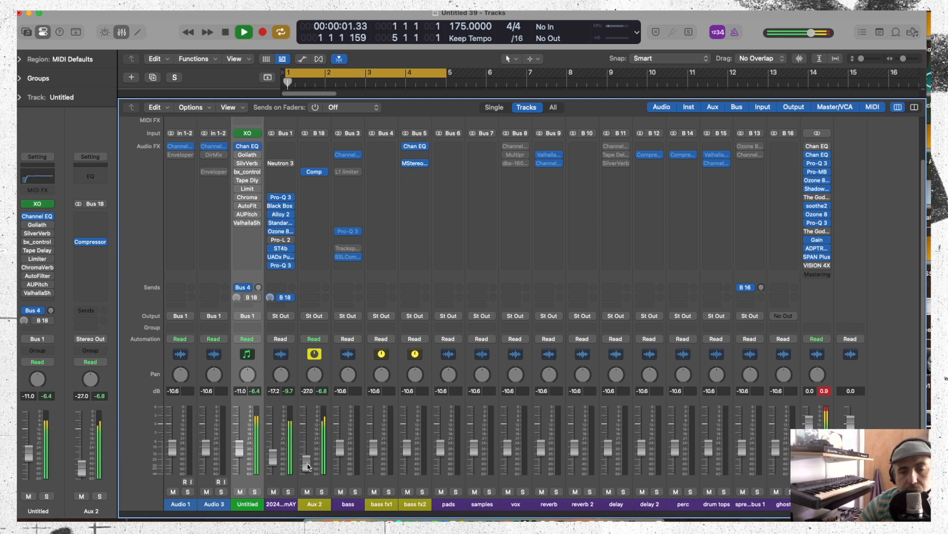
drag(307, 467, 306, 464)
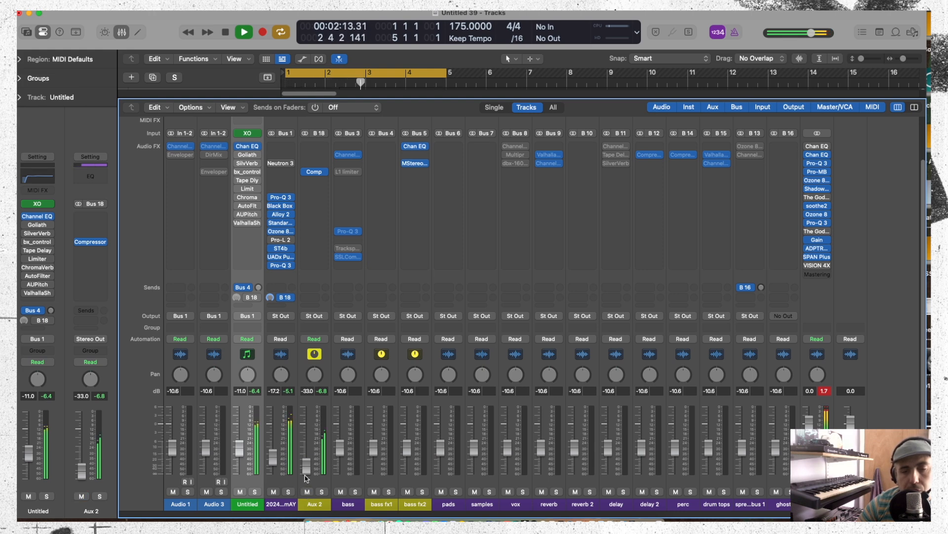
key(space)
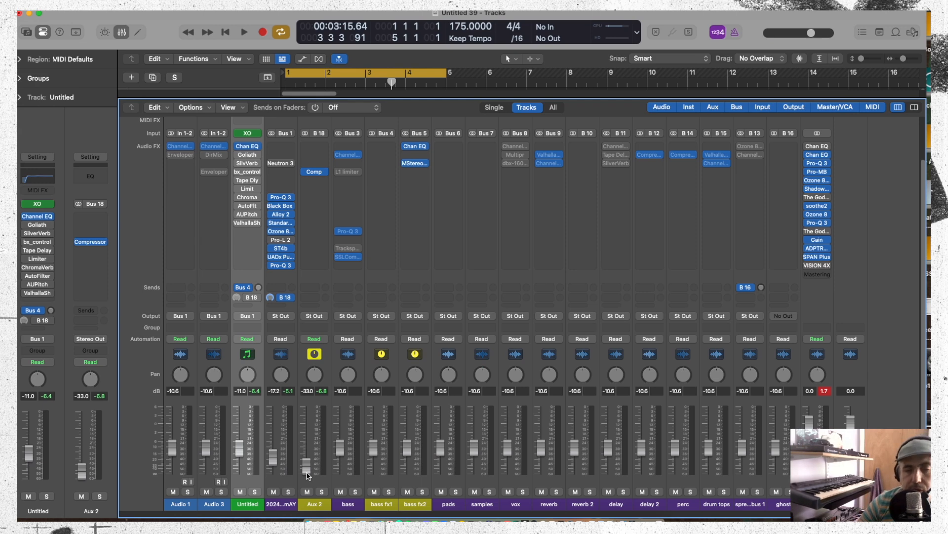
key(space)
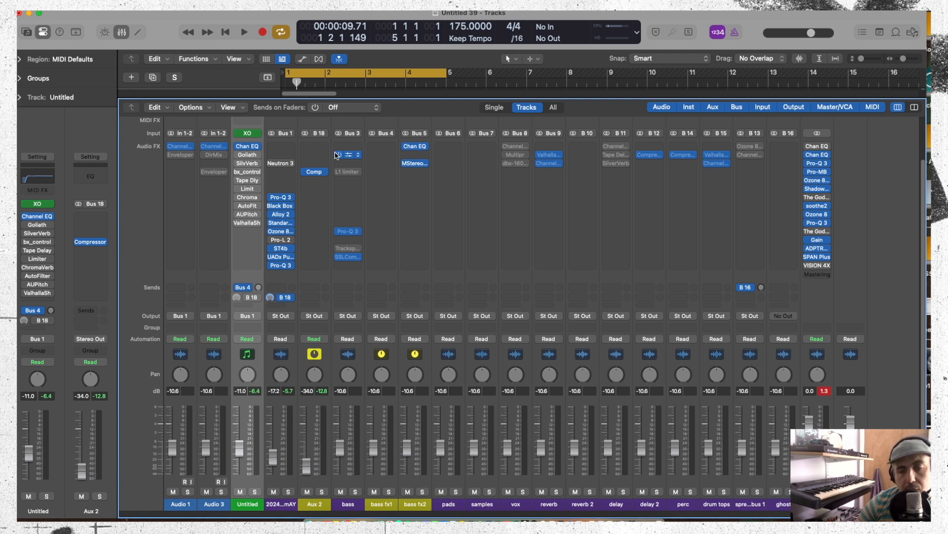
key(space)
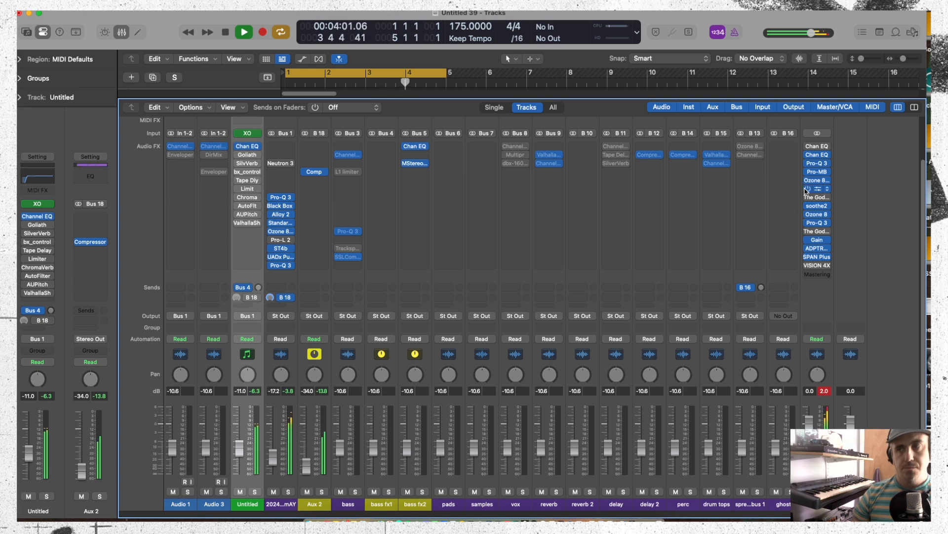
- Bypass both Ozone 8 inserts, the Shadow insert and the lower Pro-Q 3 on the stereo output channel, and replay the loop
key(space)
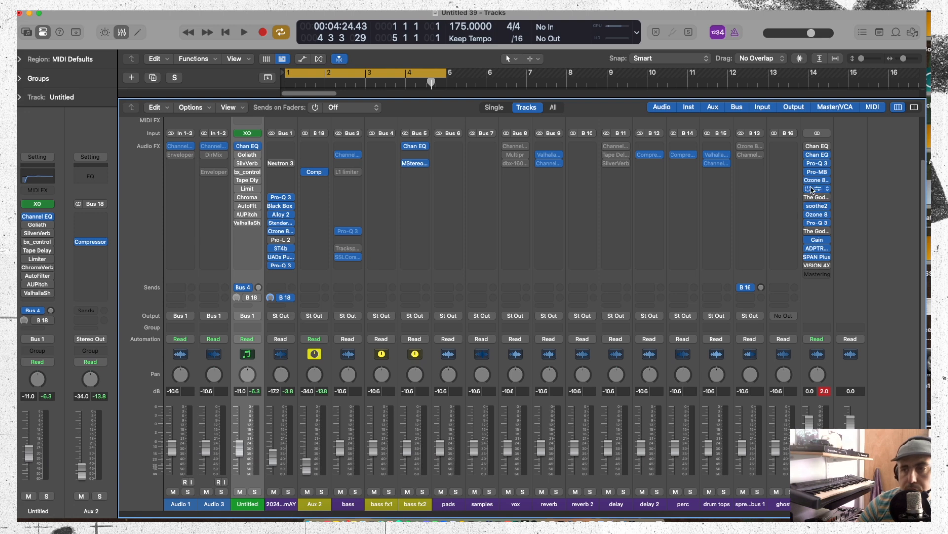
click(810, 222)
click(790, 218)
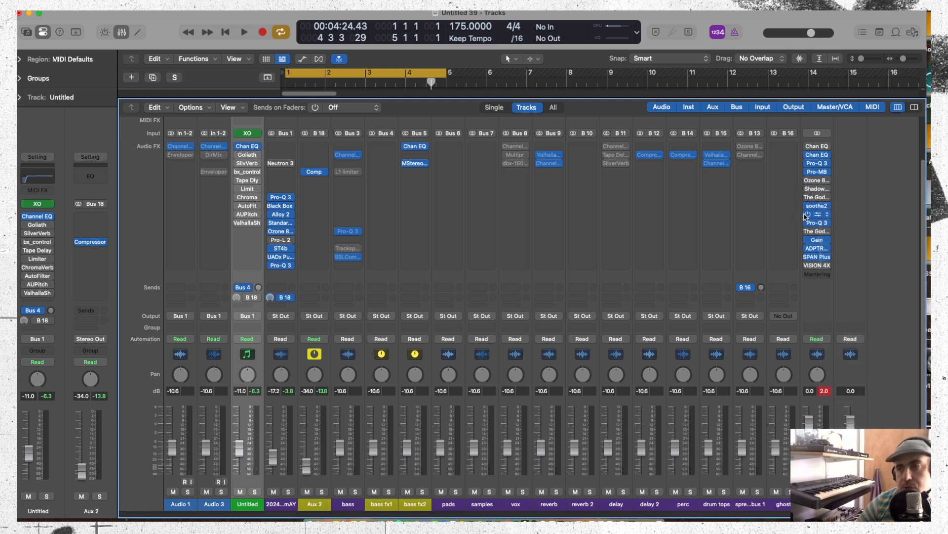
key(space)
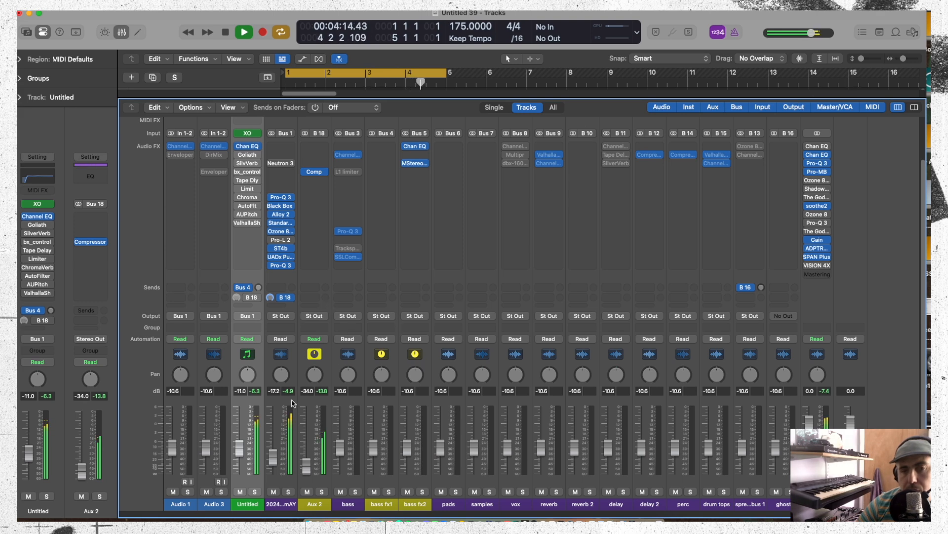
- Raise Aux 2 to -30.0 dB and the master fader to 4.2 dB, comparing the loop with Aux 2 muted and unmuted
click(307, 492)
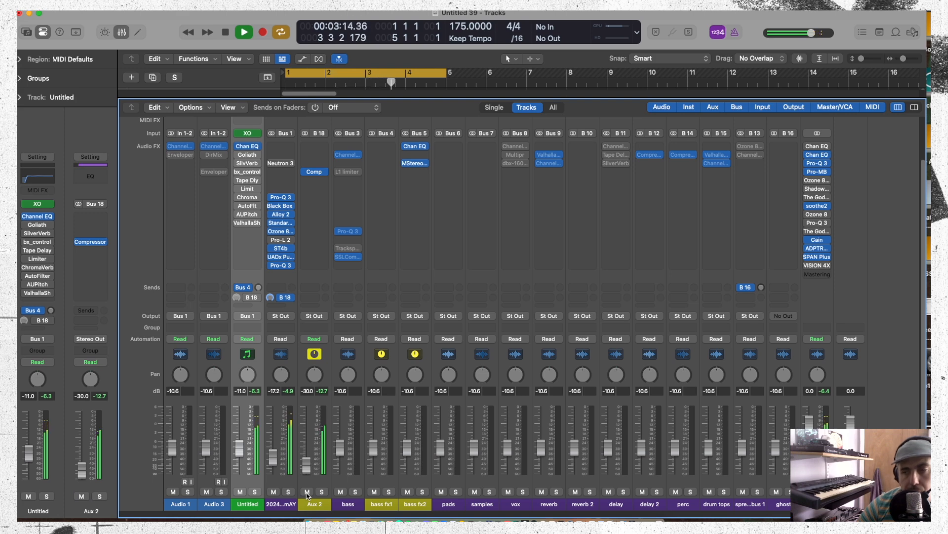
drag(851, 423, 851, 410)
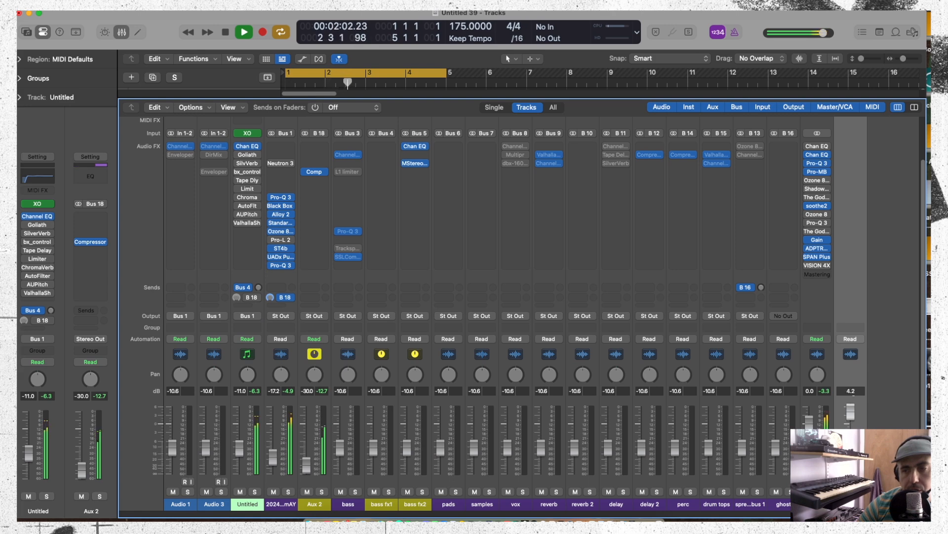
click(305, 491)
click(306, 491)
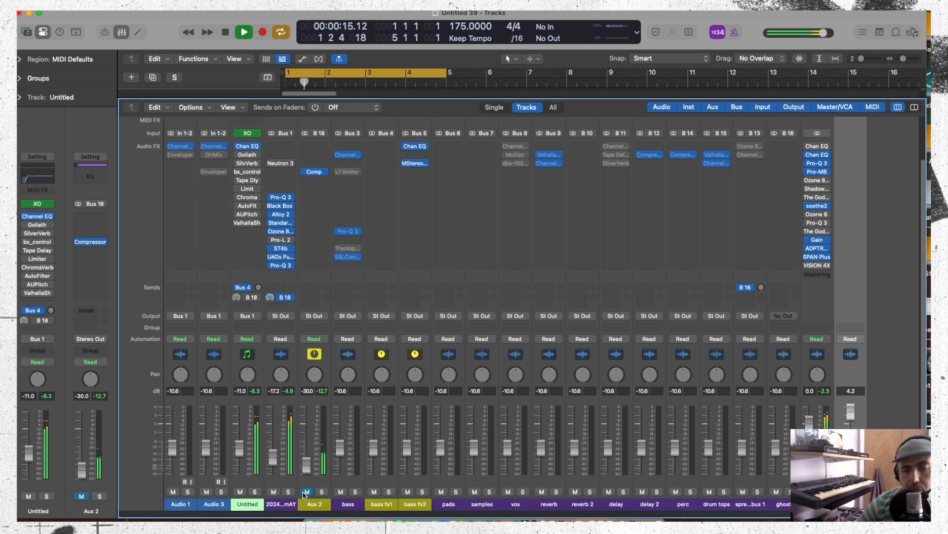
key(space)
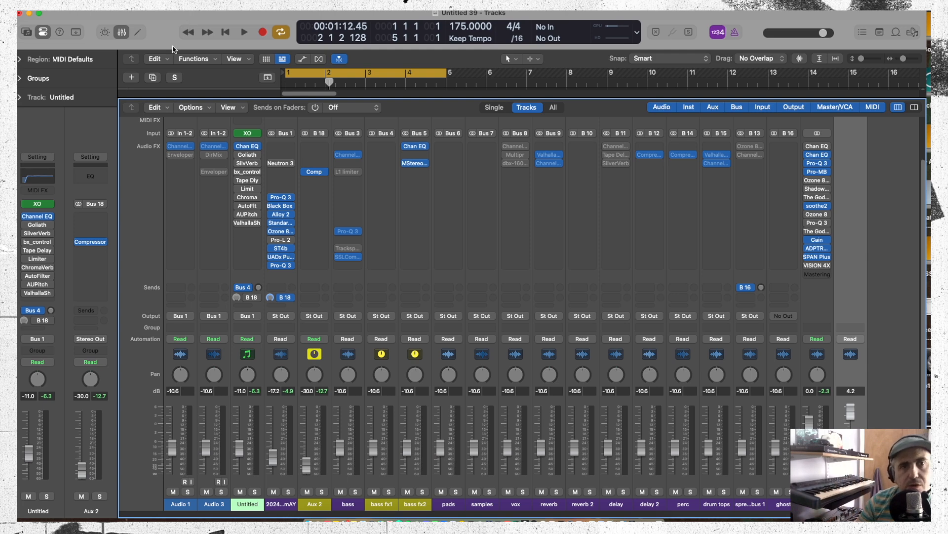
- Hide the mixer and play the loop to hear the blended result
click(122, 32)
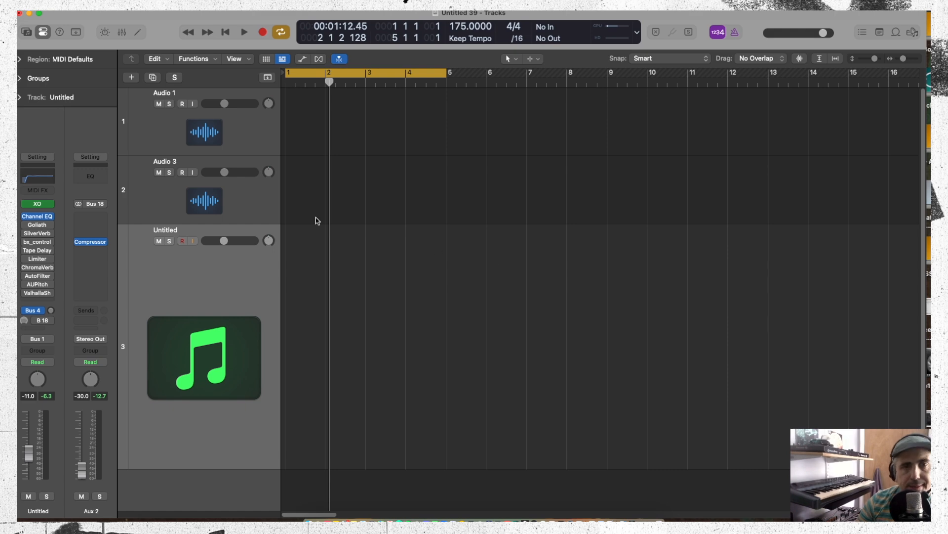
key(space)
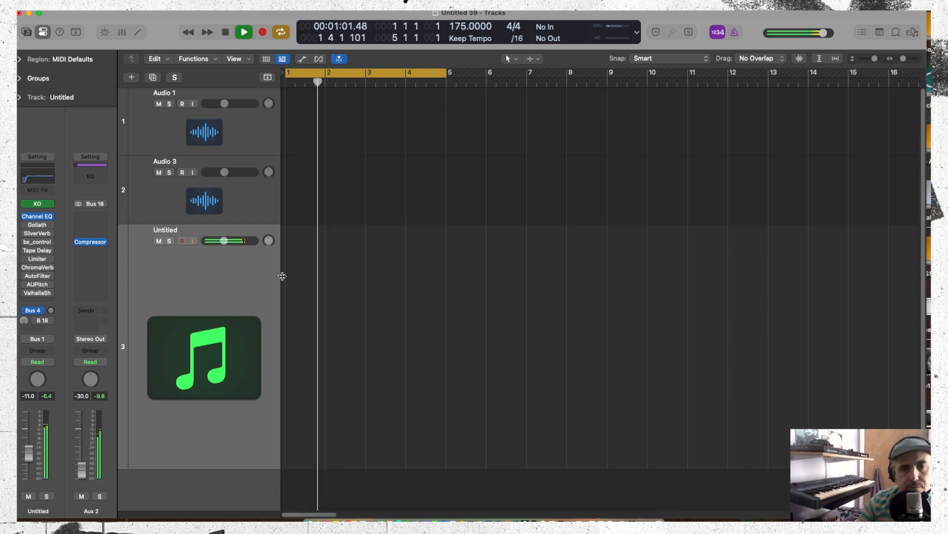
key(space)
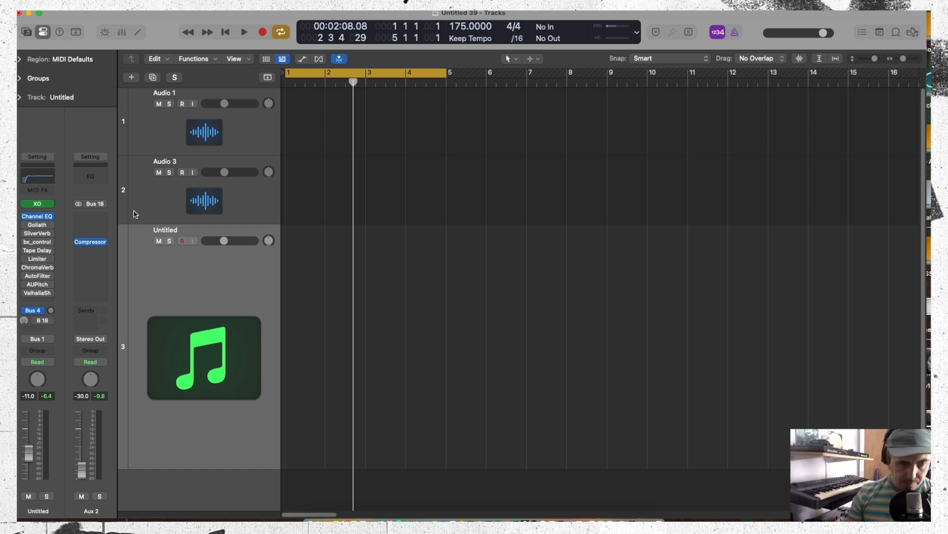
- Show the mixer and add a send from the drum bus to Bus 19, set to pre-fader
click(121, 31)
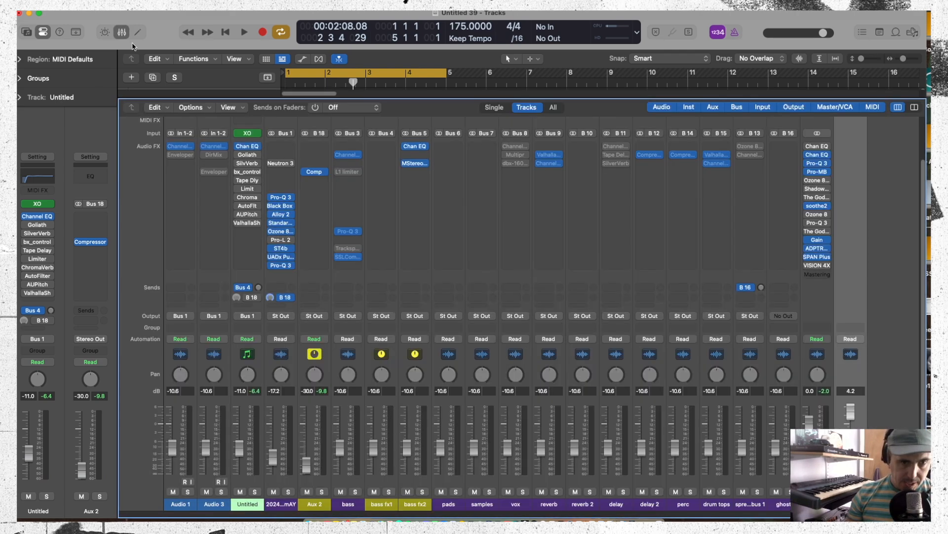
click(283, 288)
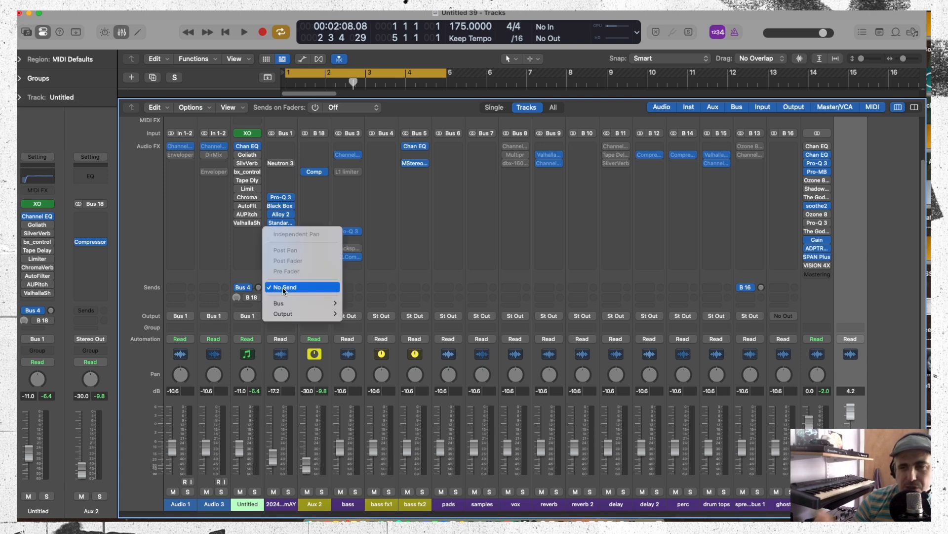
mouse_move(284, 304)
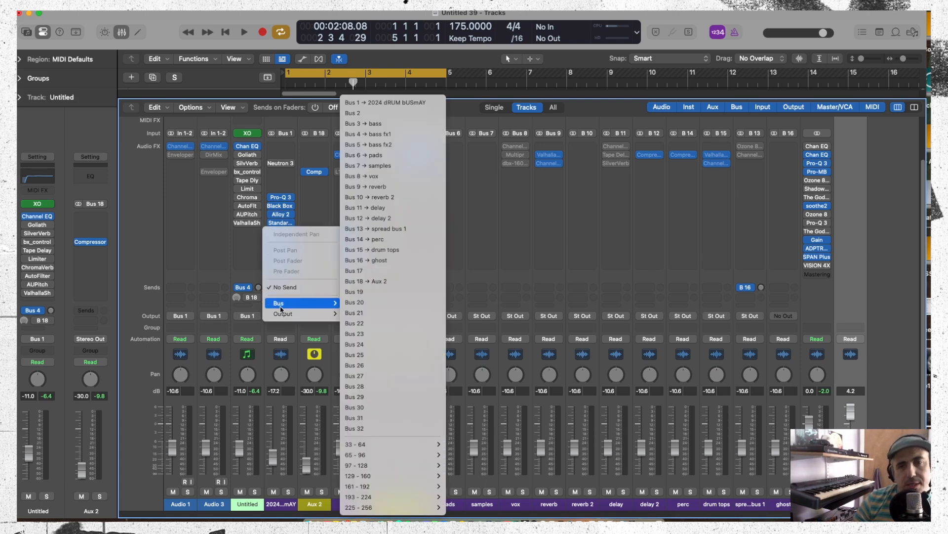
click(396, 291)
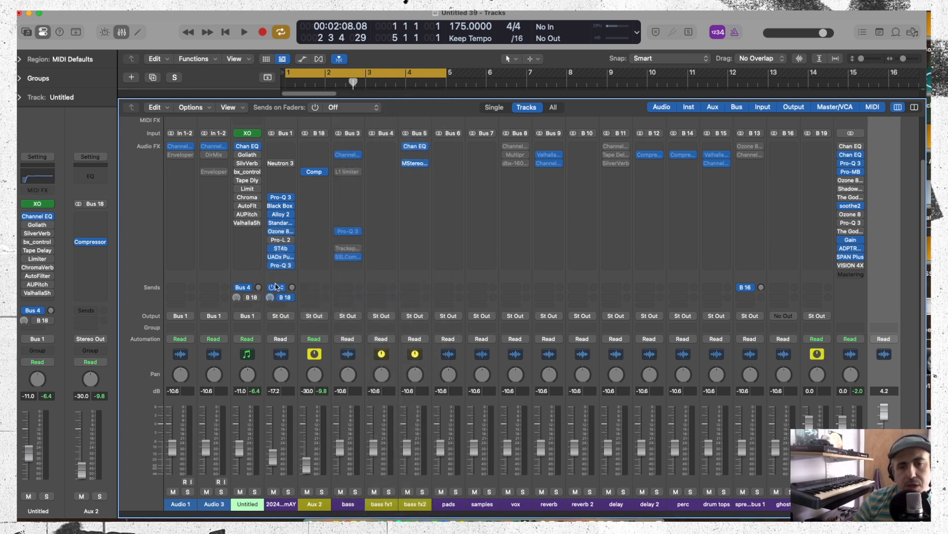
click(286, 290)
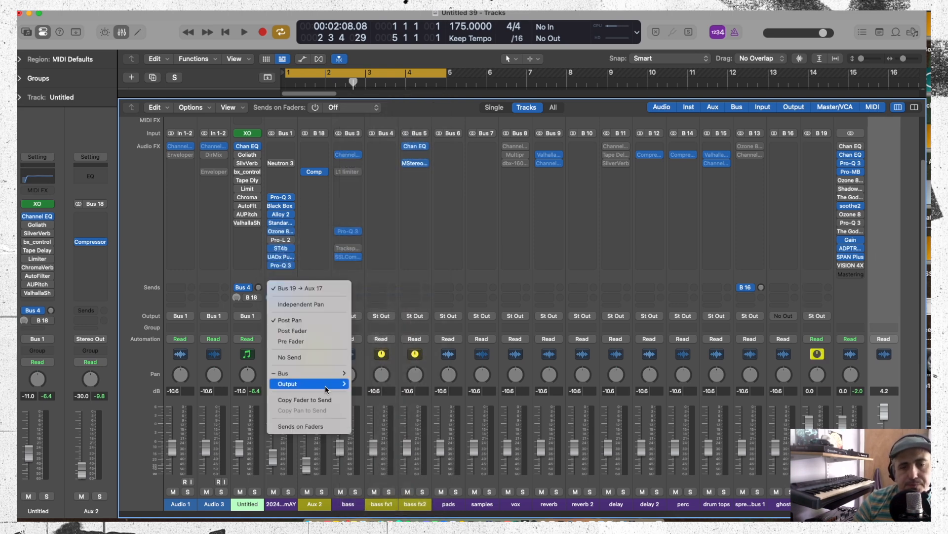
click(314, 340)
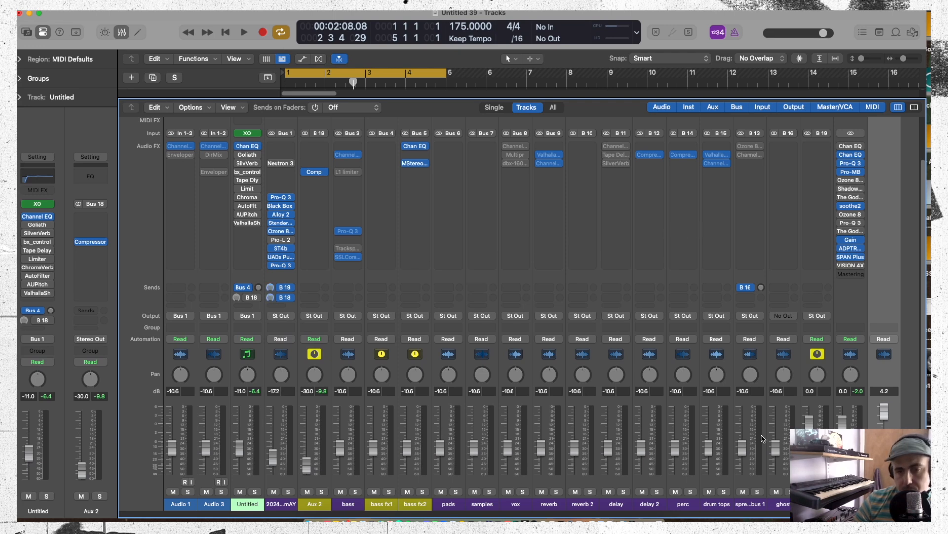
- Solo Aux 17 (the Bus 19 return) and lower its fader to -24.0 dB while auditioning the loop
key(Return)
key(space)
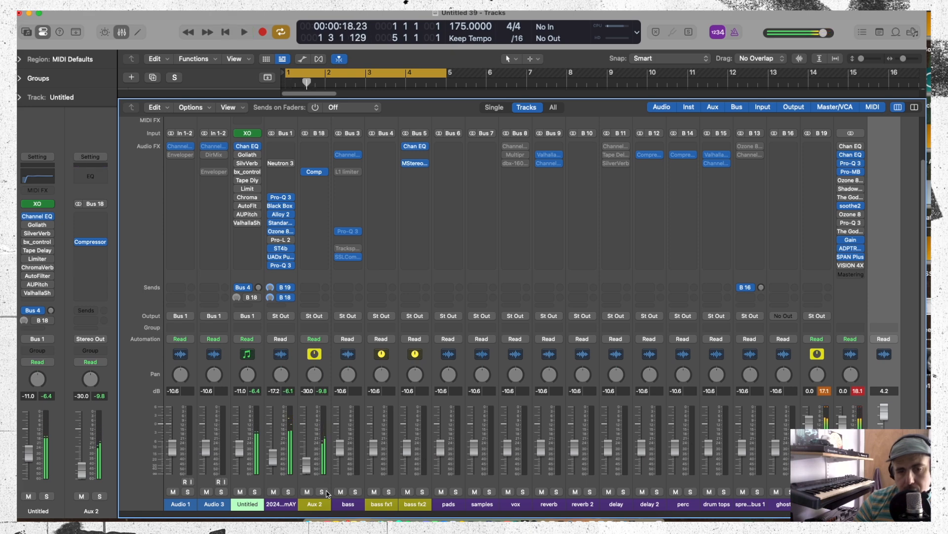
click(323, 503)
key(space)
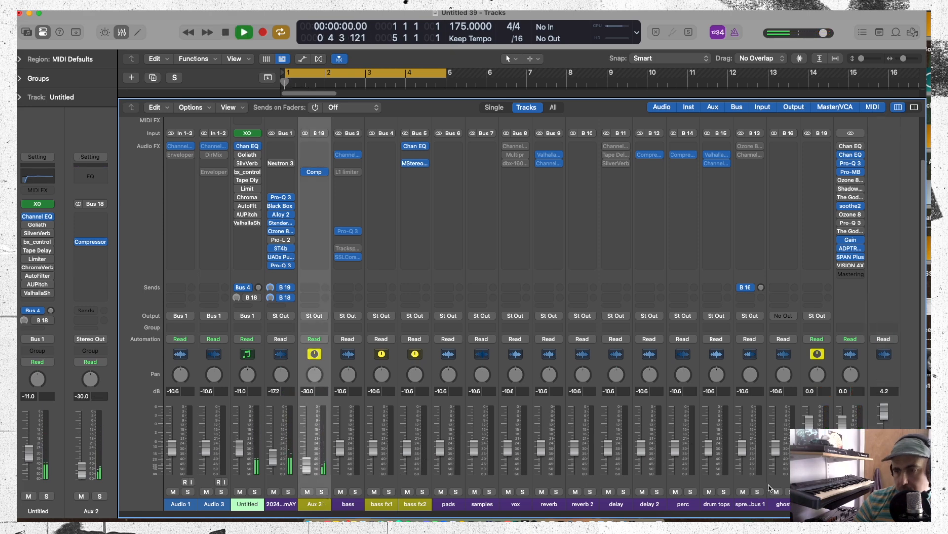
key(space)
key(s)
key(space)
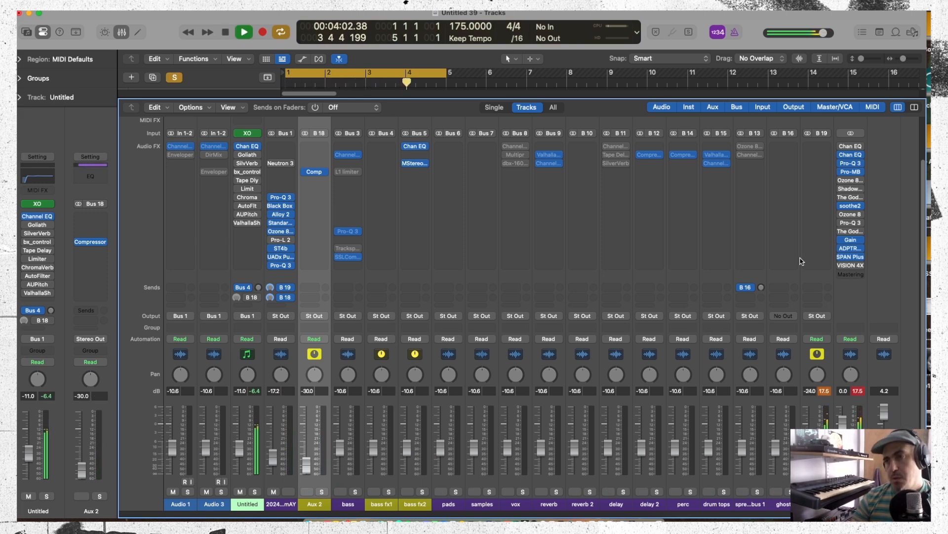
key(space)
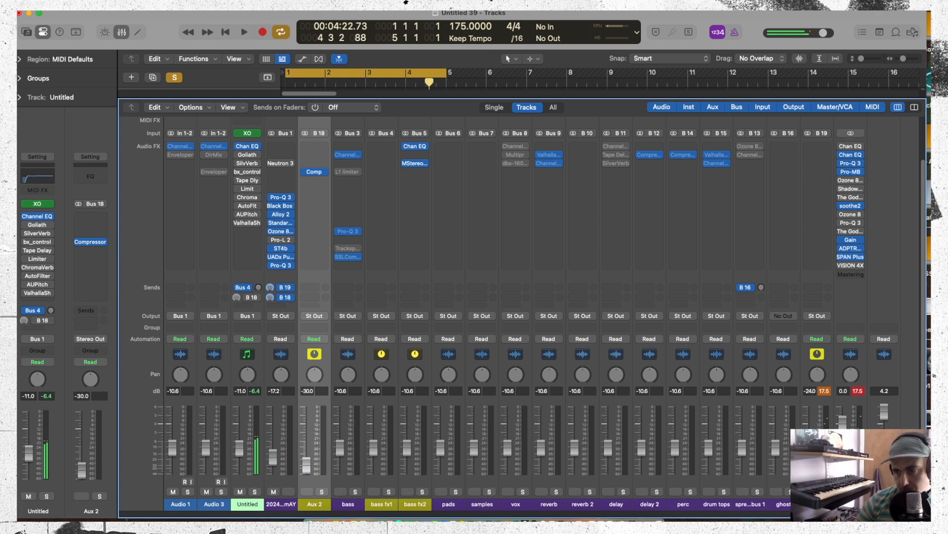
key(space)
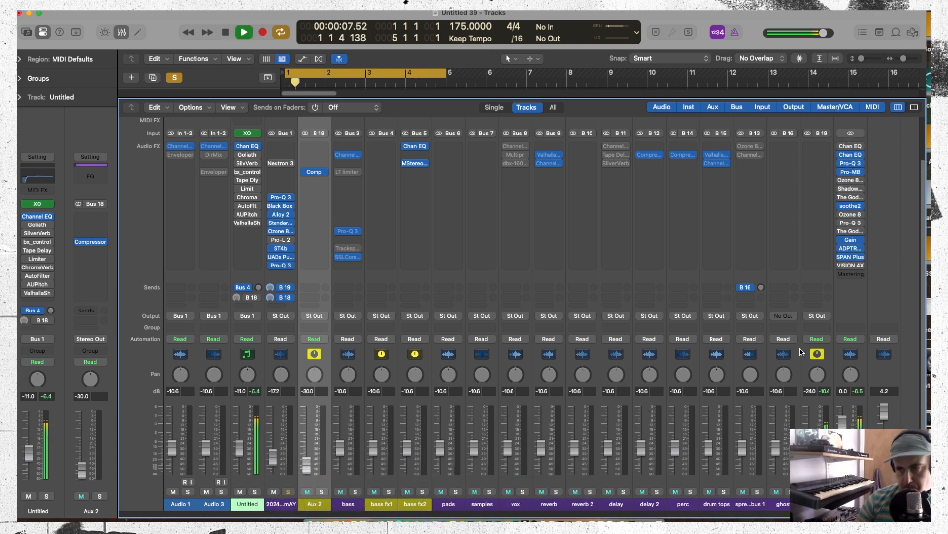
key(space)
- Insert a stereo Saturn 2 from the Trex distortion and saturation favourites on Aux 17
click(814, 163)
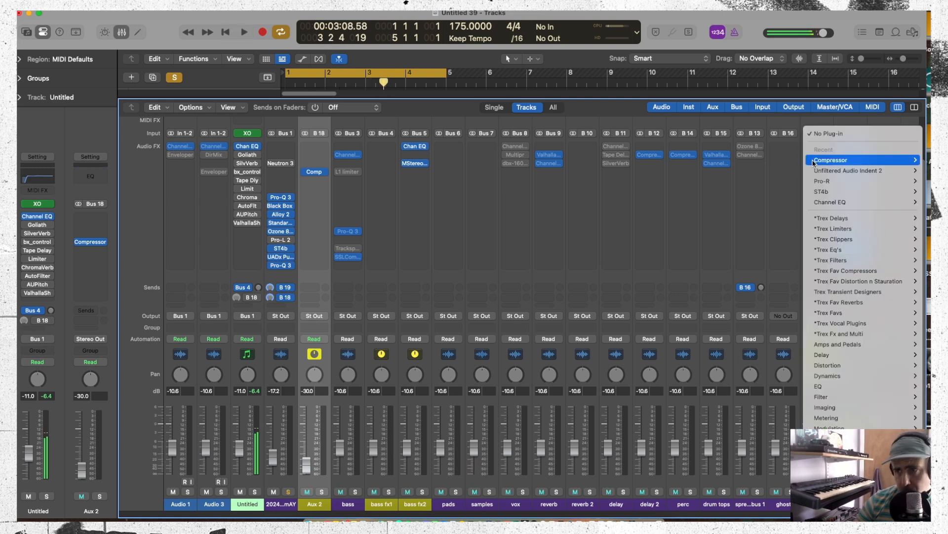
mouse_move(837, 283)
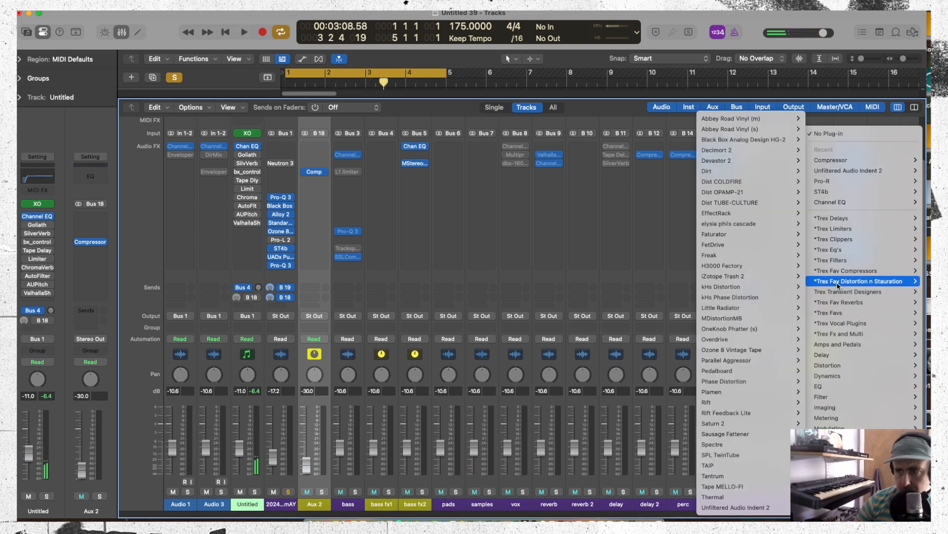
mouse_move(770, 165)
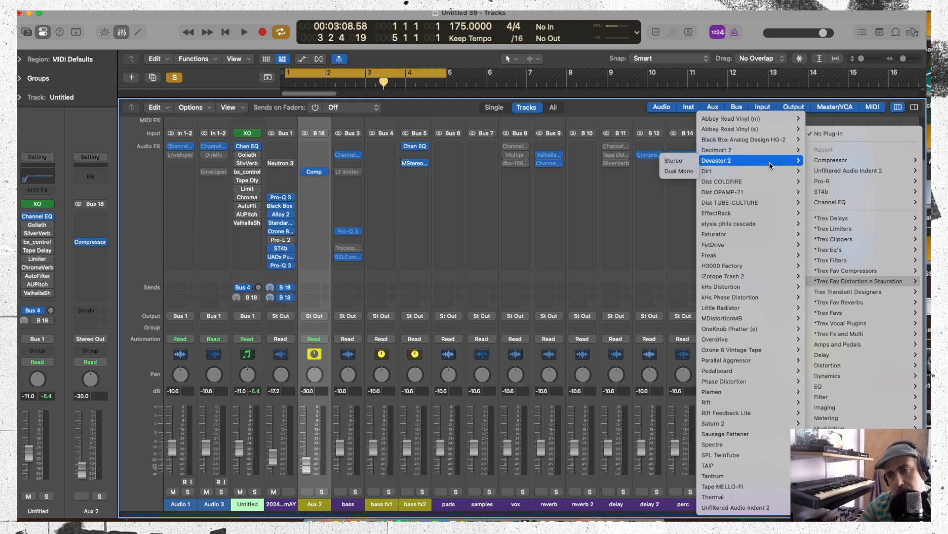
mouse_move(759, 424)
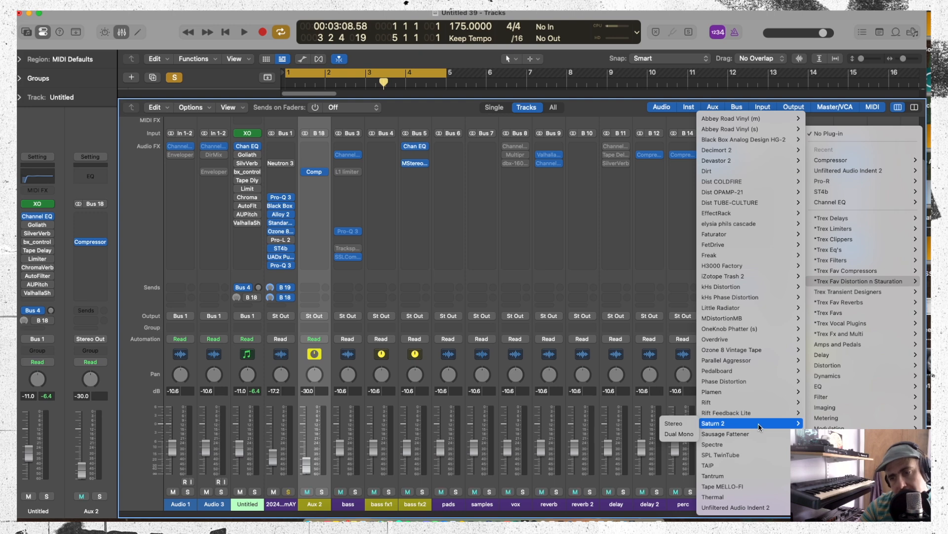
click(689, 424)
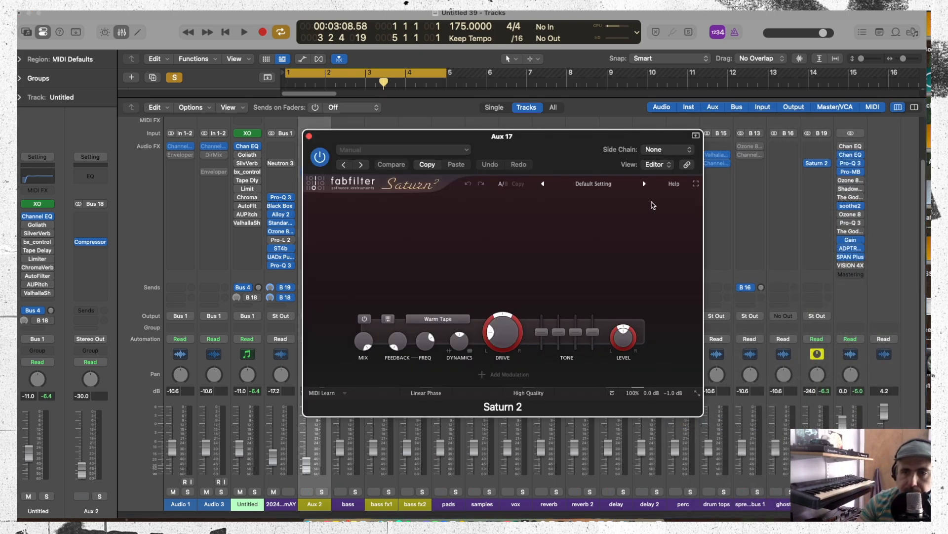
- Load Saturn 2's Lo-fi preset A Wobble Pour Toi MdB and play the loop with the Aux 17 fader raised to -13.4 dB
click(598, 185)
mouse_move(609, 236)
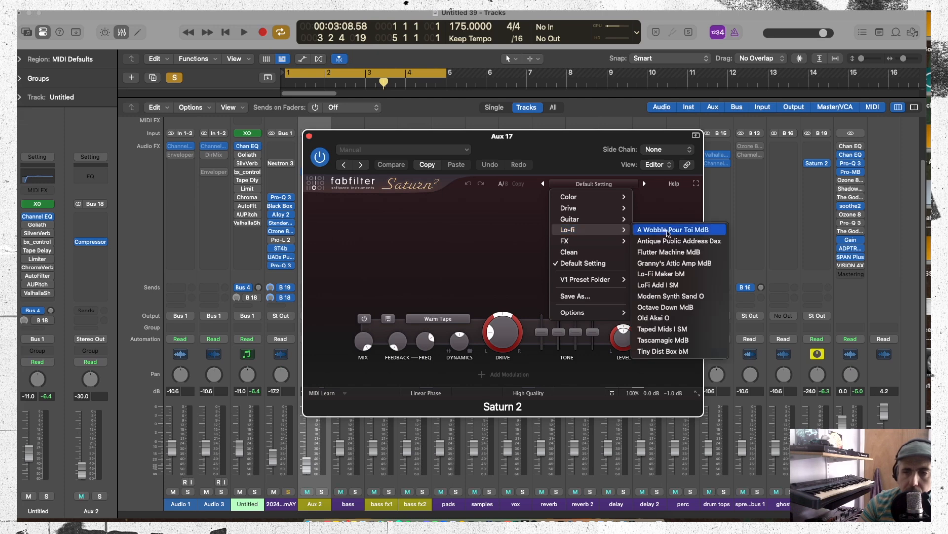
click(668, 233)
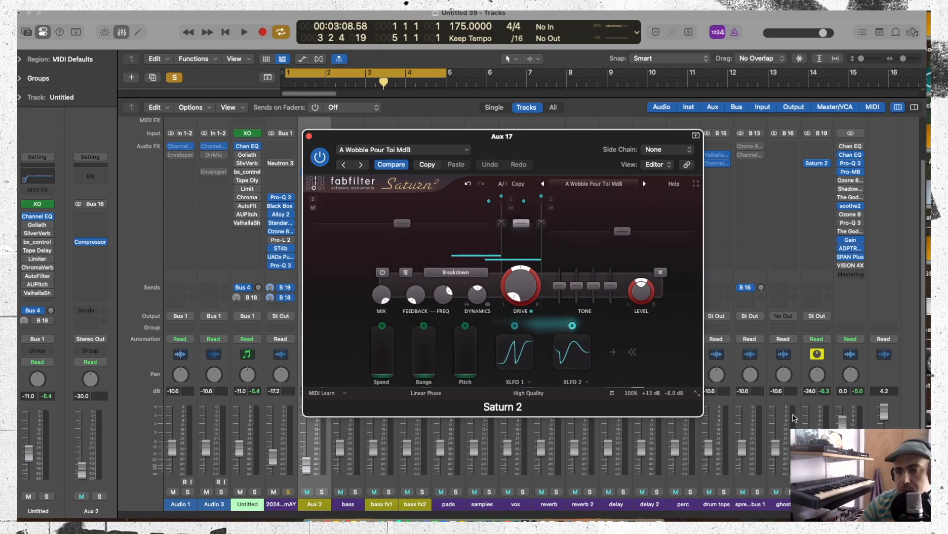
key(space)
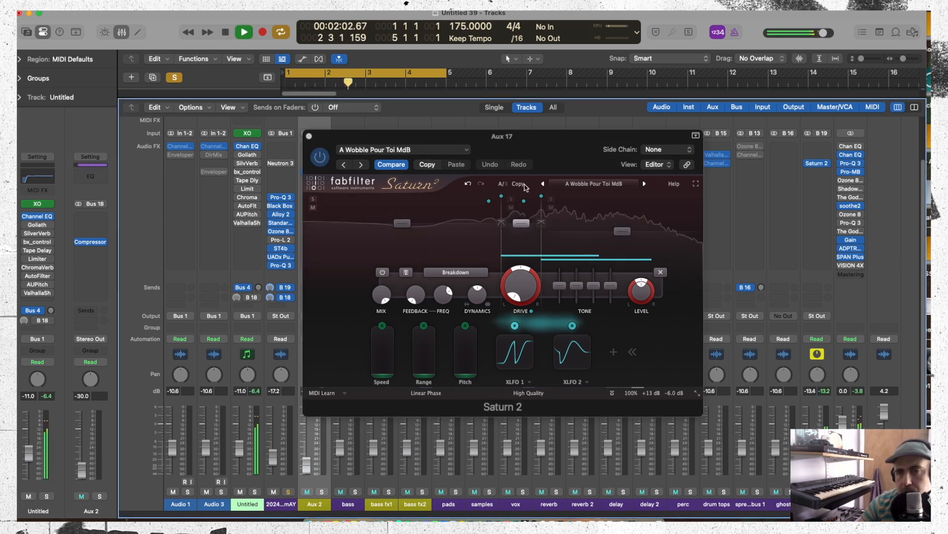
- Audition the following Lo-fi presets in Saturn 2 one after another, up to Tiny Dist Box bM
click(645, 184)
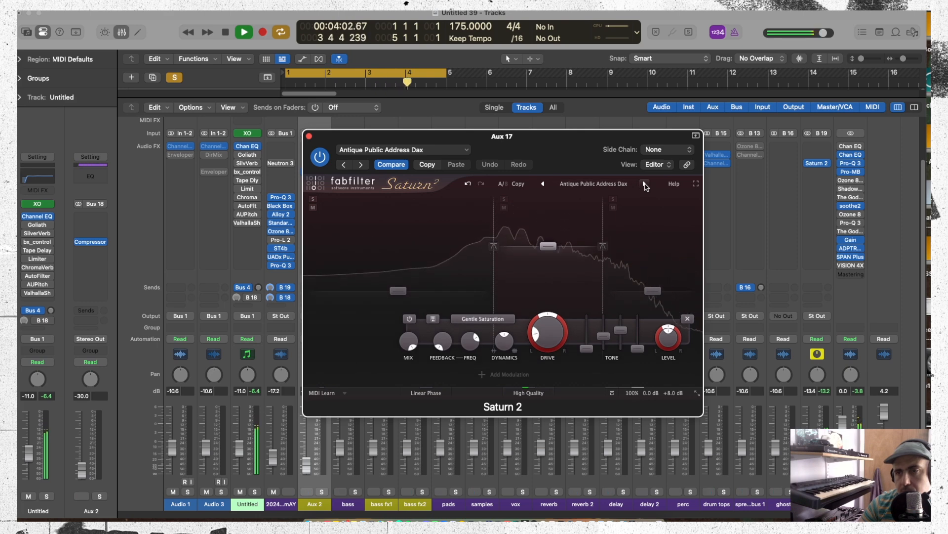
click(646, 185)
click(646, 184)
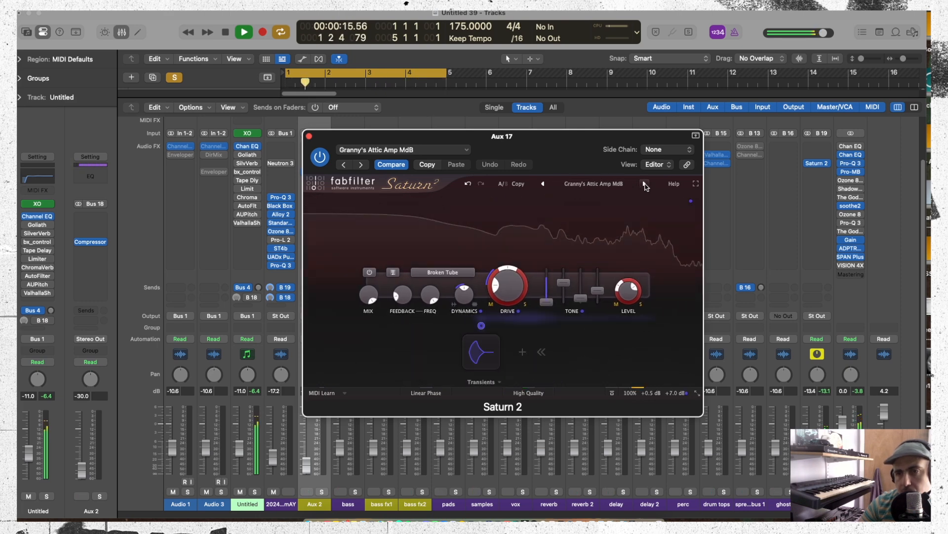
click(646, 184)
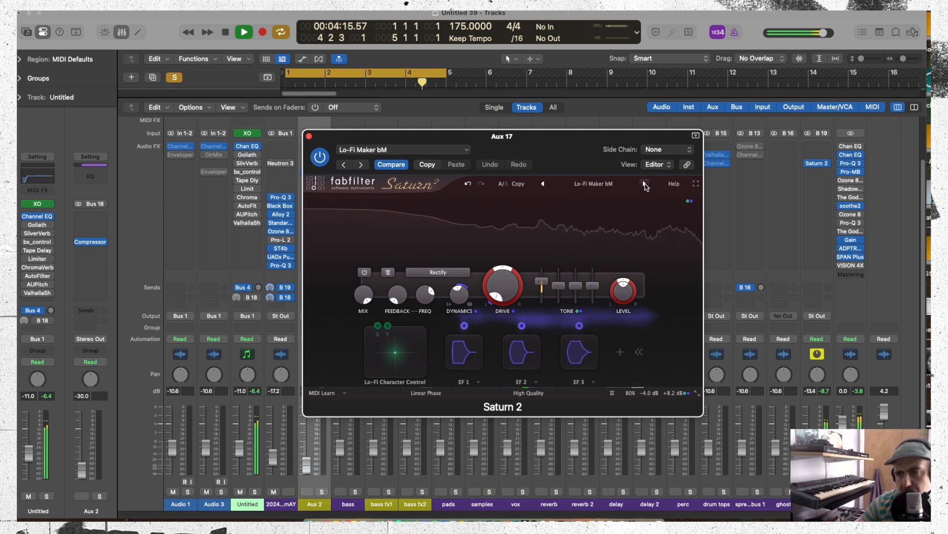
click(645, 184)
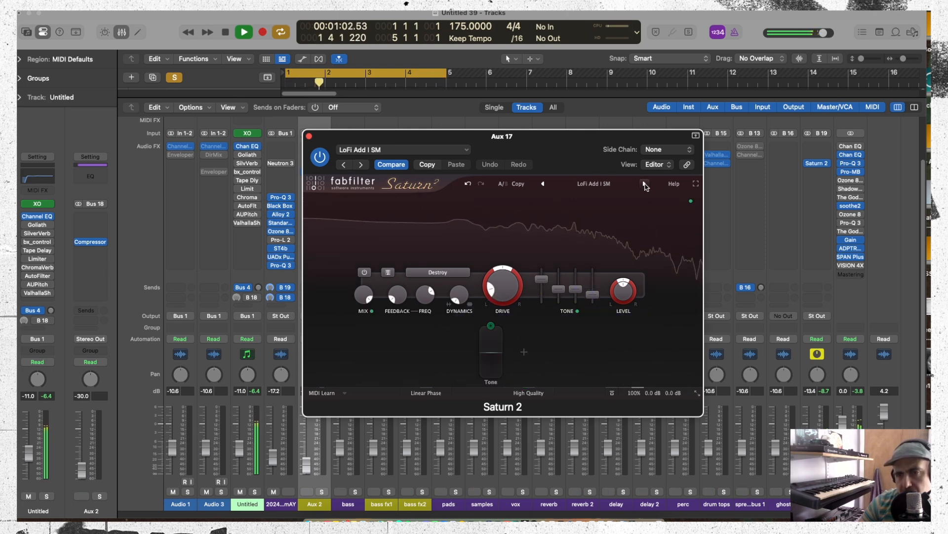
click(645, 184)
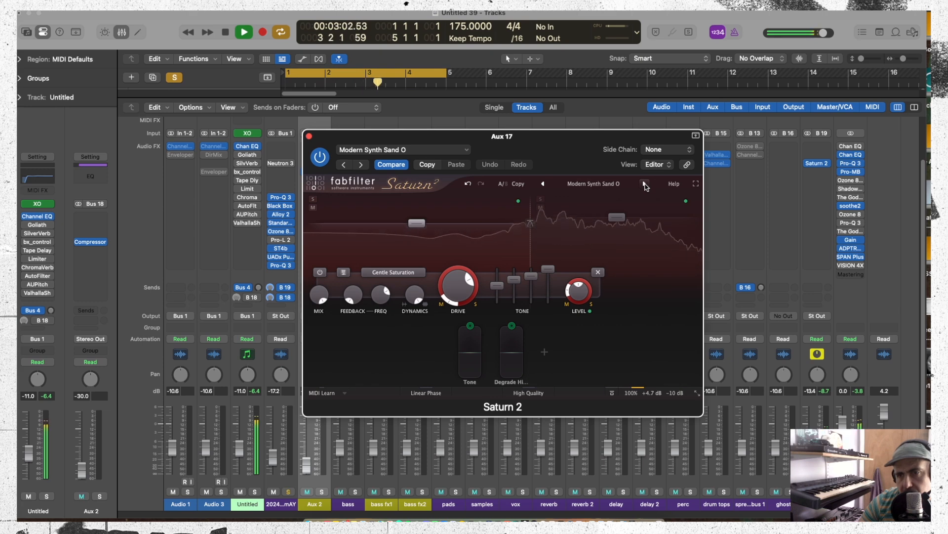
click(646, 184)
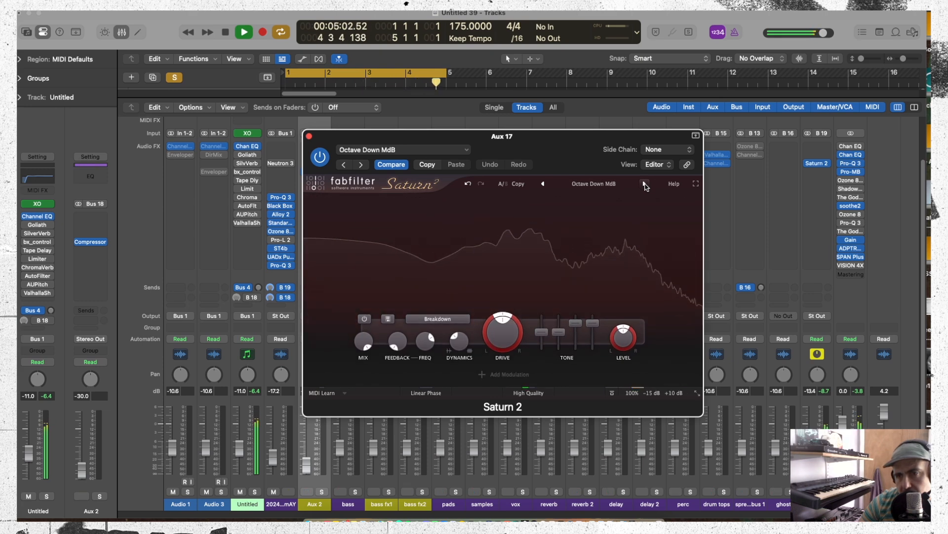
click(646, 184)
click(646, 184)
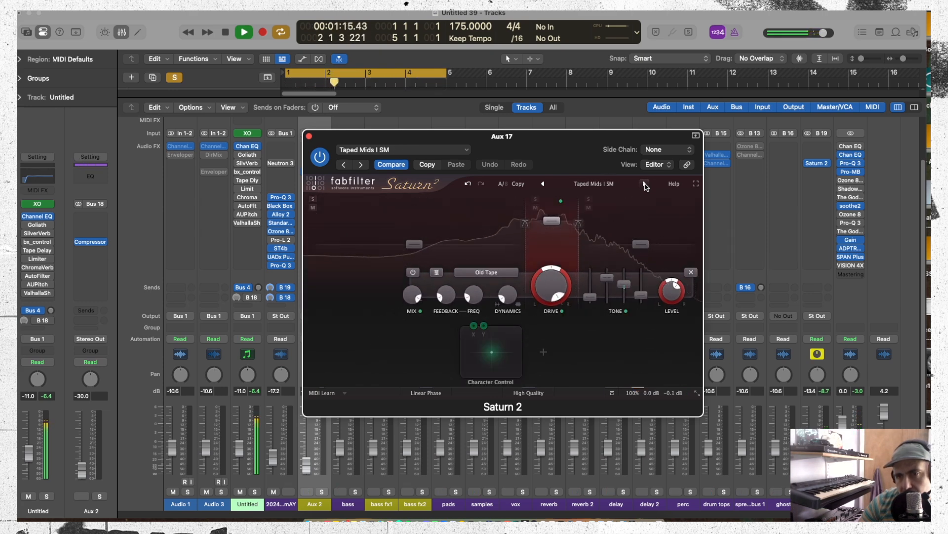
click(645, 184)
click(645, 185)
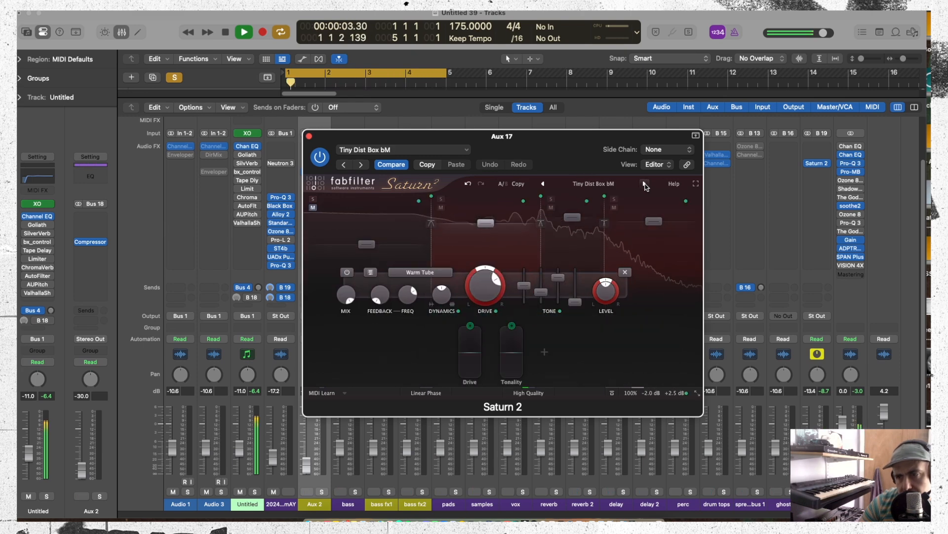
- Continue auditioning Saturn 2 presets through the FX category, up to Dream Scape bM
click(646, 184)
click(646, 185)
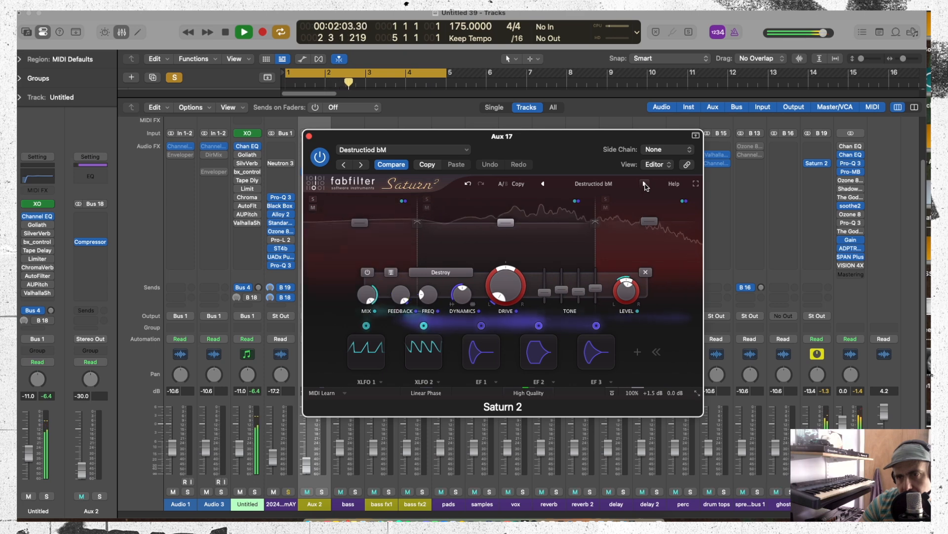
click(646, 185)
click(646, 185)
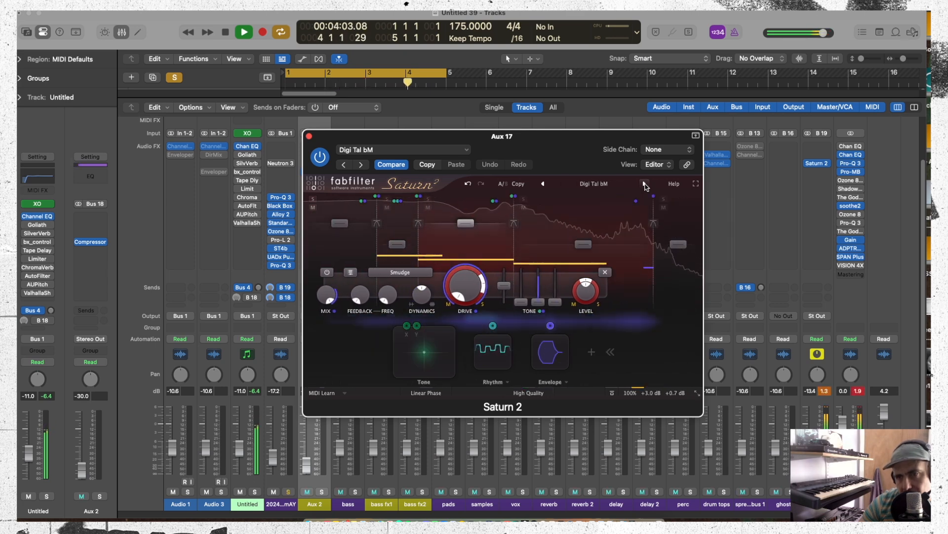
click(645, 185)
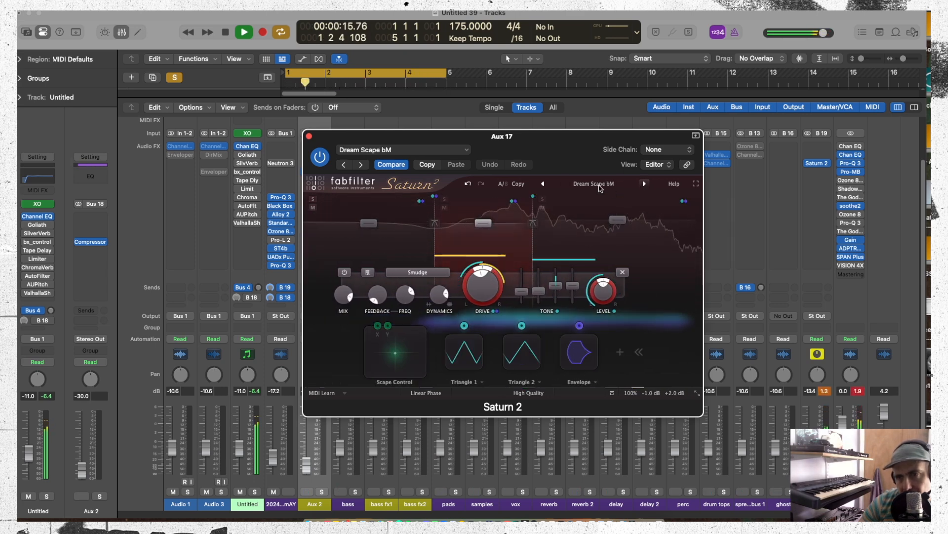
- Return to the Lo-fi preset Taped Mids I SM, play the loop, and advance to the preset Tascamagic MdB
key(space)
click(600, 184)
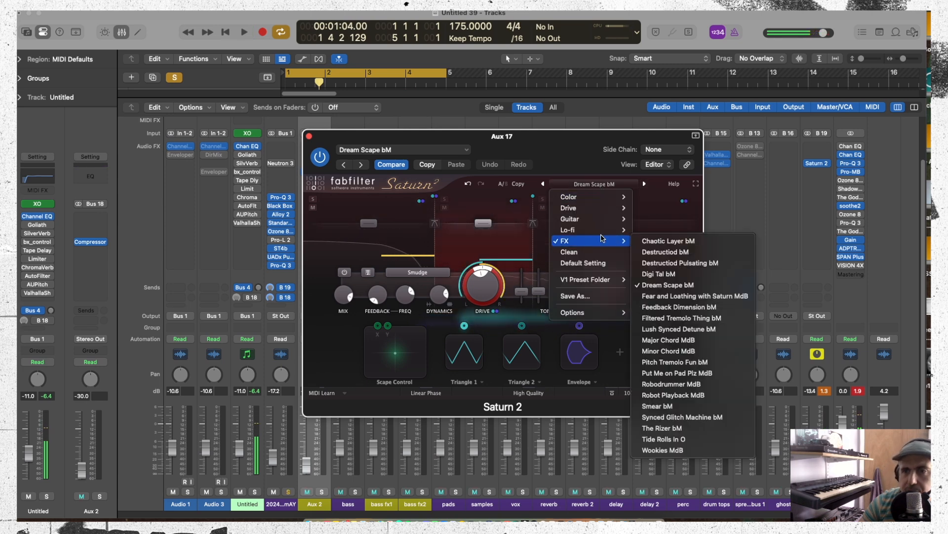
click(649, 329)
key(space)
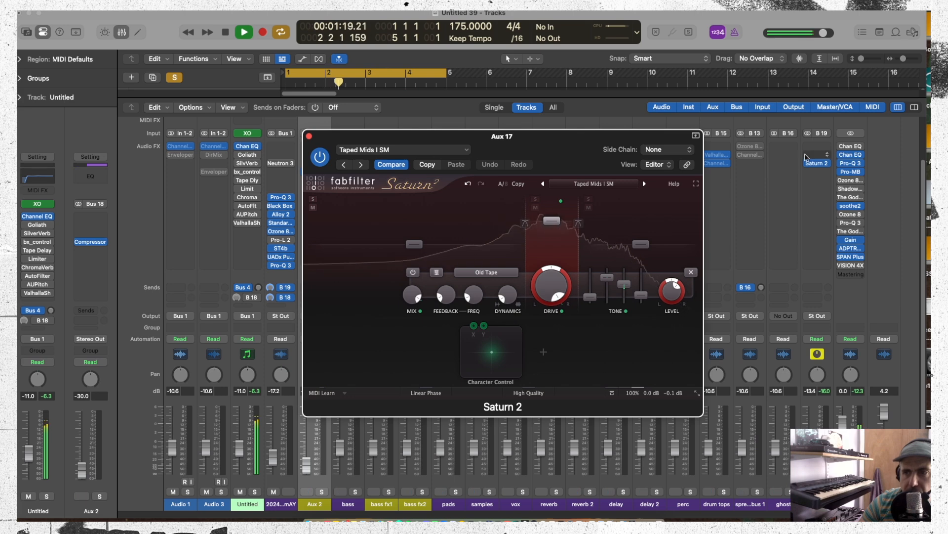
click(643, 184)
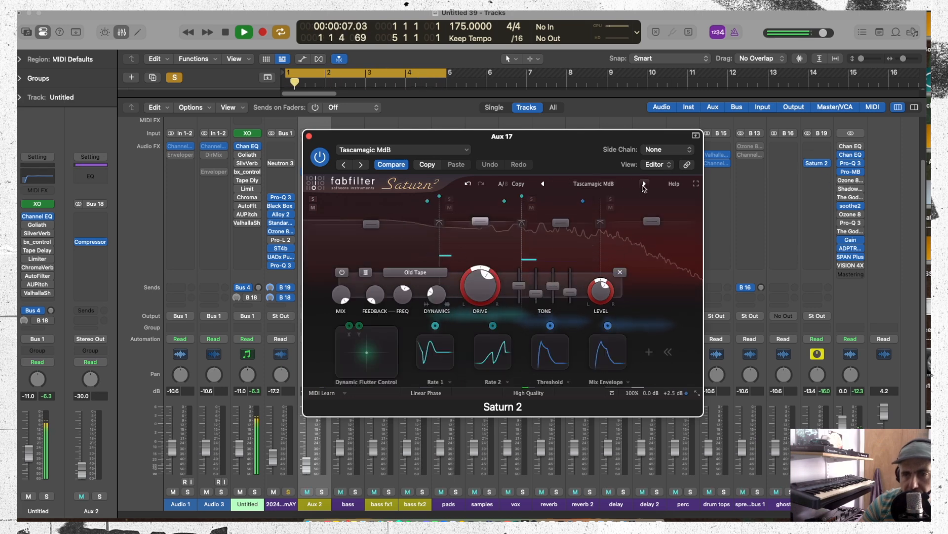
- Add a Channel EQ before Saturn 2 on Aux 17, enabling its low-cut filter with a steeper slope
scroll(806, 155, up, 3)
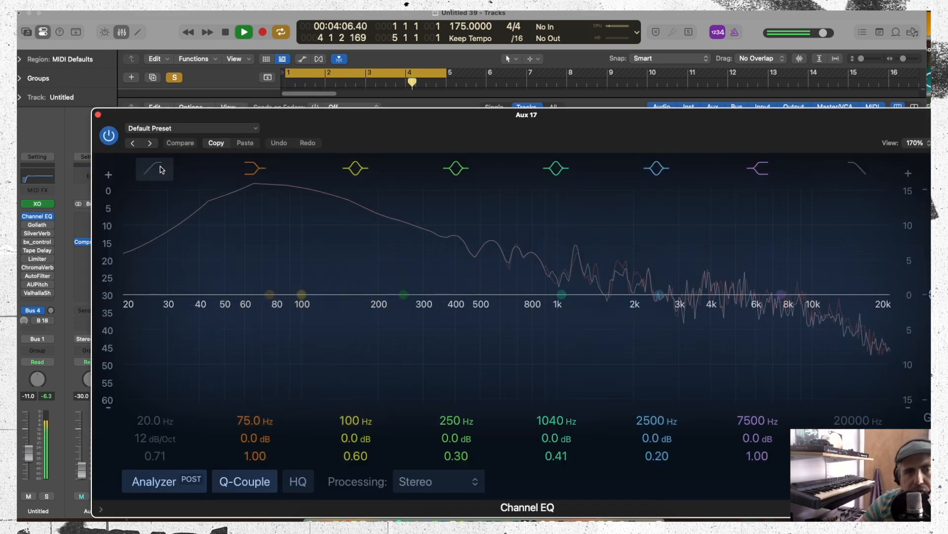
click(155, 168)
drag(157, 438, 158, 365)
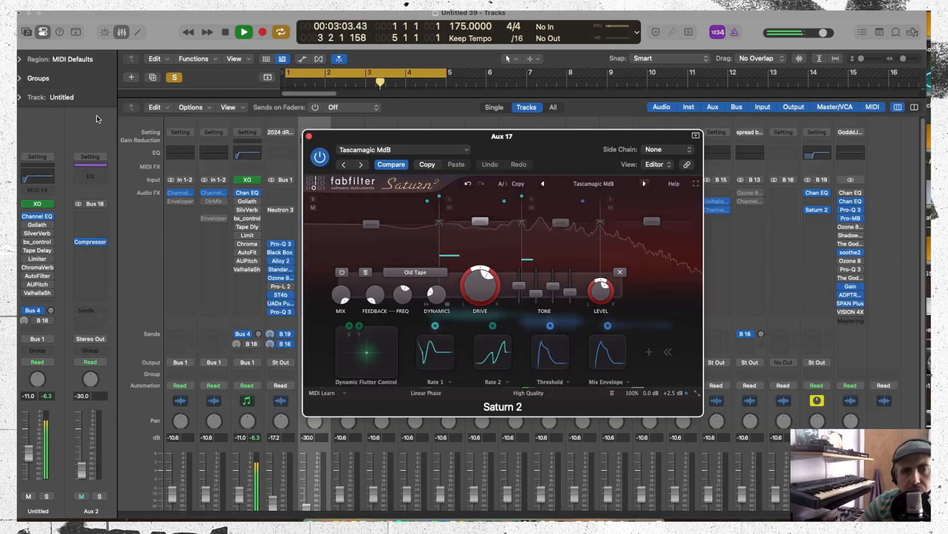
- Restart the loop and adjust Aux 17's Channel EQ before Saturn 2, raising the low-cut frequency and shaping the high shelf around 4200 Hz
key(space)
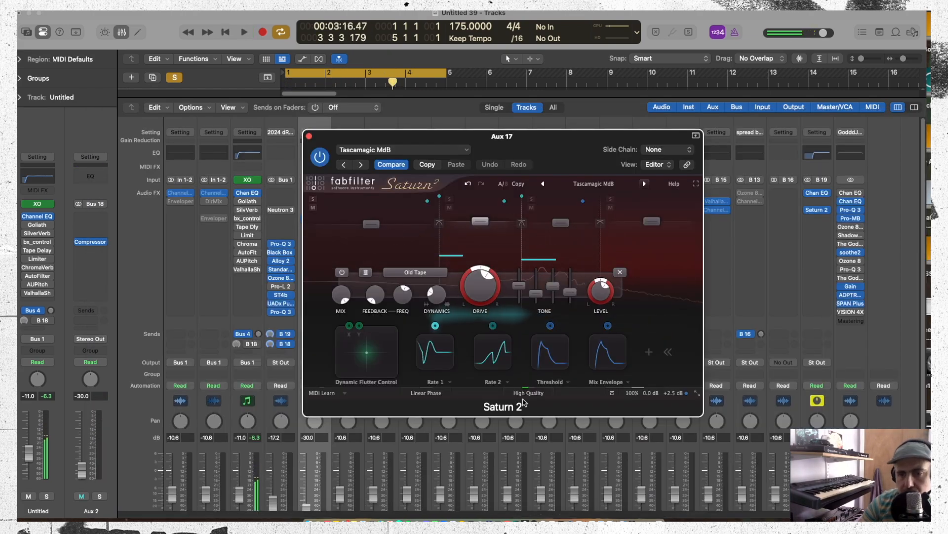
click(526, 393)
click(518, 407)
key(space)
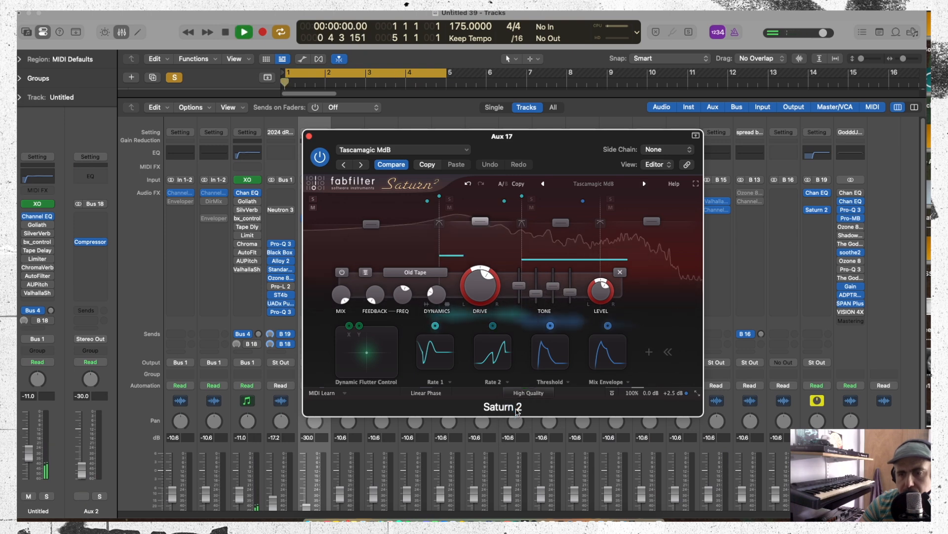
click(818, 194)
drag(852, 289, 785, 271)
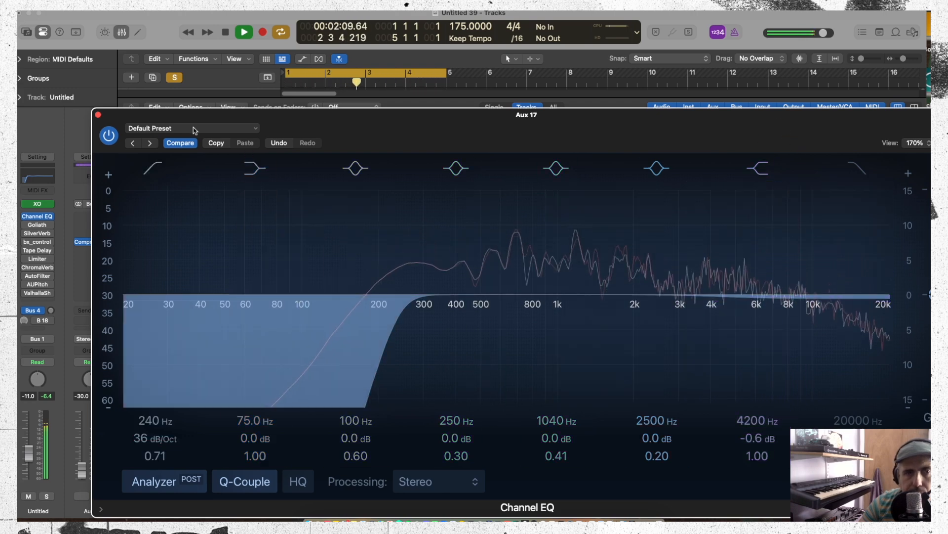
drag(402, 349, 482, 390)
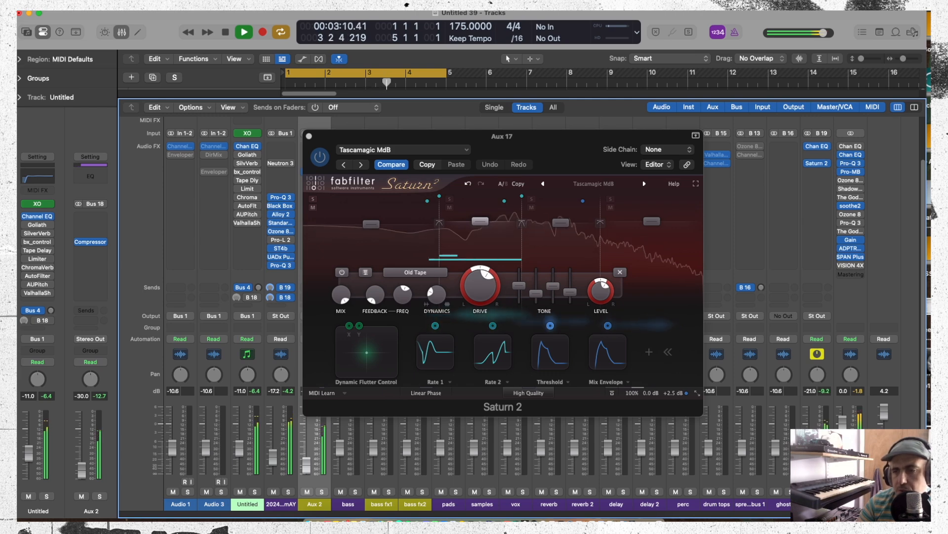
- Audition the Saturn 2 presets Tiny Dist Box bM, Chaotic Layer bM, Destructiod bM and Destructiod Pulsating bM, moving the plug-in window clear of the mixer
click(644, 183)
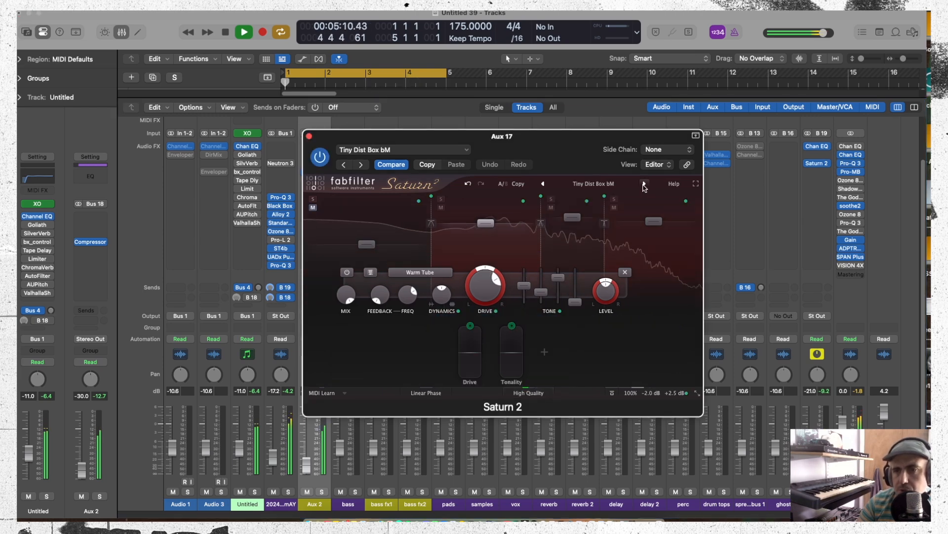
click(644, 183)
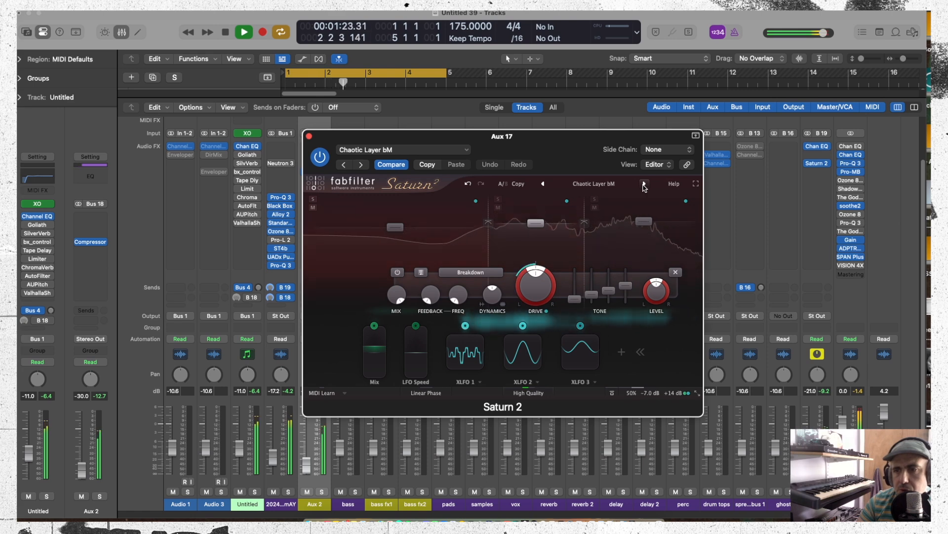
click(645, 184)
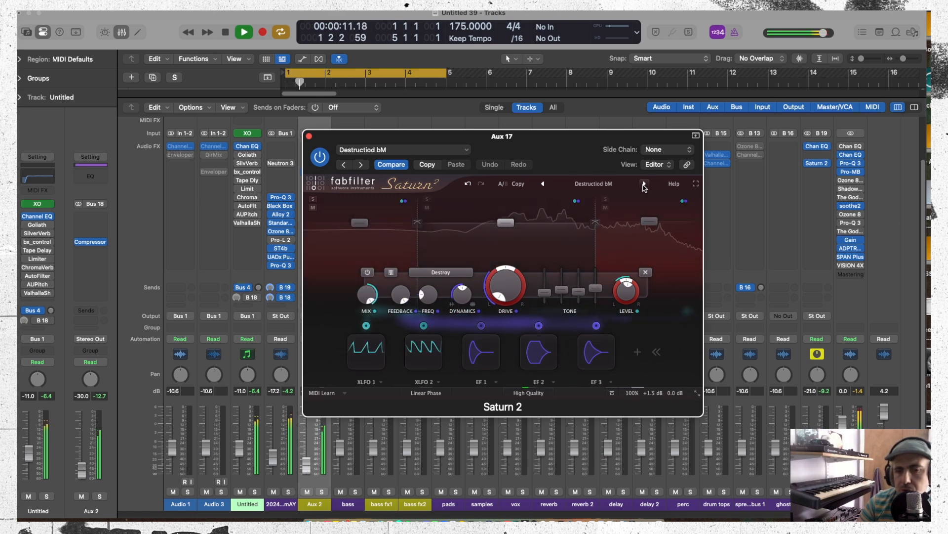
drag(487, 141, 561, 28)
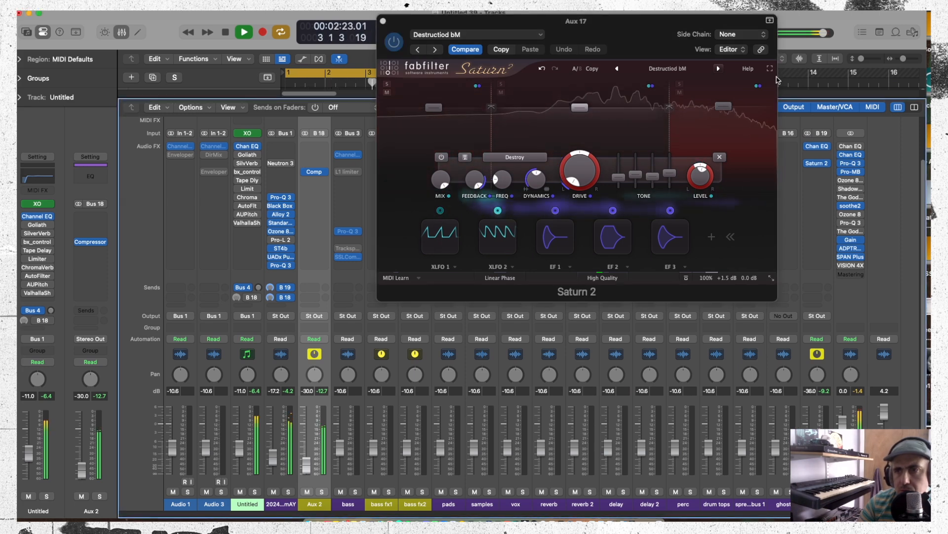
click(718, 69)
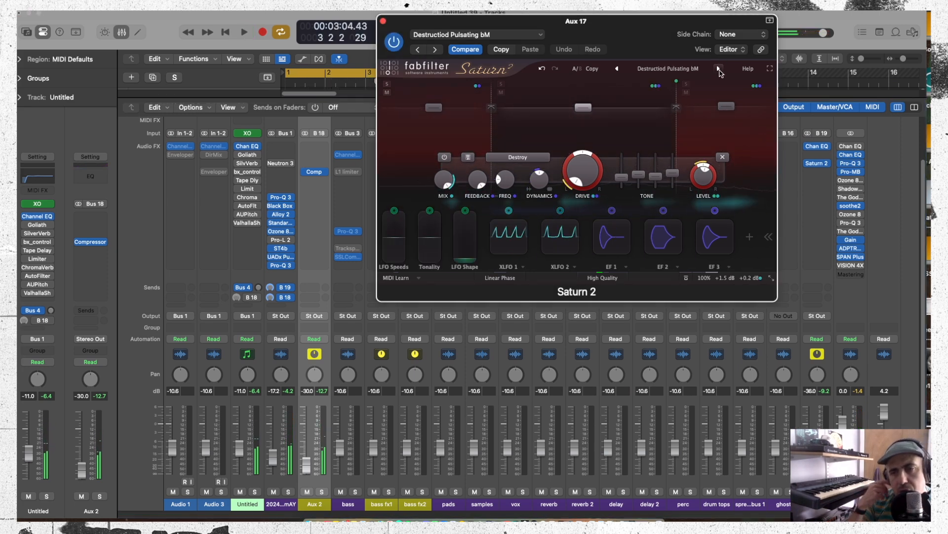
- Load the Saturn 2 Lo-fi preset A Wobble Pour Toi MdB, play the loop, and raise Aux 17's fader to -29.0 dB
click(686, 72)
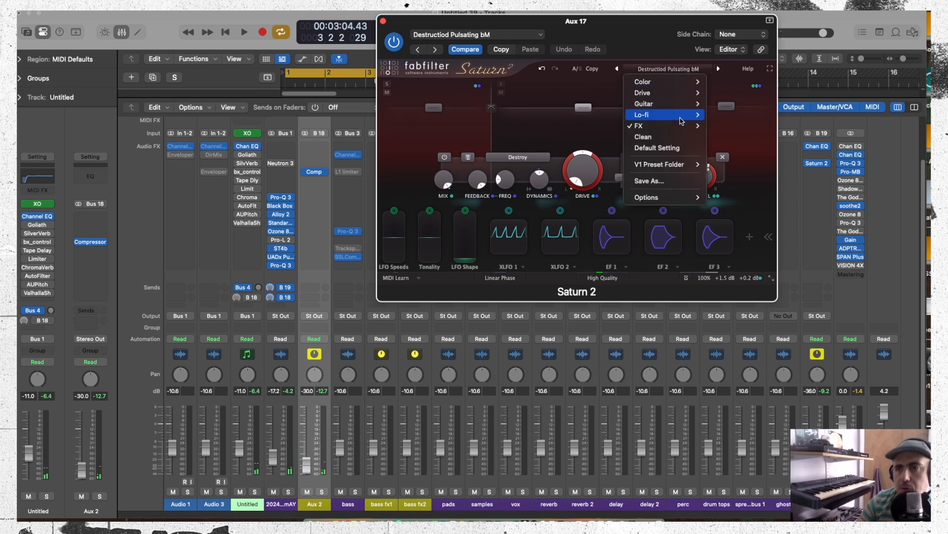
mouse_move(682, 115)
click(747, 115)
key(space)
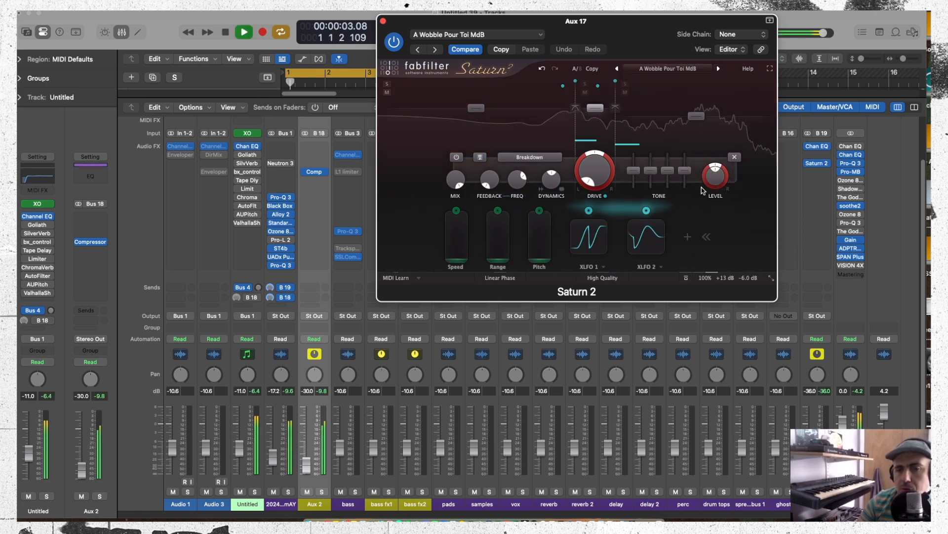
drag(809, 469, 809, 464)
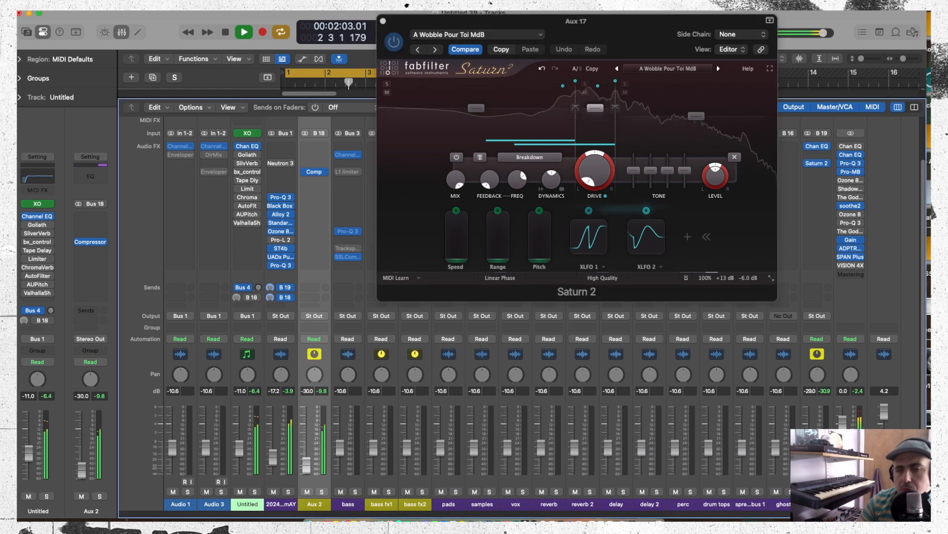
- Solo Aux 2 briefly to hear the compressed parallel drums, clear the solo and stop playback
click(321, 492)
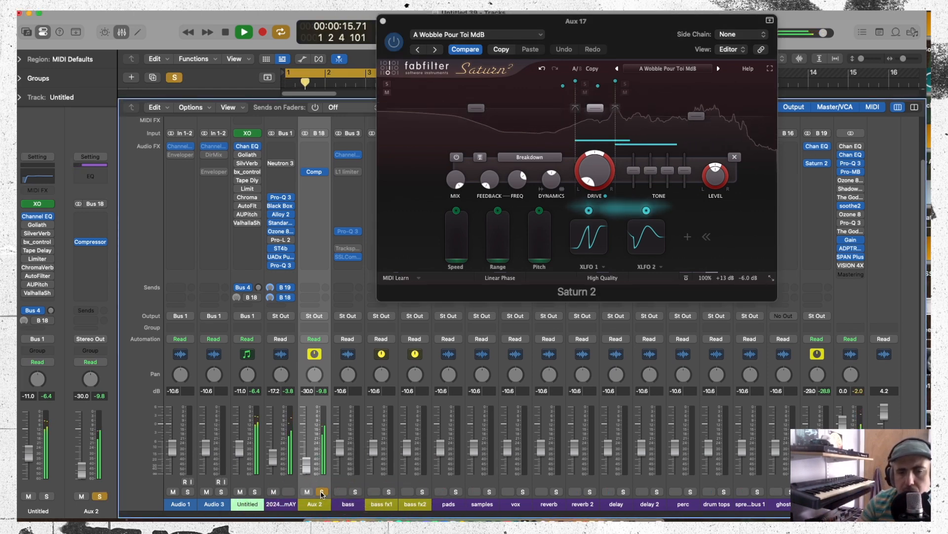
click(321, 491)
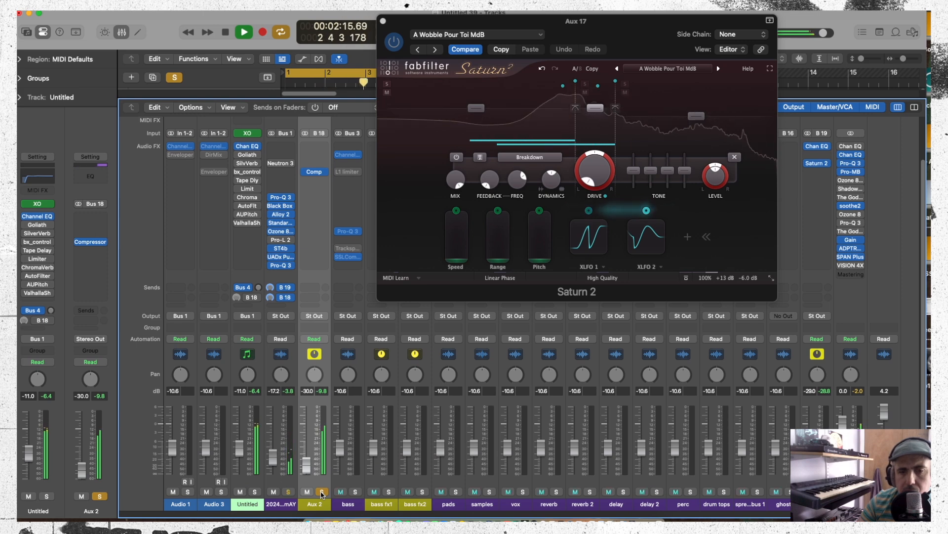
key(space)
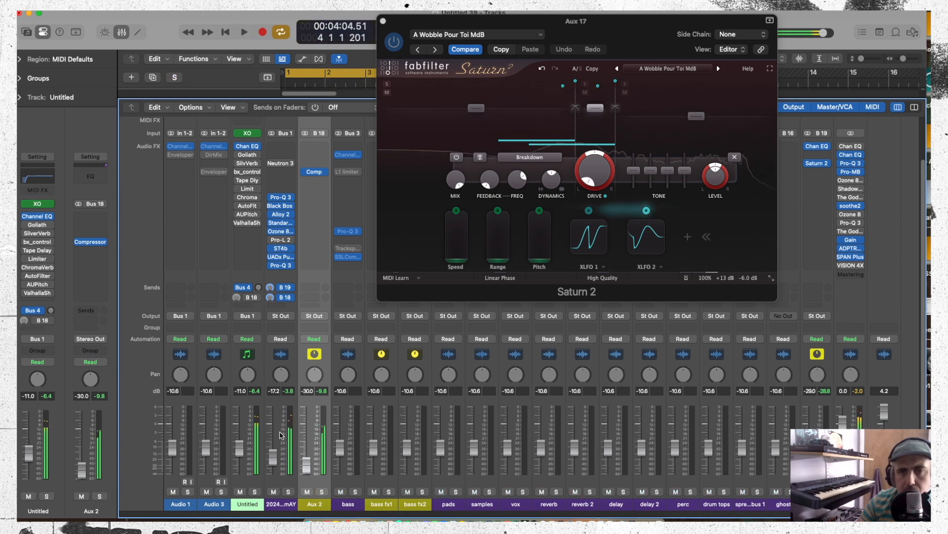
- Open XO's Edit page with the loop playing and sweep the open hi-hat slot's pan back and forth
click(253, 134)
key(space)
click(117, 193)
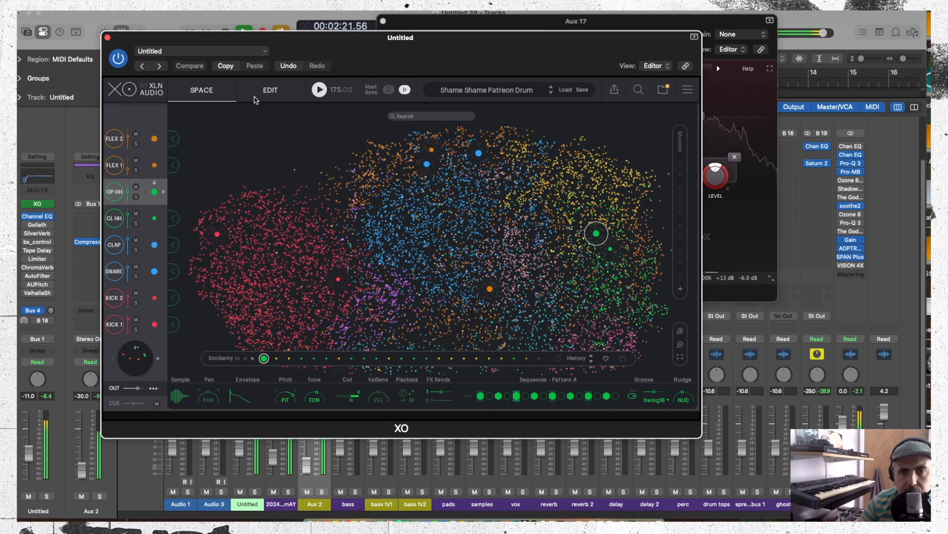
click(261, 92)
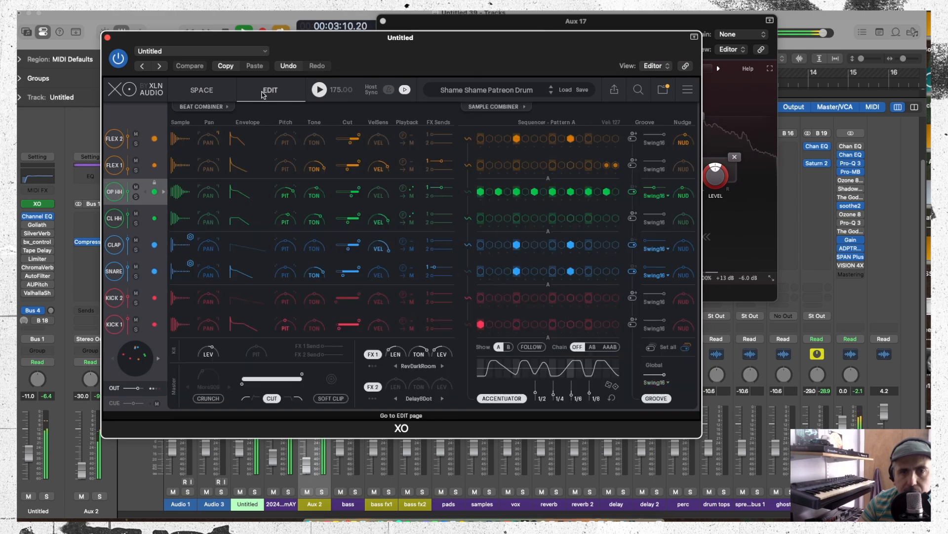
drag(208, 196, 211, 231)
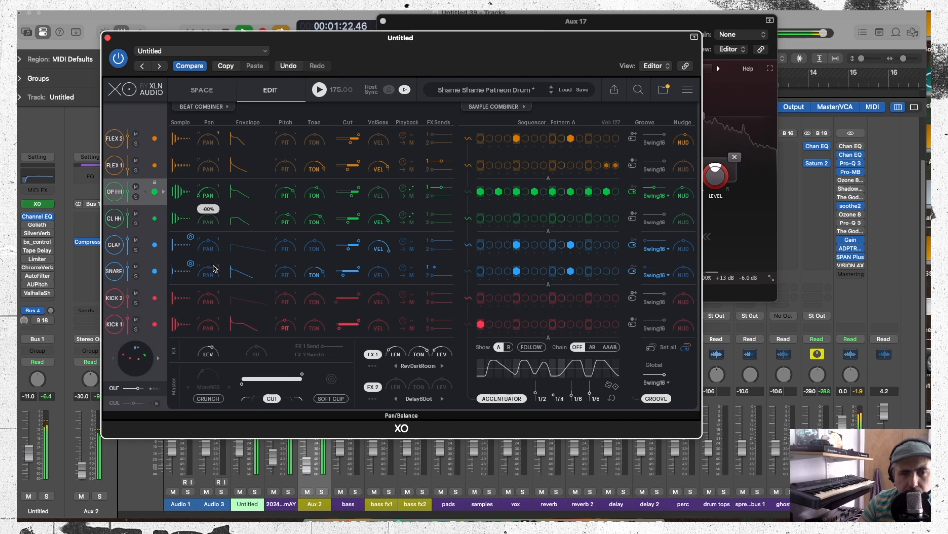
drag(213, 268, 230, 132)
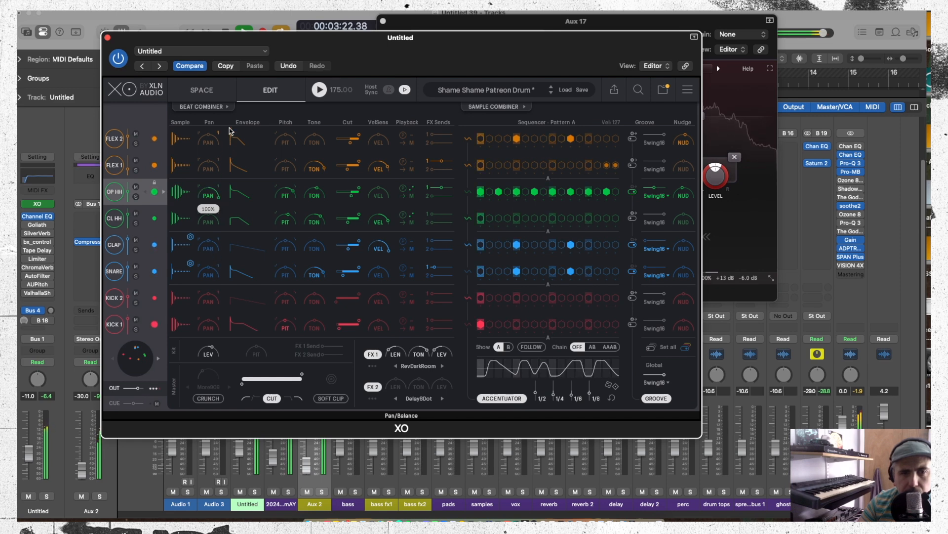
drag(229, 131, 223, 178)
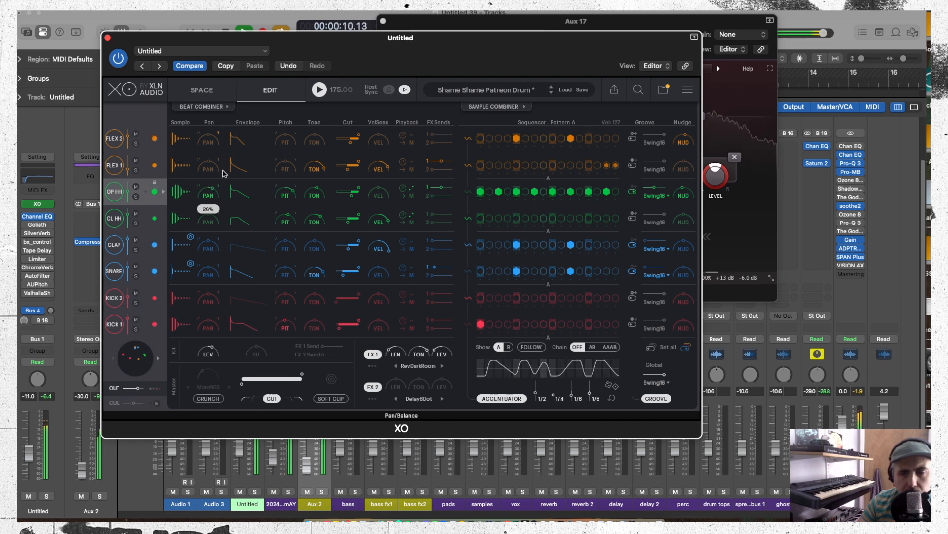
- Solo the open hi-hat slot in XO, readjust its pan and slightly change its Cut filter range
click(334, 29)
click(136, 197)
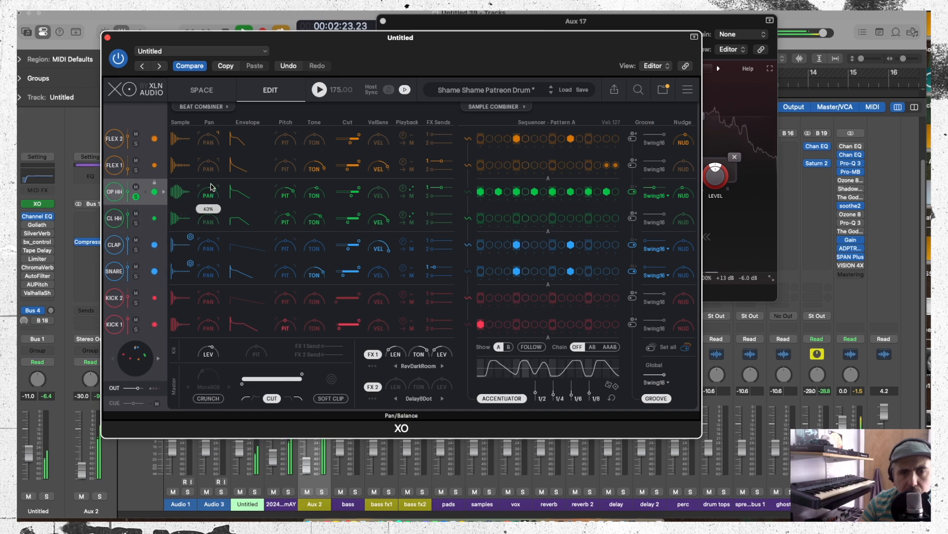
drag(225, 237, 229, 267)
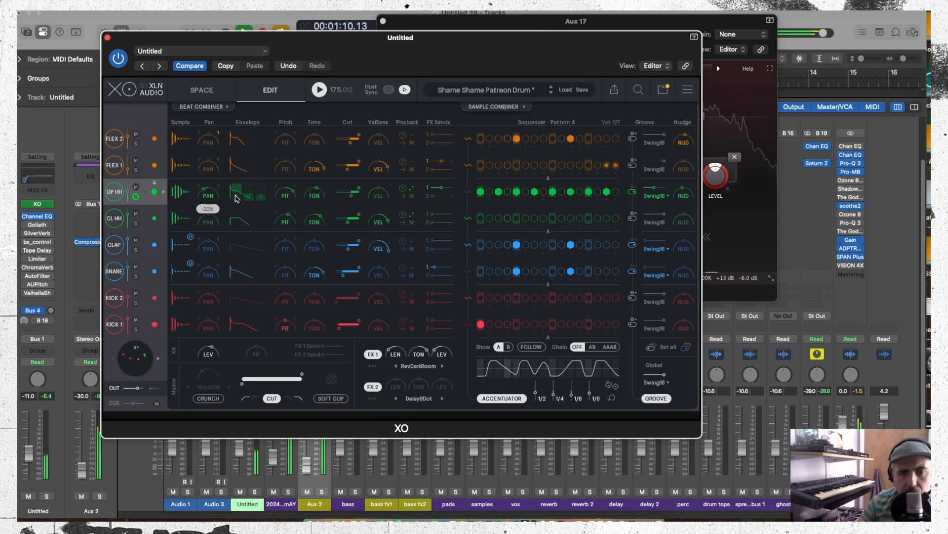
mouse_move(205, 212)
mouse_down()
mouse_move(204, 222)
mouse_move(211, 200)
mouse_up()
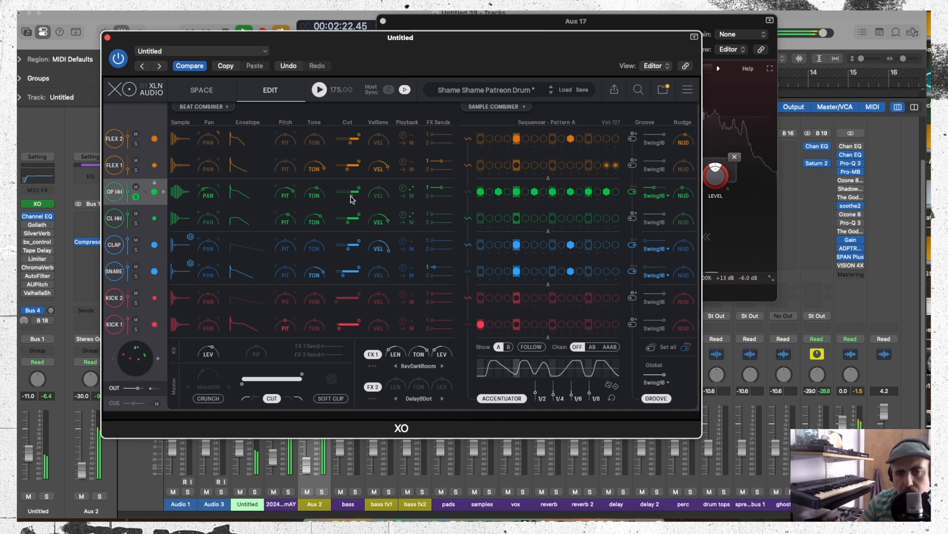
drag(352, 199, 356, 199)
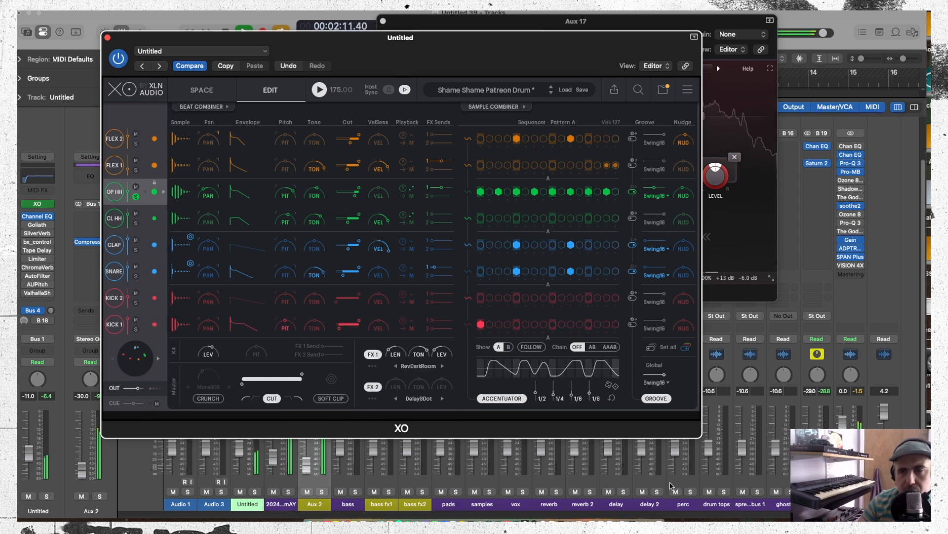
- Close XO and reopen it from the Untitled channel to look at the open hi-hat slot's volume and solo controls
click(108, 37)
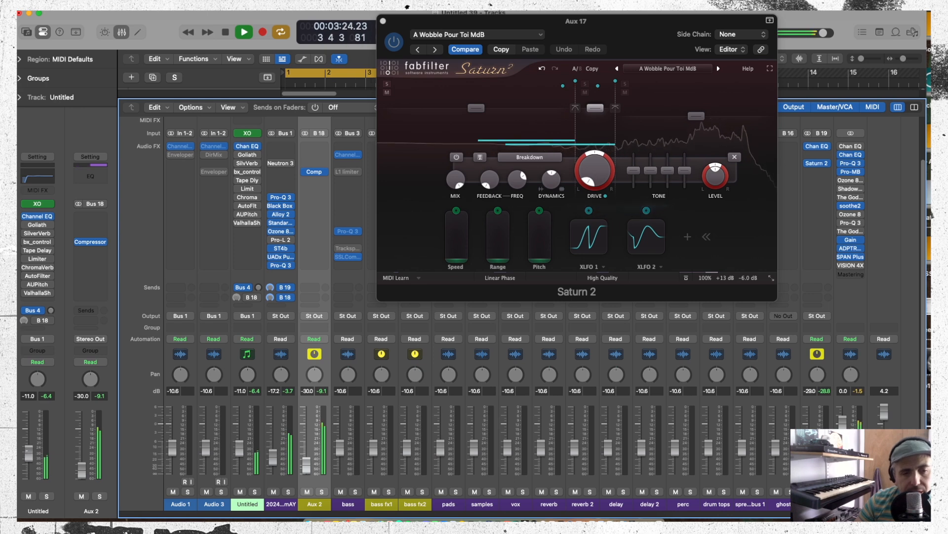
click(37, 204)
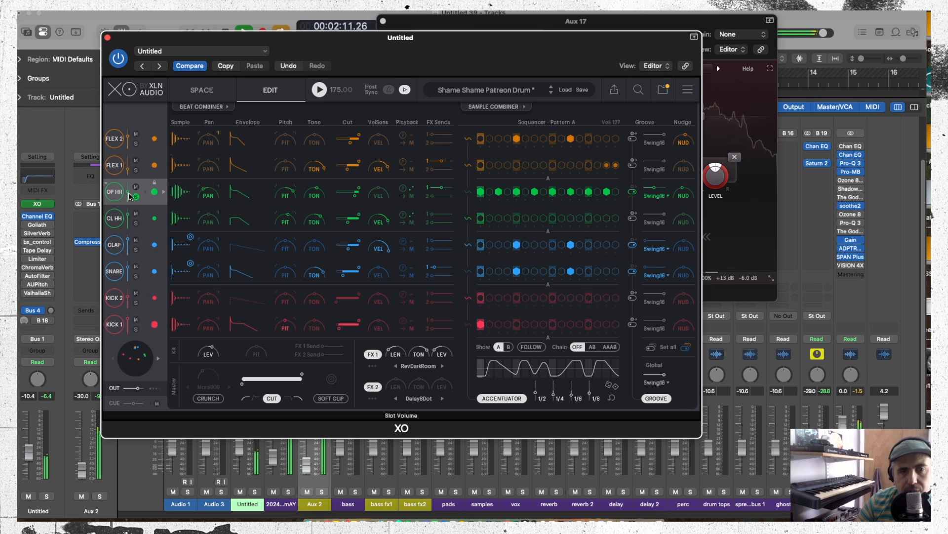
mouse_move(129, 196)
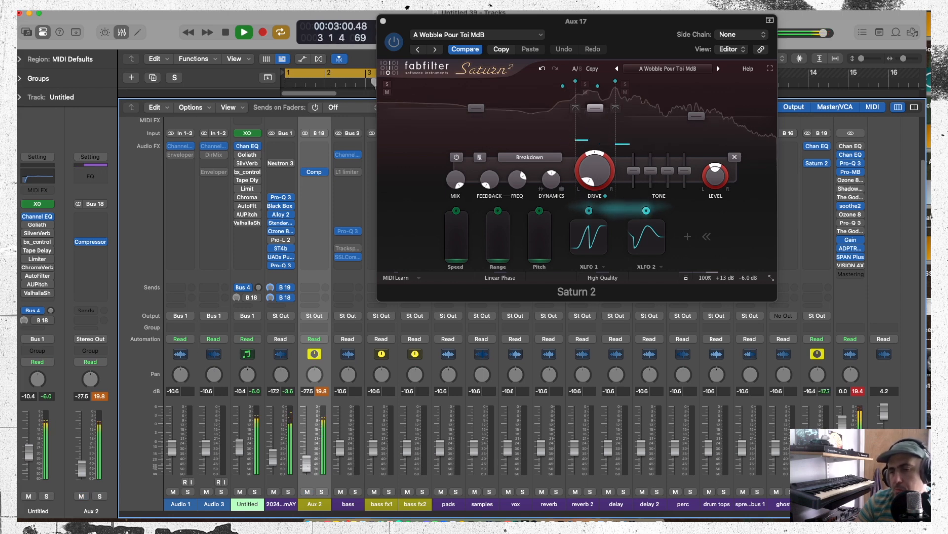
- Solo the drum bus and advance Saturn 2 past Antique Public Address Dax to the preset Granny's Attic Amp MdB
key(s)
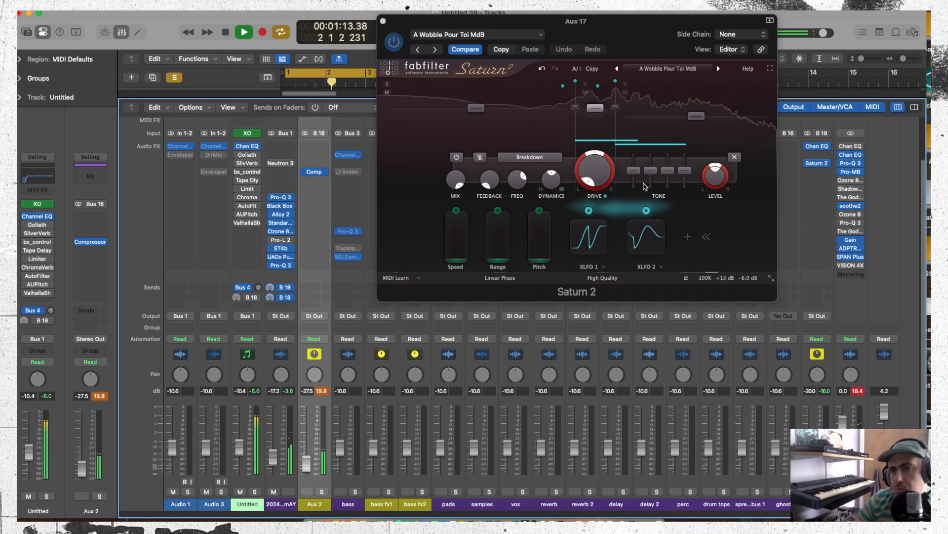
click(718, 69)
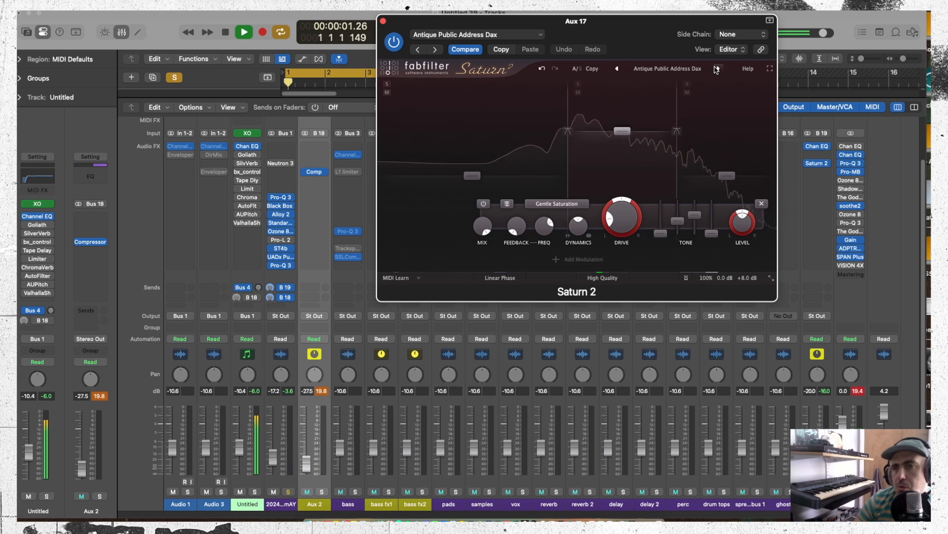
click(716, 69)
click(716, 70)
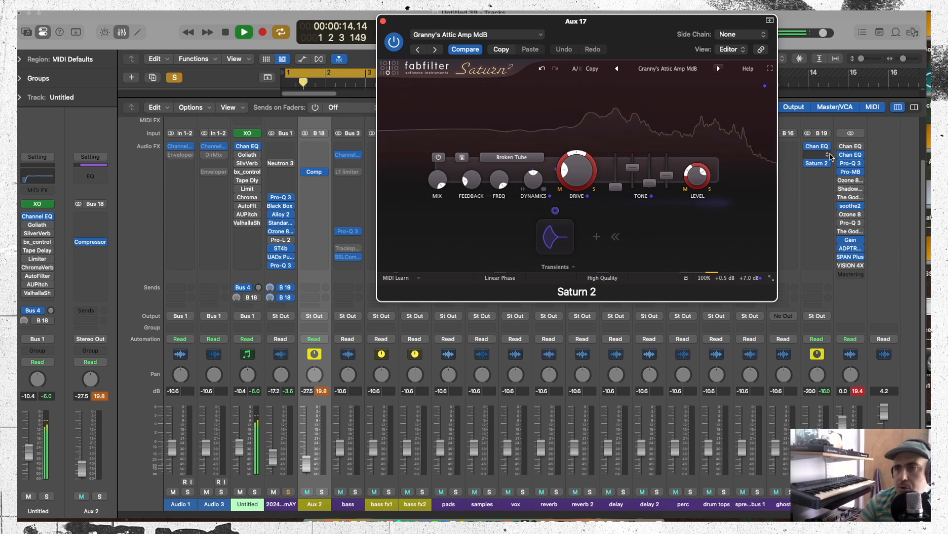
- Raise the low-cut frequency in the Channel EQ before Saturn 2 on Aux 17 and close both plug-in windows
click(817, 146)
drag(456, 304, 514, 387)
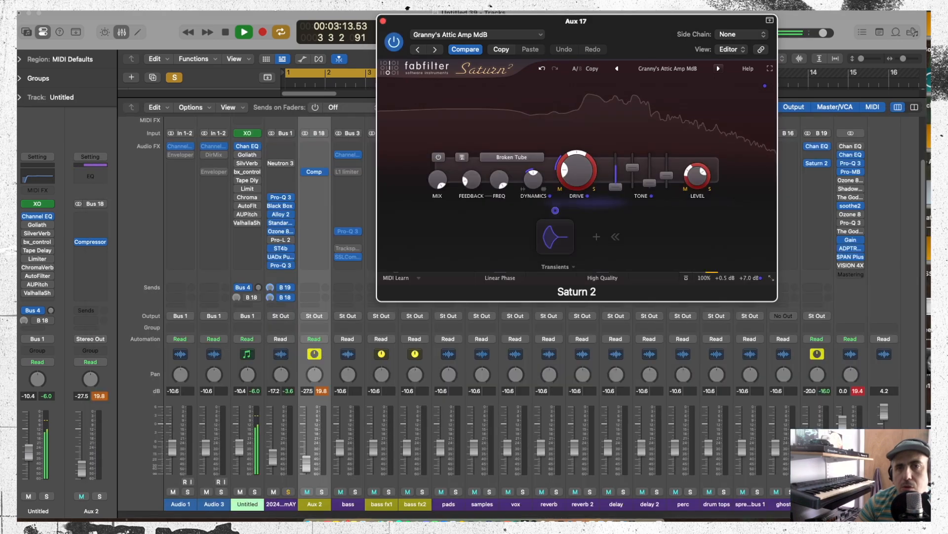
click(98, 114)
key(super+w)
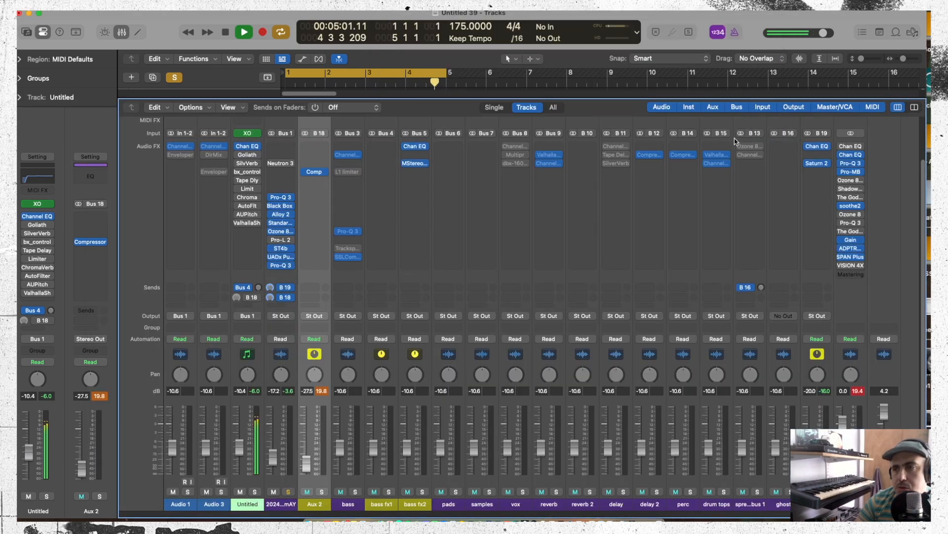
- Add a second Channel EQ after Saturn 2 on Aux 17 with its low cut at 940 Hz, 12 dB/Oct, close it and stop playback
click(816, 188)
click(834, 162)
click(151, 167)
drag(158, 347, 584, 334)
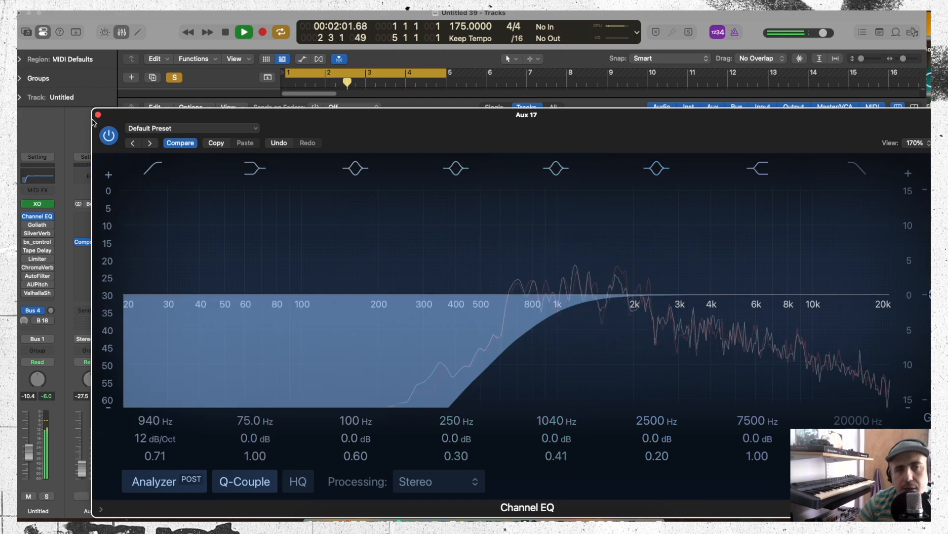
click(97, 116)
key(space)
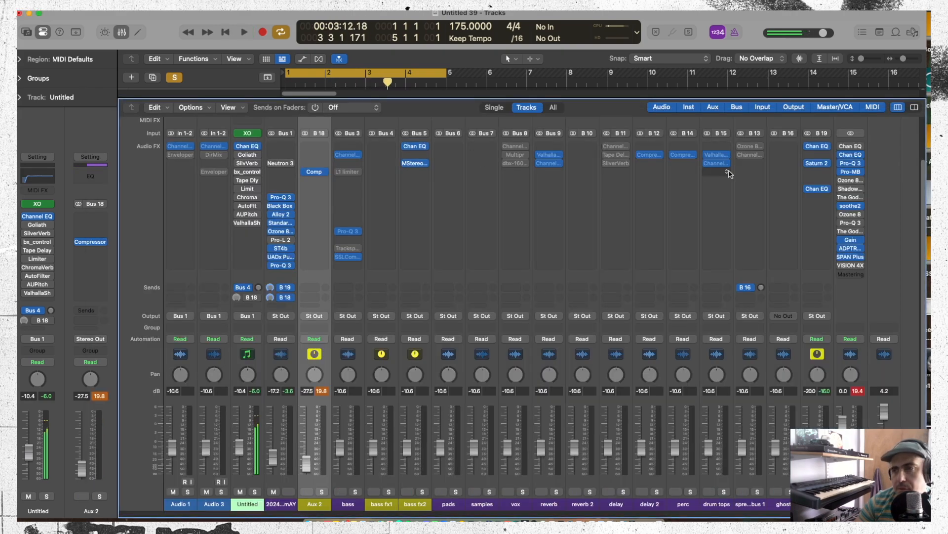
- Insert a stereo ST4b transient designer after the second Channel EQ on Aux 17
click(816, 214)
mouse_move(859, 282)
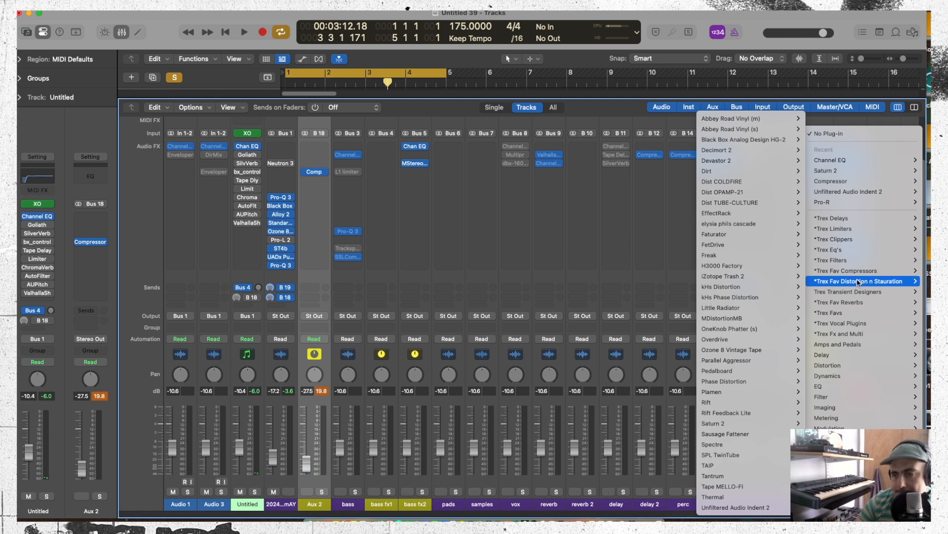
mouse_move(835, 292)
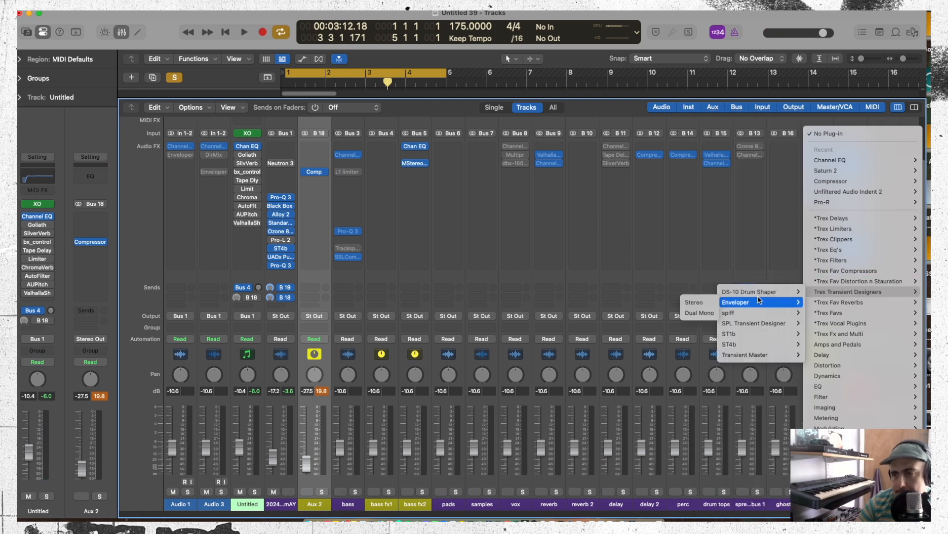
mouse_move(756, 345)
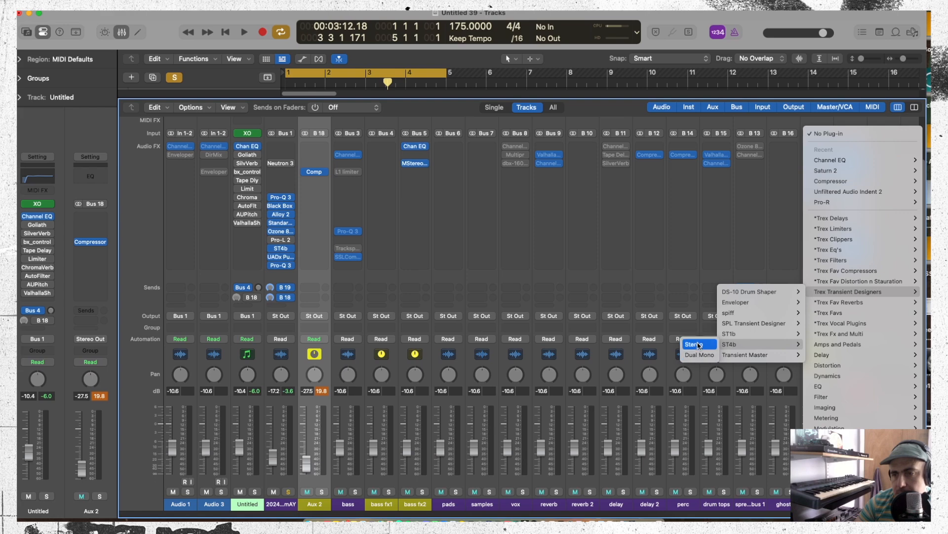
click(698, 345)
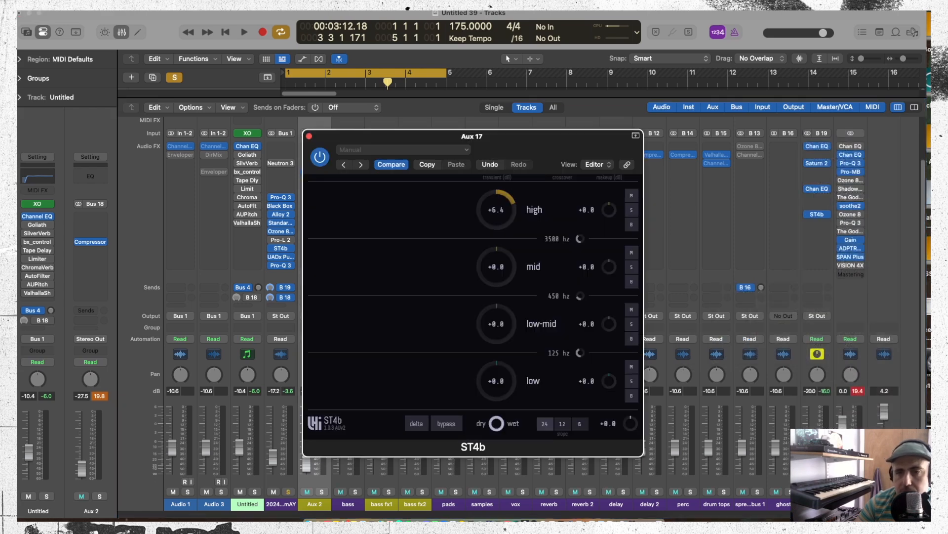
- Play the loop and set ST4b's transients to high +28.2, mid +11.3, low-mid +8.1 and low +9.4, then raise its output gain
key(space)
drag(501, 272, 503, 228)
drag(502, 336, 504, 297)
drag(501, 387, 501, 370)
drag(502, 321, 502, 346)
drag(501, 267, 501, 301)
drag(501, 212, 500, 182)
drag(630, 423, 629, 405)
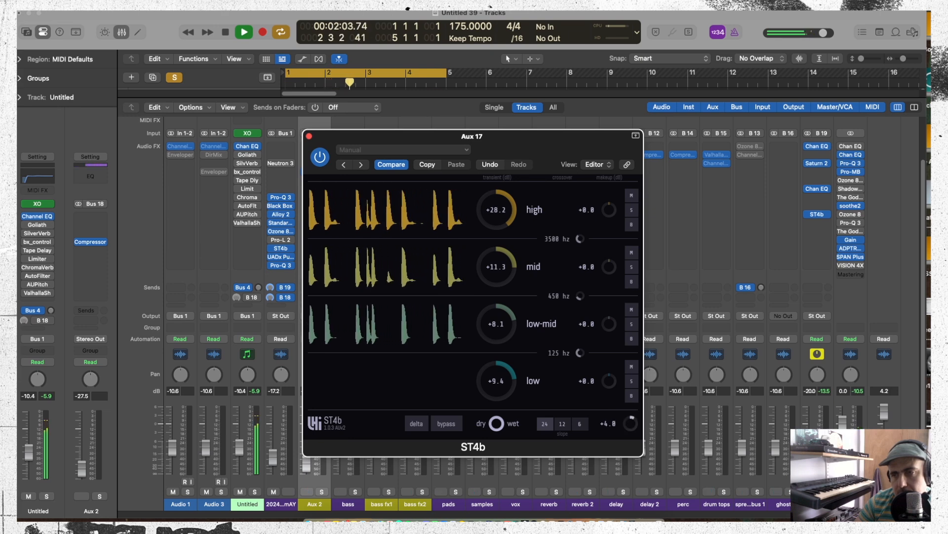
- Reopen Saturn 2 on Aux 17 and set its treble tone to +0.08 dB and its drive to 25.3%
click(821, 163)
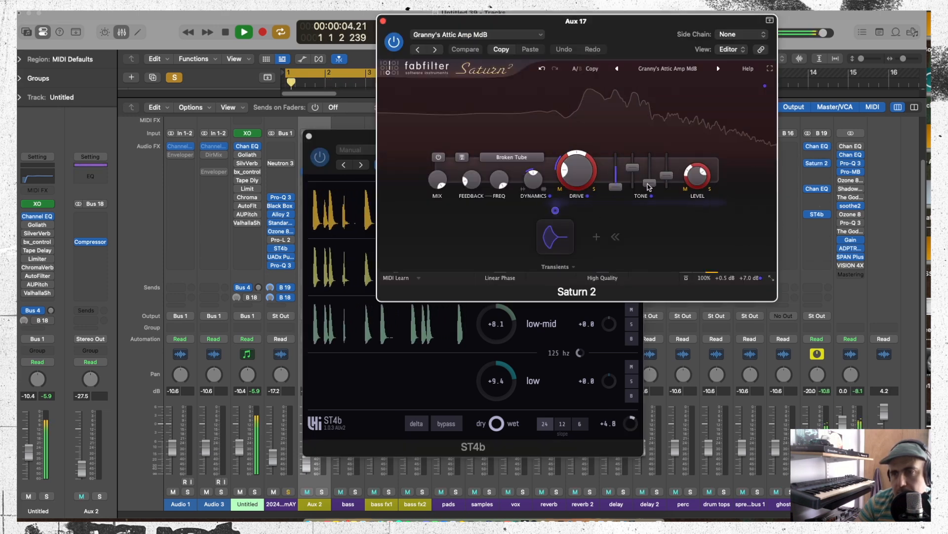
drag(649, 162, 649, 171)
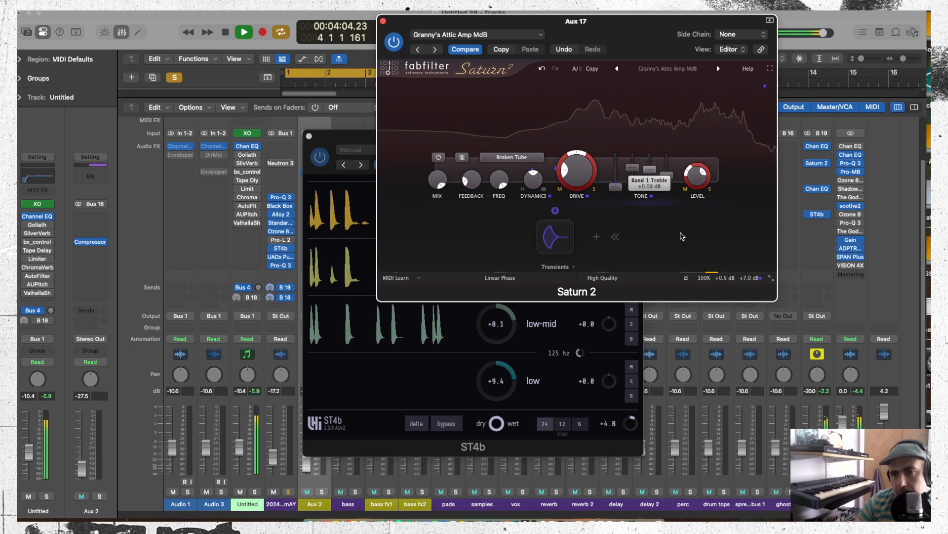
mouse_move(576, 169)
mouse_down()
mouse_move(572, 140)
mouse_move(569, 173)
mouse_up()
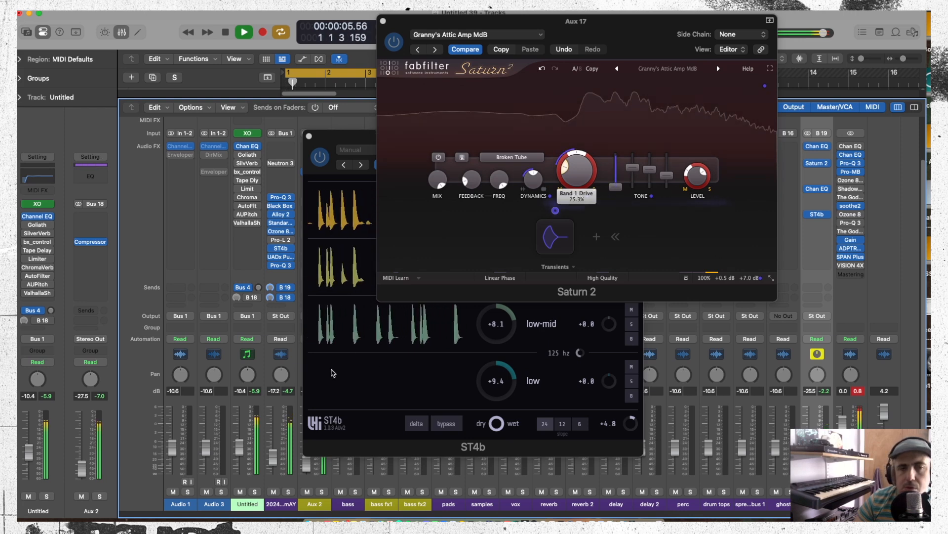
- Reopen XO from the Untitled channel, lower FX send 1 to 0% on the open hi-hat and Flex 1, and stop playback
click(37, 204)
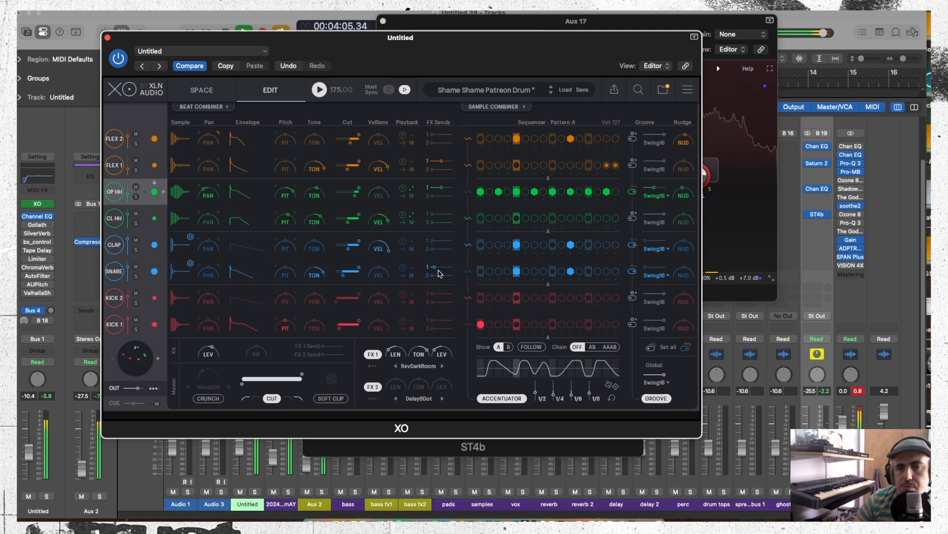
key(space)
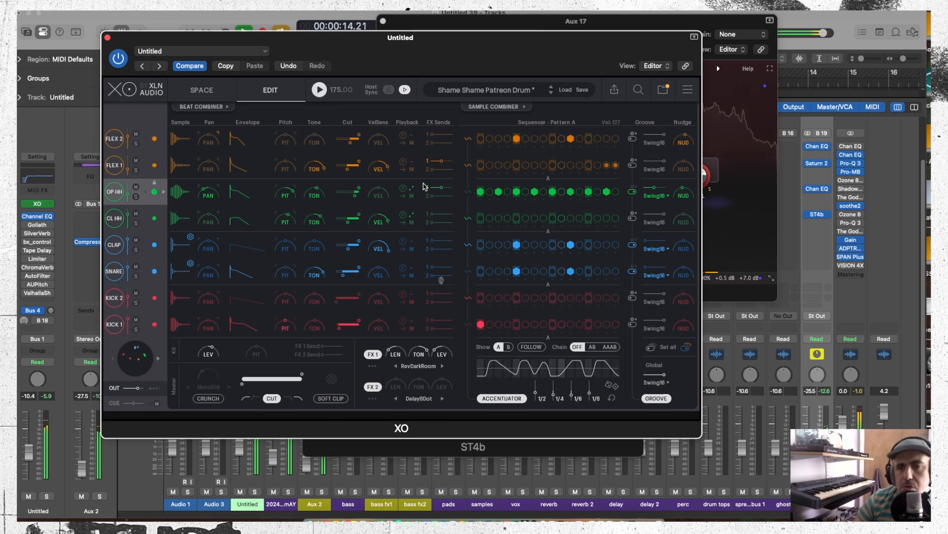
drag(441, 187, 434, 186)
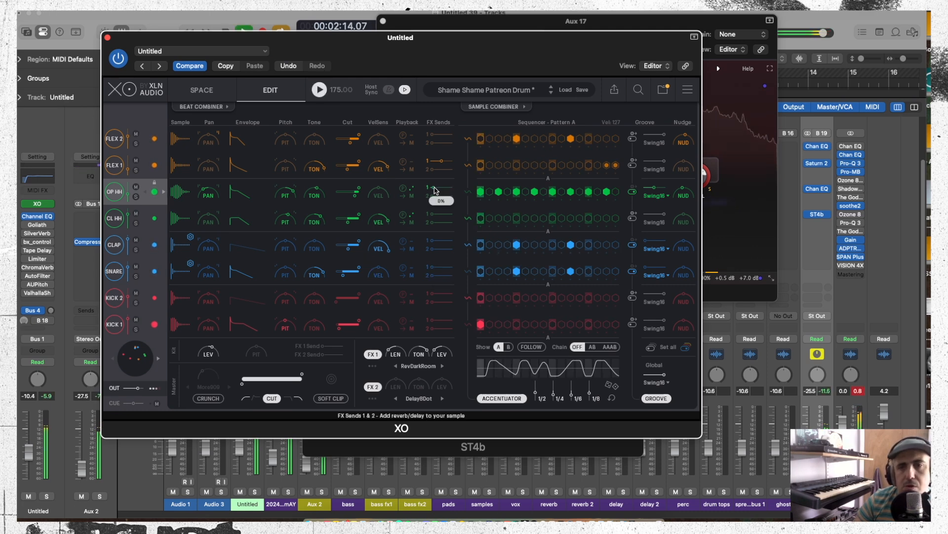
drag(441, 161, 432, 164)
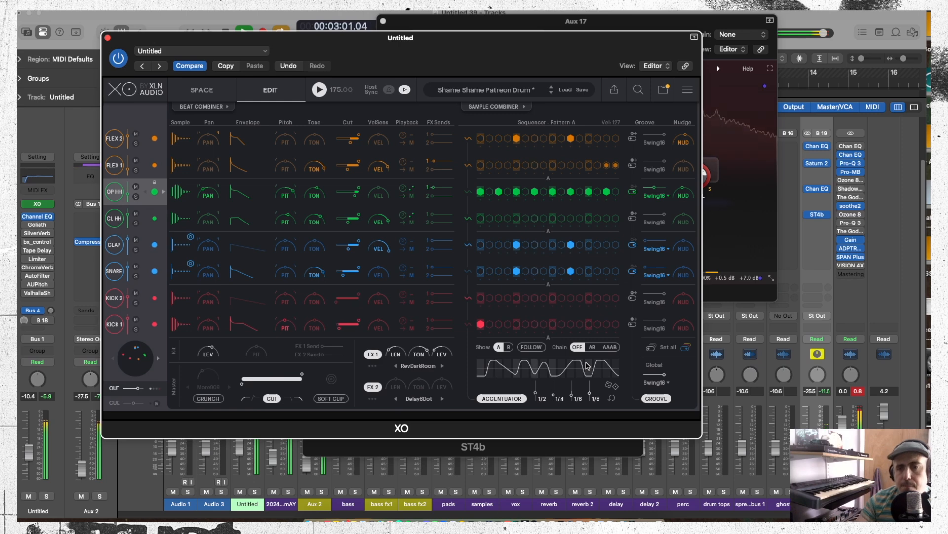
key(space)
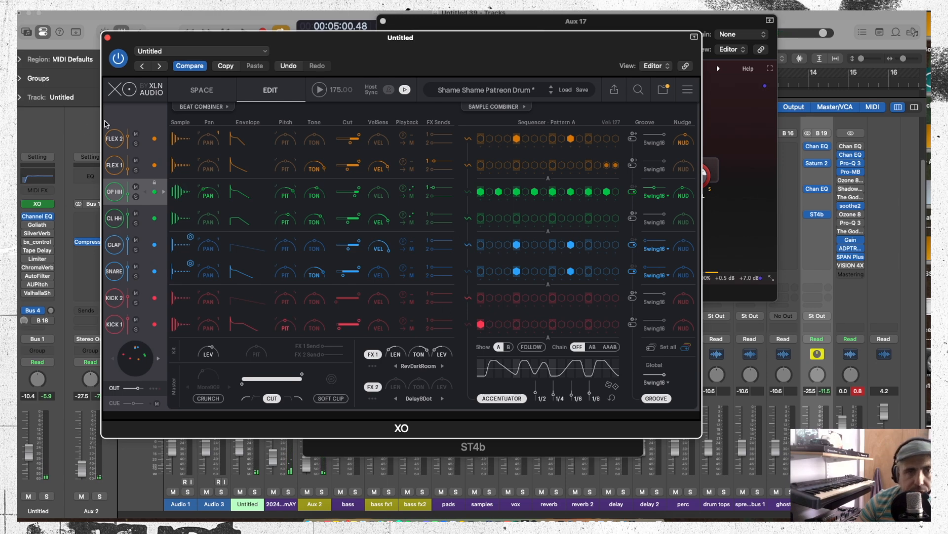
- Close Saturn 2 and repeatedly randomize XO's Accentuator sliders while the loop plays
click(382, 21)
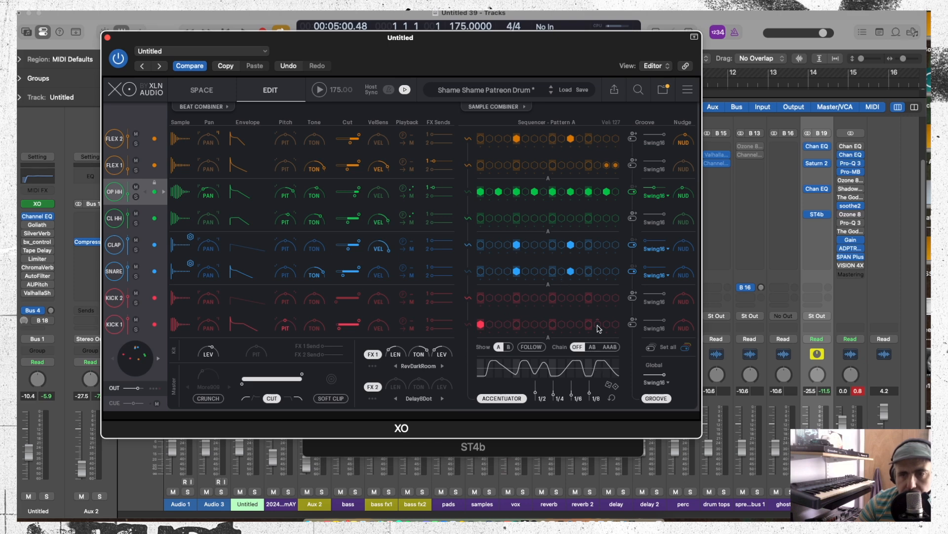
key(space)
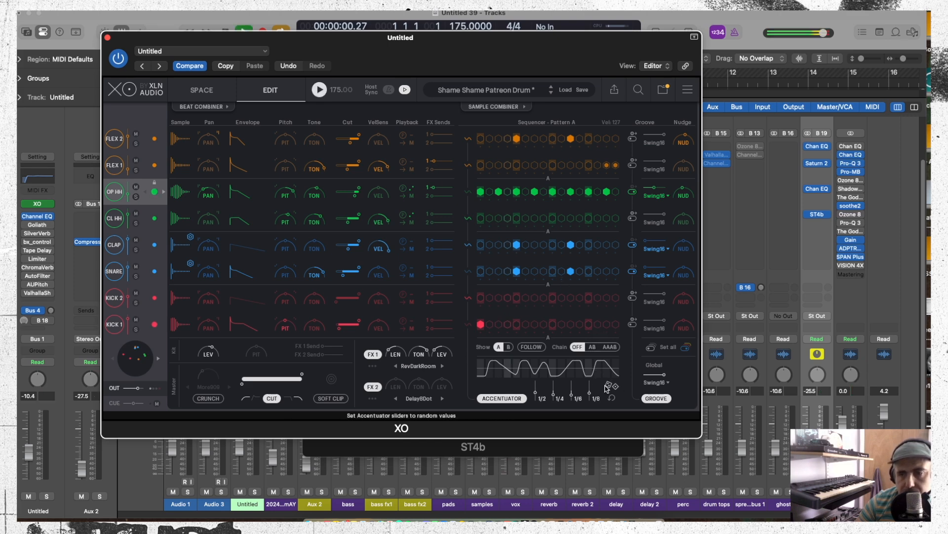
click(613, 387)
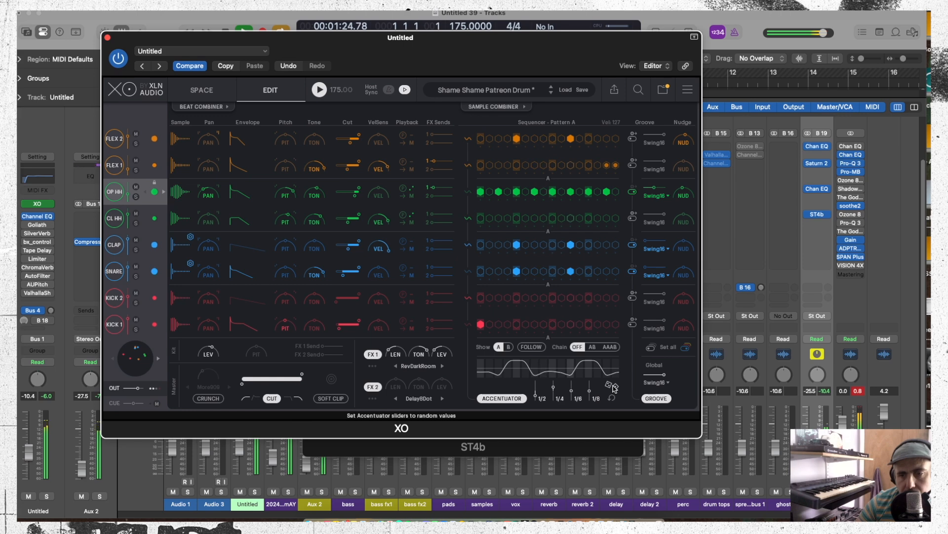
click(614, 387)
click(614, 388)
click(612, 388)
click(612, 388)
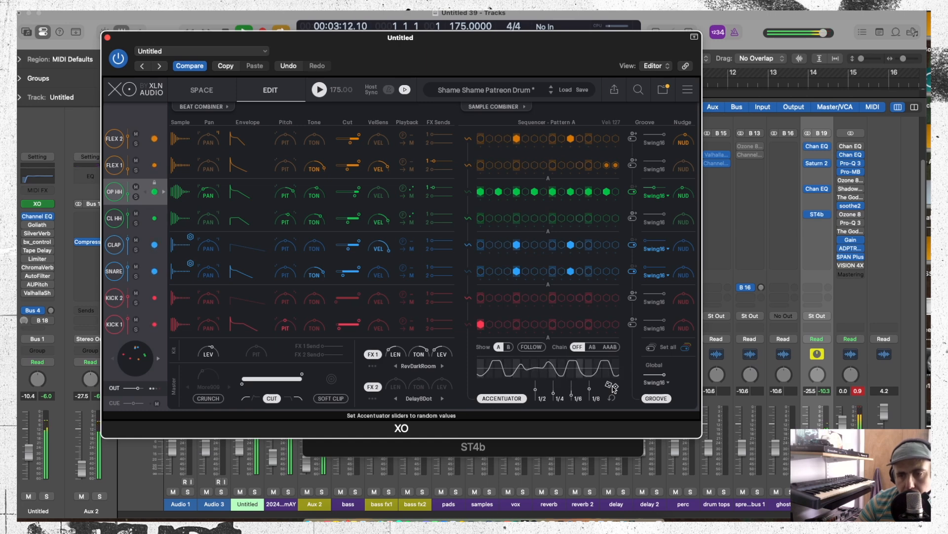
click(613, 388)
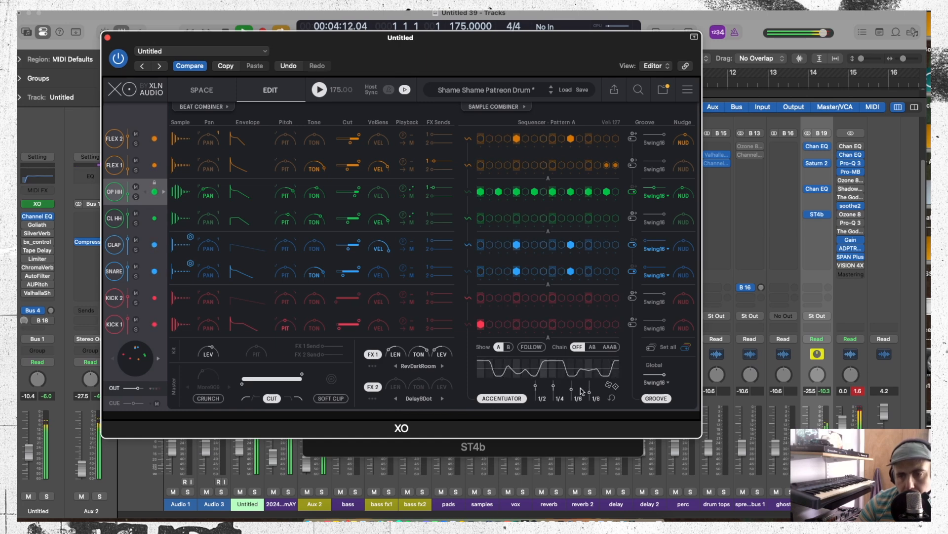
- Set the Accentuator's 1/6 slider to -100% and 1/4 to about -53%, lower the 1/2 slider, and stop playback
drag(571, 391, 569, 410)
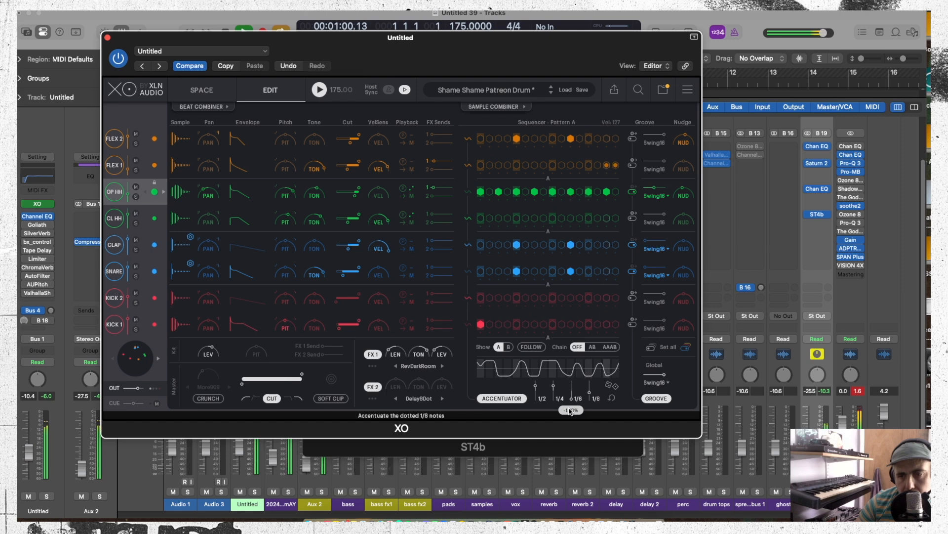
drag(553, 386, 553, 399)
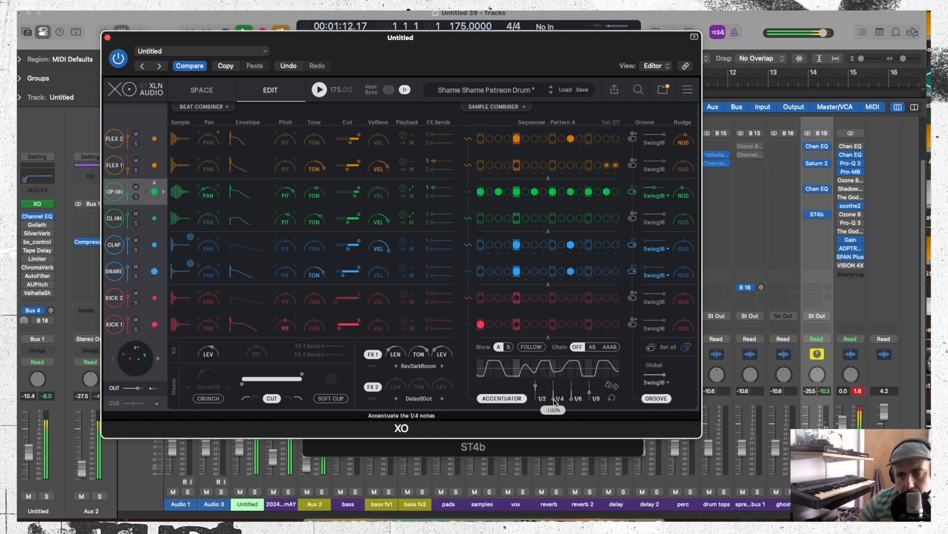
drag(555, 399, 556, 393)
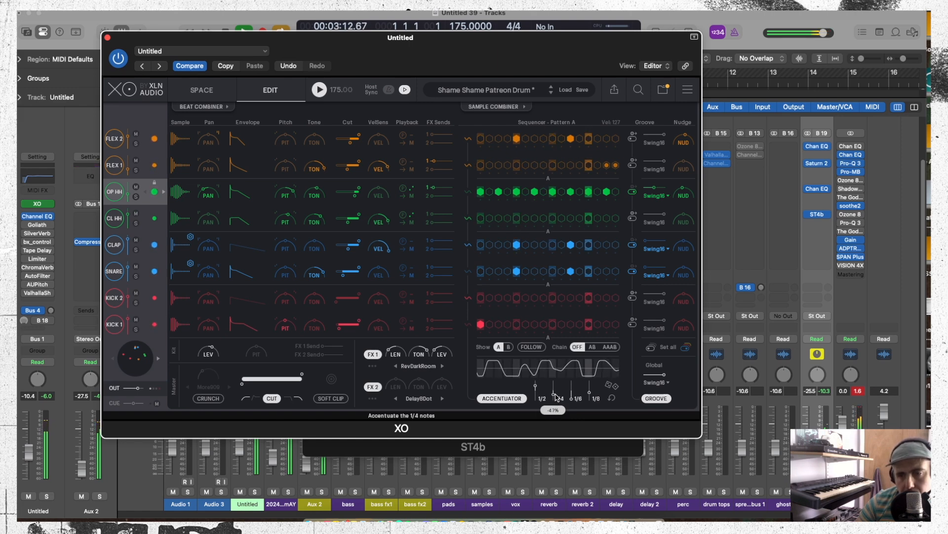
drag(556, 394, 554, 399)
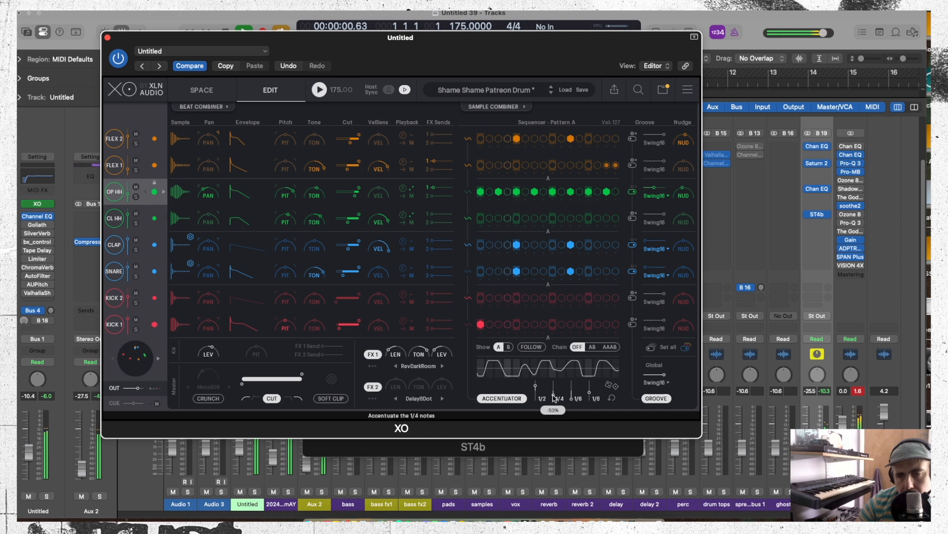
drag(536, 386, 537, 402)
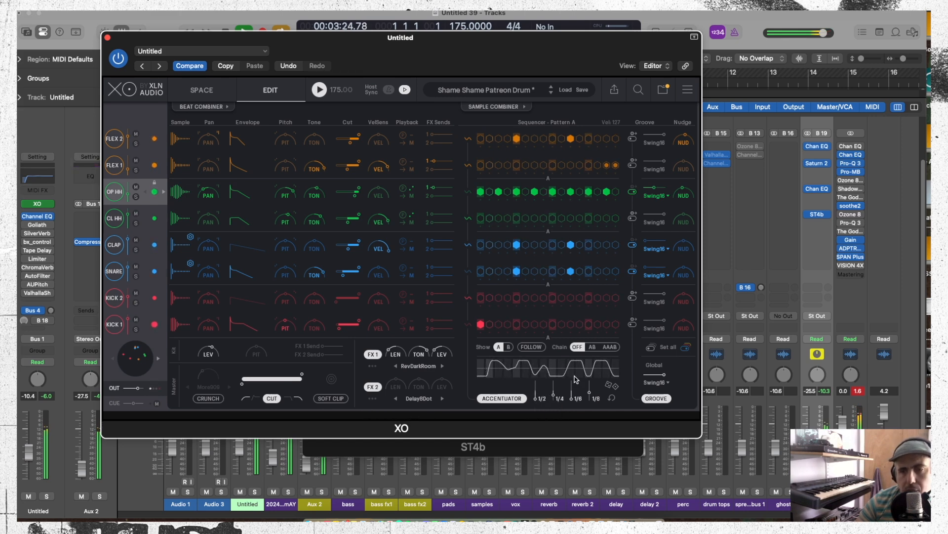
key(space)
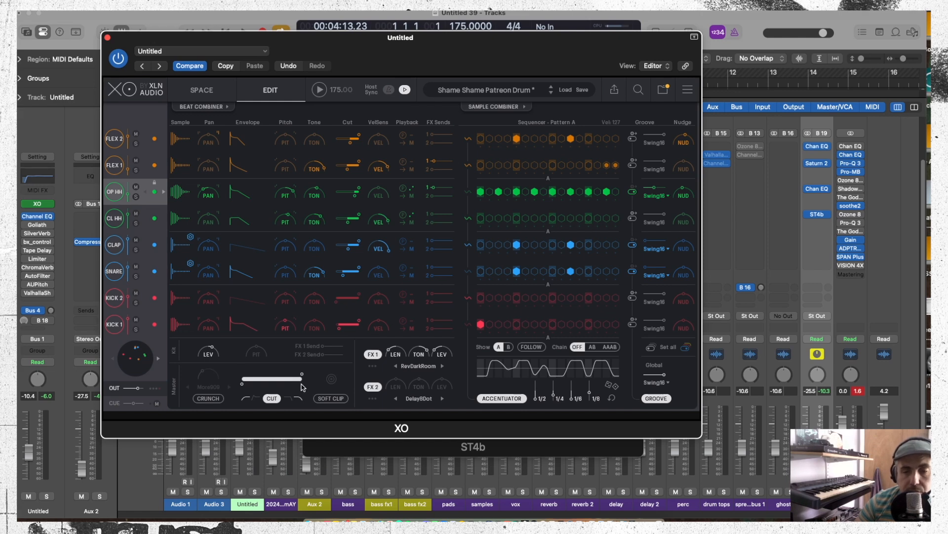
- Enable XO's master Crunch and Soft Clip, and set Crunch to the Degrade algorithm at 14% during playback
key(space)
click(208, 399)
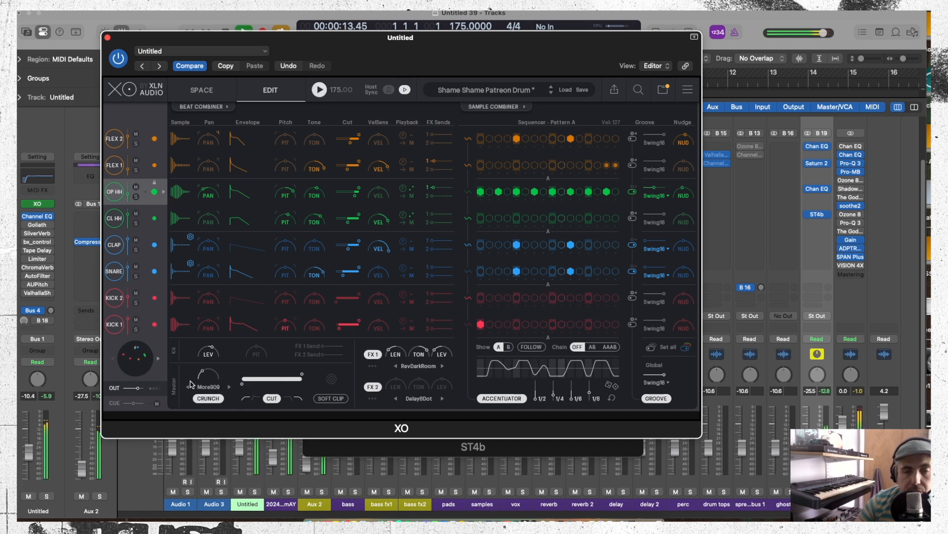
mouse_move(208, 374)
mouse_down()
mouse_move(199, 252)
mouse_move(203, 371)
mouse_up()
click(335, 398)
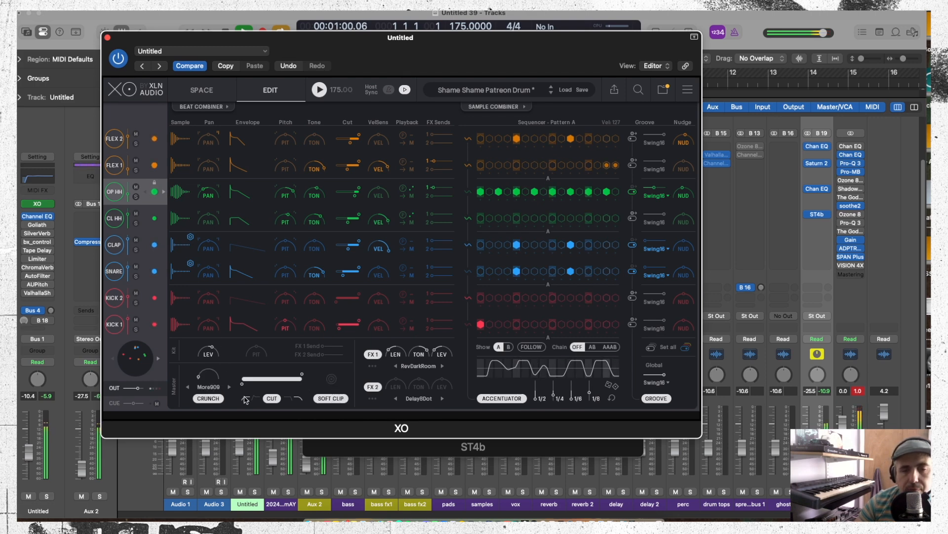
click(229, 387)
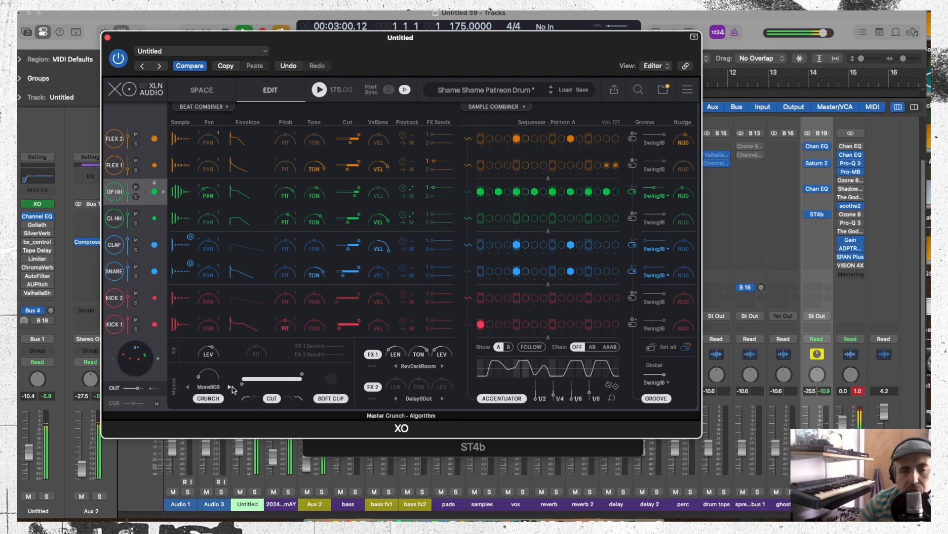
drag(208, 375, 241, 385)
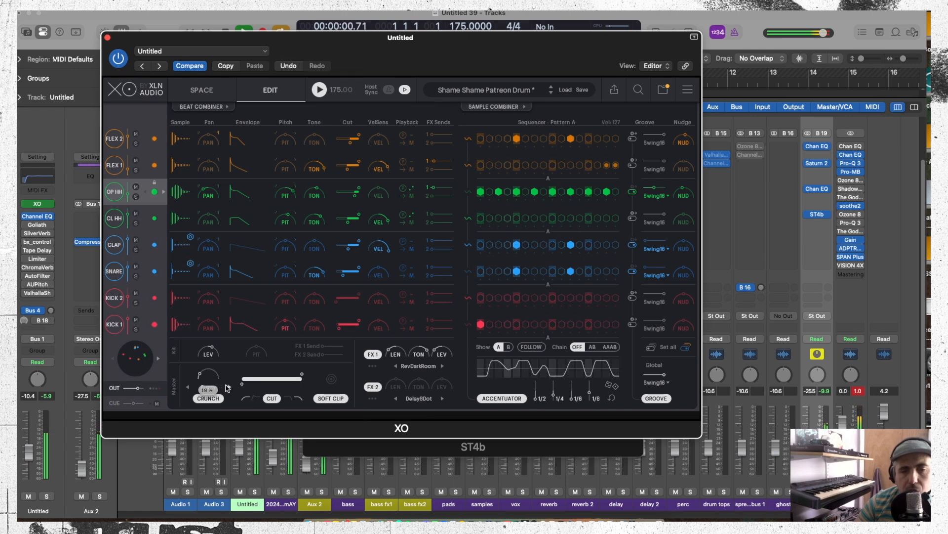
mouse_move(200, 374)
mouse_down()
mouse_move(202, 326)
mouse_move(185, 290)
mouse_move(194, 372)
mouse_up()
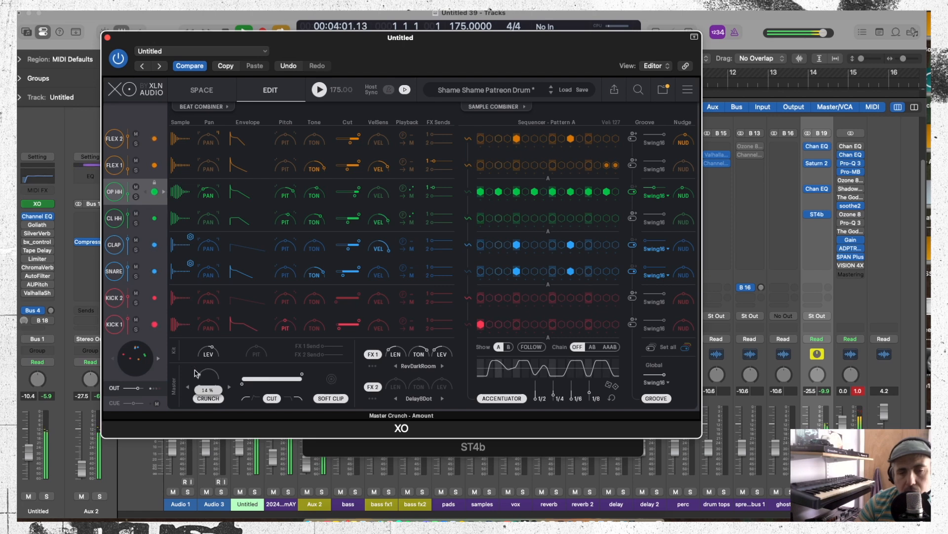
- Close the XO and ST4b windows and restart playback from the mixer
mouse_move(50, 226)
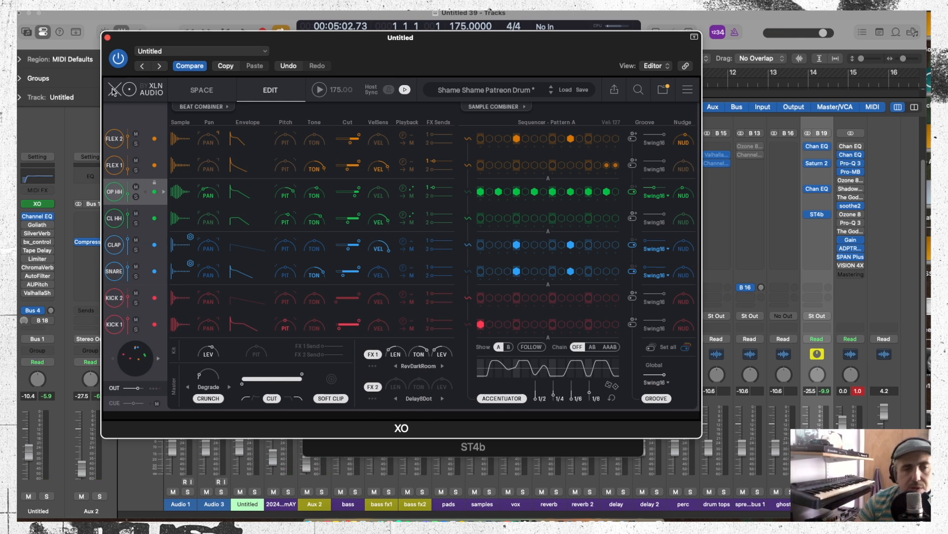
click(107, 38)
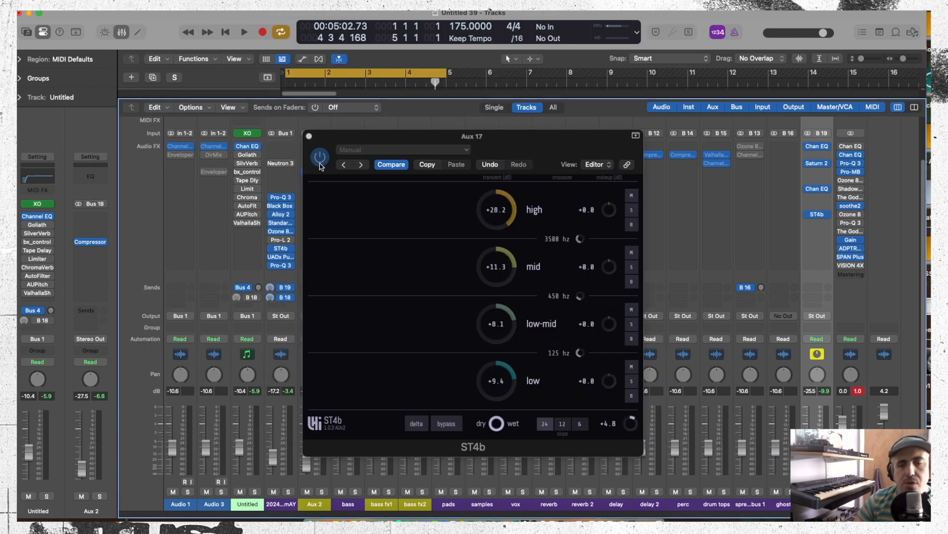
click(310, 137)
key(space)
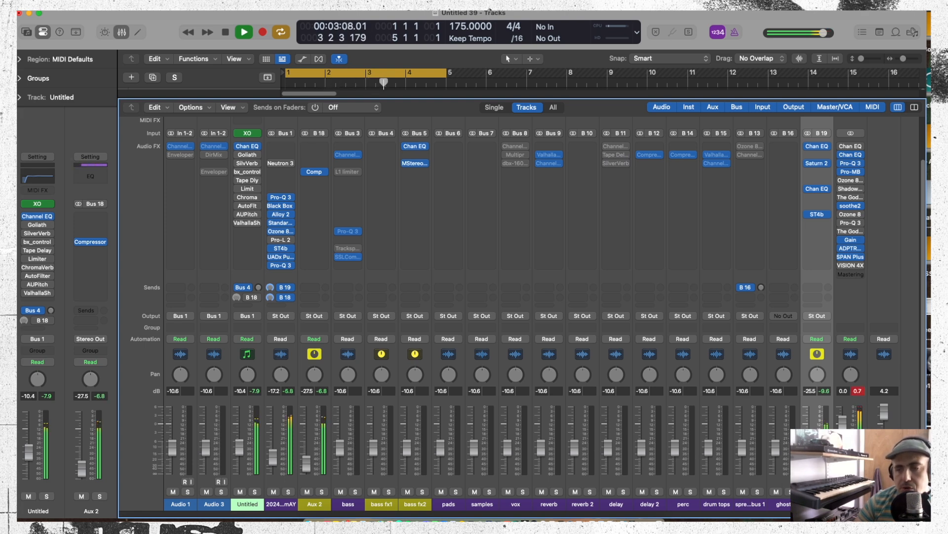
- Compare the loop with Aux 2 muted and unmuted, raise Aux 17's fader to -21.5 dB, and solo the selected channel
click(307, 492)
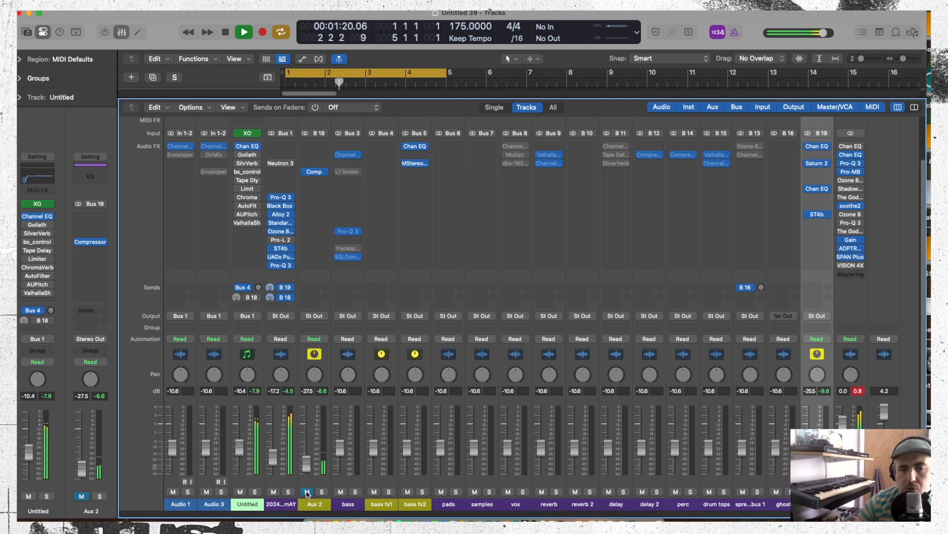
click(307, 492)
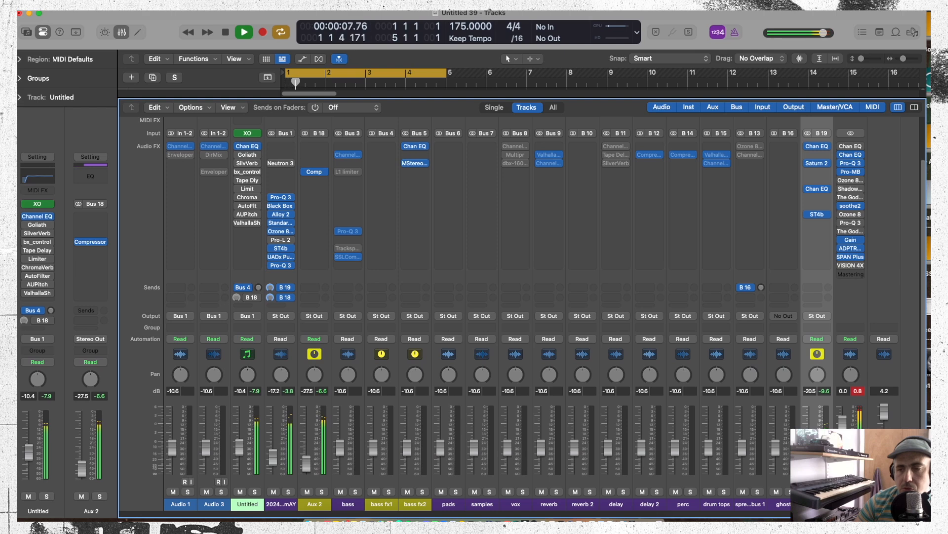
key(s)
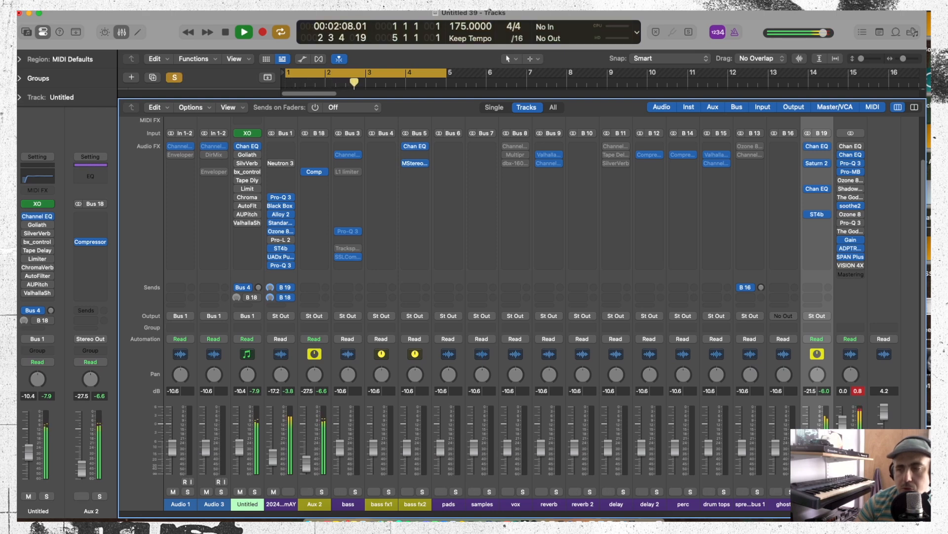
- Add a Channel EQ after ST4b on Aux 17 with a 12 dB/Oct low cut at about 214 Hz and a 900 Hz dip of about -6.1 dB
click(809, 226)
mouse_move(839, 250)
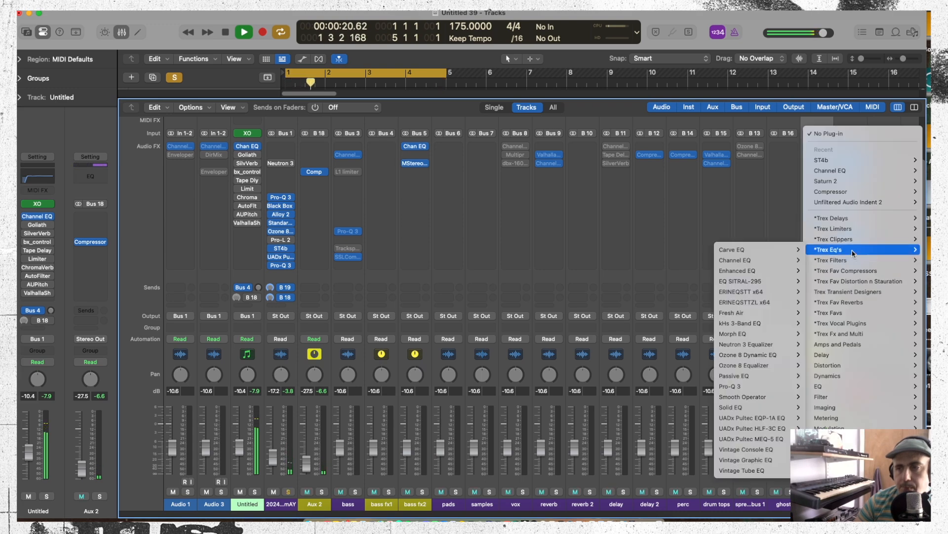
mouse_move(765, 261)
click(694, 260)
click(156, 169)
drag(178, 322, 447, 366)
drag(561, 316, 562, 356)
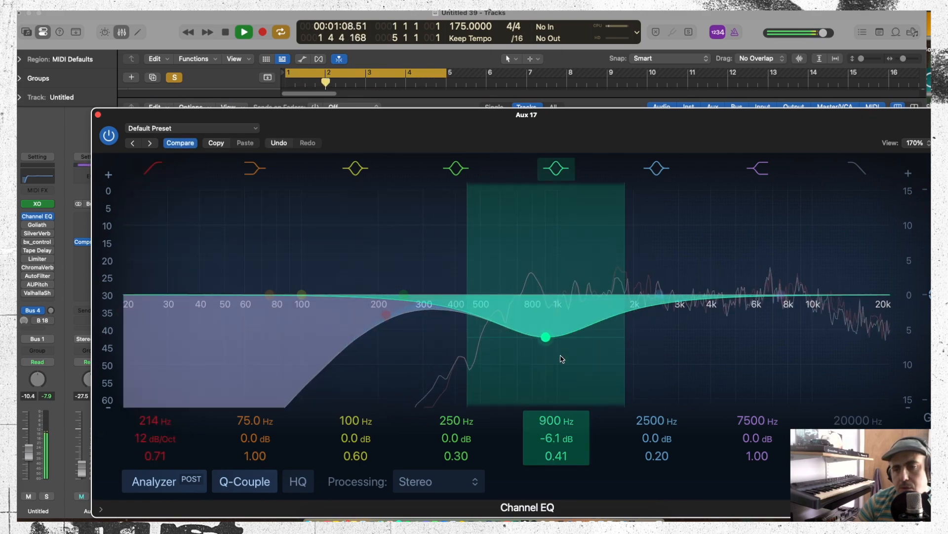
click(97, 115)
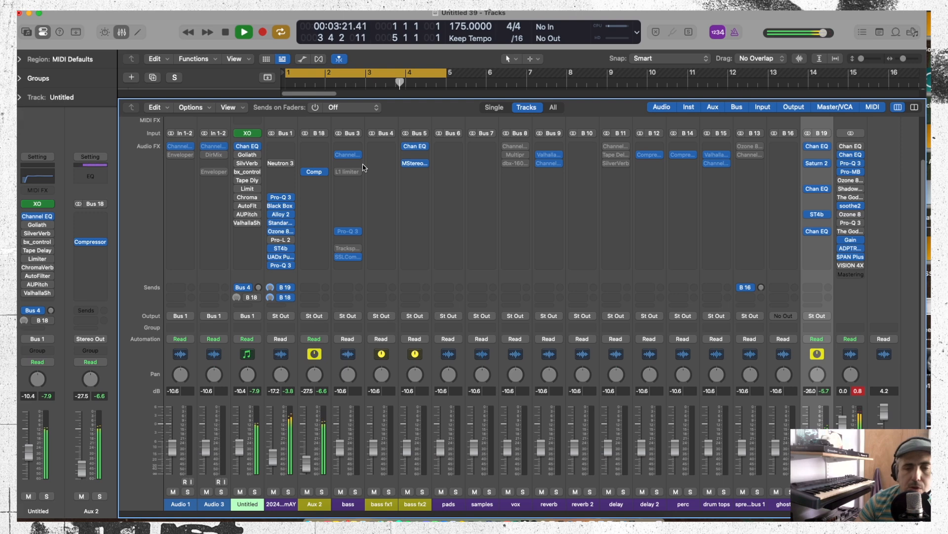
- Stop playback and add a Bus 9 reverb send to the 2024 drum bus at about -0.8 dB
key(space)
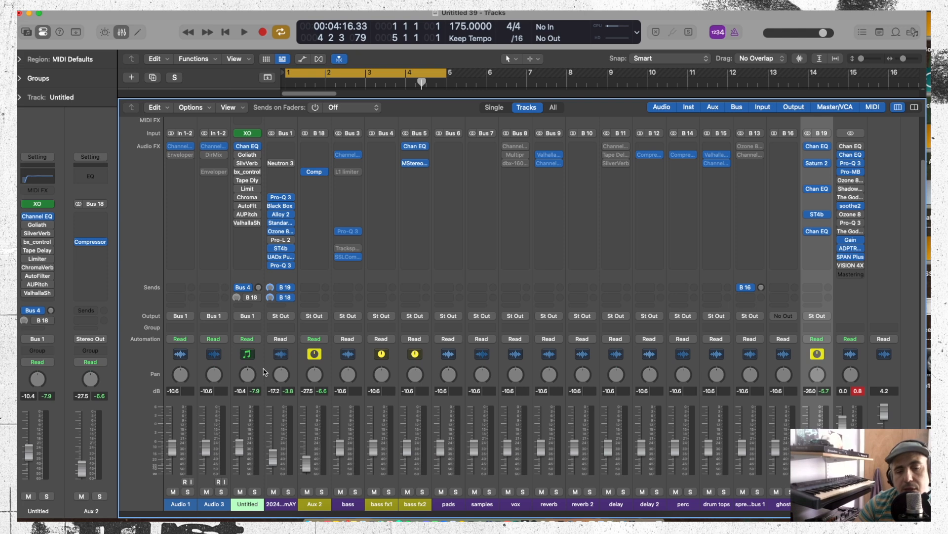
click(271, 307)
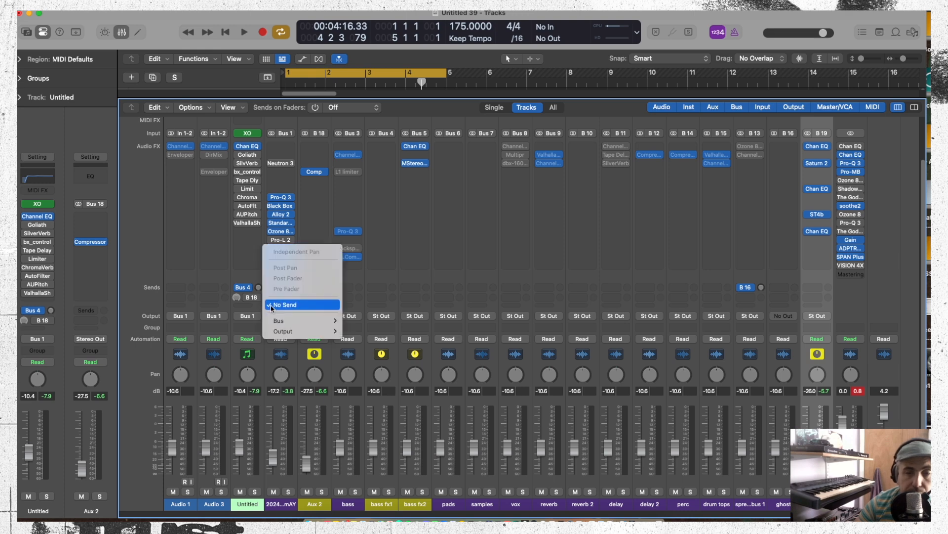
mouse_move(332, 319)
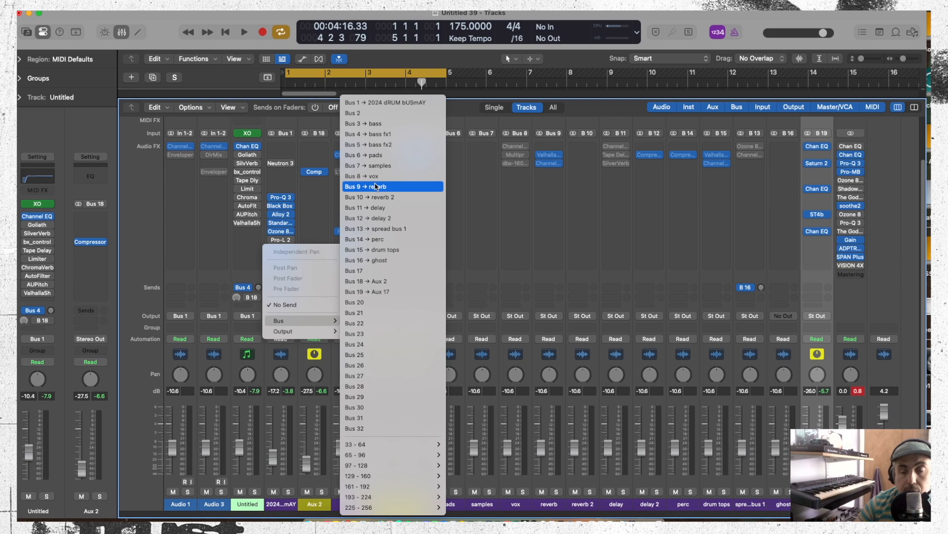
click(375, 208)
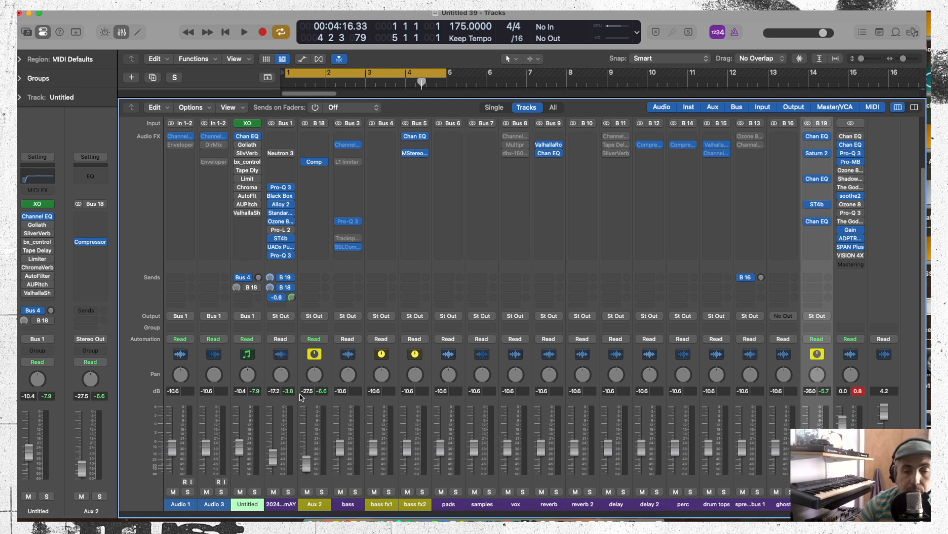
- Open ValhallaRoom on the reverb channel, audition the loop with it, and solo the reverb channel
click(549, 145)
drag(435, 136, 477, 50)
key(space)
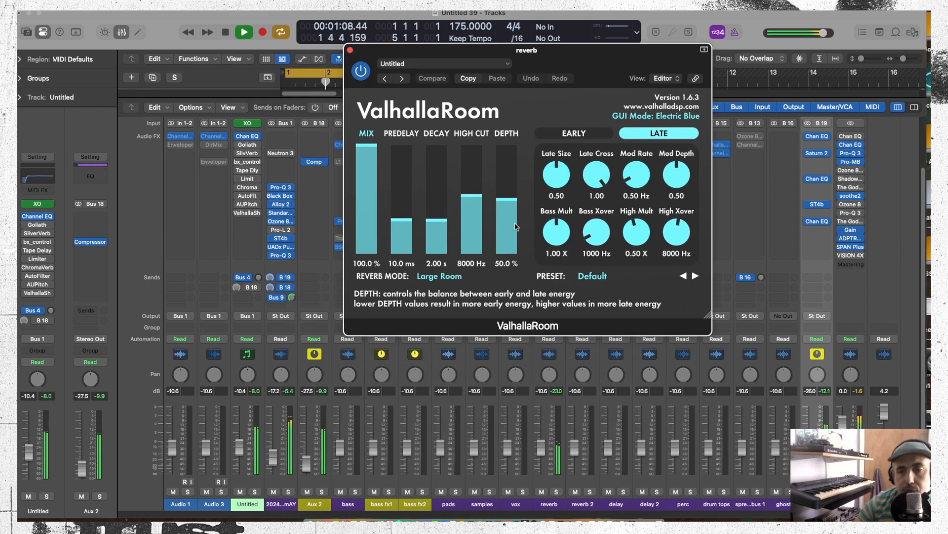
key(space)
click(557, 491)
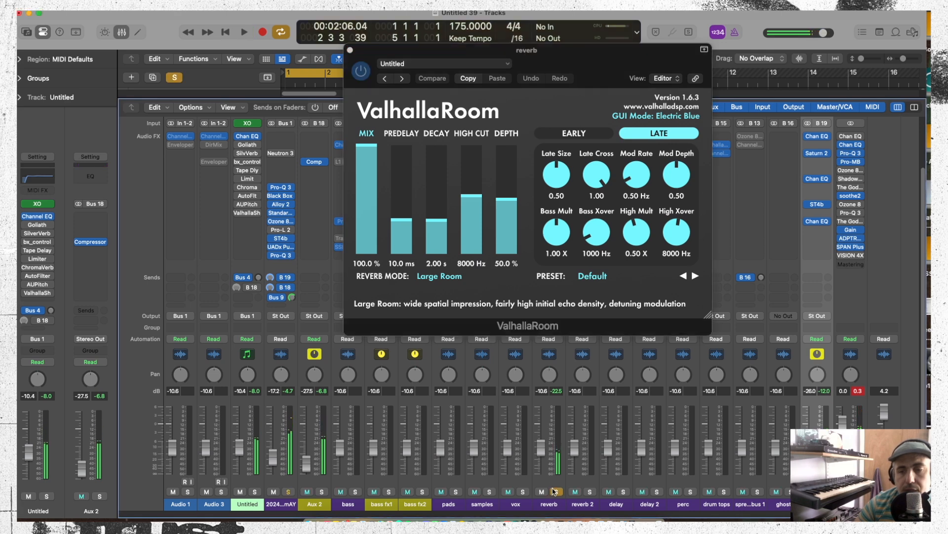
- Lower ValhallaRoom's Depth to about 7.7% and its Decay to about 0.48 s while auditioning the soloed reverb
key(space)
drag(510, 211, 514, 248)
drag(437, 220, 438, 234)
key(space)
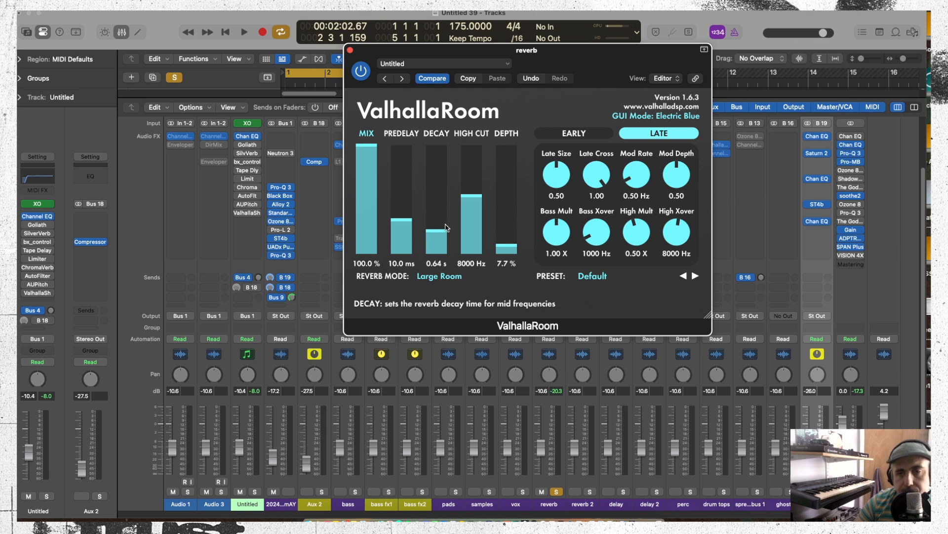
drag(442, 231, 444, 236)
key(space)
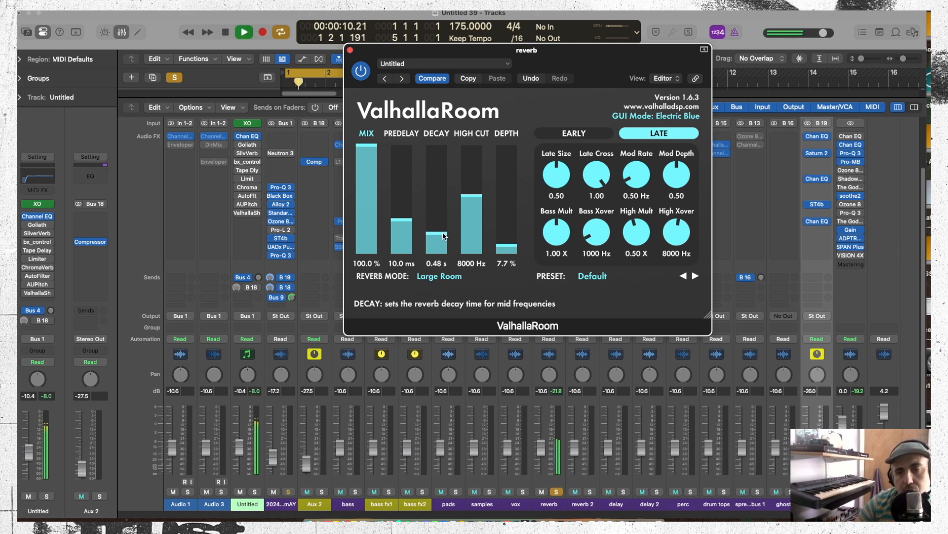
- Lower the reverb channel's fader to -11.6 dB, unsolo it, and audition the full drum loop
drag(542, 459, 544, 467)
key(space)
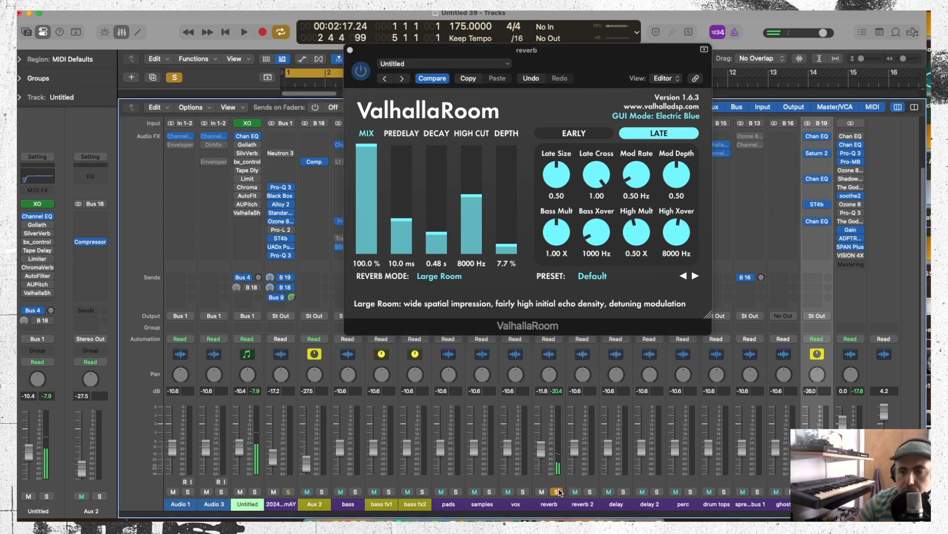
click(556, 491)
key(space)
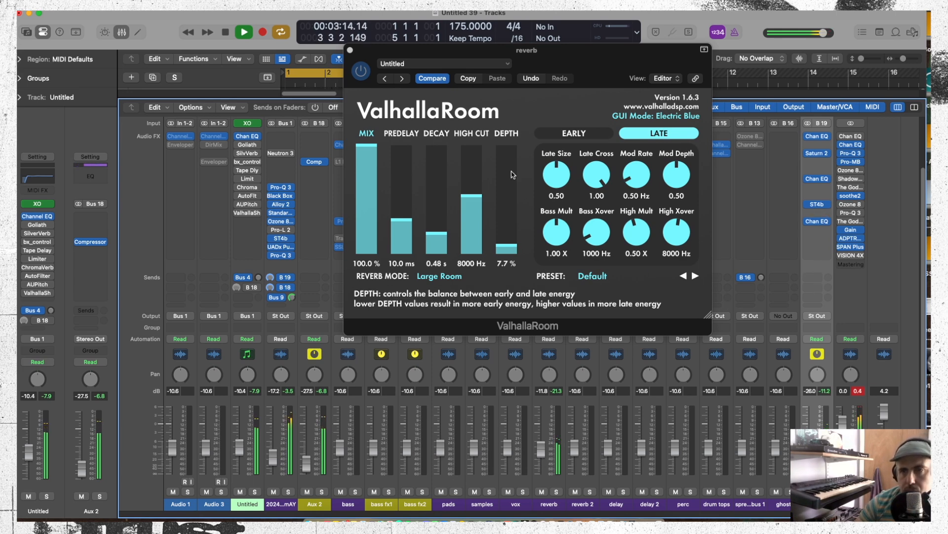
key(space)
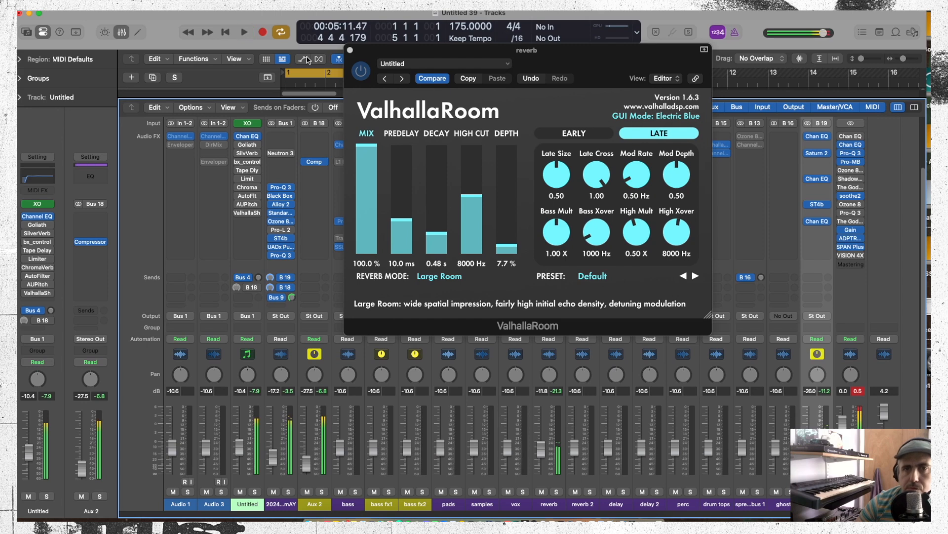
- Close the ValhallaRoom window and audition the full mix in short passes from the mixer
click(350, 50)
key(space)
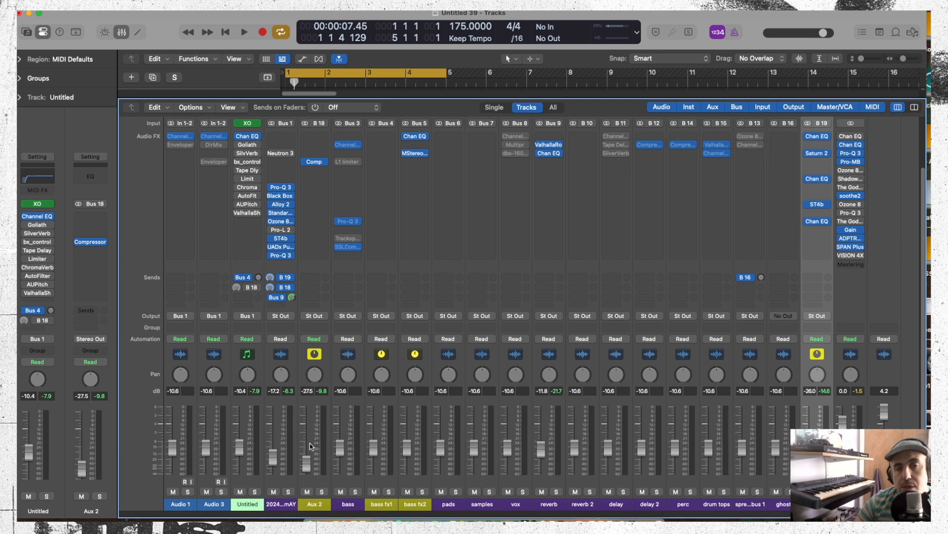
key(space)
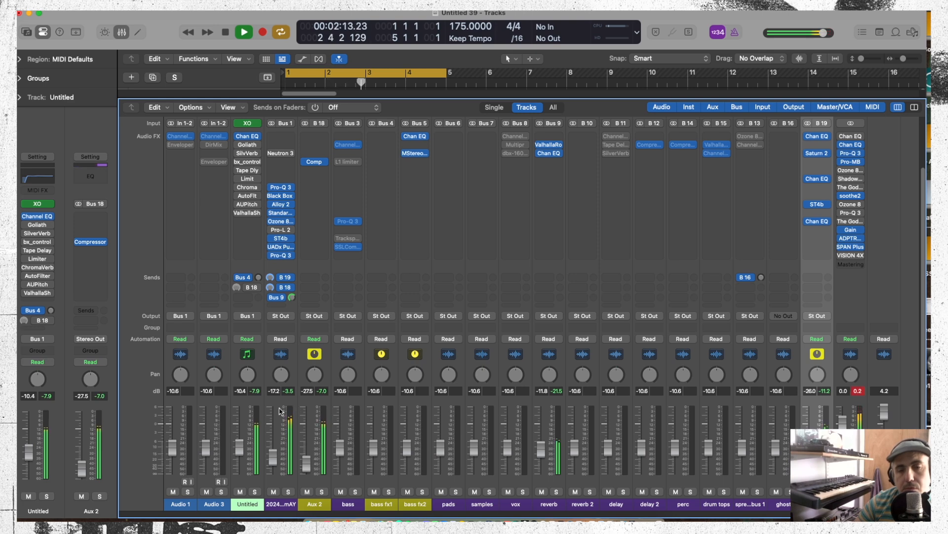
key(space)
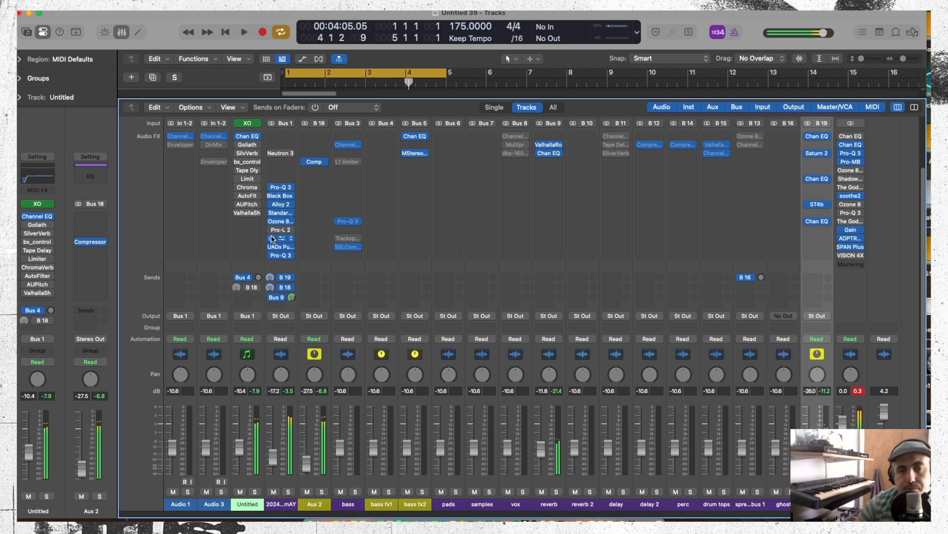
mouse_move(280, 222)
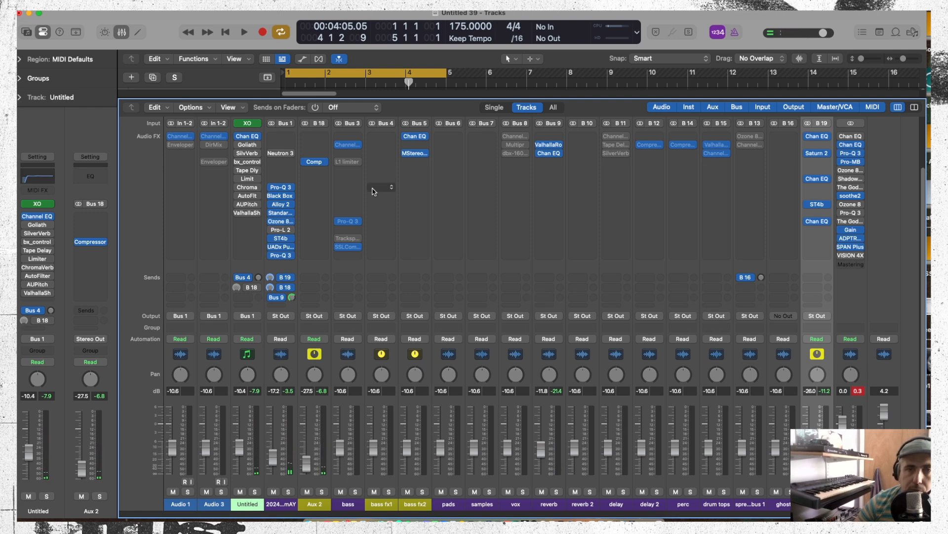
- Hide the mixer, open XO's export panel, and place the beat as MIDI at bar 1 of the XO track
click(121, 32)
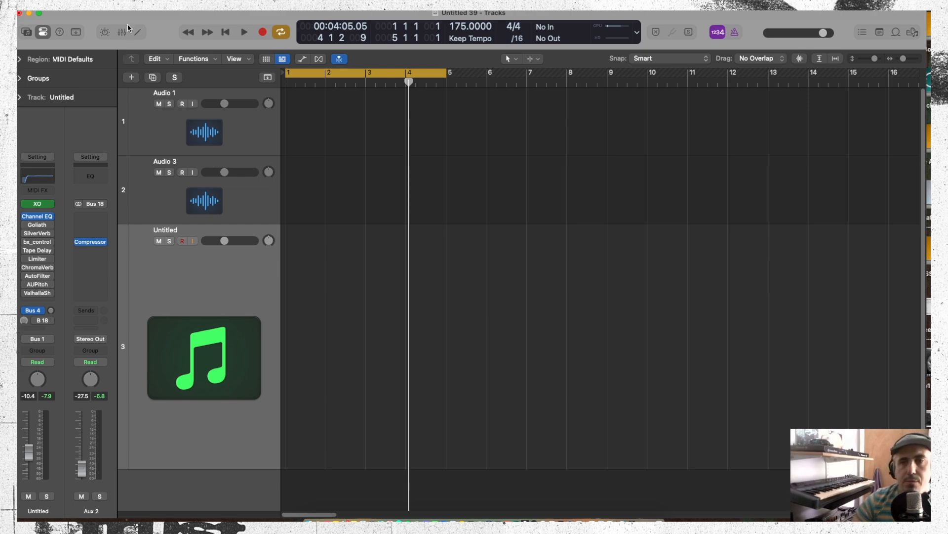
click(44, 204)
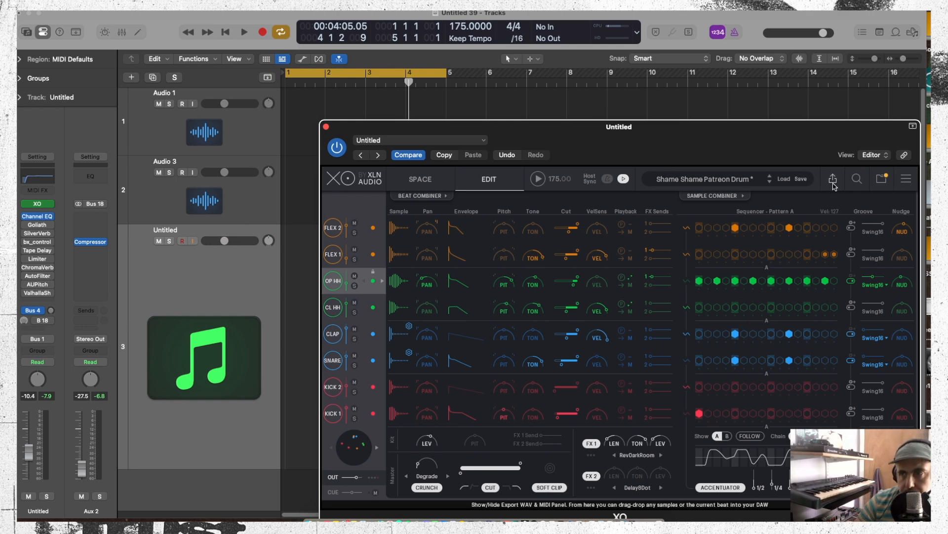
click(833, 180)
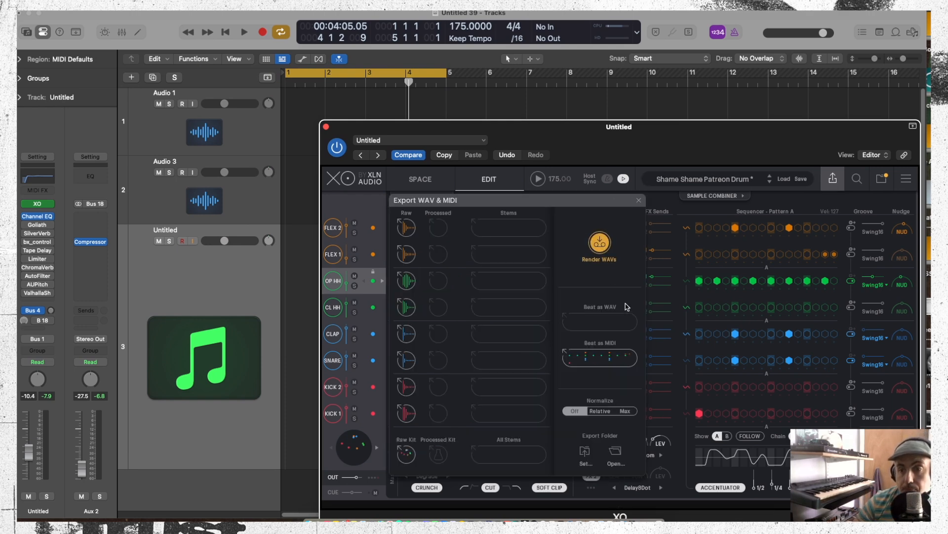
drag(637, 159, 834, 55)
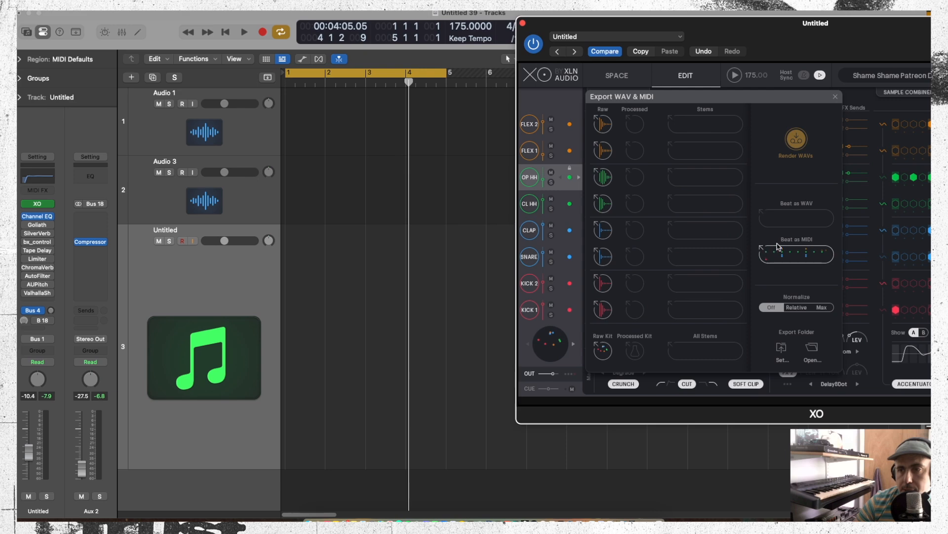
drag(797, 254, 299, 307)
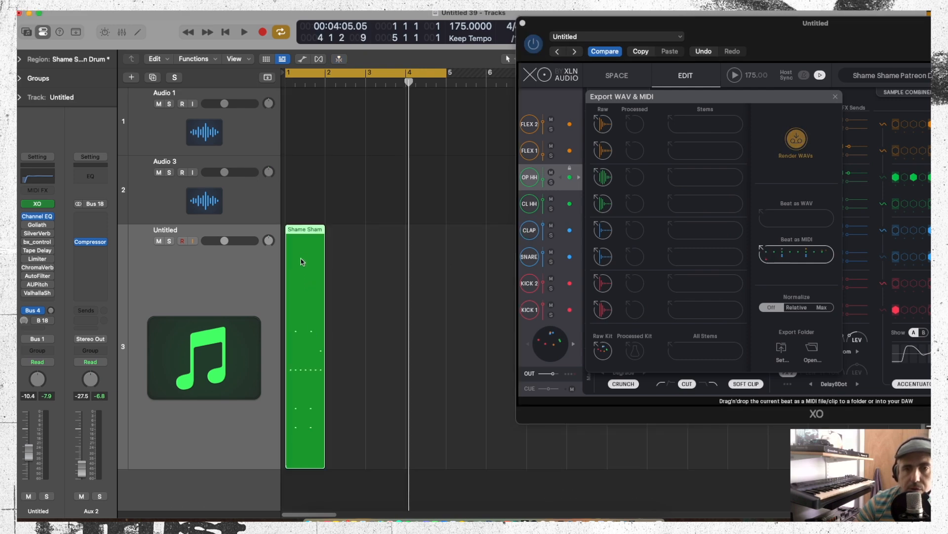
- Move the MIDI region to bar 2, copy it back to bar 1, and play the two-bar pattern
drag(302, 262, 345, 276)
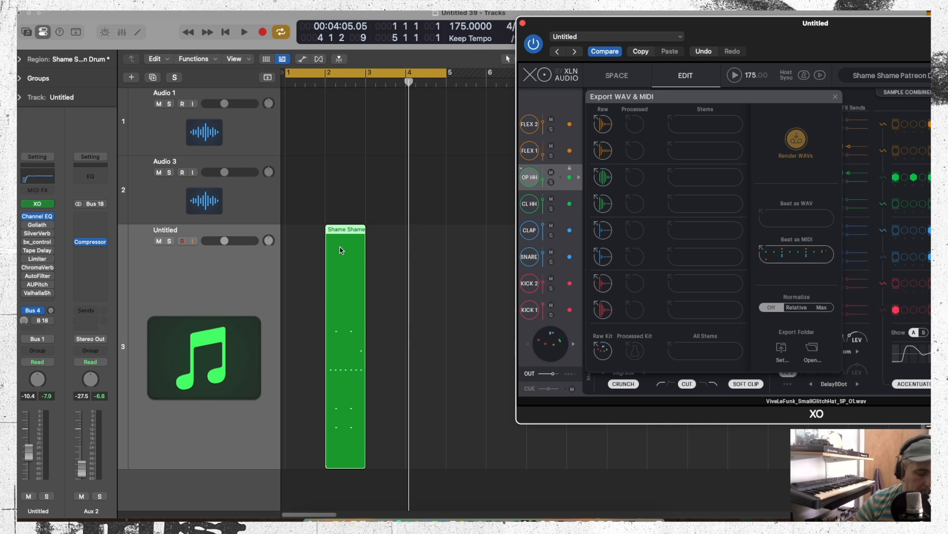
drag(327, 250, 287, 253)
key(space)
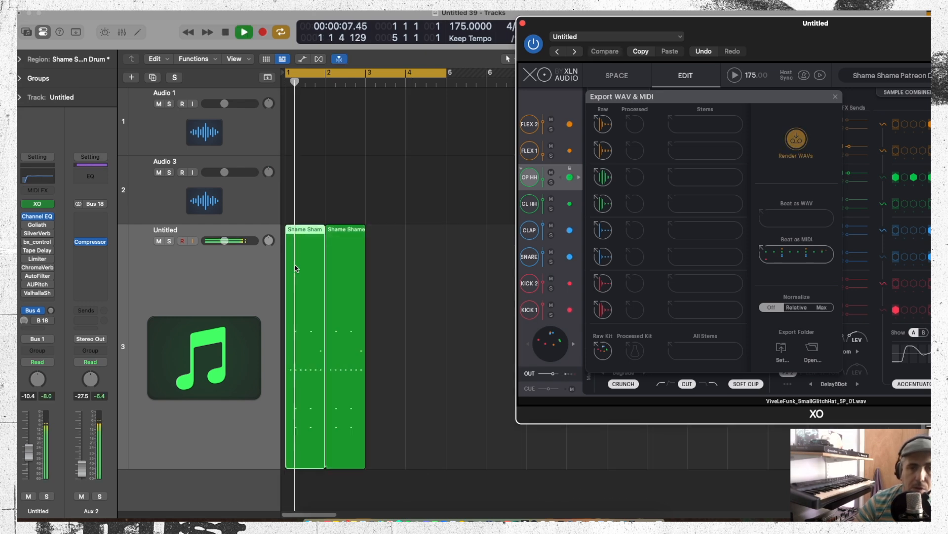
key(space)
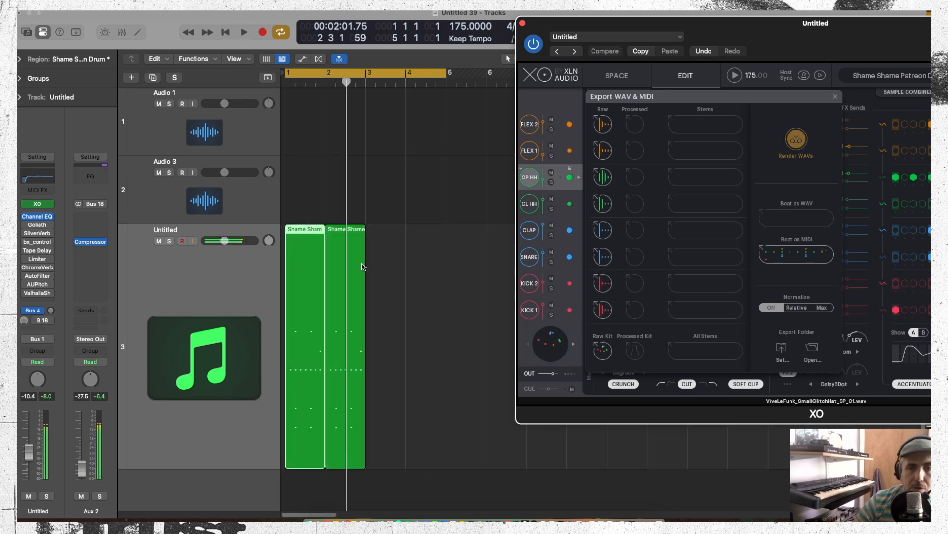
- Open the bar 2 region in the Piano Roll, close XO, and enlarge the note editor
click(378, 271)
double_click(354, 272)
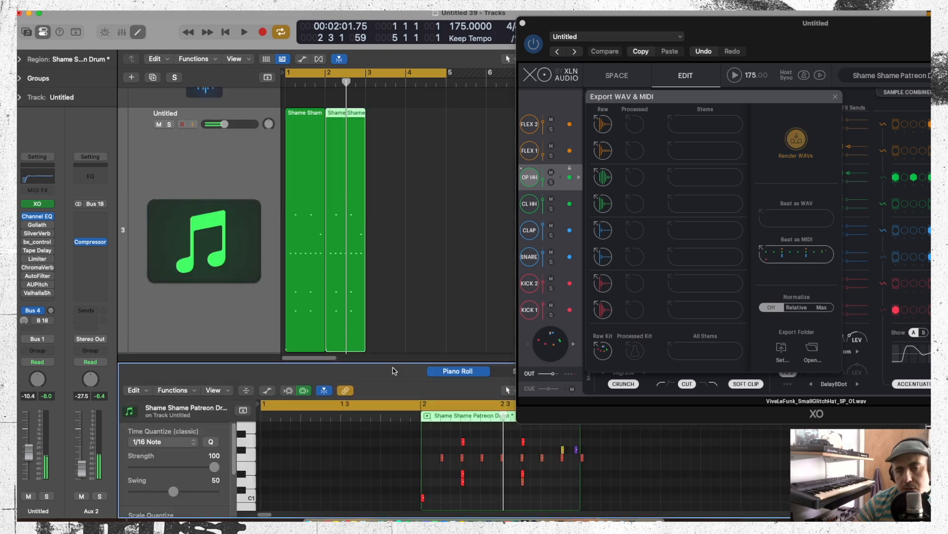
click(523, 23)
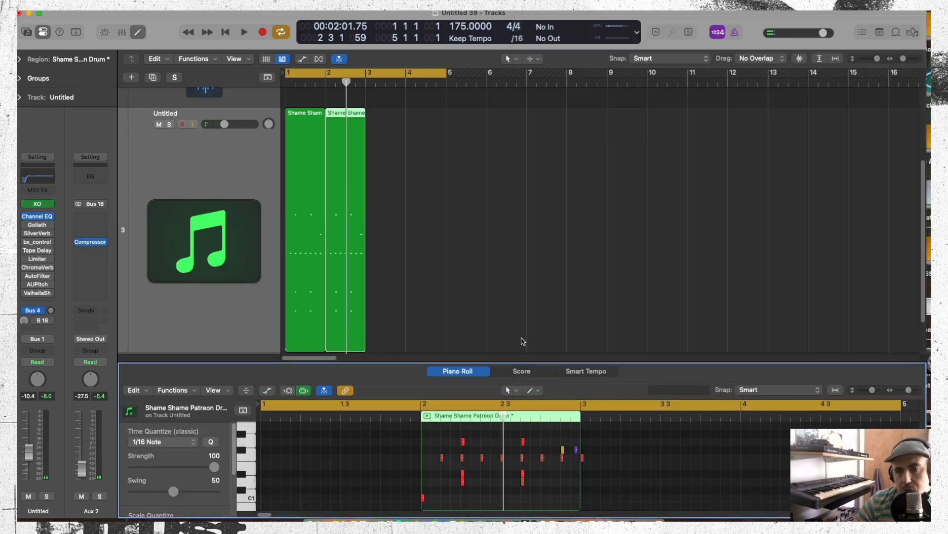
drag(525, 361, 792, 95)
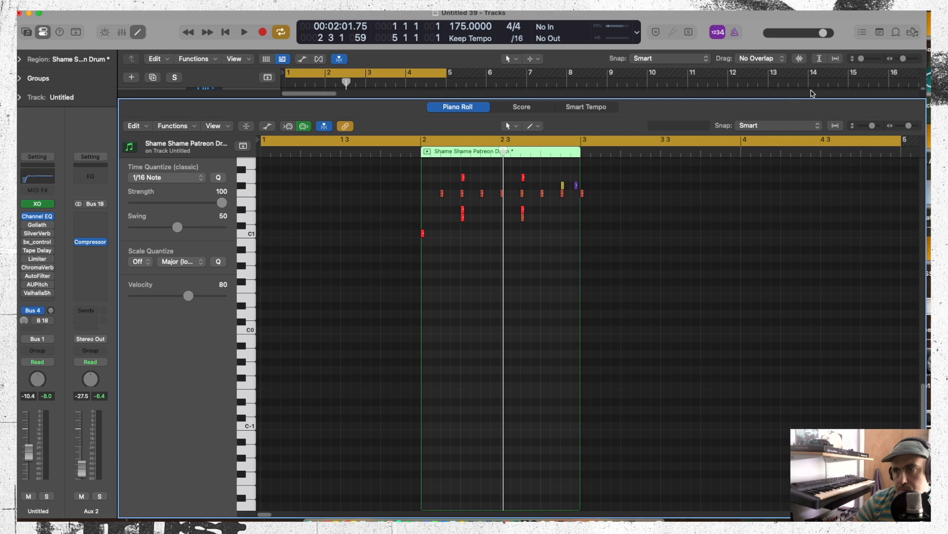
drag(909, 125, 913, 126)
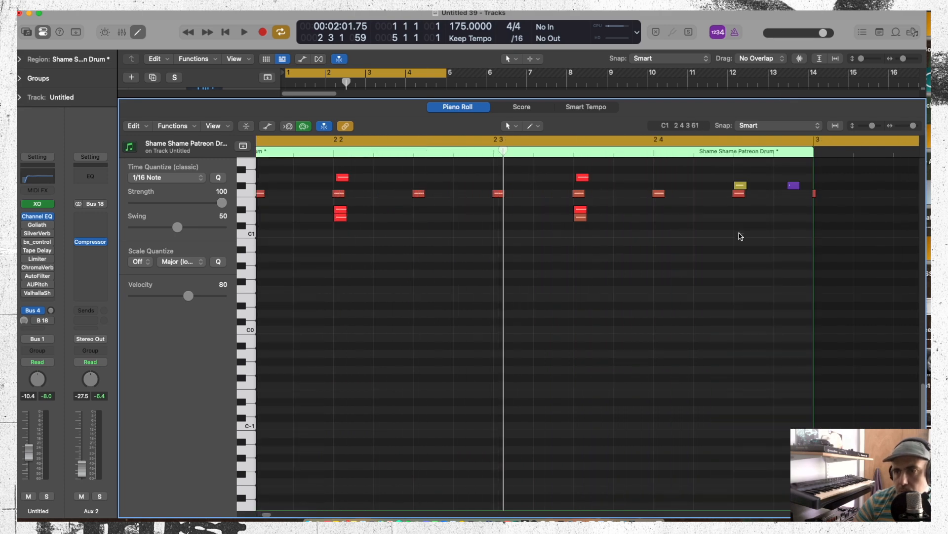
- Examine the pitch and velocity of individual drum notes in the bar 2 region
click(738, 193)
double_click(738, 195)
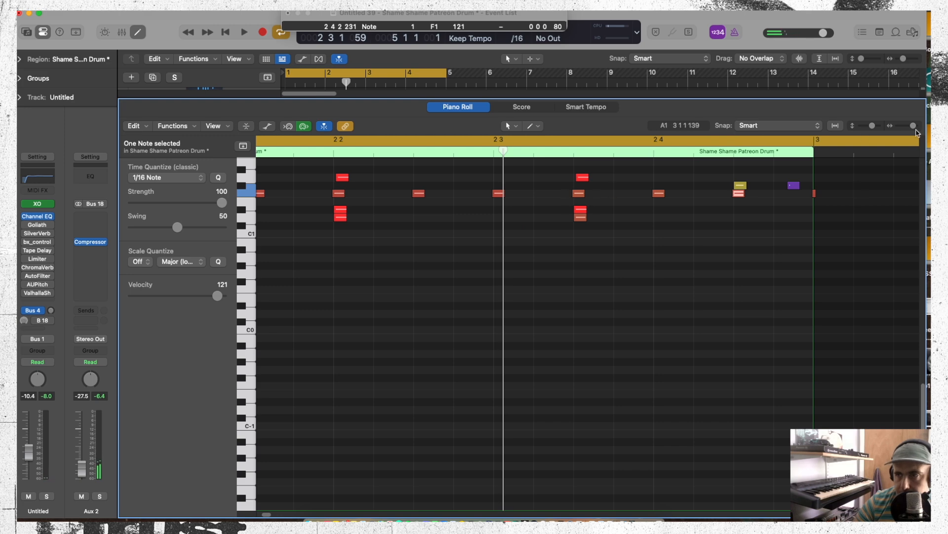
click(580, 209)
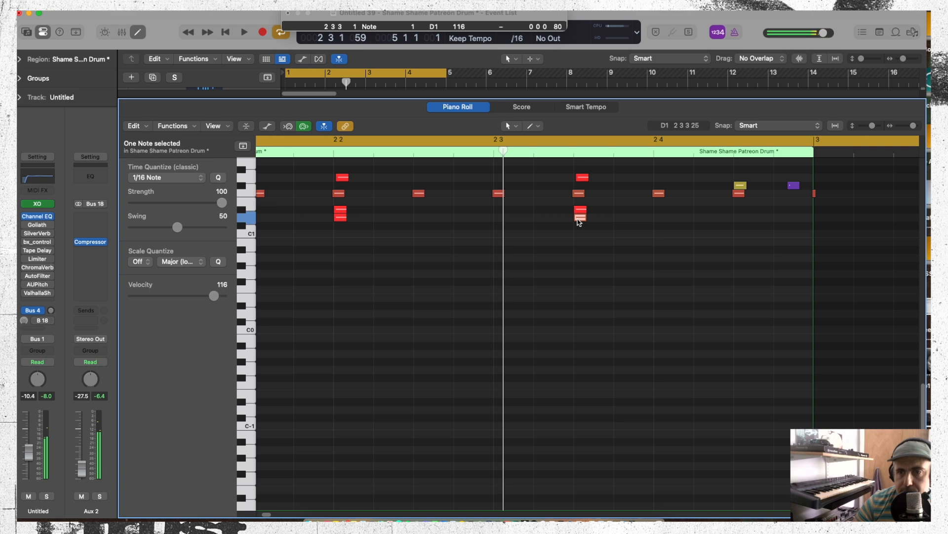
click(584, 178)
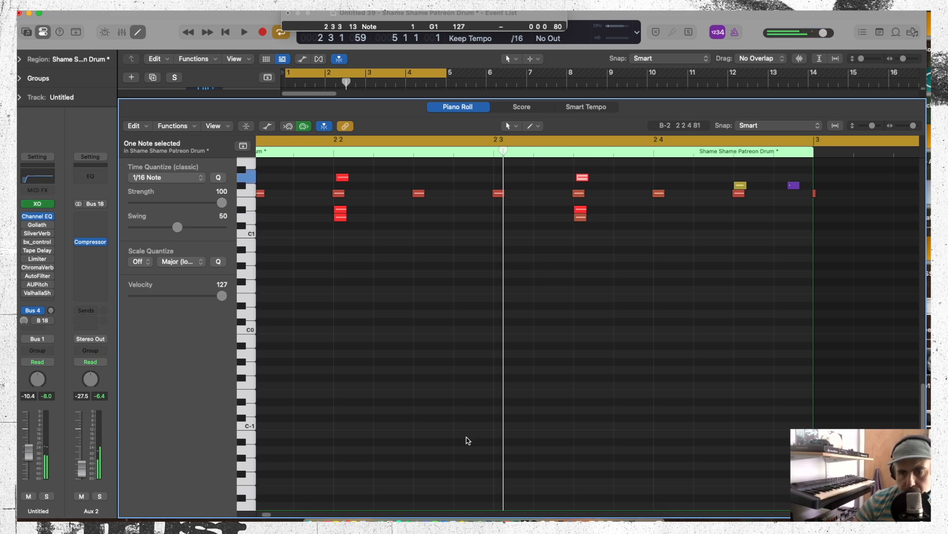
click(340, 212)
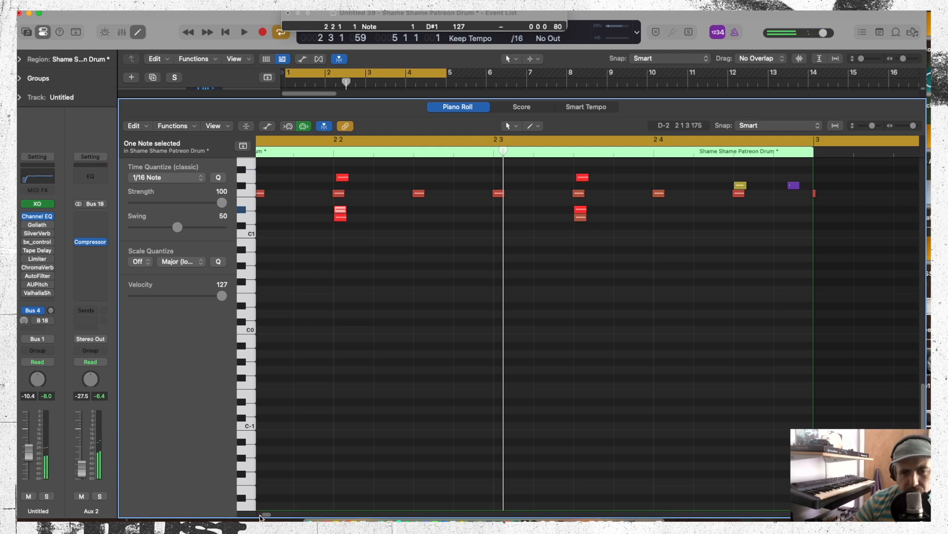
drag(265, 517, 264, 515)
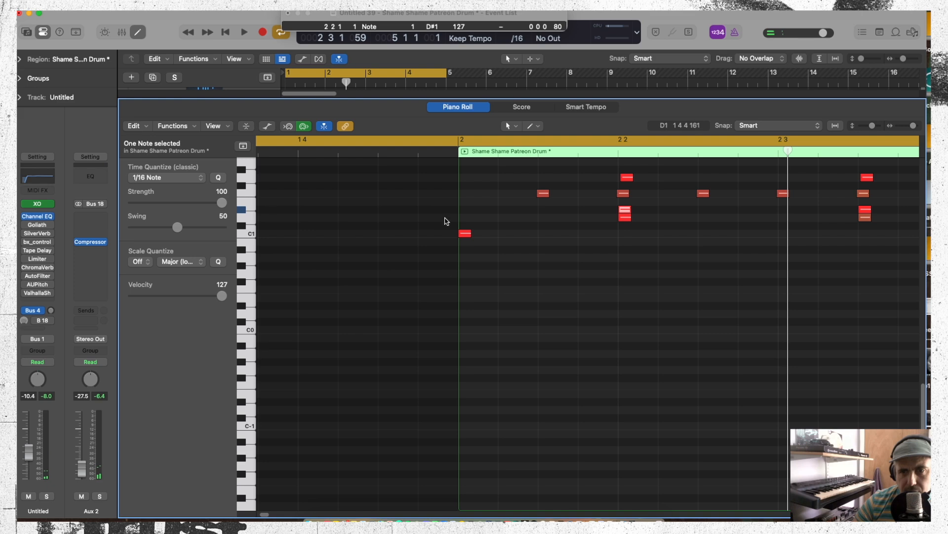
- Audition the C1 and F1 notes, limit the cycle range to bar 2, and play the looped drum region
click(466, 233)
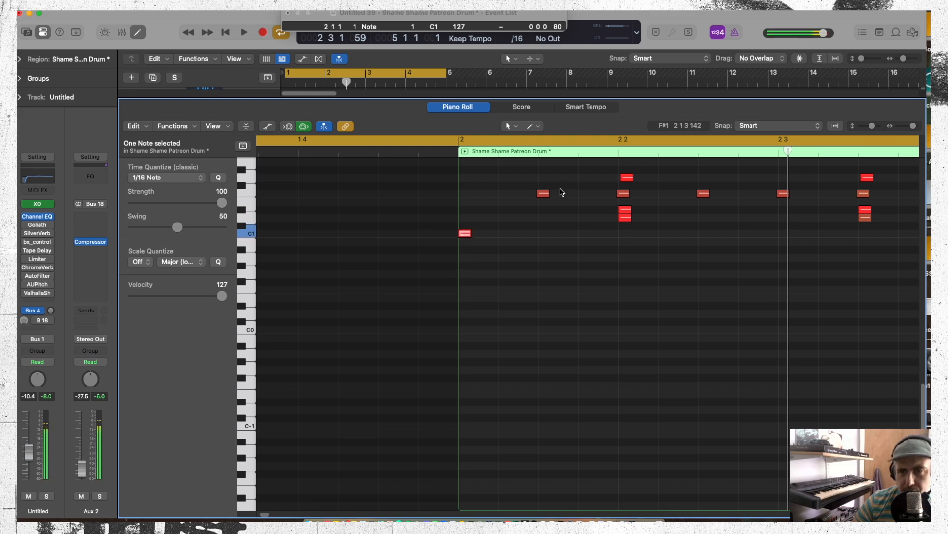
click(540, 195)
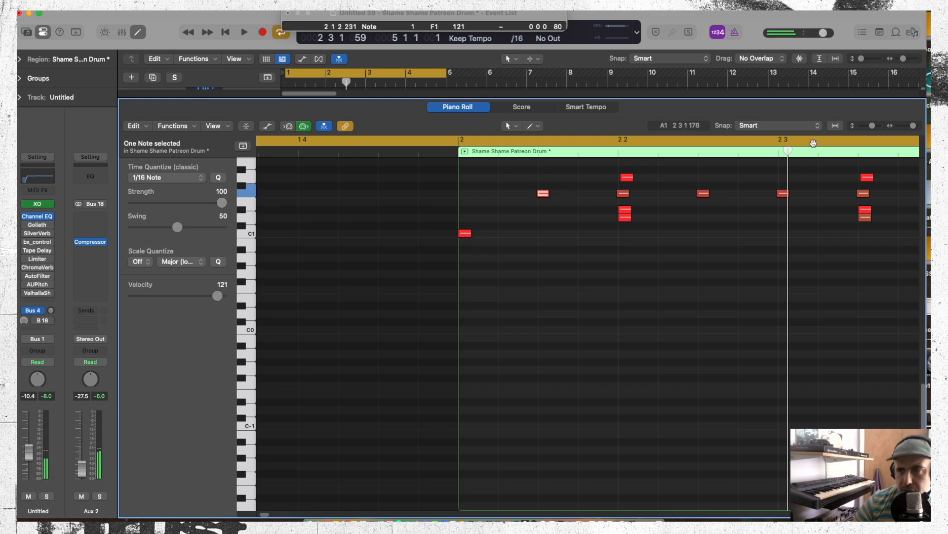
drag(913, 127, 908, 126)
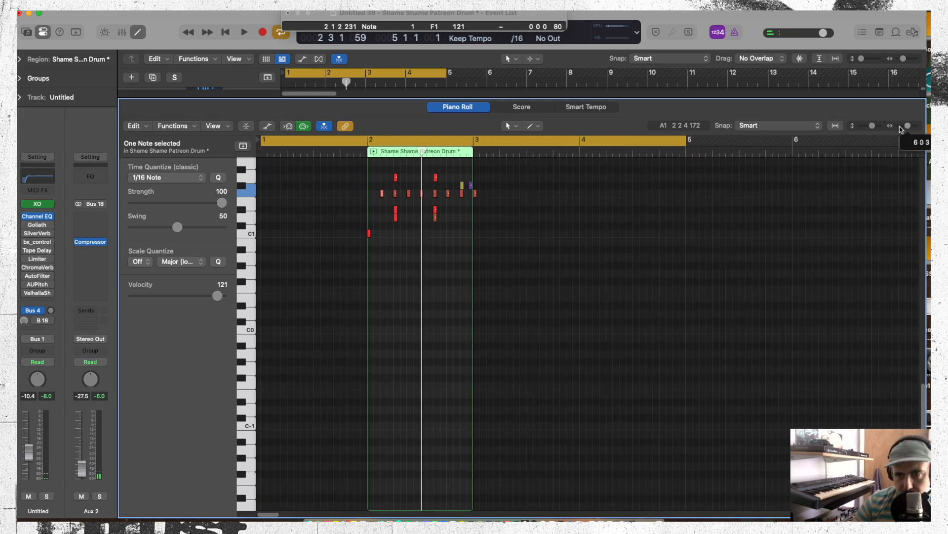
click(375, 137)
drag(373, 141, 473, 142)
key(space)
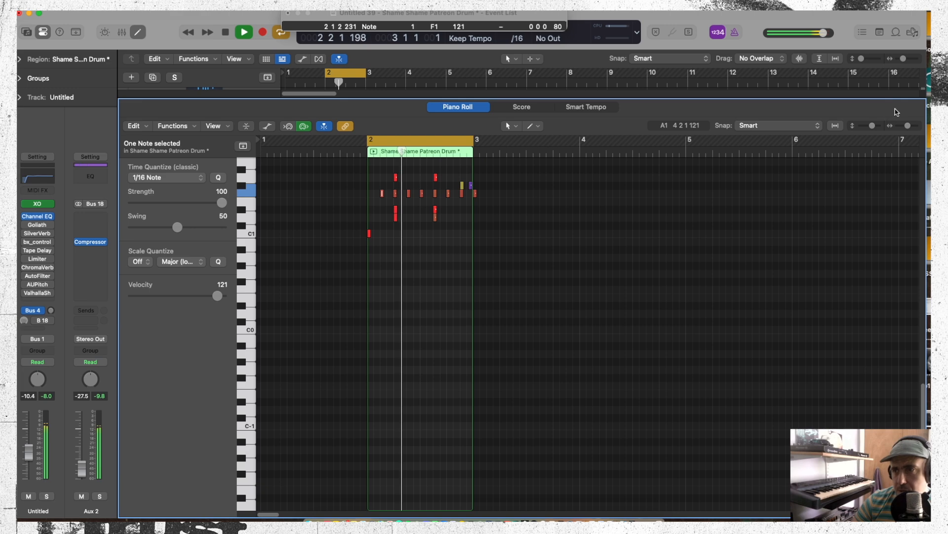
- Add a D#1 note at 2 4 4 1 and a C1 note one sixteenth after beat 4 of bar 2, and play the bar
drag(908, 126, 917, 128)
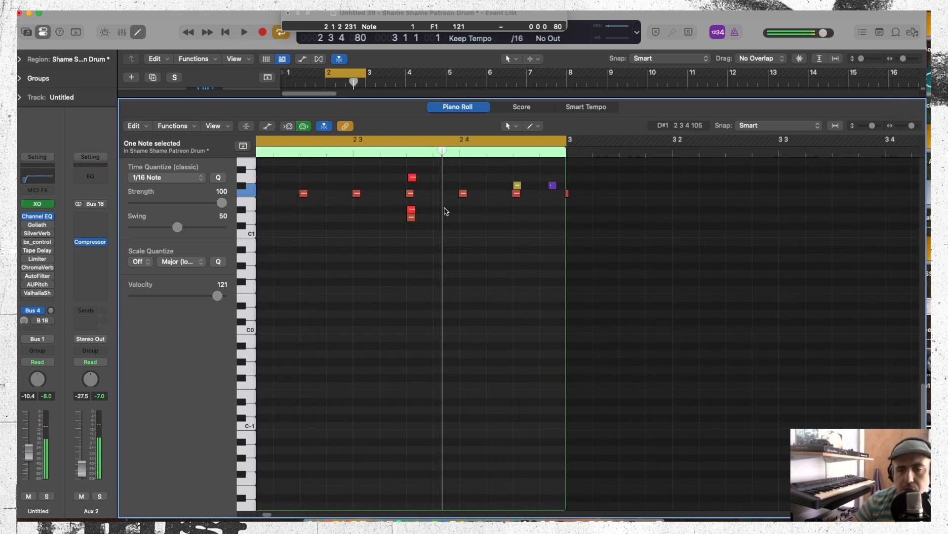
drag(408, 220, 547, 212)
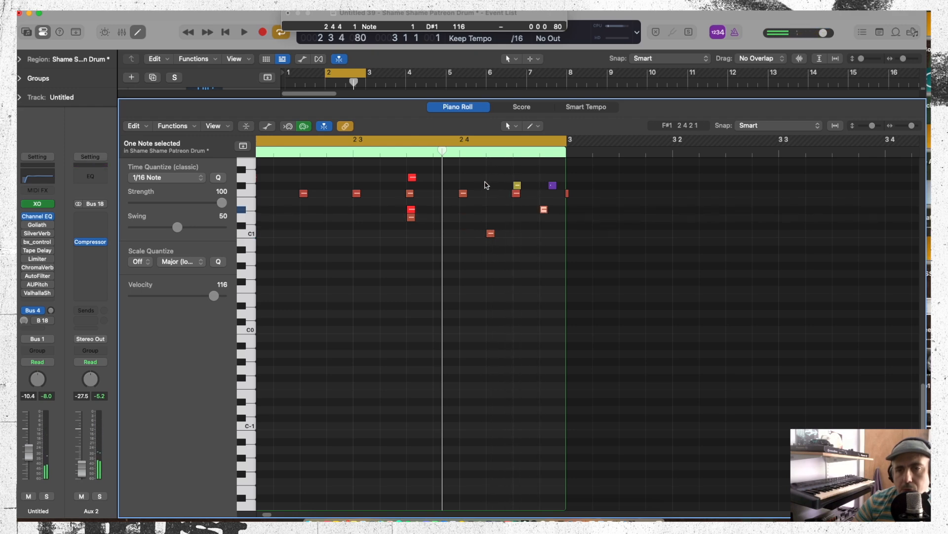
key(space)
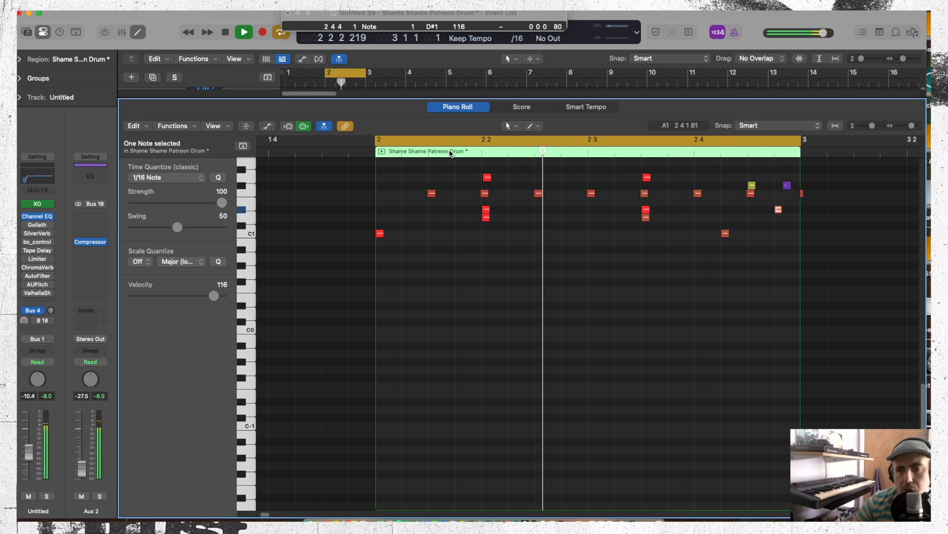
key(space)
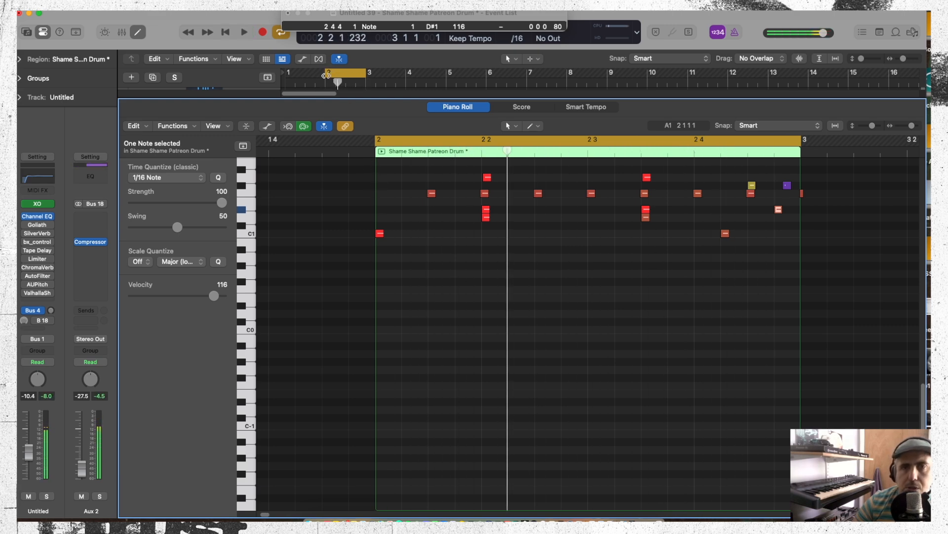
- Extend the cycle range back to the start of bar 1 and play the edited pattern
drag(326, 76, 287, 75)
key(space)
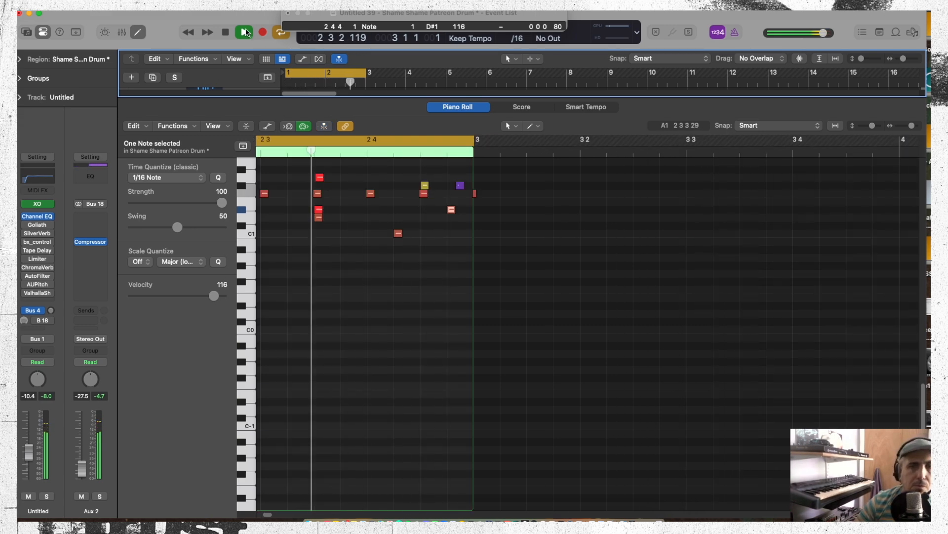
key(space)
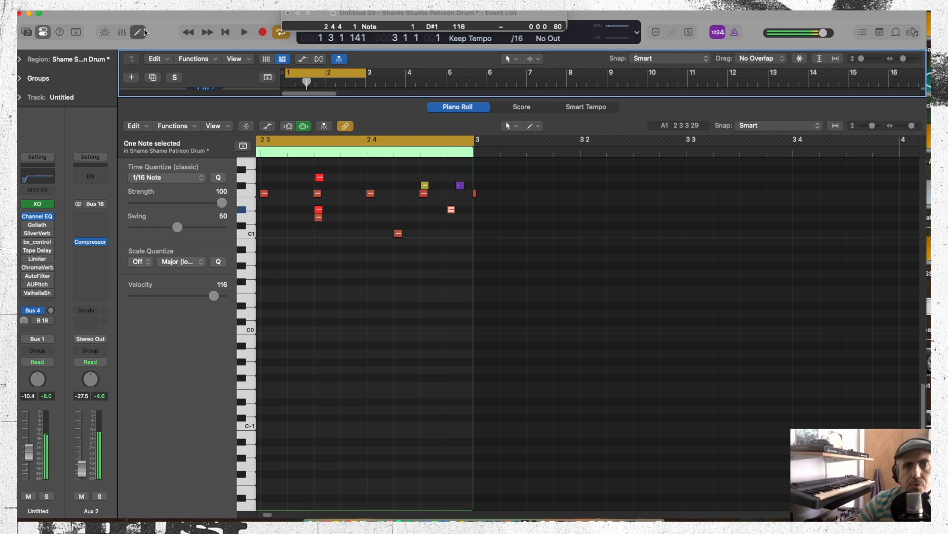
- Copy the edited bar 2 drum region to bar 4 and replace bar 2 with a copy of the bar 1 region
click(142, 31)
mouse_move(387, 288)
mouse_down()
mouse_move(286, 277)
mouse_move(382, 260)
mouse_move(386, 276)
mouse_up()
drag(342, 190, 337, 229)
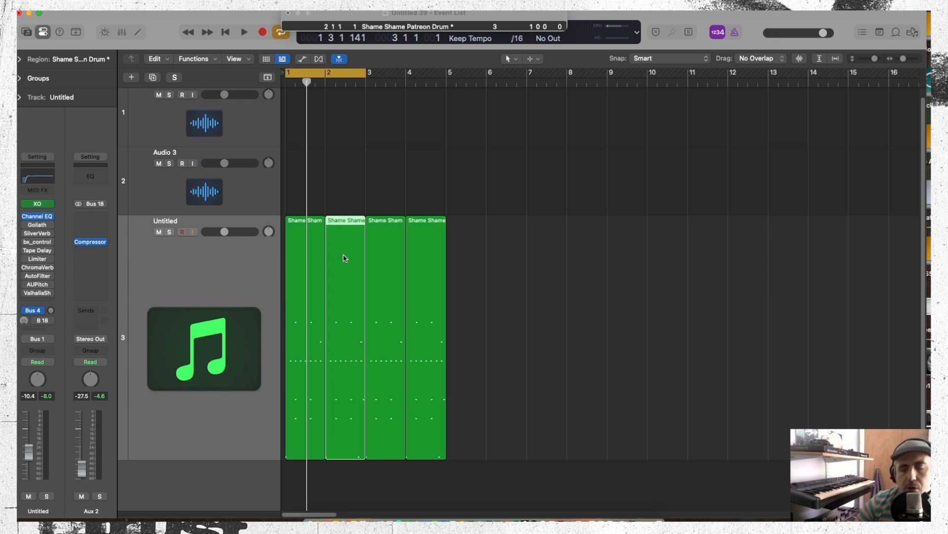
key(Delete)
drag(306, 249, 349, 263)
- Extend the cycle range to the end of bar 4 and play the four-bar drum pattern
drag(366, 74, 446, 116)
key(space)
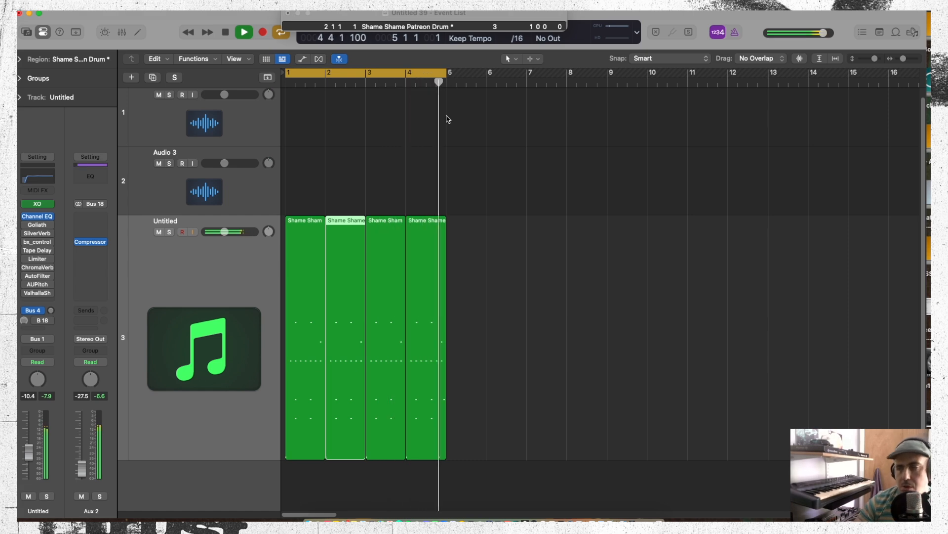
key(space)
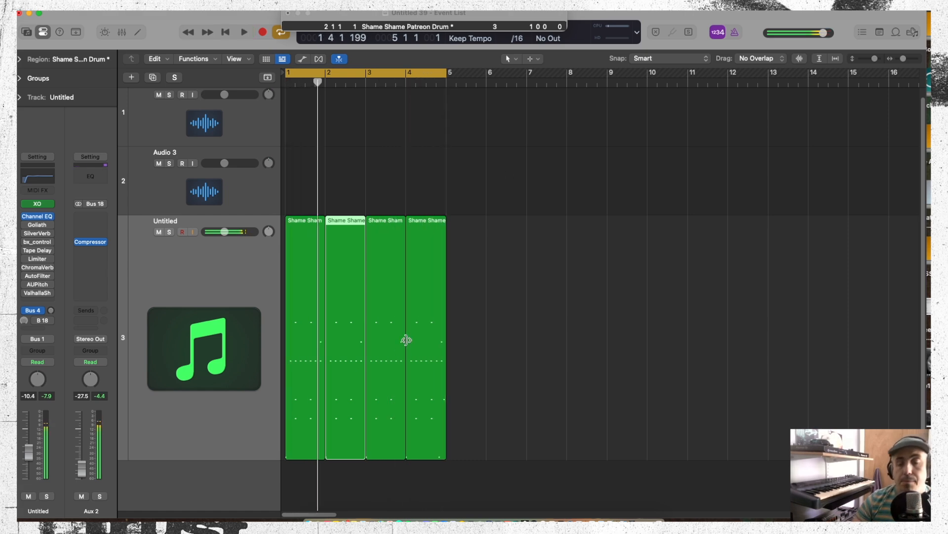
- Bounce all four drum regions in place to a new track named Patreon Parallel loop, muting the source regions
drag(485, 271, 242, 247)
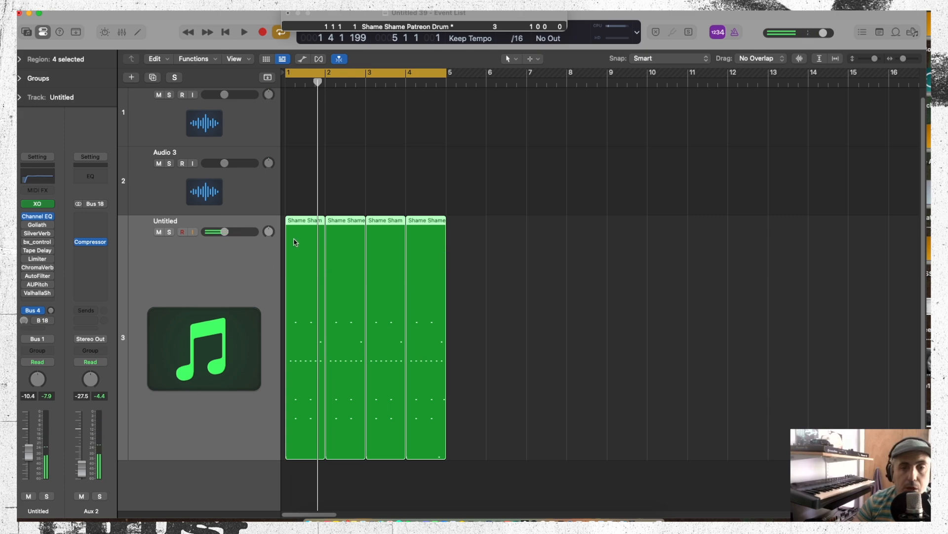
right_click(293, 241)
mouse_move(355, 422)
click(468, 426)
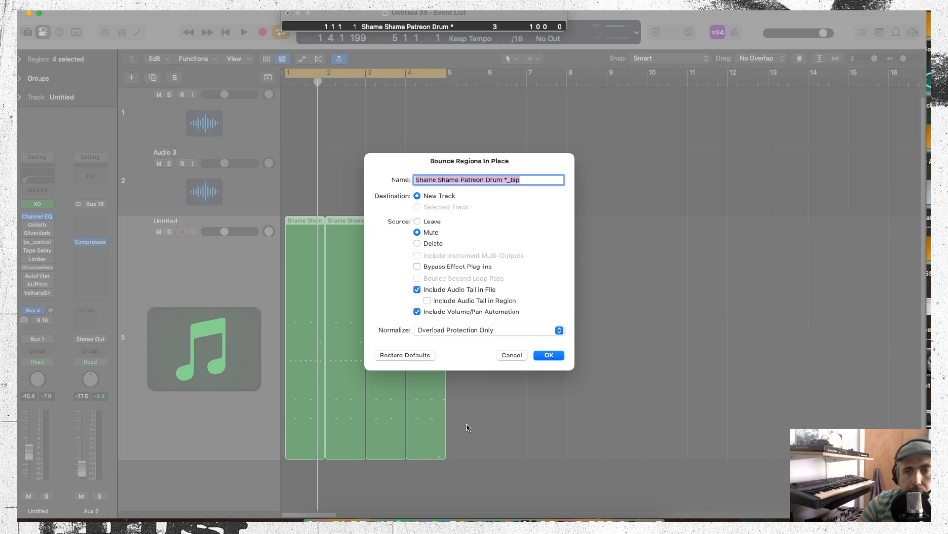
text(Patreon Parallel loop)
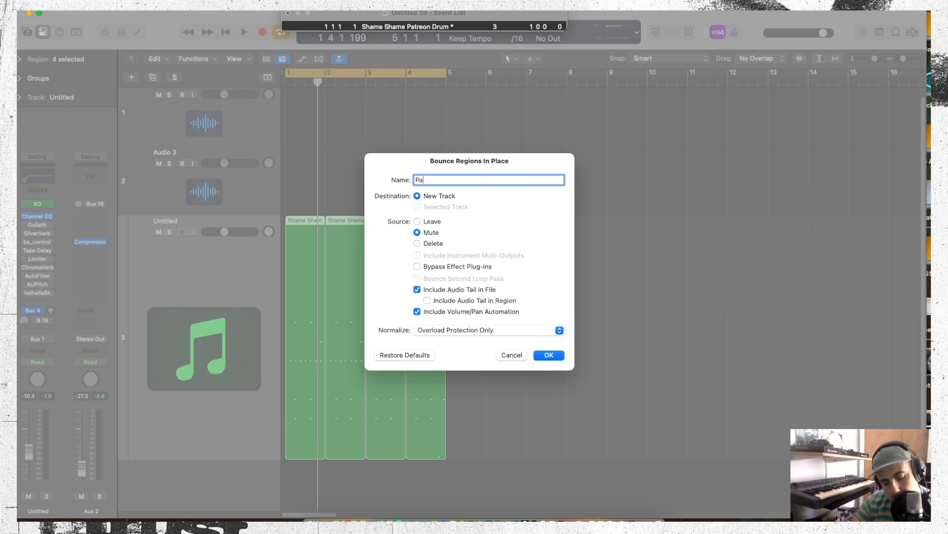
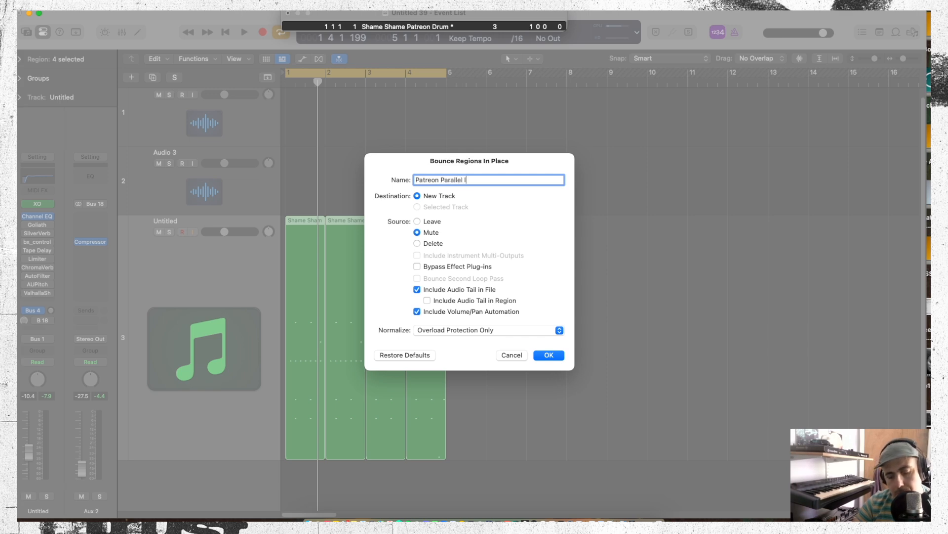
key(Return)
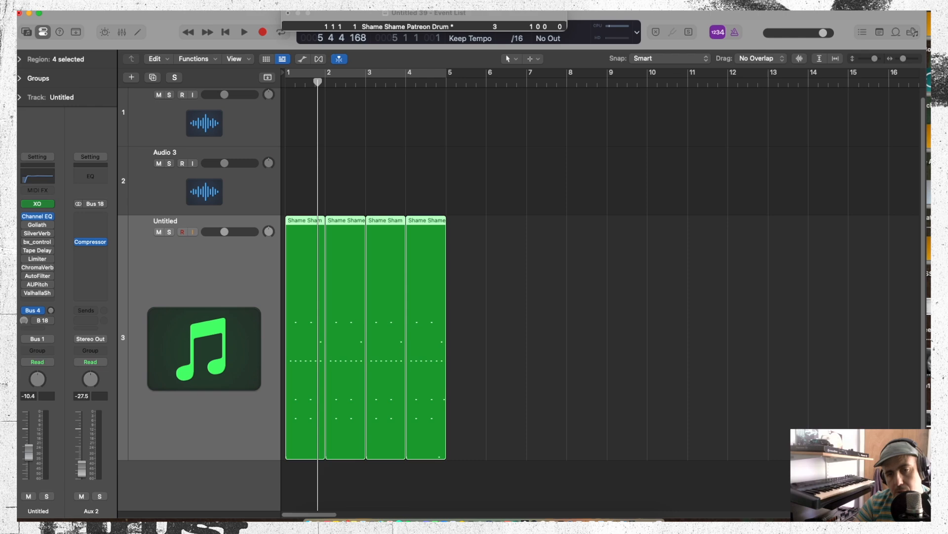
- Play the bounced Patreon Parallel loop to check how it sounds
key(space)
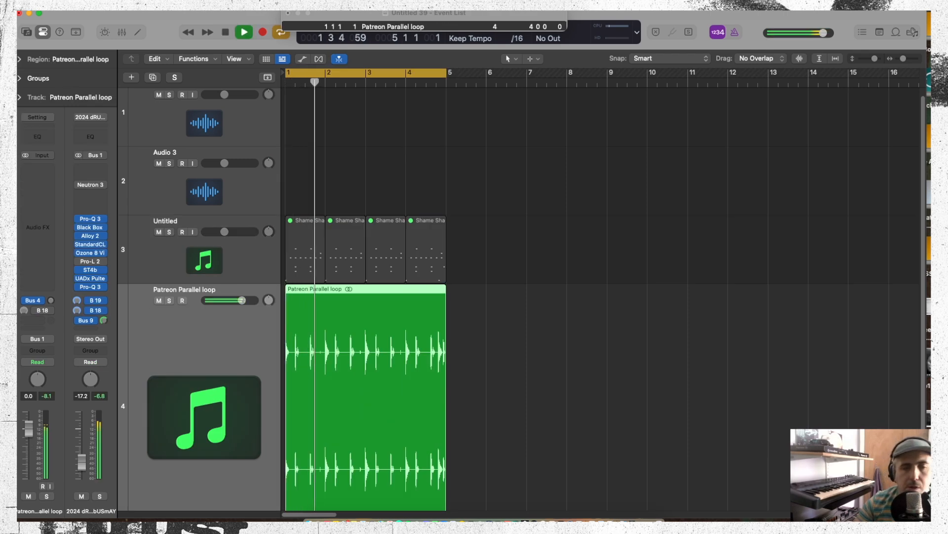
right_click(477, 424)
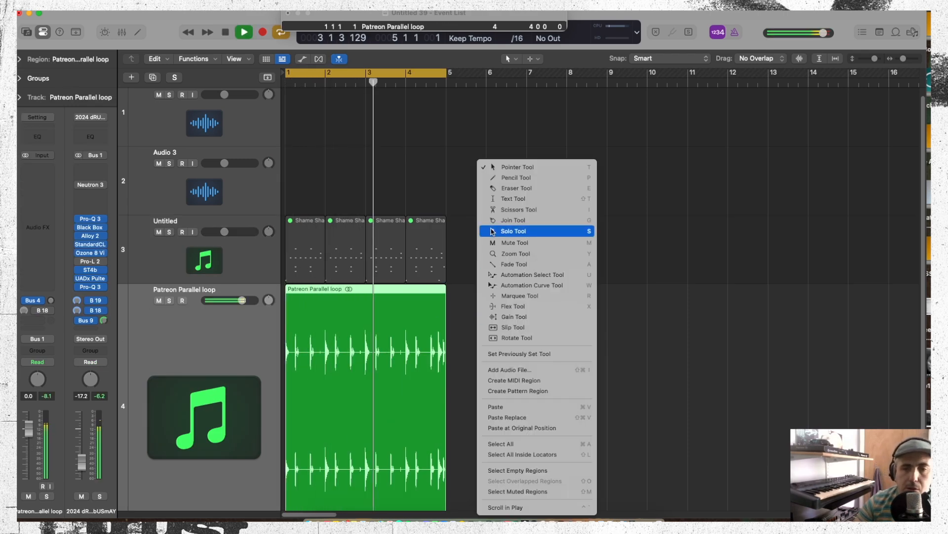
click(494, 167)
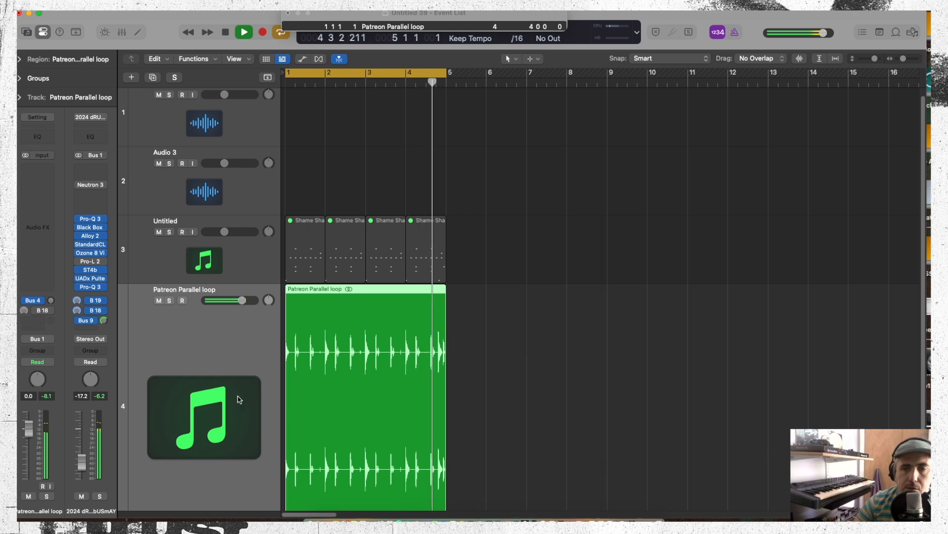
key(space)
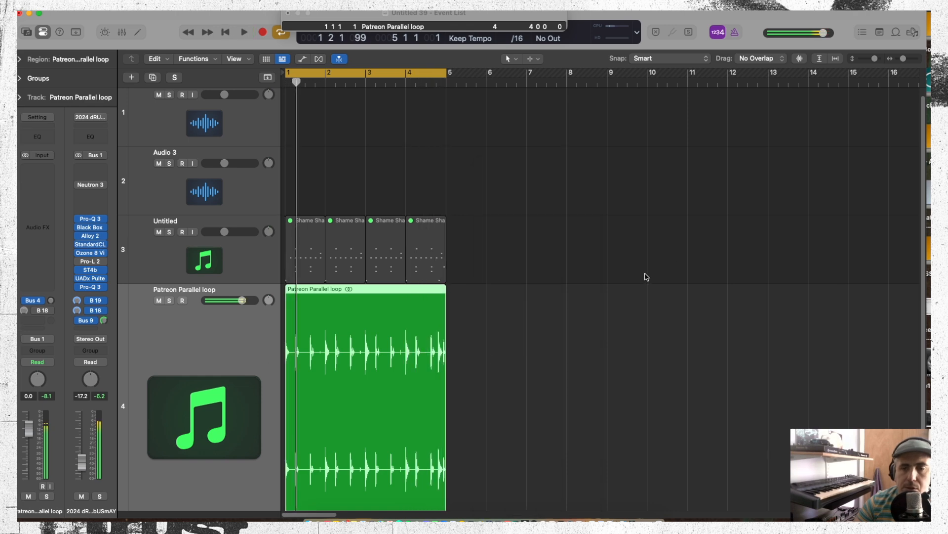
- Examine the bounced loop's waveform alongside the muted drum regions and the Untitled track's channel strip
click(914, 59)
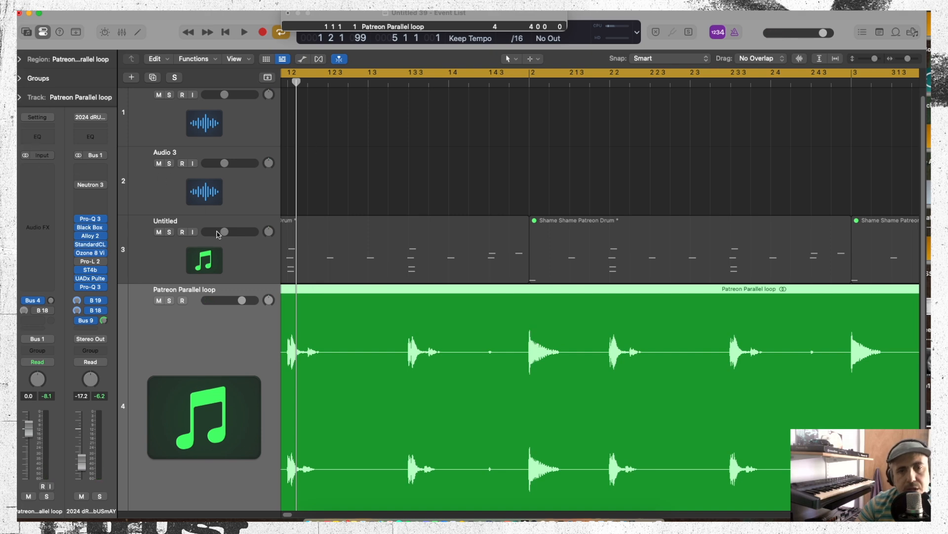
click(169, 247)
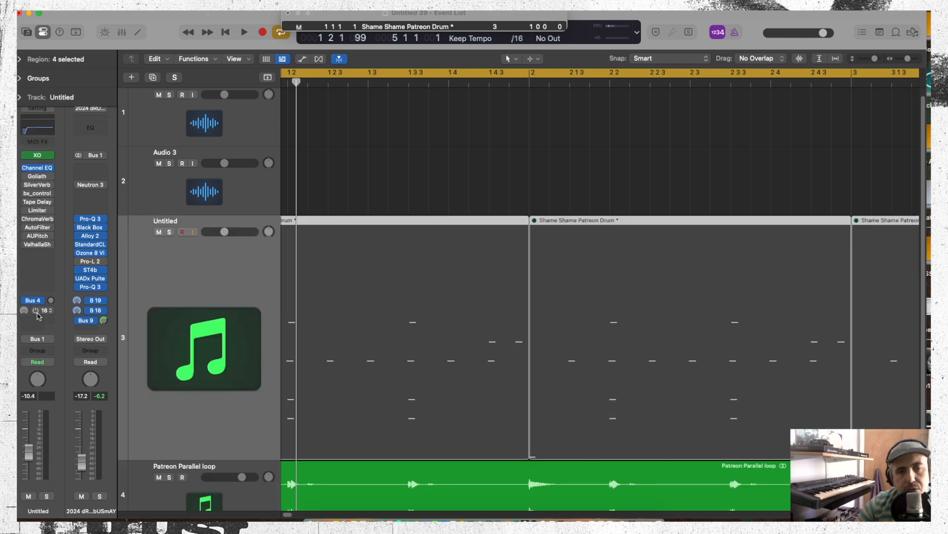
mouse_move(88, 246)
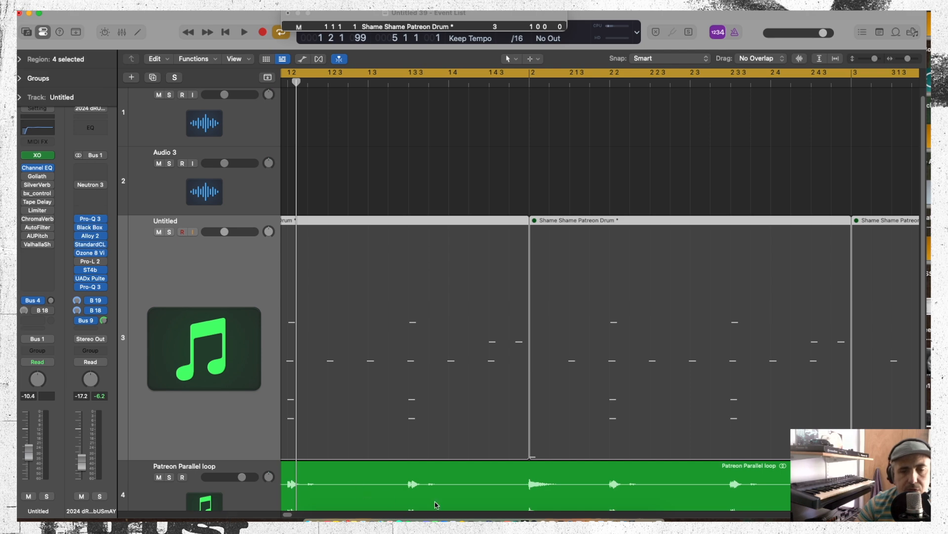
drag(902, 62, 879, 62)
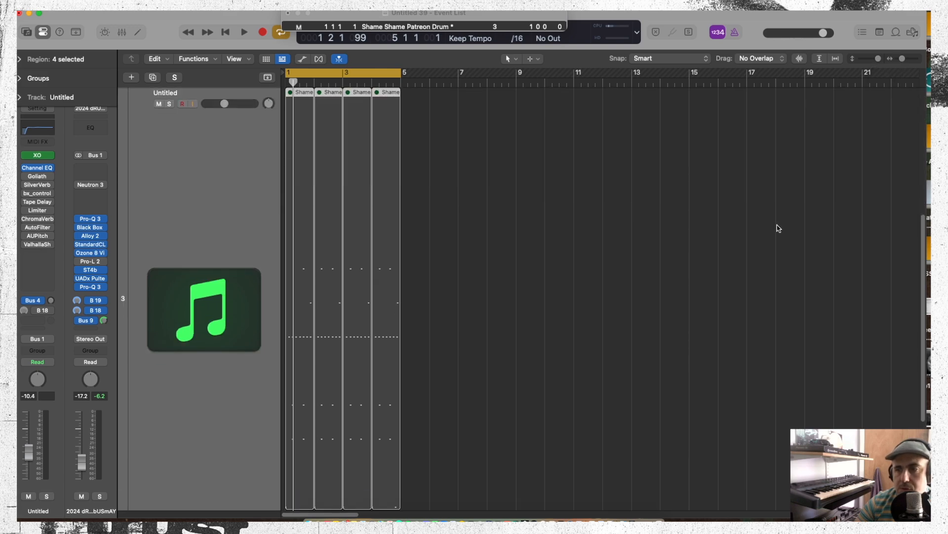
scroll(778, 226, down, 4)
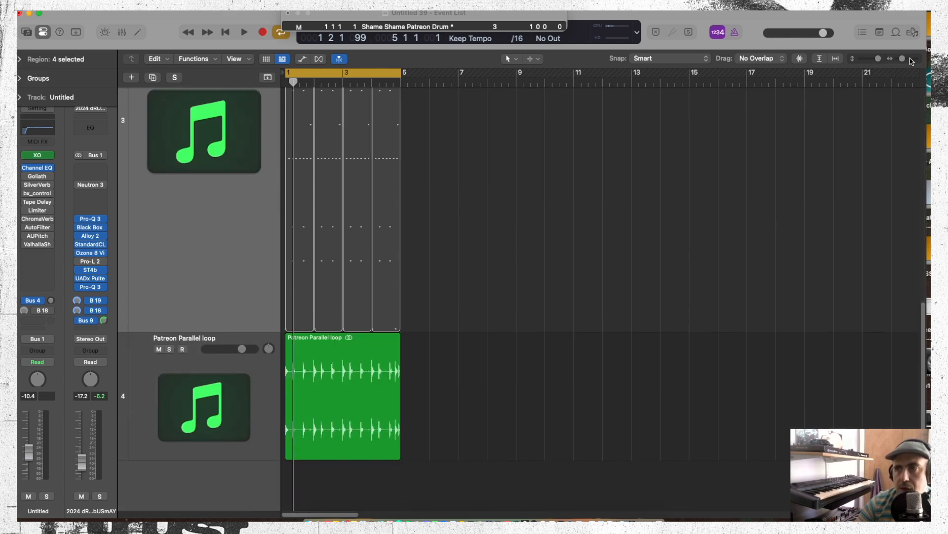
drag(911, 59, 915, 59)
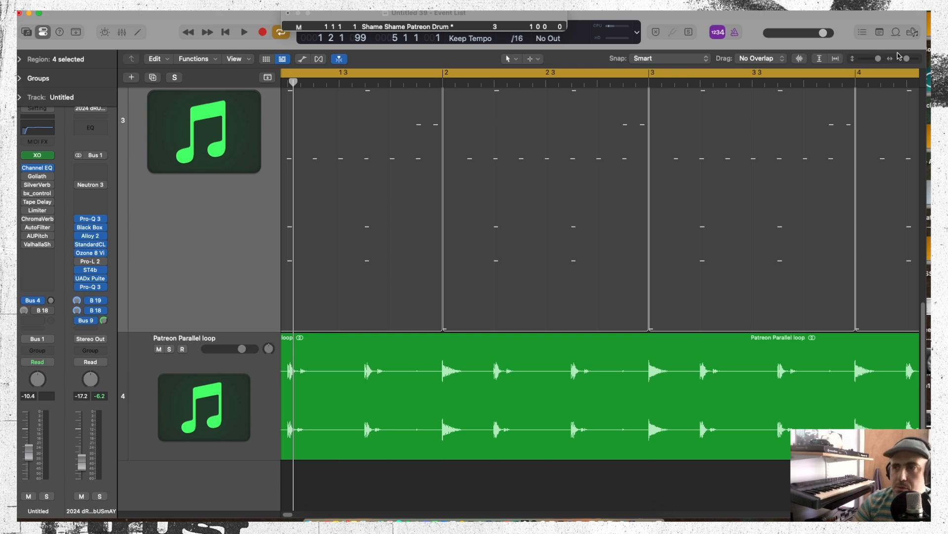
drag(907, 59, 903, 59)
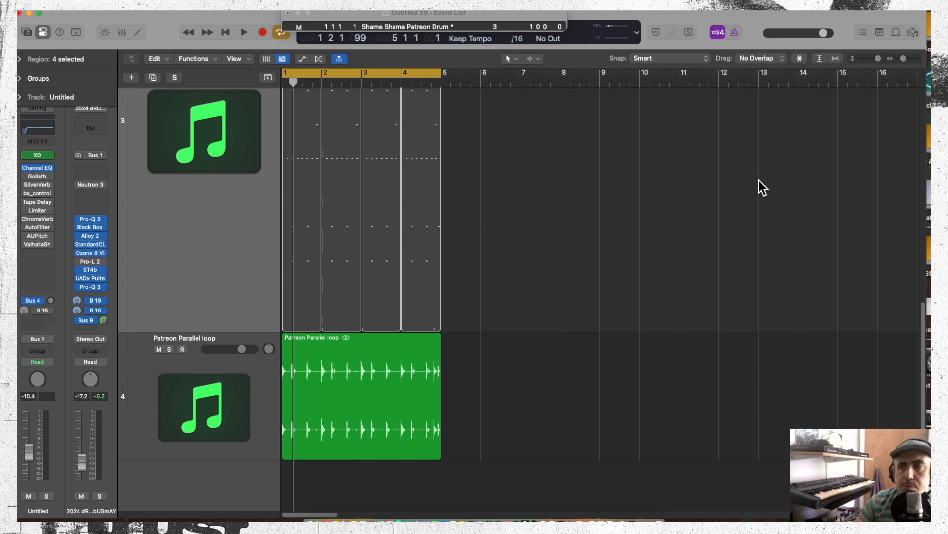
drag(922, 315, 913, 226)
mouse_move(879, 60)
mouse_down()
mouse_move(862, 60)
mouse_move(874, 59)
mouse_up()
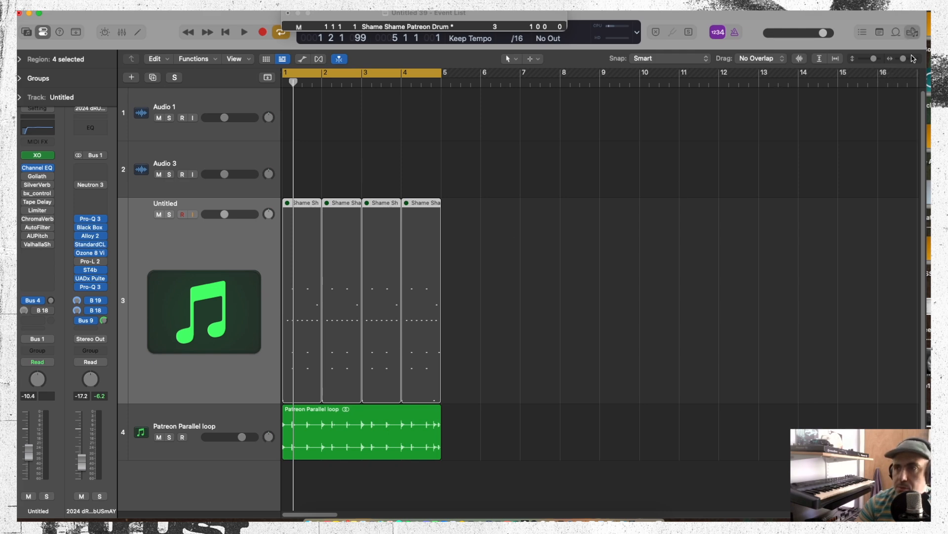
- Browse all files in the NEW*Audio Samples library and go to the Other DNB/ Bass/ Dub / Trap folder
key(f)
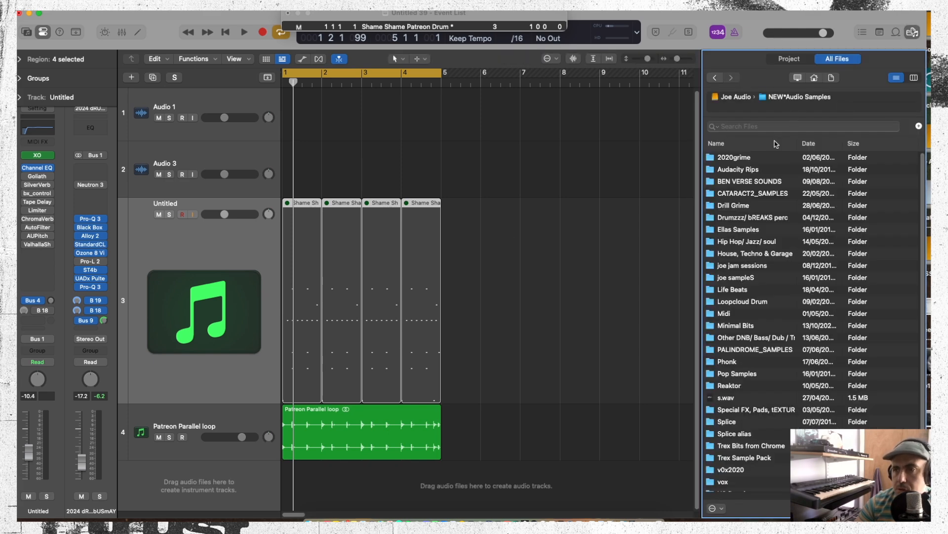
scroll(741, 406, down, 1)
scroll(741, 406, up, 1)
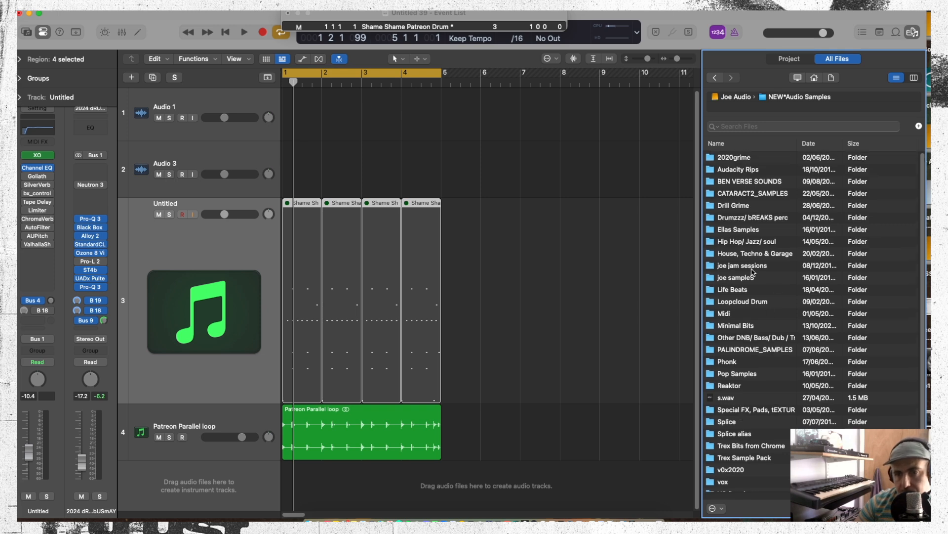
click(761, 341)
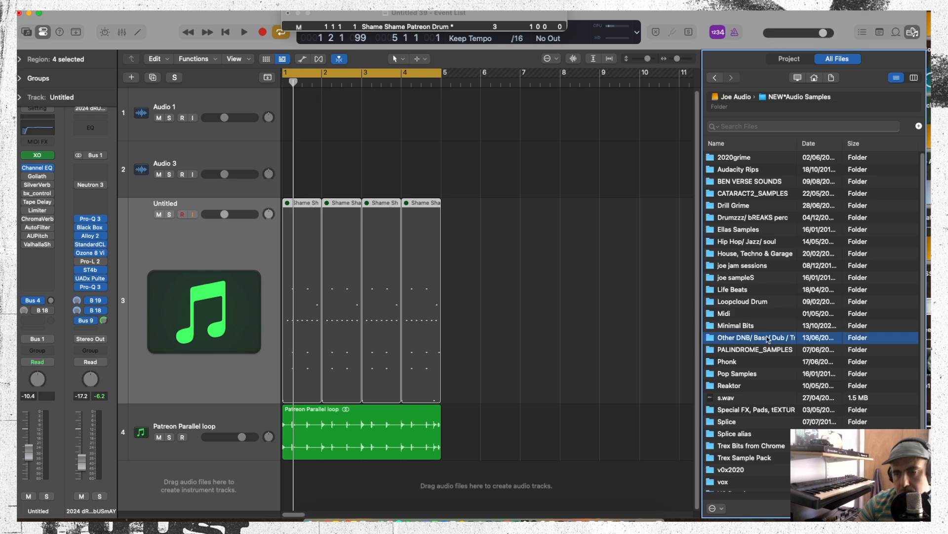
double_click(761, 341)
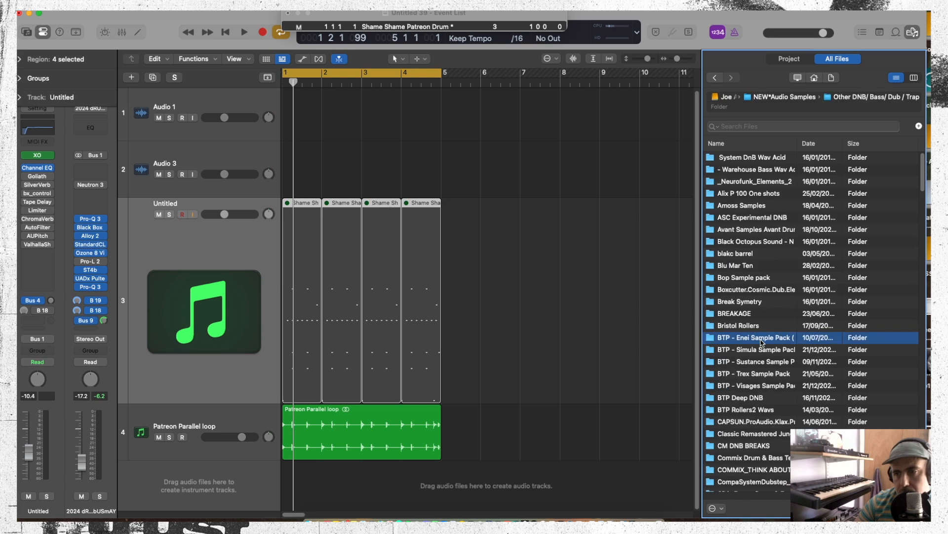
double_click(761, 340)
click(713, 79)
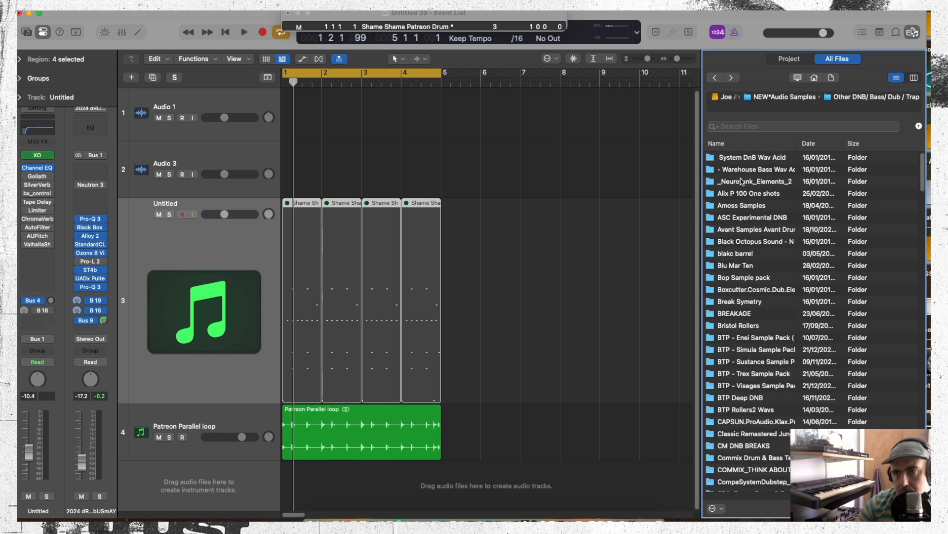
- Sort the sample folders by newest date and open the Trex Patreon Sample Pack June 24 folder in Patreon Packs
click(824, 145)
click(824, 144)
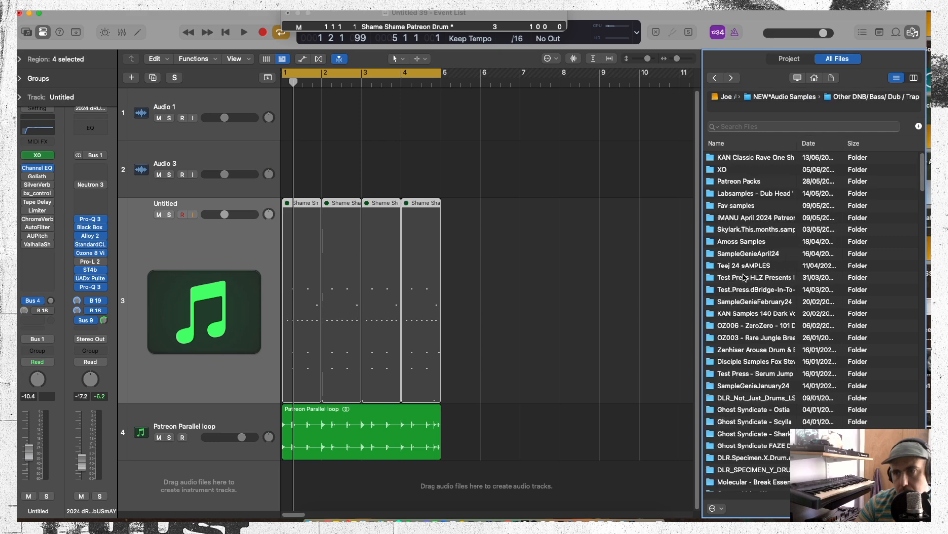
scroll(744, 218, down, 5)
scroll(747, 241, up, 5)
double_click(740, 181)
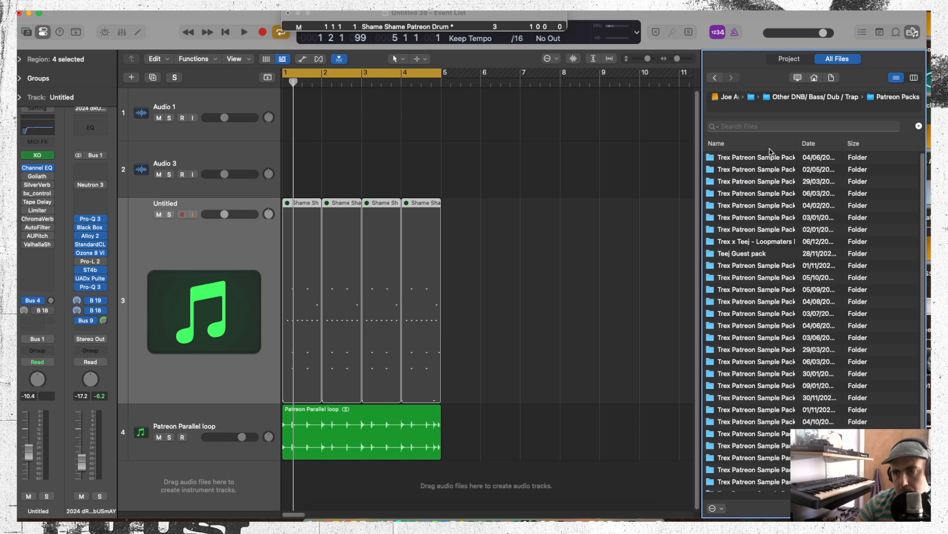
double_click(765, 158)
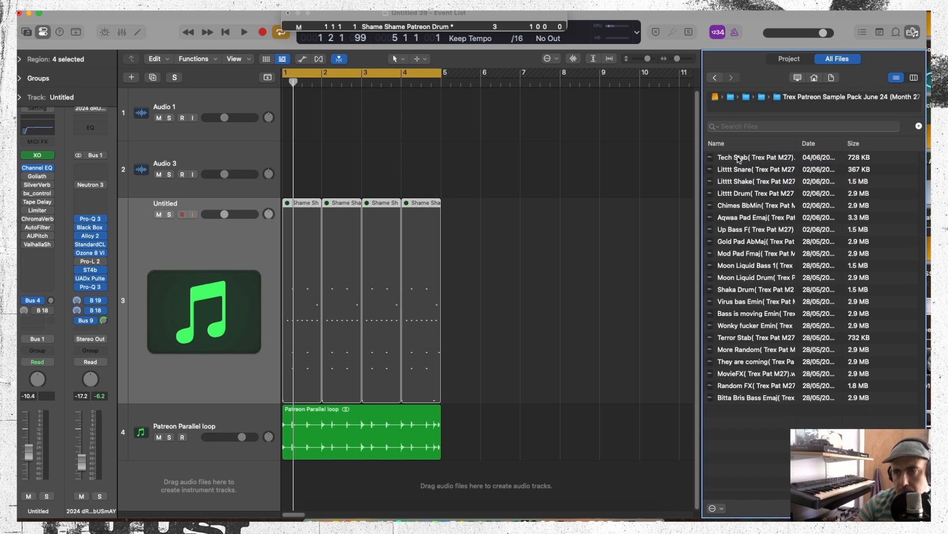
- Audition the Tech Stab, Virus bas Emin, Bass is moving Emin, Wonky fucker Emin and Terror Stab samples
click(739, 158)
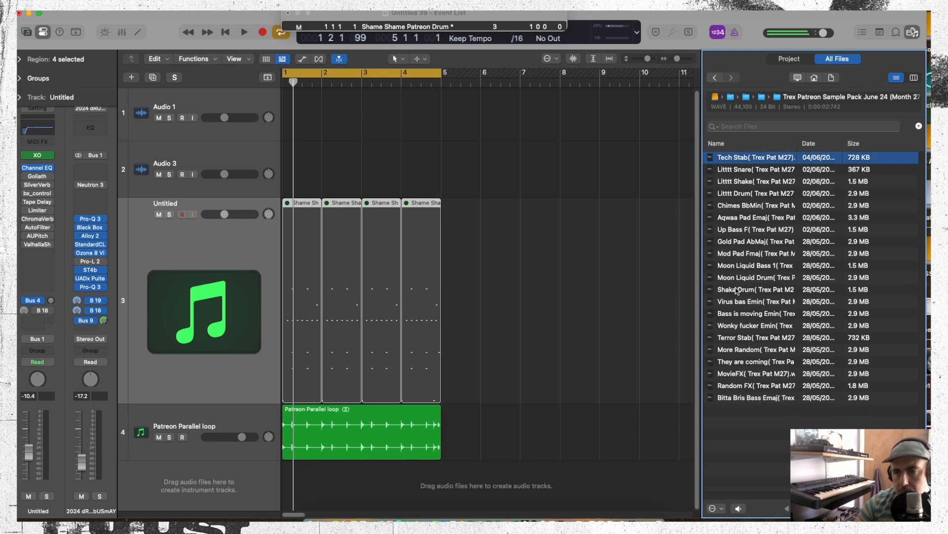
click(739, 303)
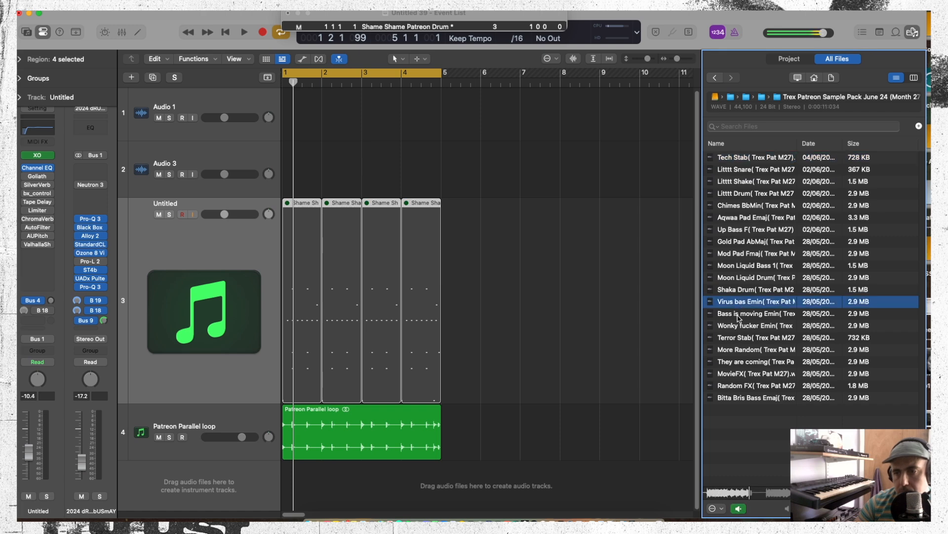
click(739, 315)
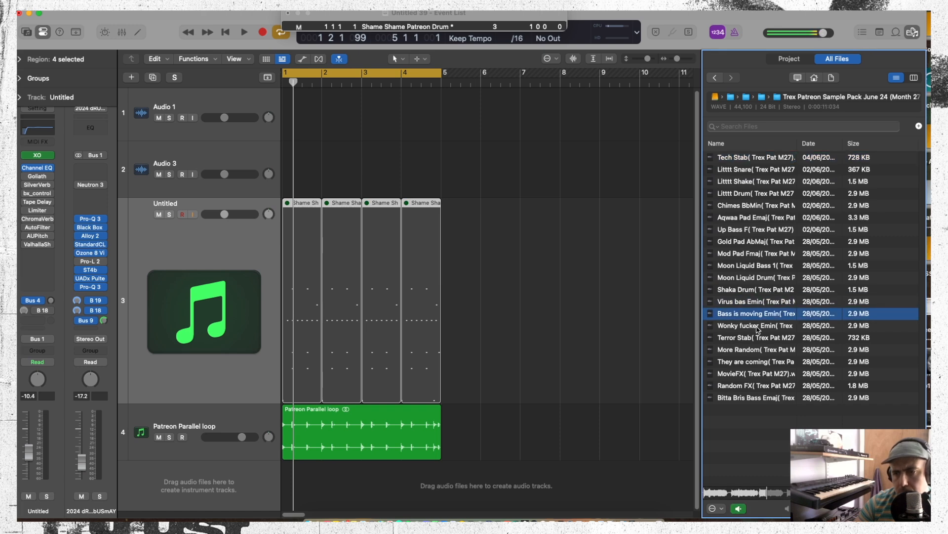
click(758, 327)
click(745, 339)
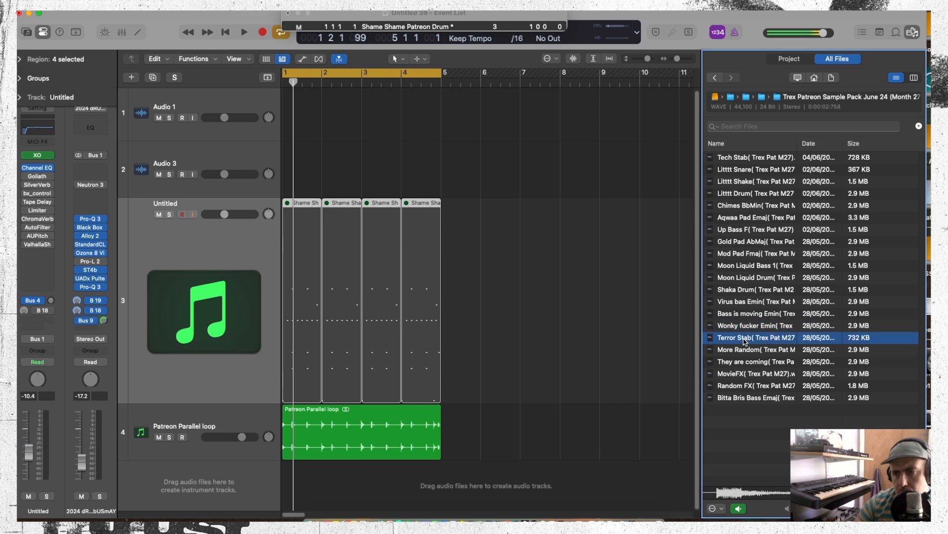
click(744, 329)
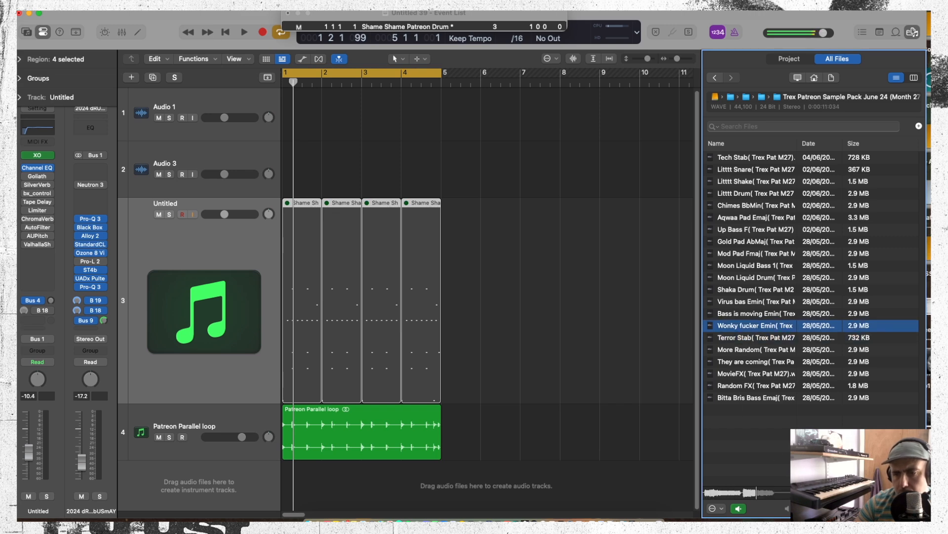
- Add the Wonky fucker Emin bass sample on a new track at bar 1, copy the drum loop to bar 5, and play them together
drag(759, 327, 302, 469)
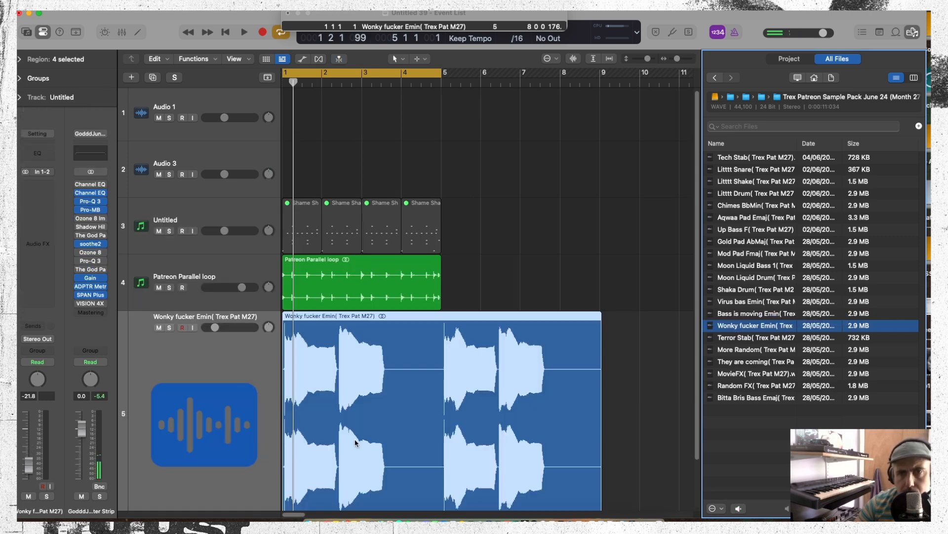
drag(356, 294, 514, 301)
key(space)
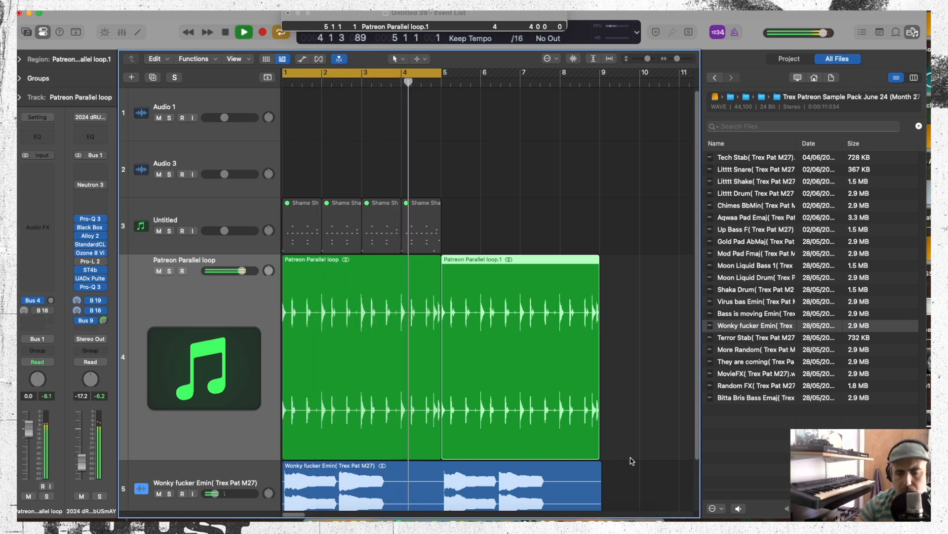
click(232, 464)
key(space)
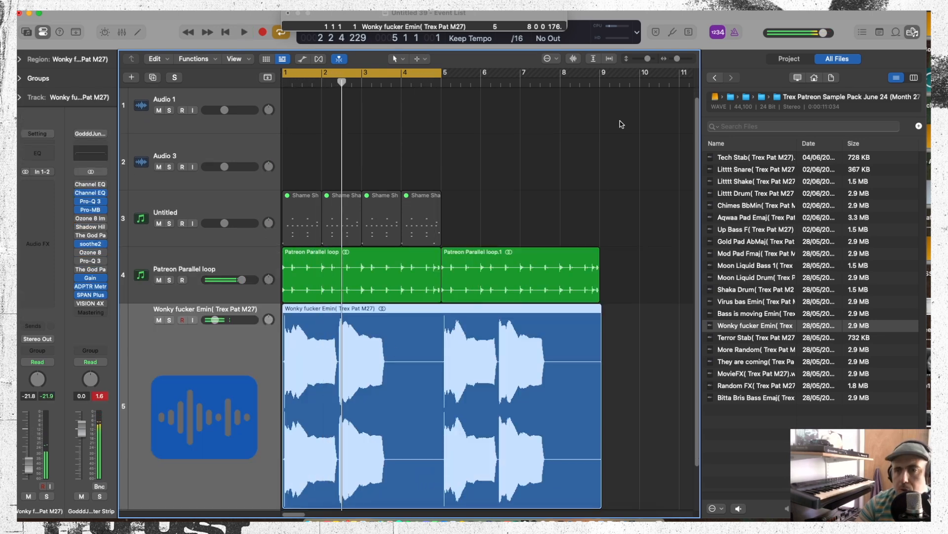
- Split the bass region at its second stab and around bar 5, delete the part after bar 5, and return to the Pointer tool
key(t)
click(686, 62)
drag(346, 330, 339, 348)
click(461, 381)
click(445, 379)
drag(642, 359, 467, 343)
key(Delete)
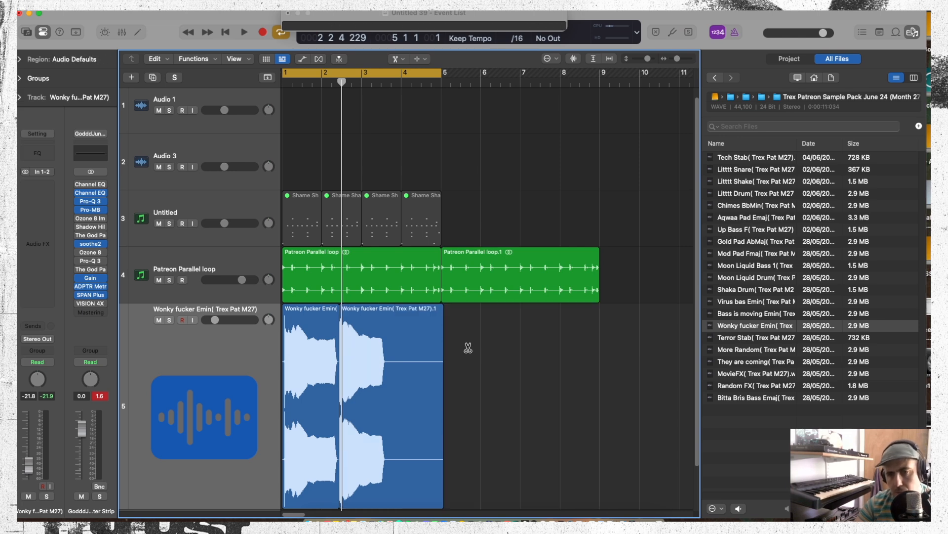
right_click(500, 368)
click(562, 178)
right_click(599, 242)
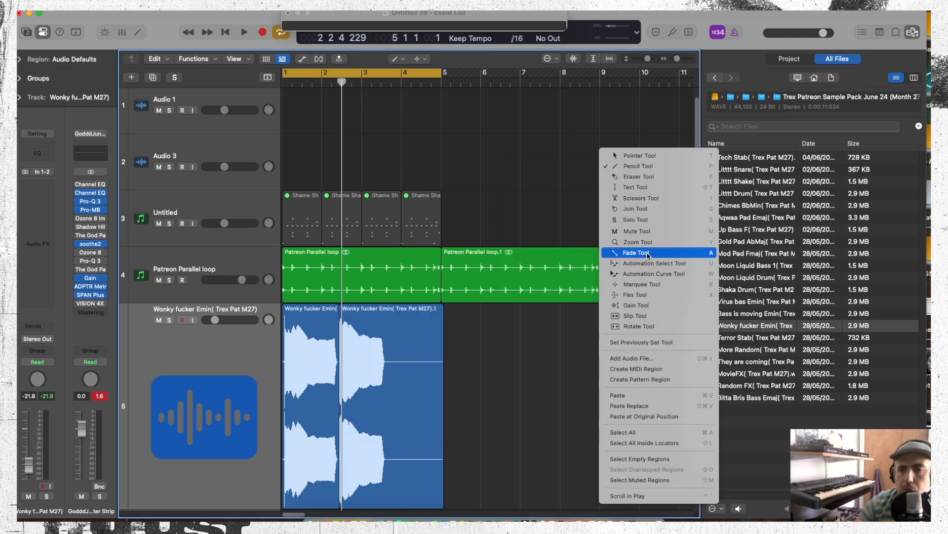
click(640, 155)
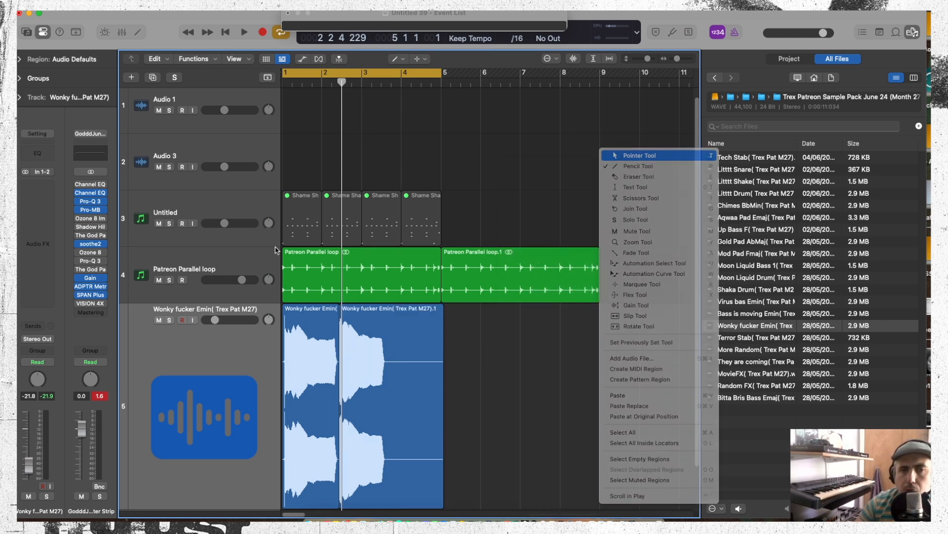
double_click(324, 357)
right_click(377, 364)
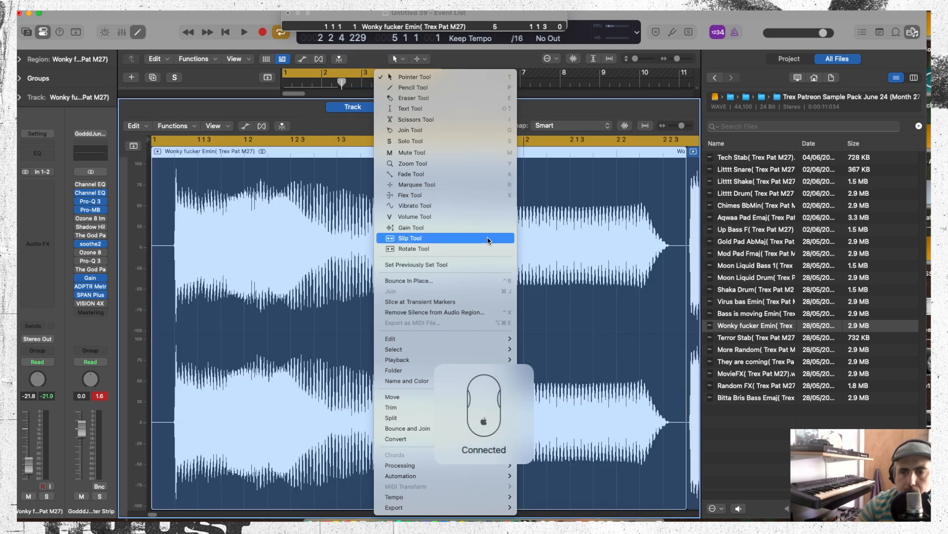
click(279, 256)
click(137, 32)
click(475, 363)
- Move the second bass stab earlier to position 1 4 2 1 during playback and trim its silent tail to a length of 1 0 2 0
drag(367, 356, 345, 360)
key(space)
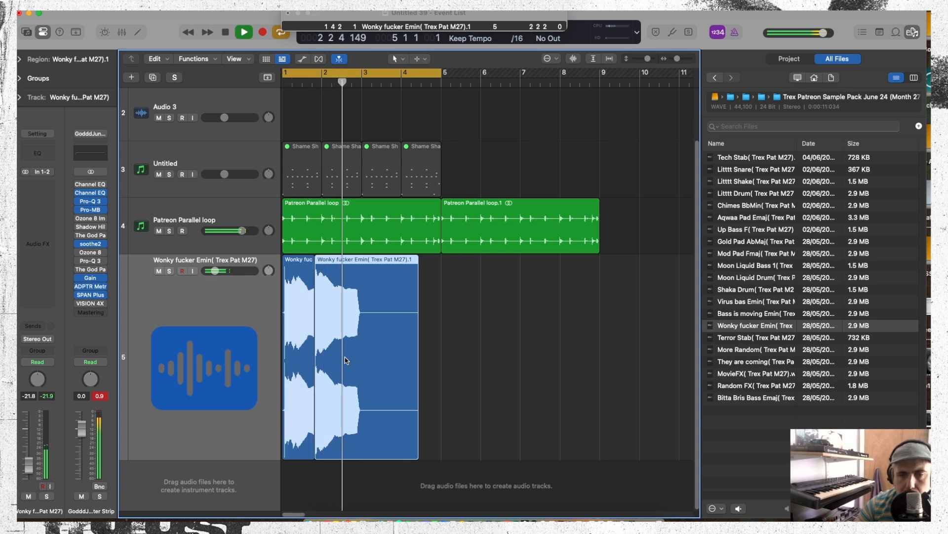
click(445, 431)
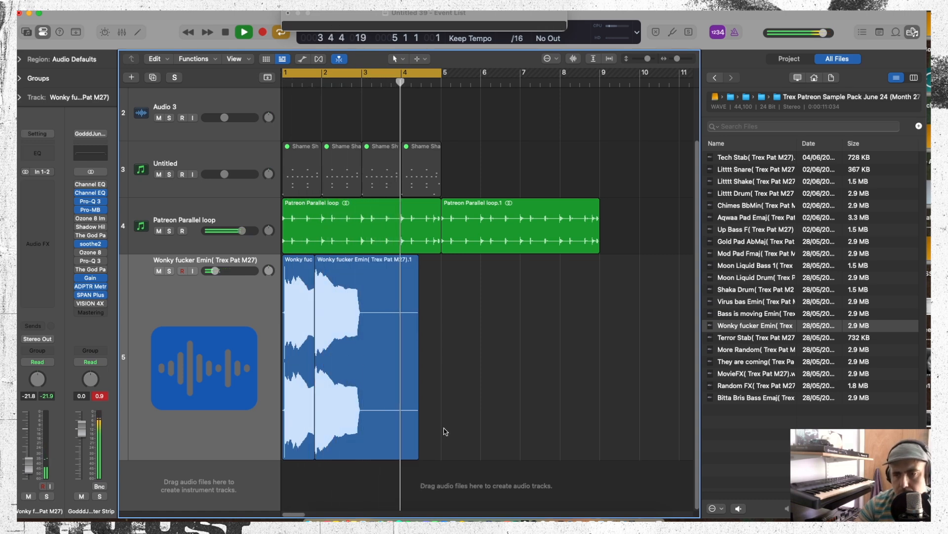
drag(411, 459, 359, 459)
- Trim the first bass region to start at 1 1 1 25 with a length of 0 3 0 40, and play the result
drag(680, 60, 684, 59)
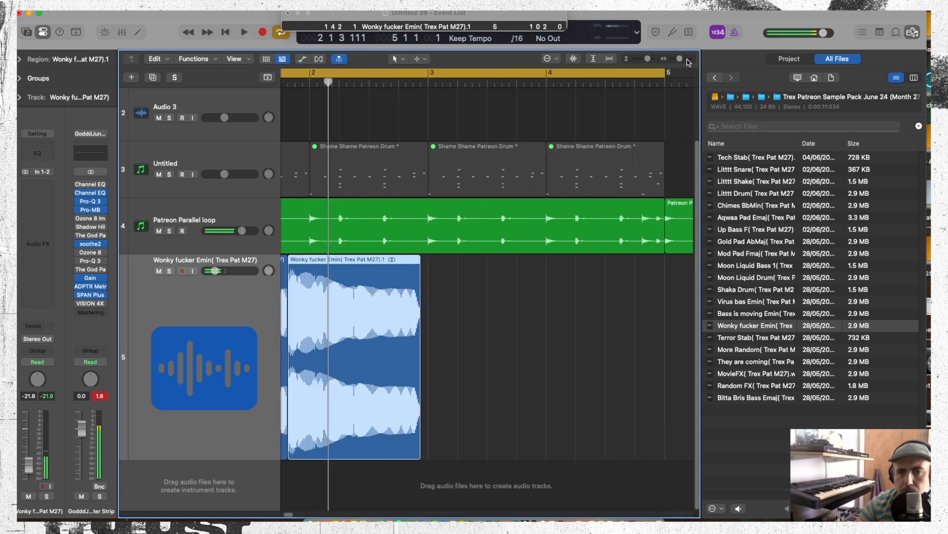
drag(288, 453, 303, 453)
key(super+z)
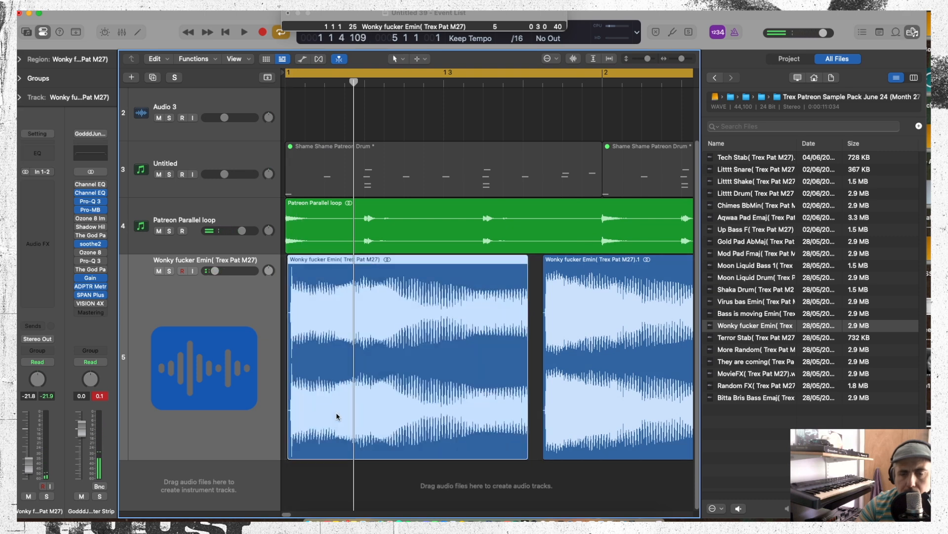
key(space)
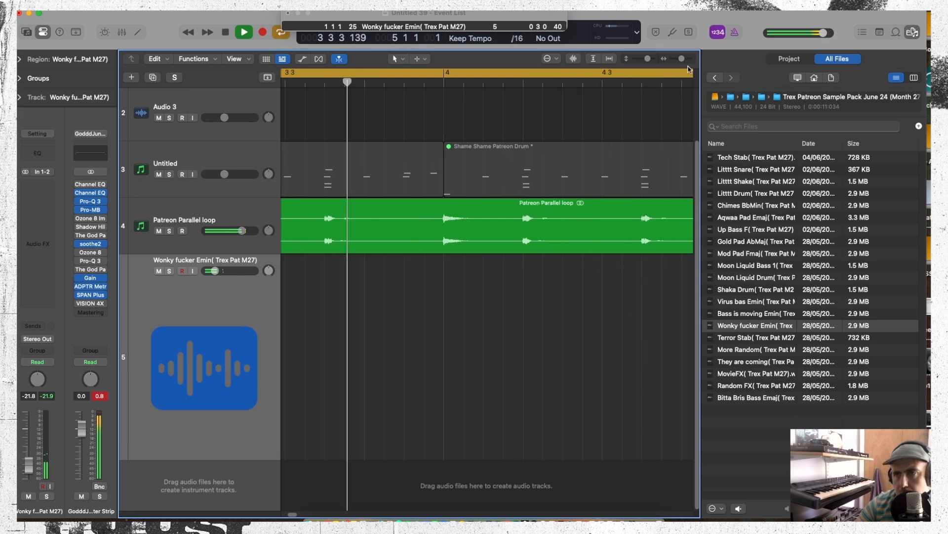
- Try placing another copy of the Wonky fucker Emin sample on a new track at bar 7, and delete it
drag(683, 62, 675, 59)
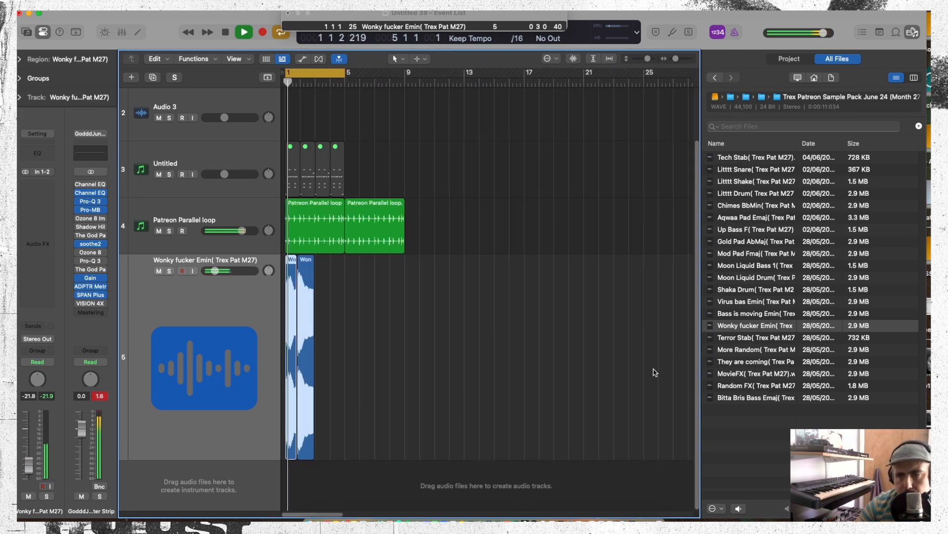
drag(741, 325, 381, 472)
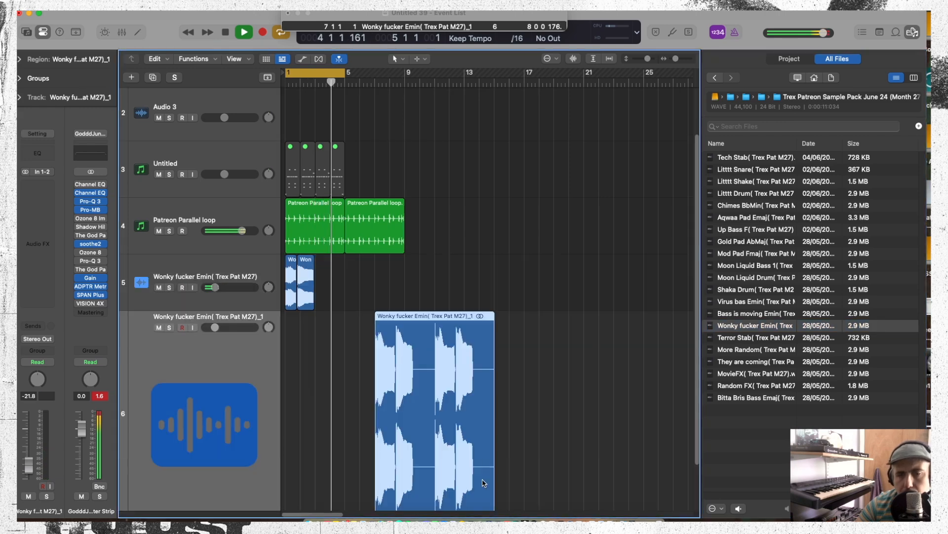
drag(388, 393, 375, 398)
key(Delete)
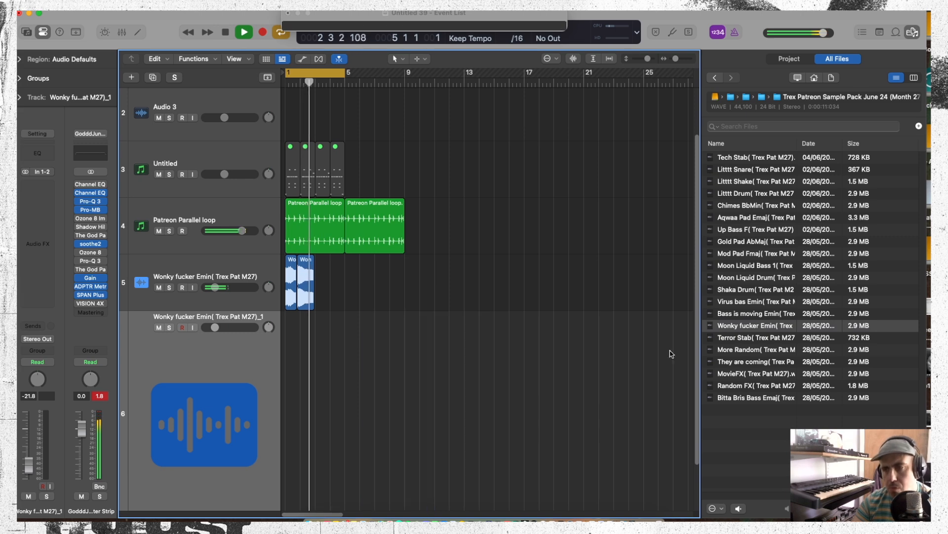
- Audition the Terror Stab sample, place it at bar 4 on the track below the bass, and play the arrangement
click(741, 337)
drag(741, 338, 330, 413)
key(space)
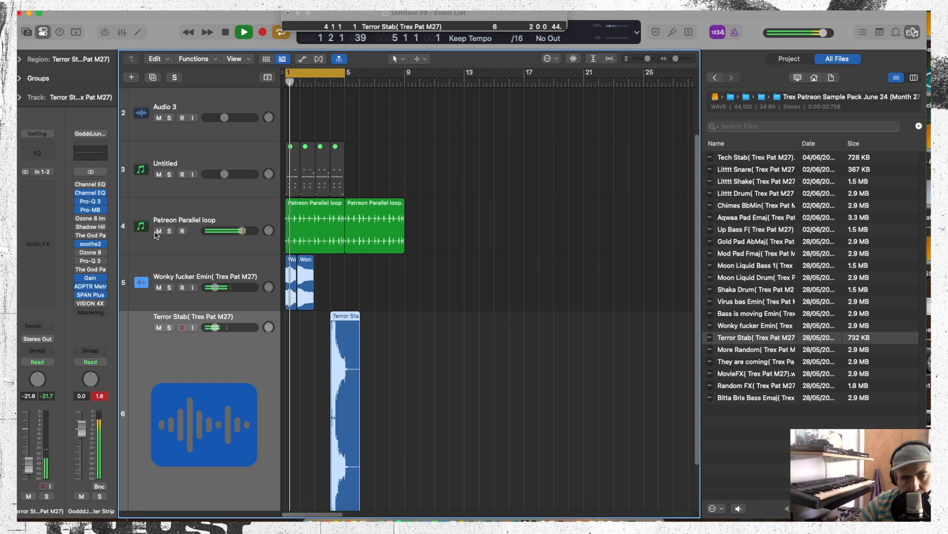
- Solo the Wonky fucker Emin bass track with both of its regions selected
click(183, 265)
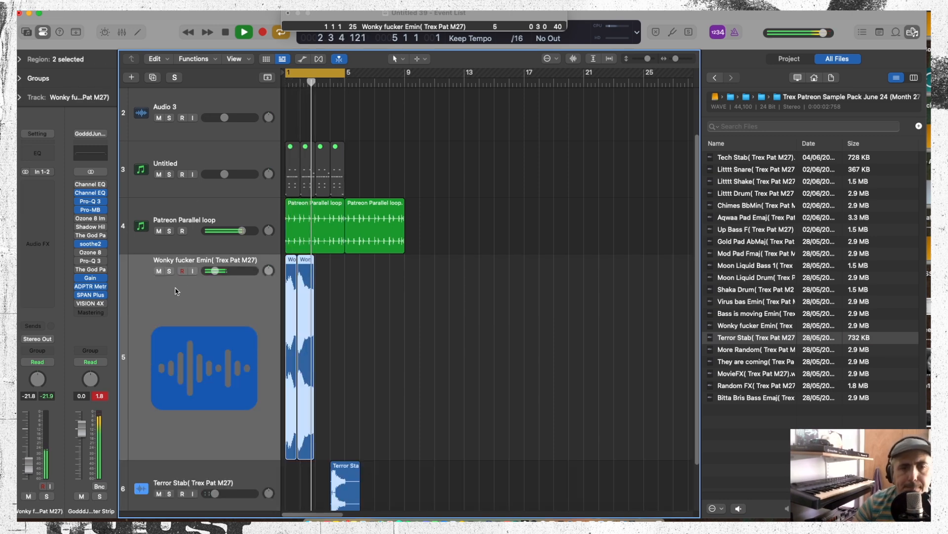
click(169, 271)
key(z)
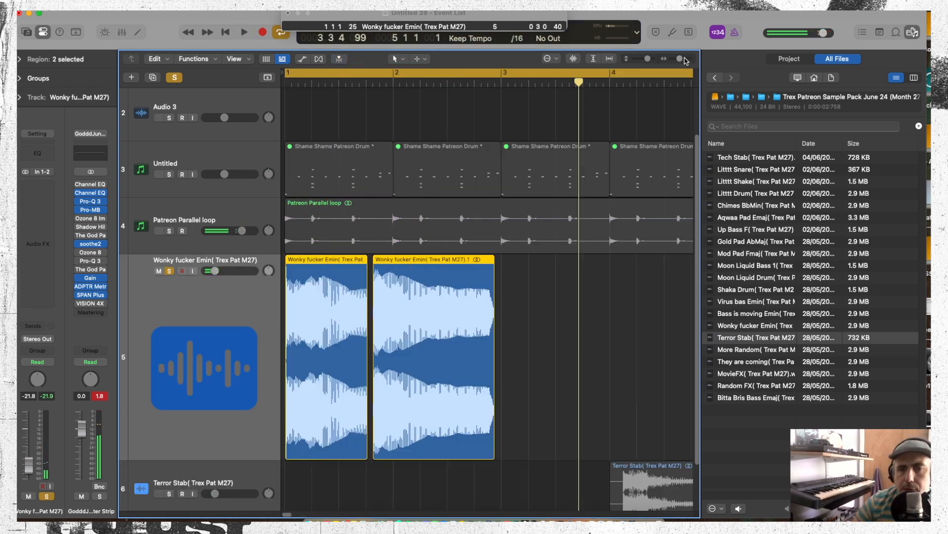
key(space)
- Set the cycle range from bar 1 to bar 3 and listen to the soloed bass stabs
click(292, 74)
drag(289, 73, 350, 78)
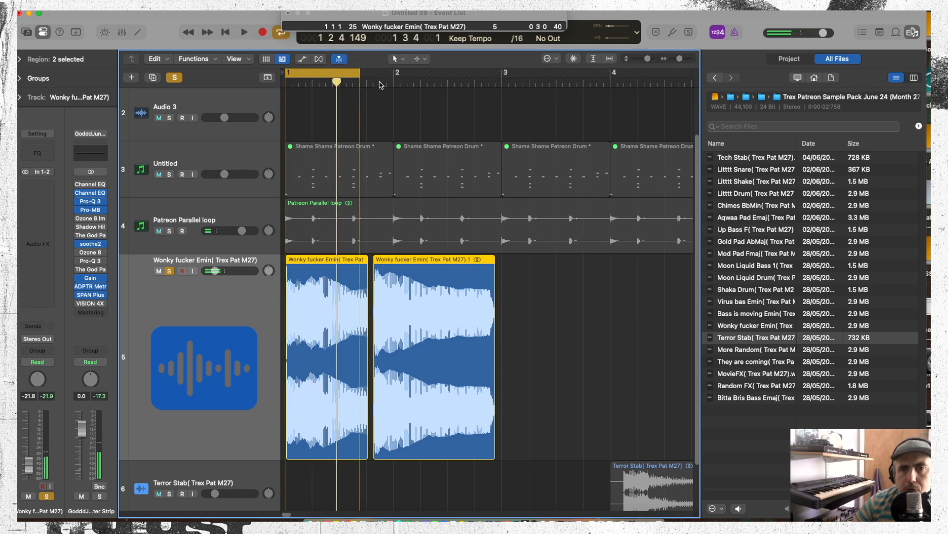
key(space)
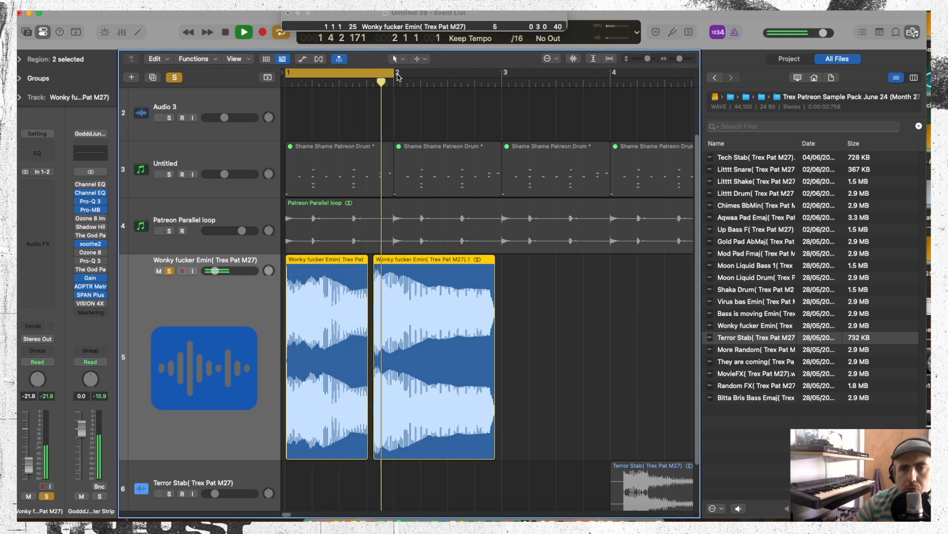
drag(396, 73, 502, 111)
key(space)
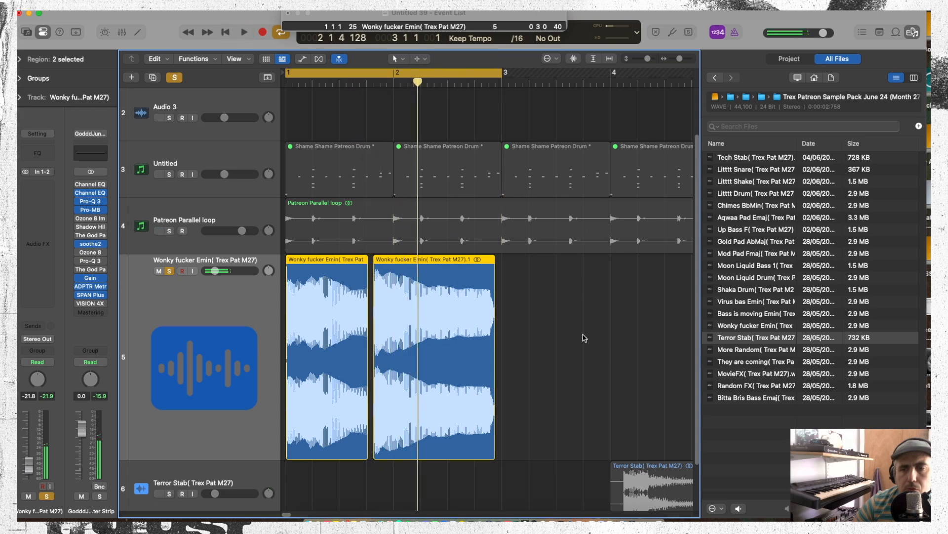
- Give both selected bass regions a fade-in of 3 and a fade-out of 1, and play them back
click(18, 60)
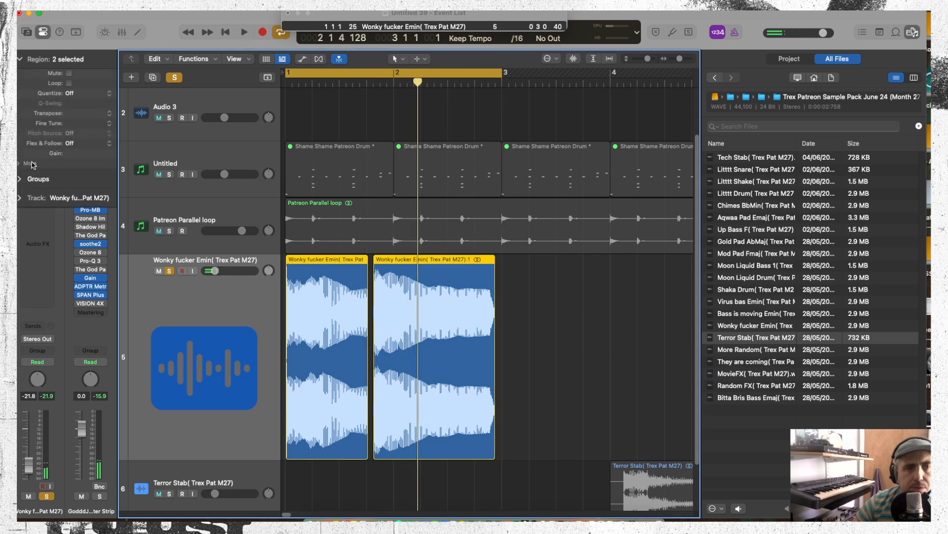
click(18, 164)
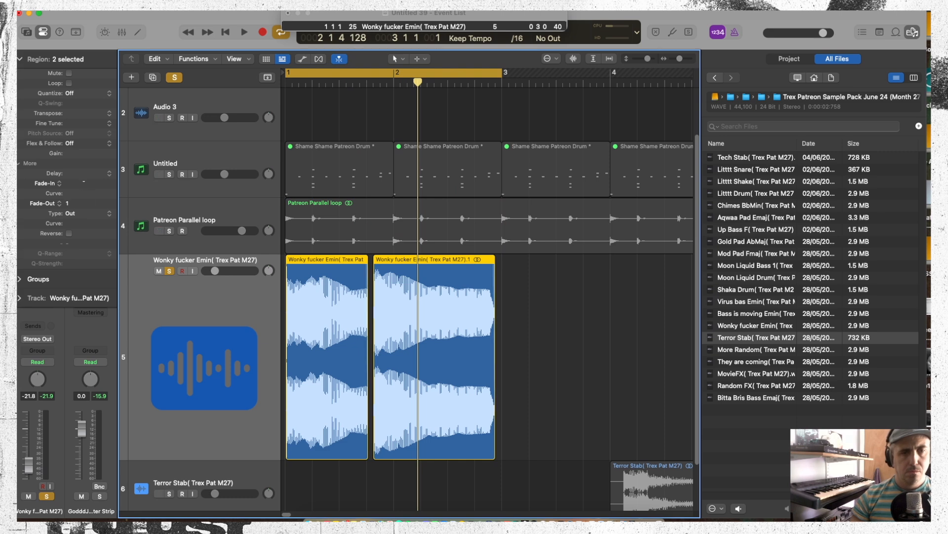
key(space)
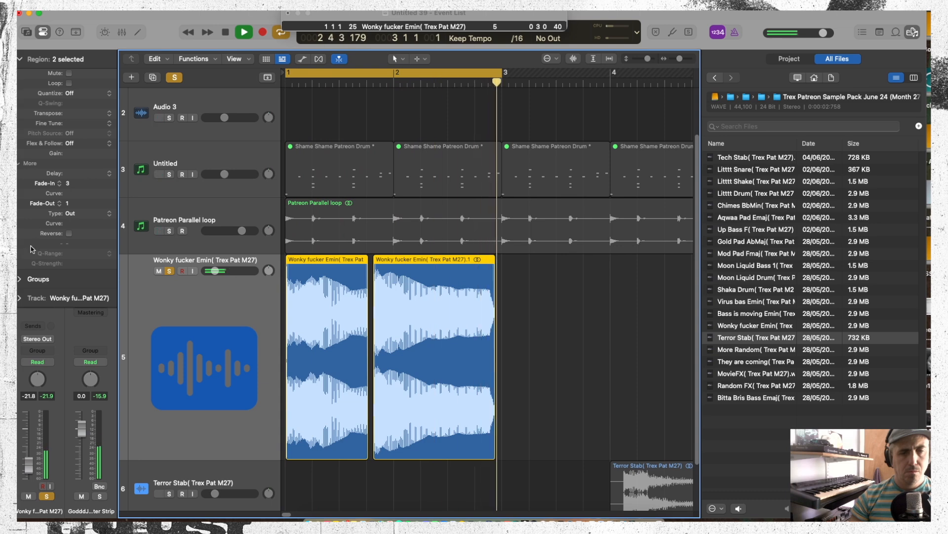
click(20, 61)
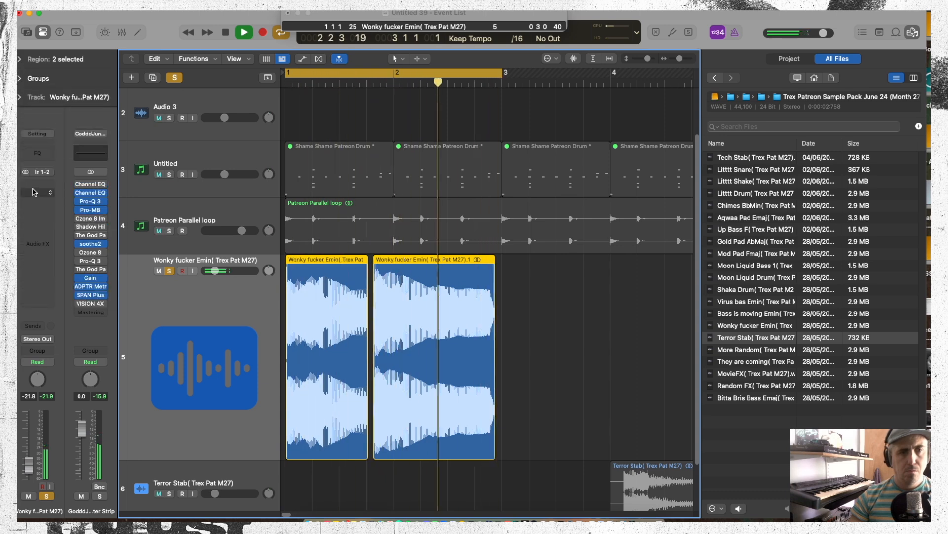
- Insert a Channel EQ on the soloed bass track
click(37, 152)
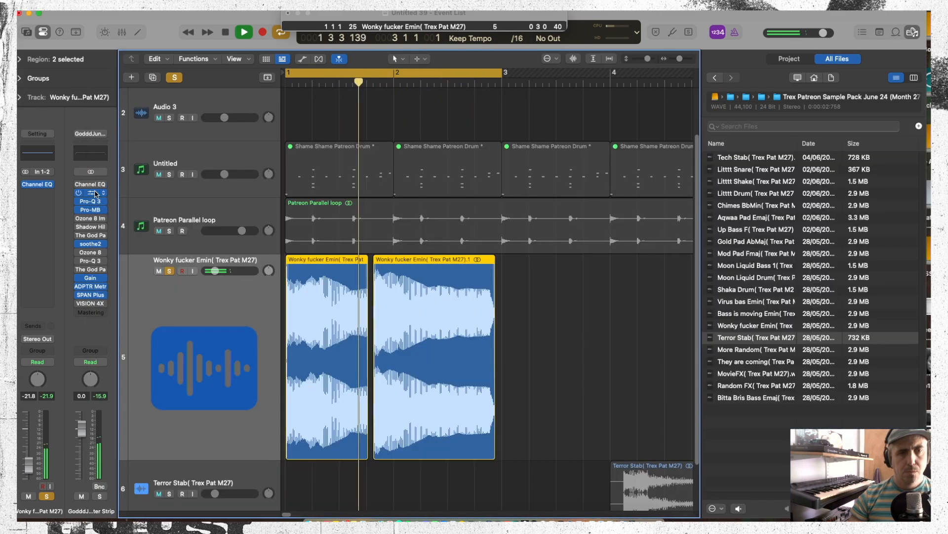
click(98, 114)
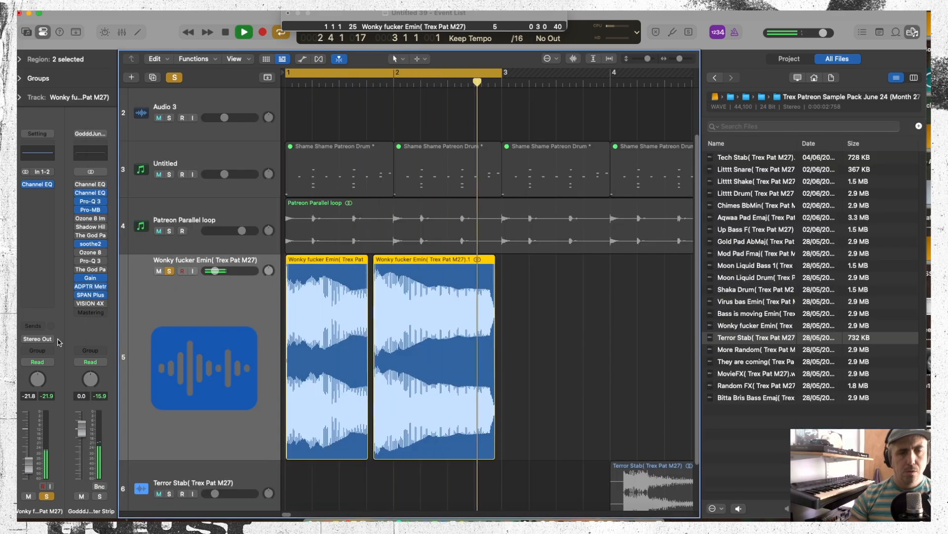
- Route the output of the Wonky fucker Emin track to Bus 3, the bass bus
click(35, 339)
mouse_move(54, 381)
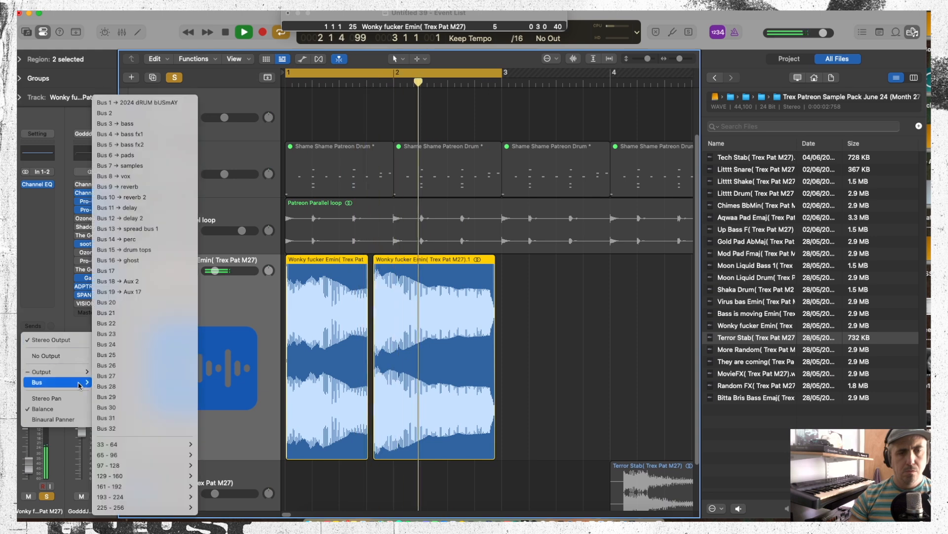
click(107, 123)
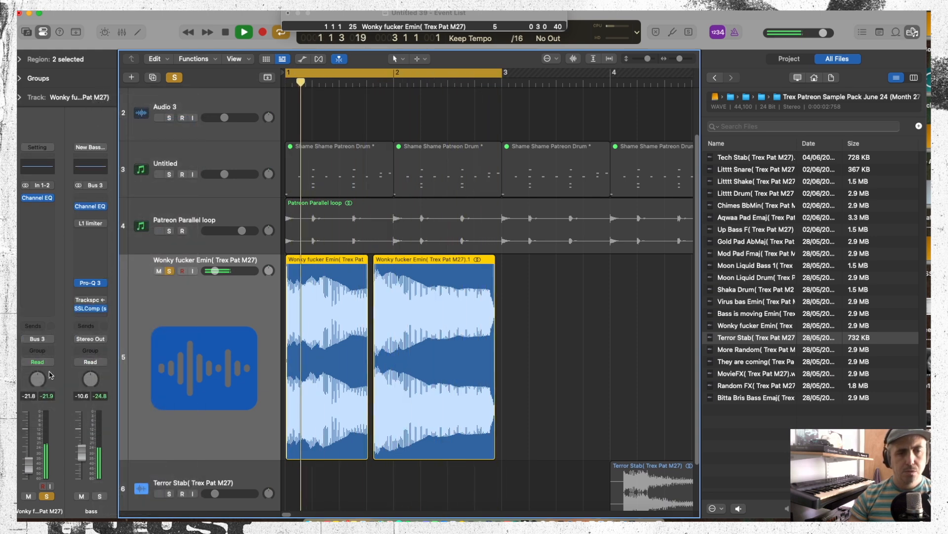
- Check the Trackspacer on the bass bus, clear the active solo and play the bass together with the drum loop
click(83, 301)
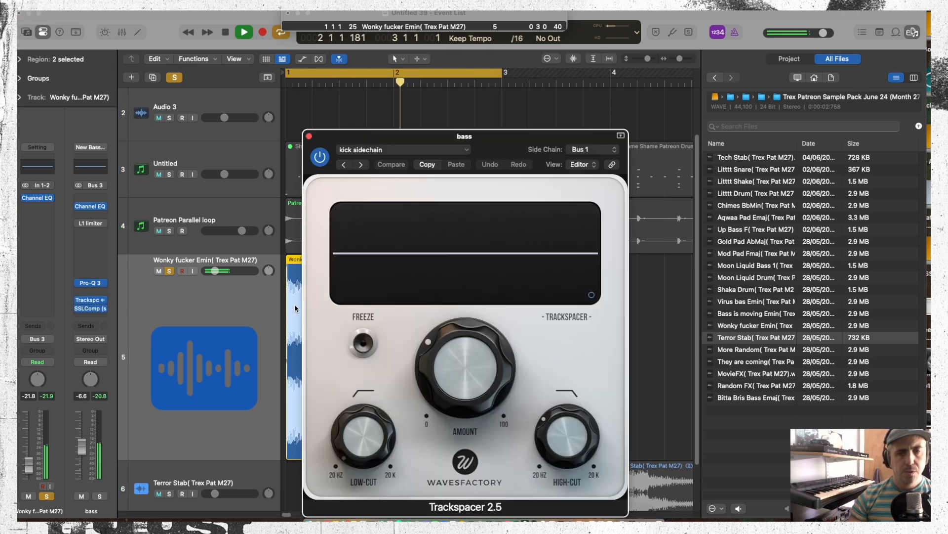
key(space)
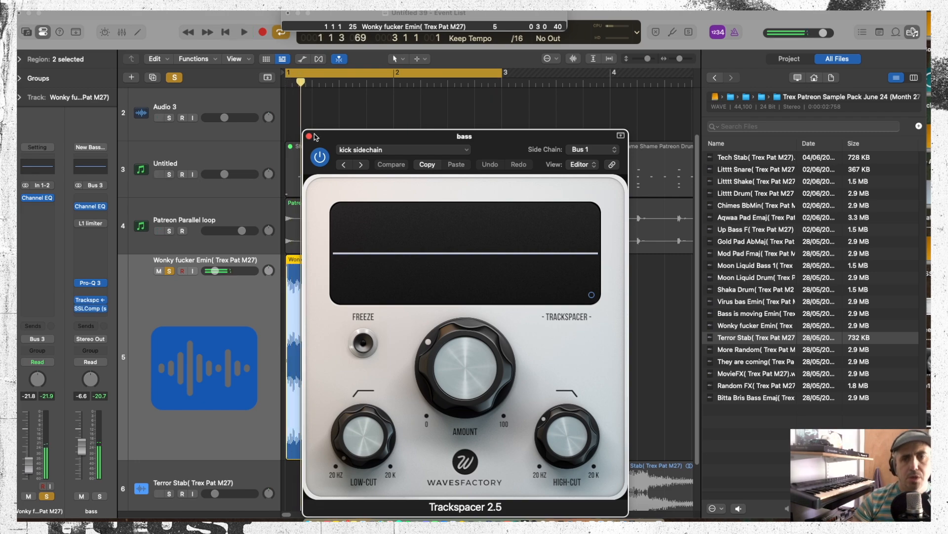
click(308, 137)
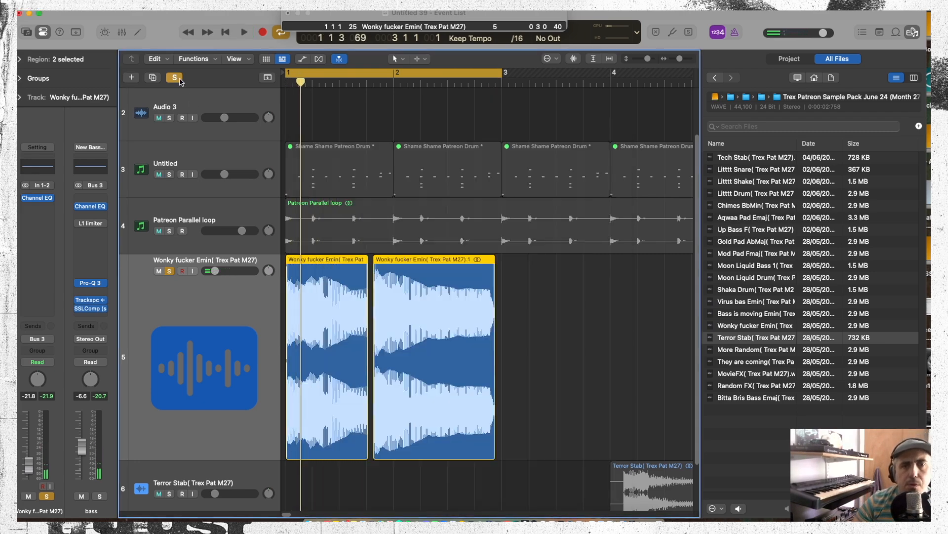
click(176, 78)
key(space)
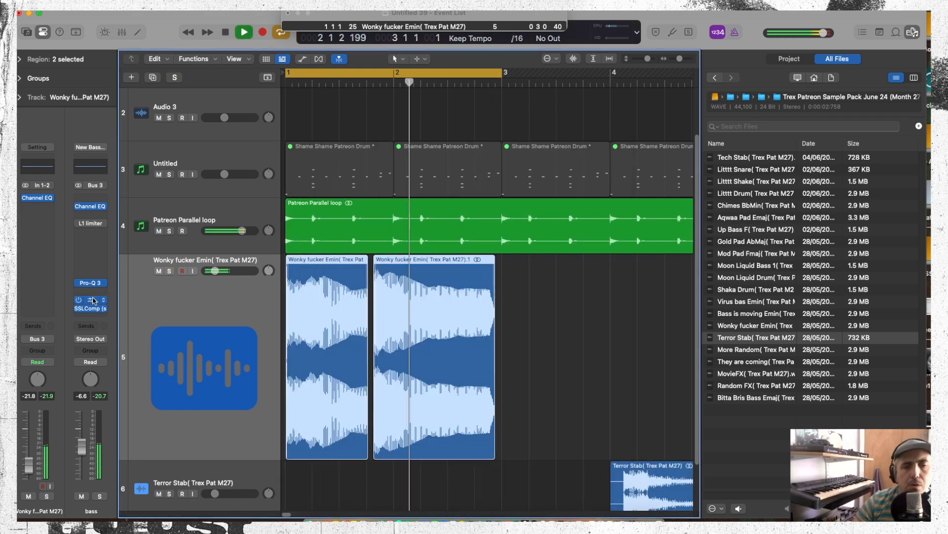
- Check the bass bus's Trackspacer against the Patreon Parallel loop and raise its amount slightly during playback
click(94, 300)
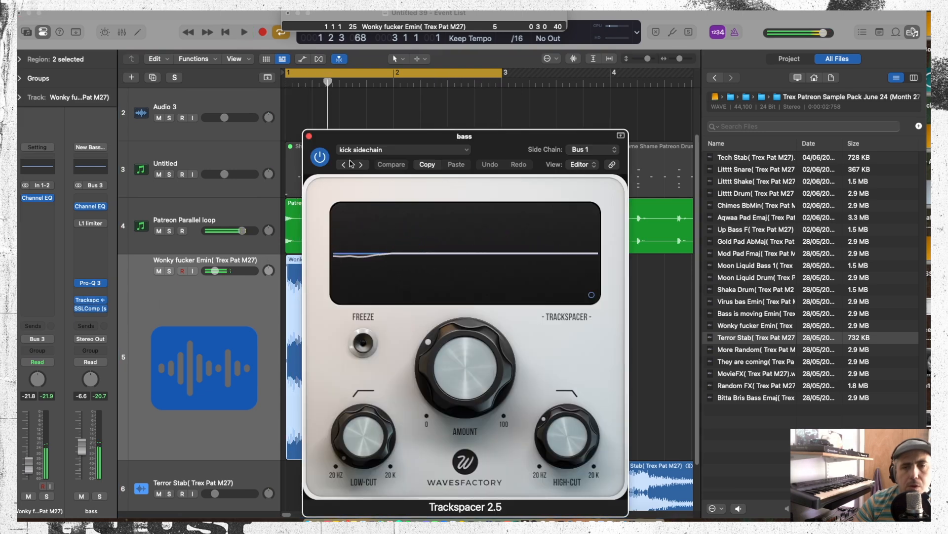
drag(506, 143, 778, 105)
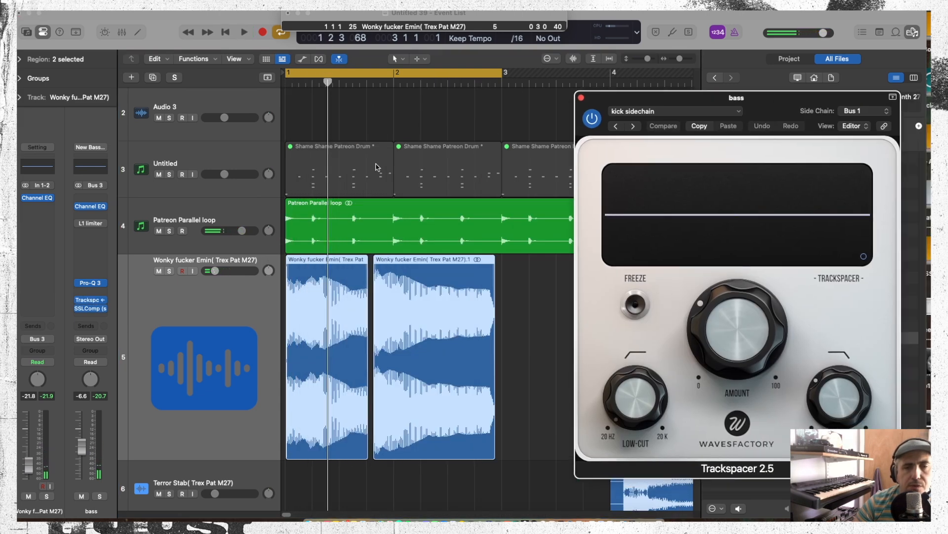
click(239, 204)
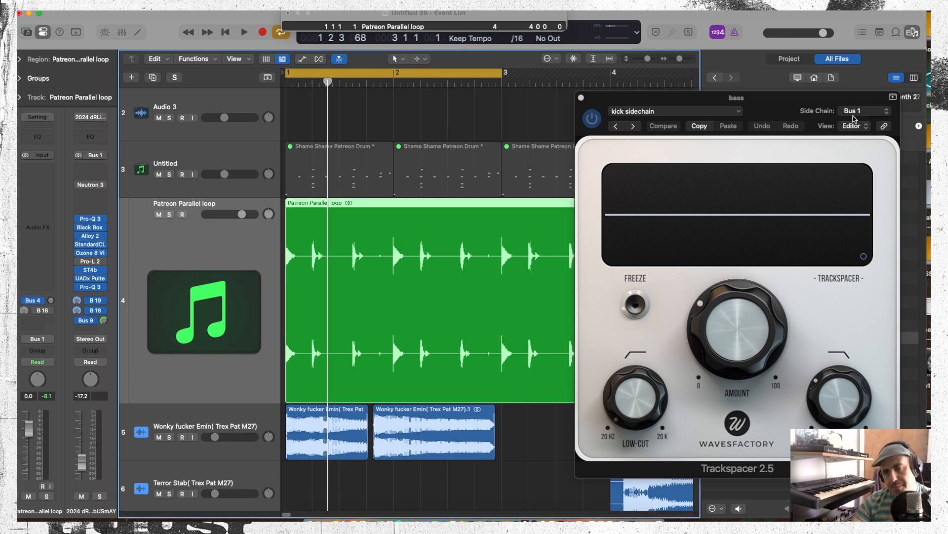
key(space)
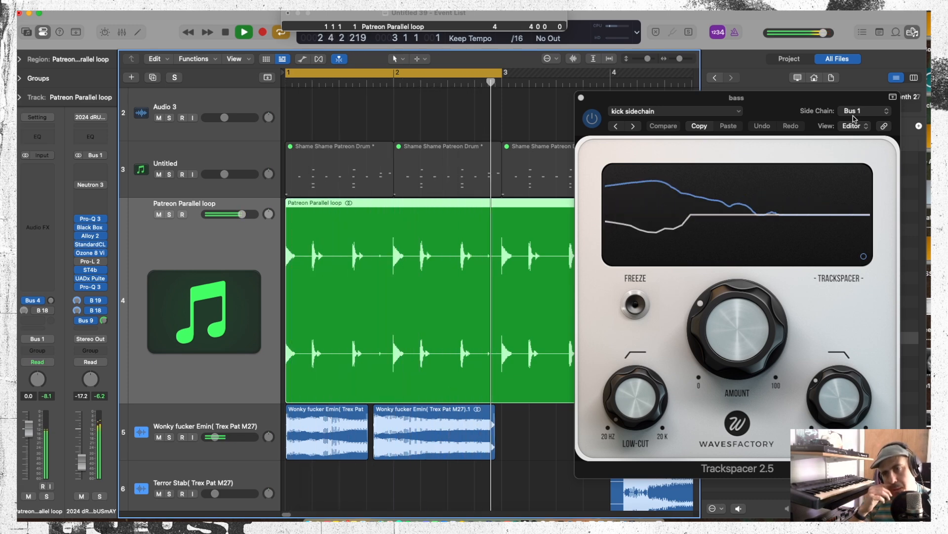
key(space)
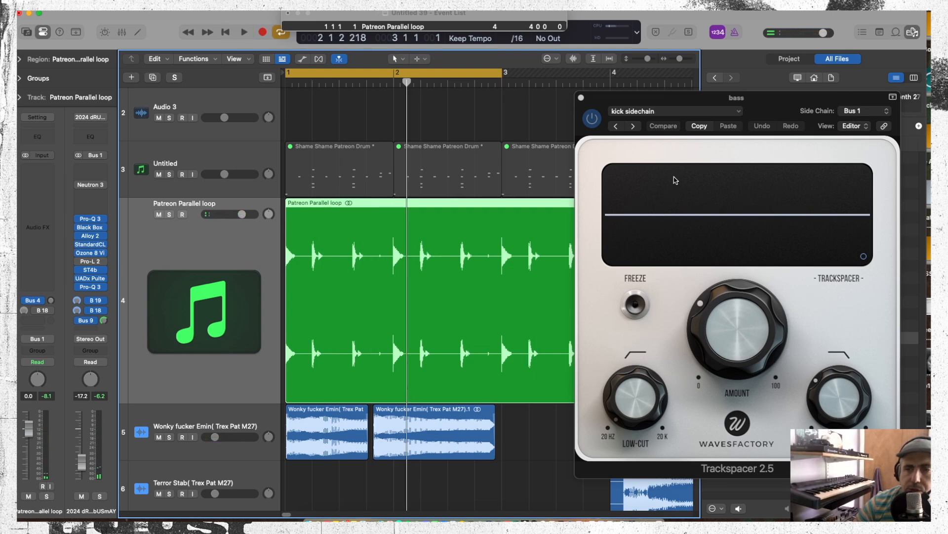
drag(691, 357, 712, 309)
key(space)
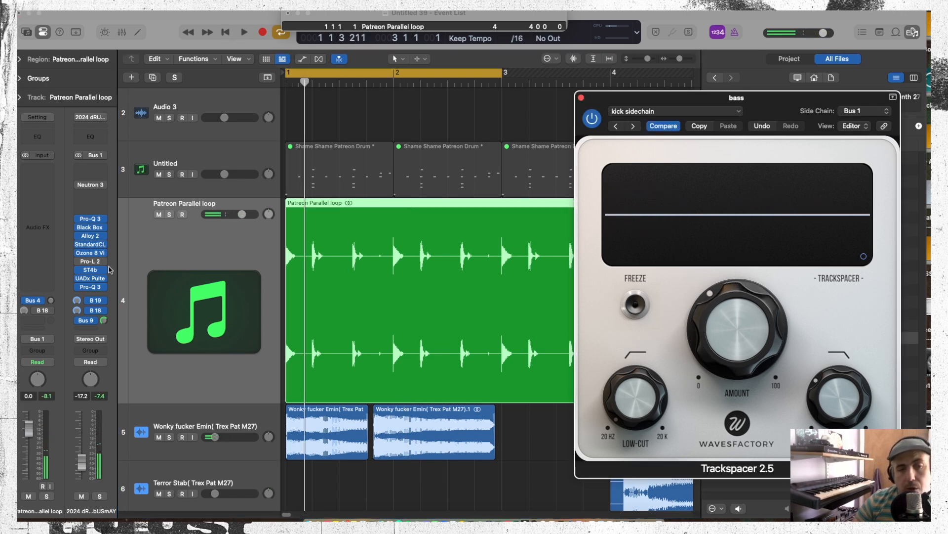
- Adjust the threshold and make-up gain of the SSLComp on the bass bus while playing the loop
click(164, 436)
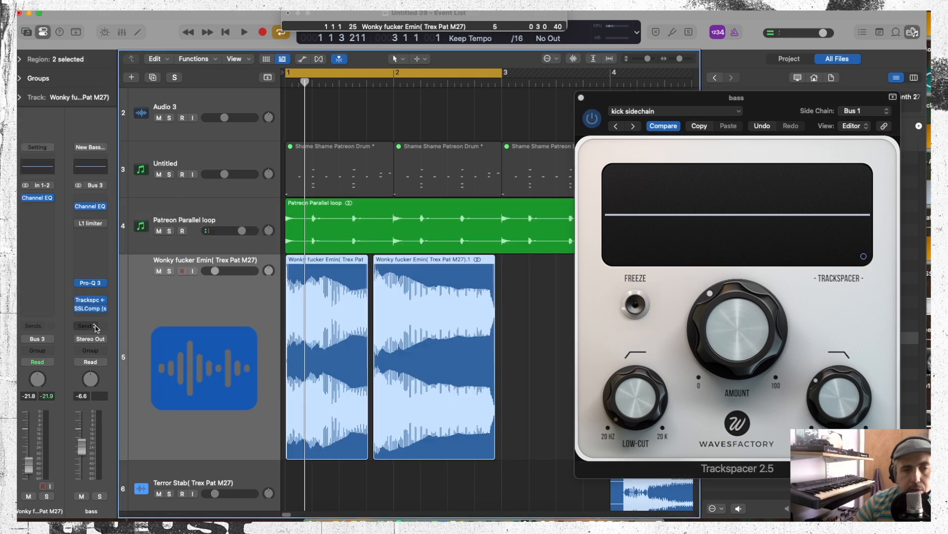
click(91, 309)
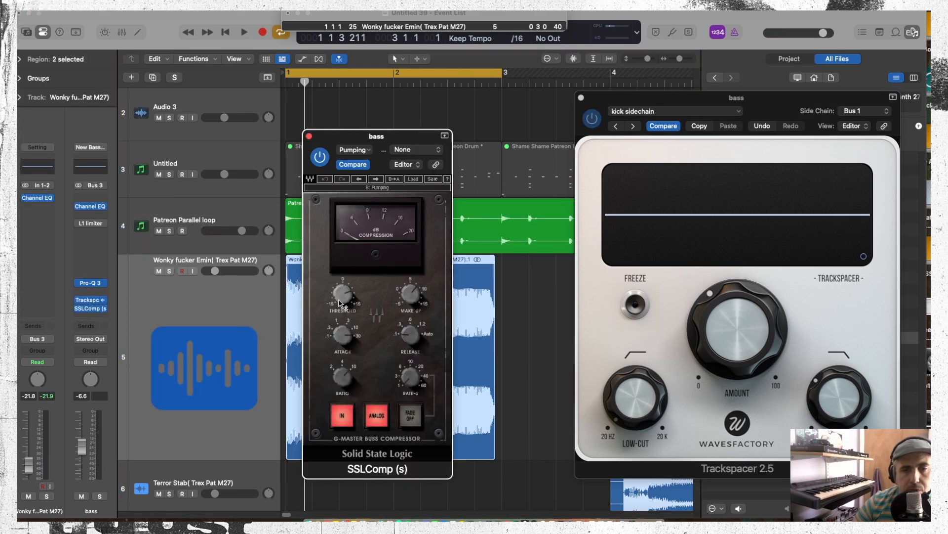
key(space)
mouse_move(341, 300)
mouse_down()
mouse_move(343, 316)
mouse_move(343, 307)
mouse_up()
drag(410, 296, 410, 289)
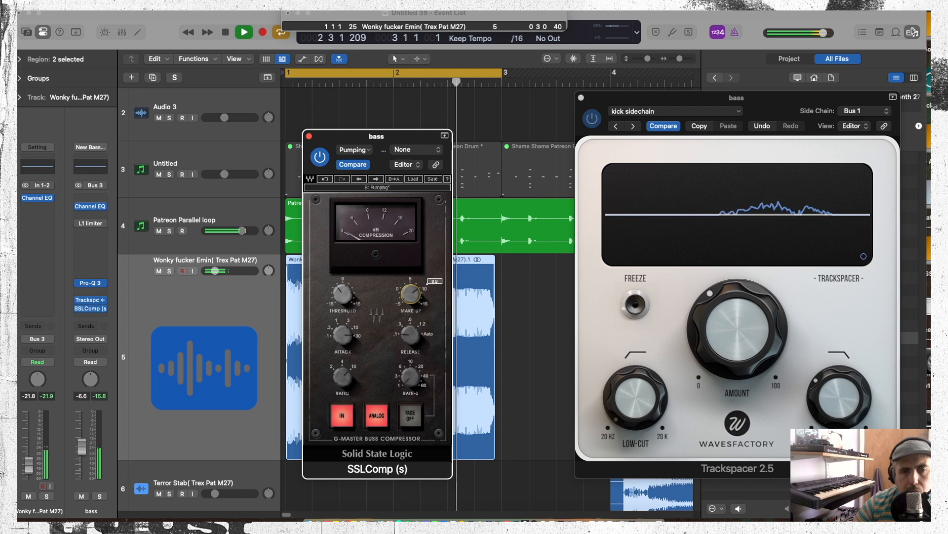
click(309, 136)
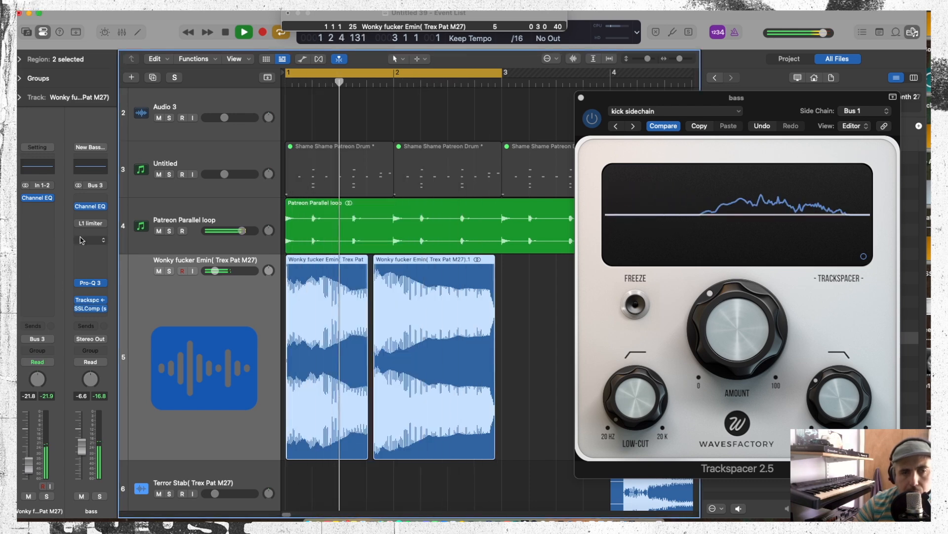
key(space)
- Add a Bus 20 send to the bass track and insert a stereo Compressor on the resulting aux channel
click(45, 329)
mouse_move(62, 342)
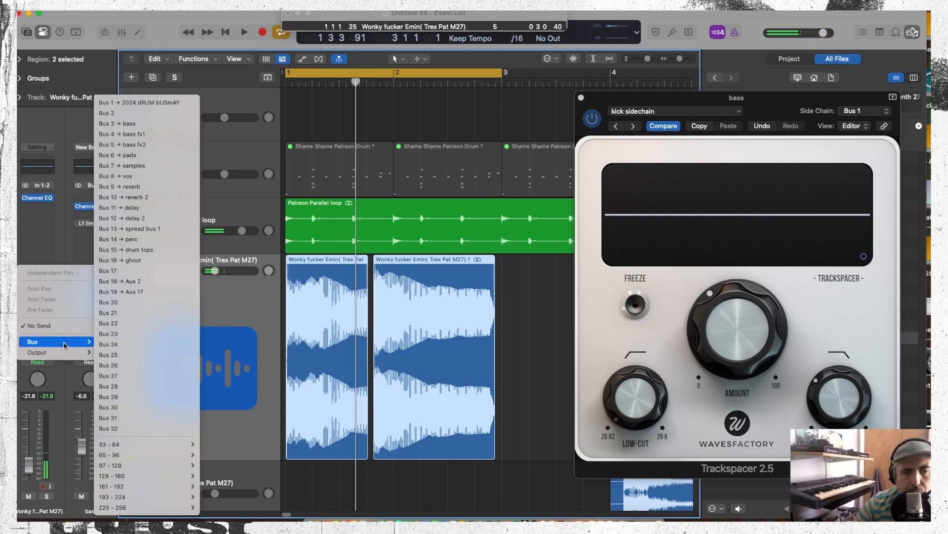
click(109, 302)
click(100, 303)
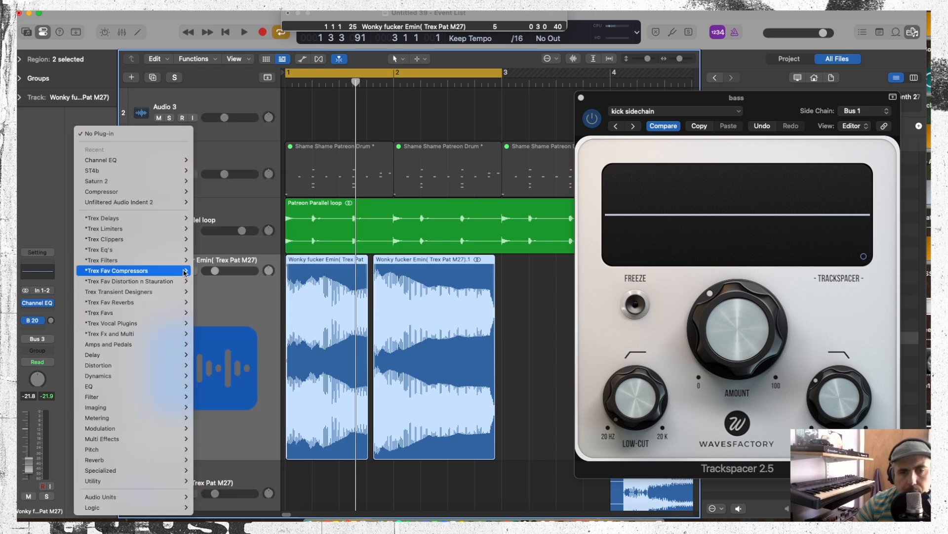
mouse_move(149, 271)
mouse_move(266, 334)
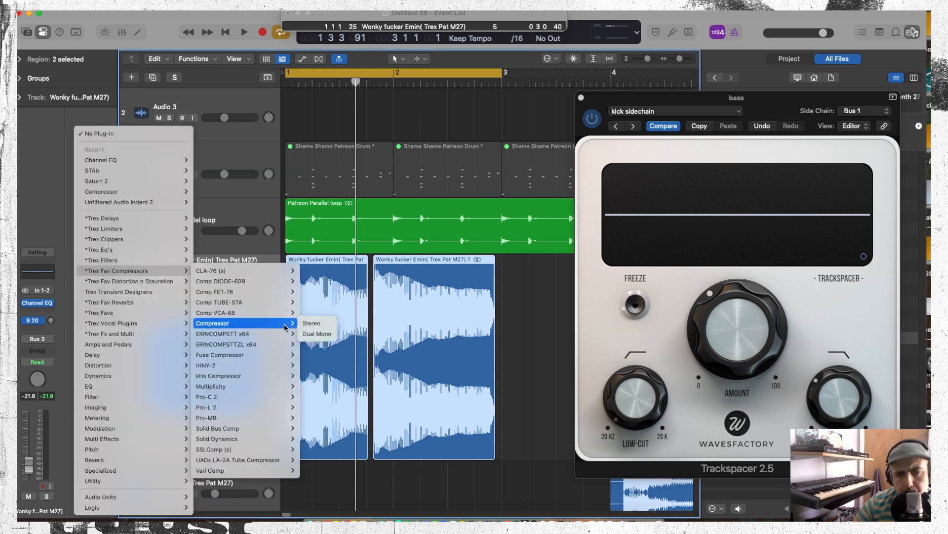
click(328, 326)
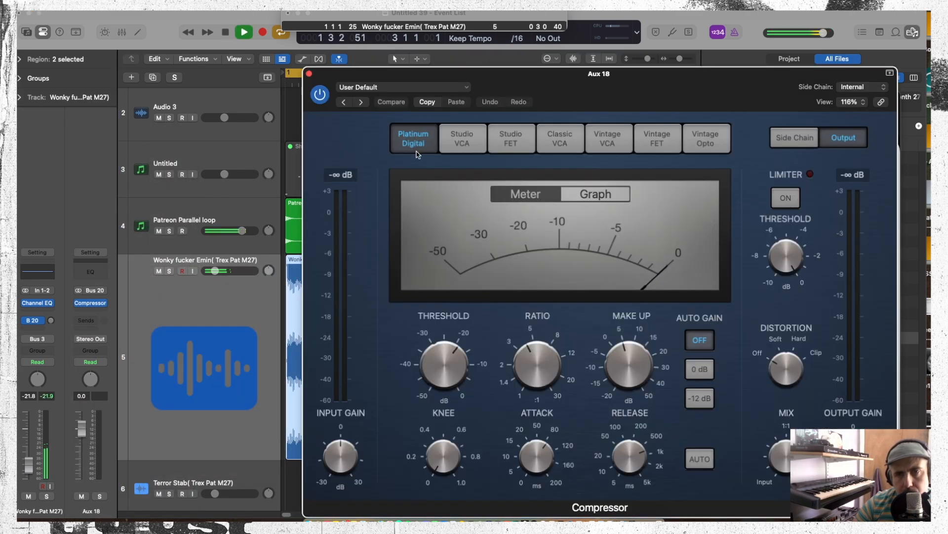
- Load the Parallel Bass preset in the aux compressor and set the Bus 20 send to pre fader
click(393, 92)
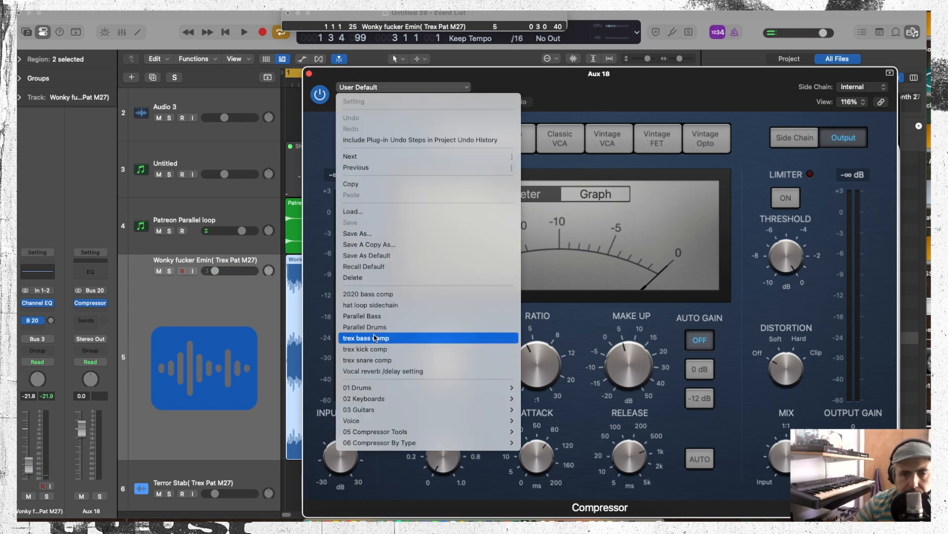
click(372, 316)
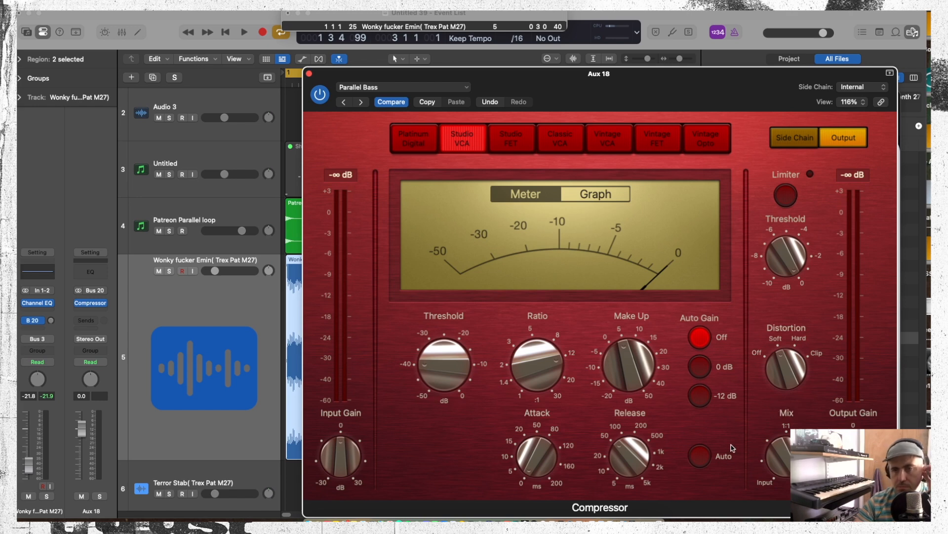
click(40, 325)
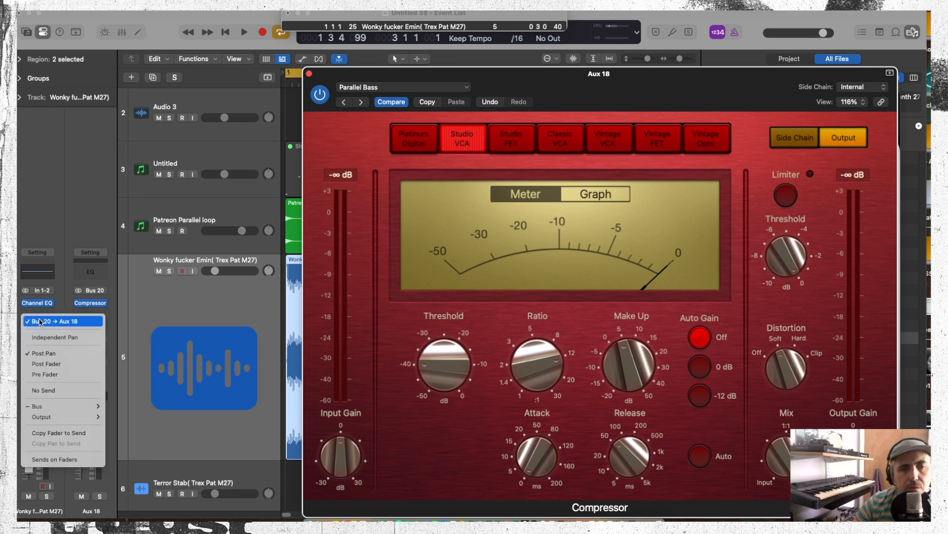
click(66, 374)
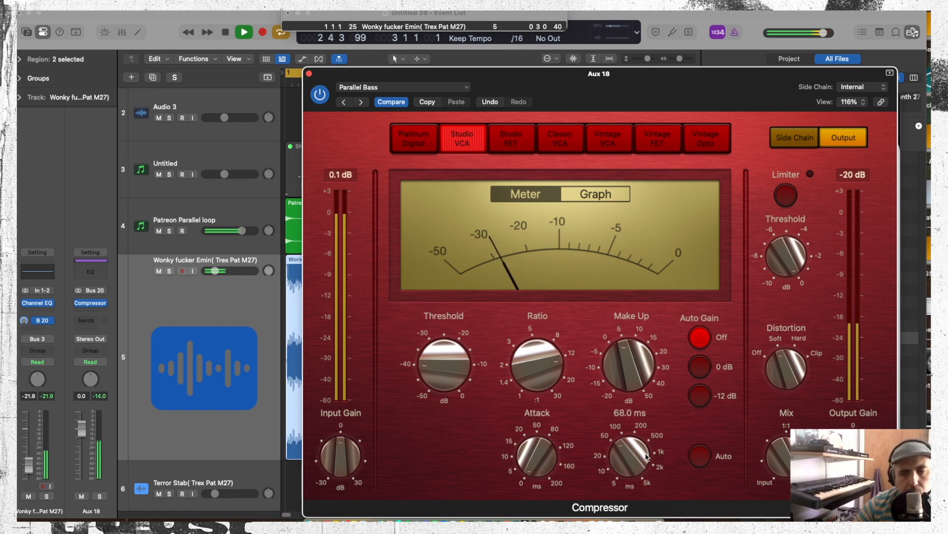
- Solo Aux 18 and raise the make-up gain of its compressor
click(101, 494)
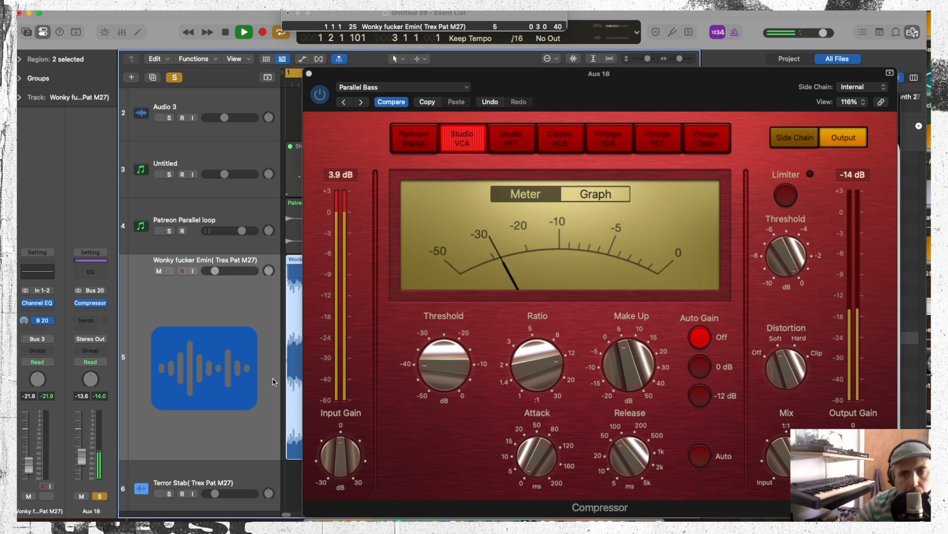
click(567, 354)
drag(629, 358, 613, 310)
mouse_move(627, 471)
mouse_down()
mouse_move(648, 452)
mouse_move(627, 460)
mouse_move(620, 478)
mouse_move(631, 457)
mouse_up()
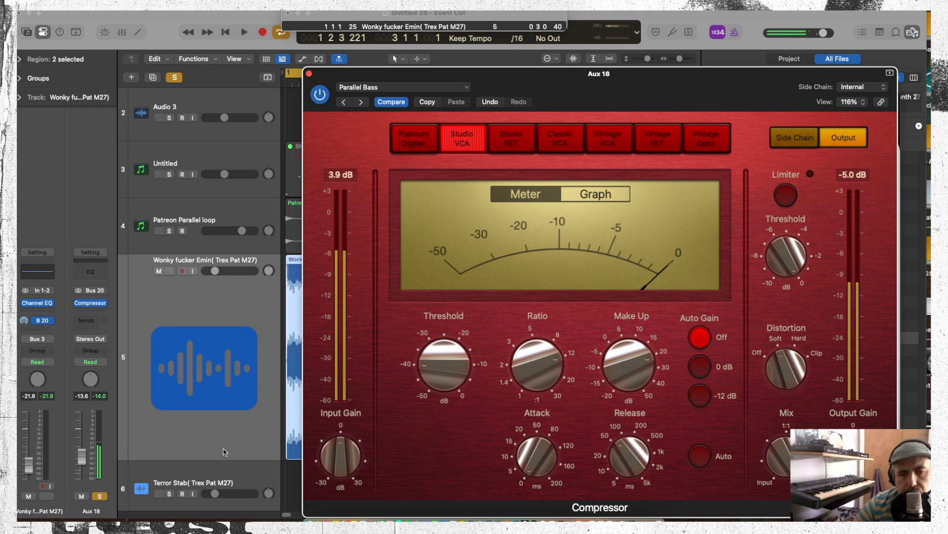
- Solo the bass track alongside Aux 18, set its fader to -12.6 dB and blend Aux 18 in at -19.0 dB
click(53, 507)
key(space)
drag(34, 475, 34, 464)
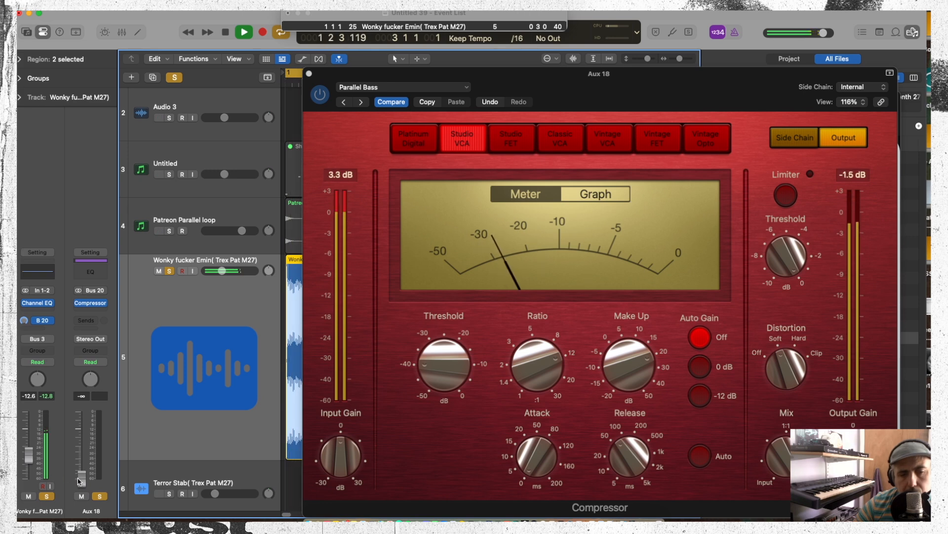
drag(82, 469, 82, 467)
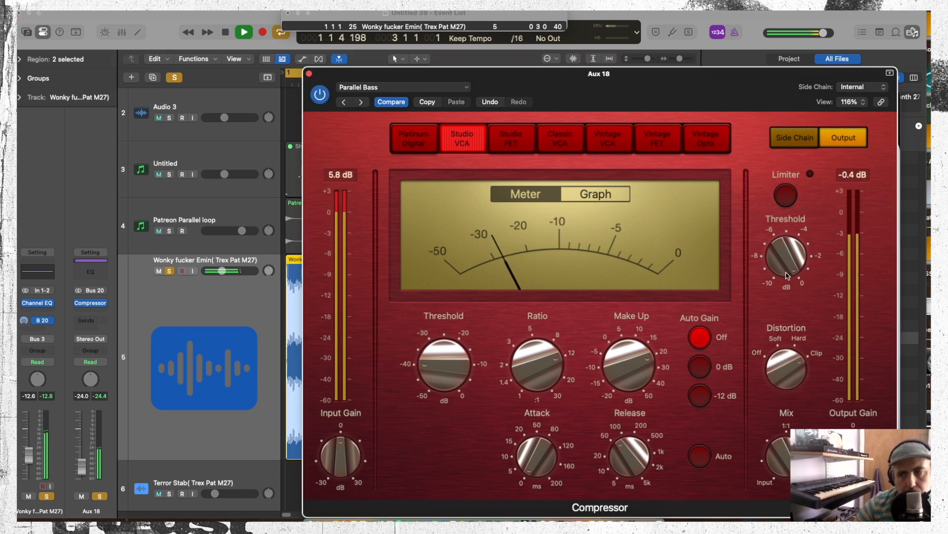
drag(786, 275, 752, 334)
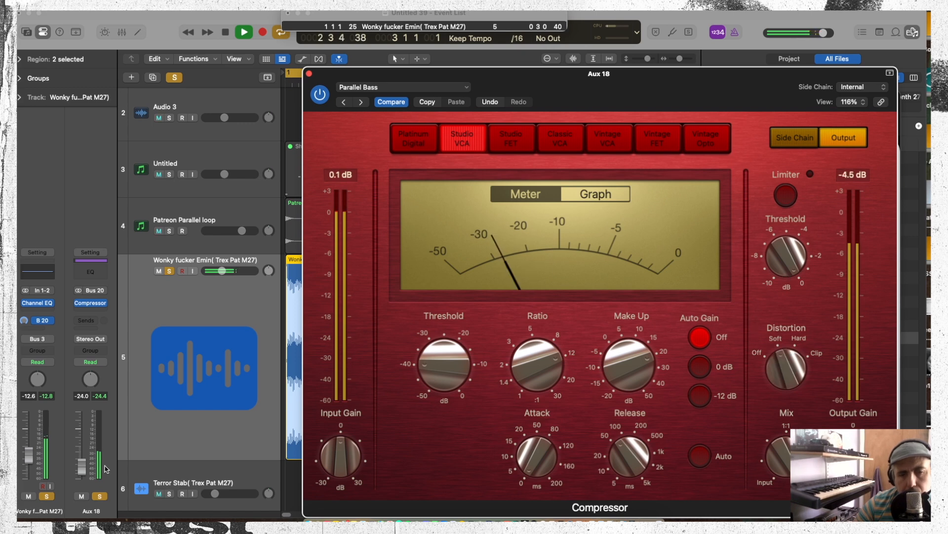
click(280, 273)
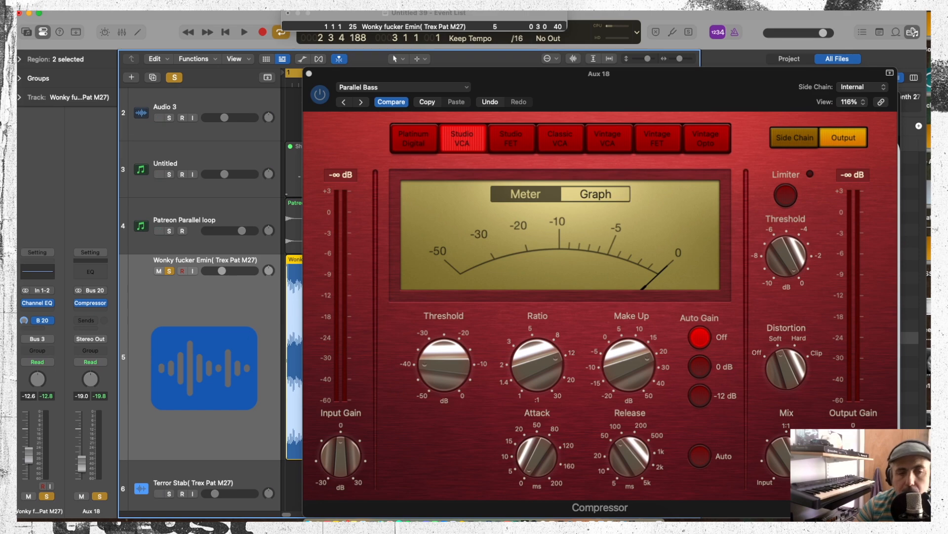
- Close the open plug-in windows and turn off the solo on Aux 18 in the mixer
click(309, 74)
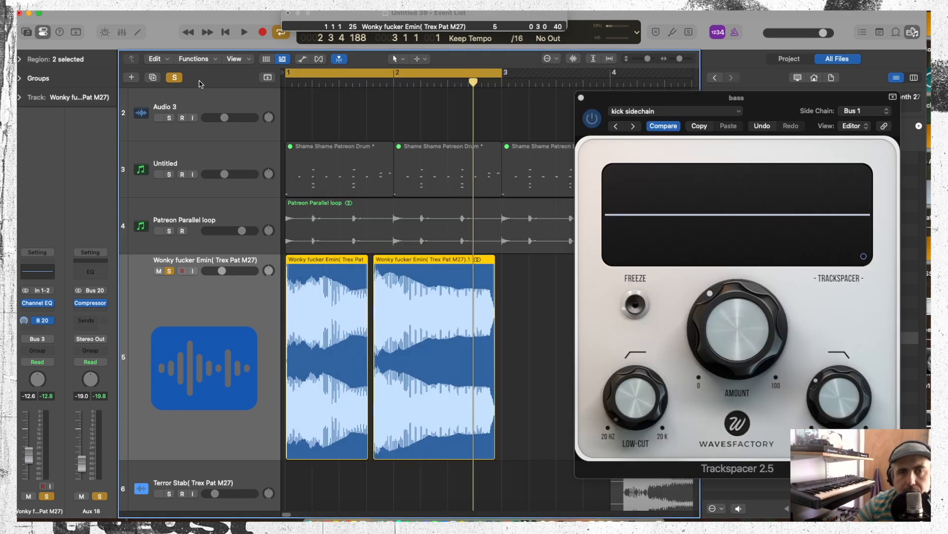
click(581, 98)
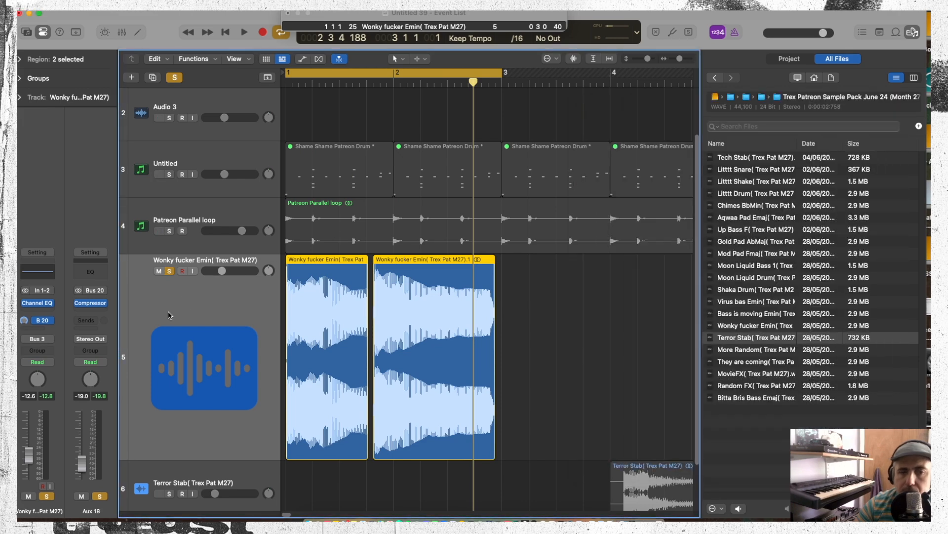
click(120, 32)
drag(238, 515, 652, 518)
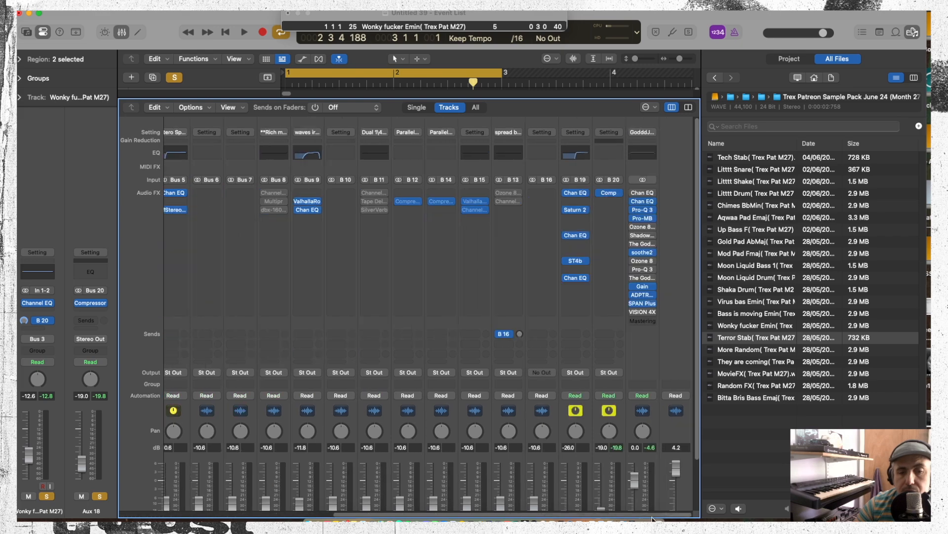
scroll(514, 440, down, 3)
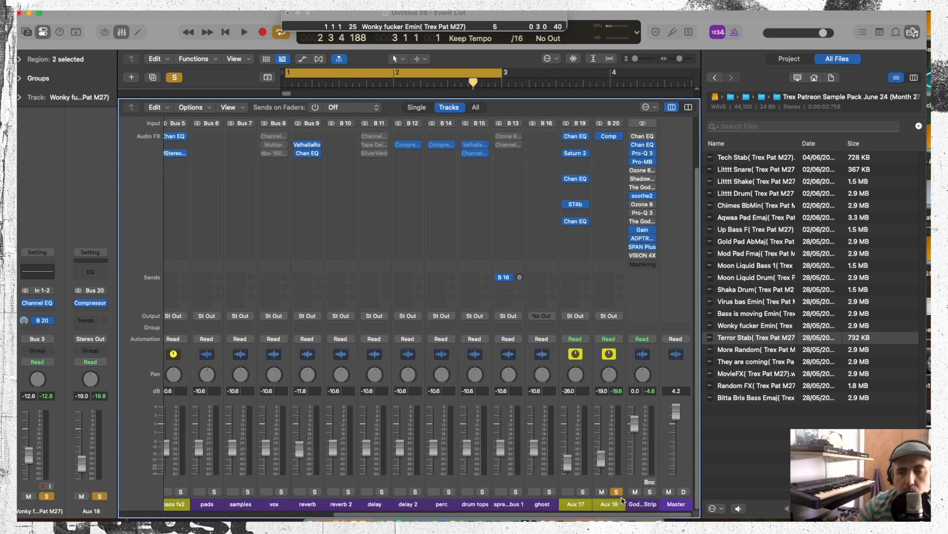
click(610, 492)
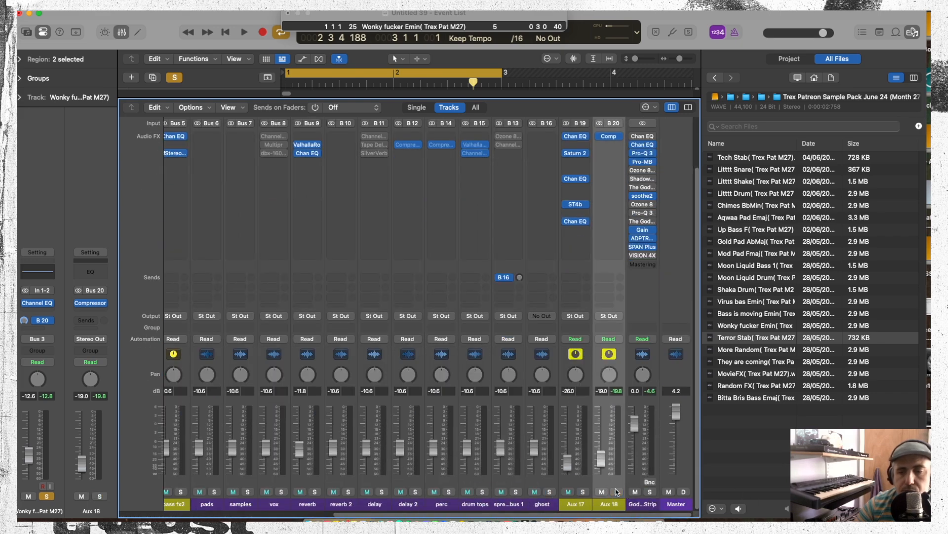
- Turn off the bass track's solo during playback and place the master strip's SPAN Plus analyzer clear of the channel's inserts
key(space)
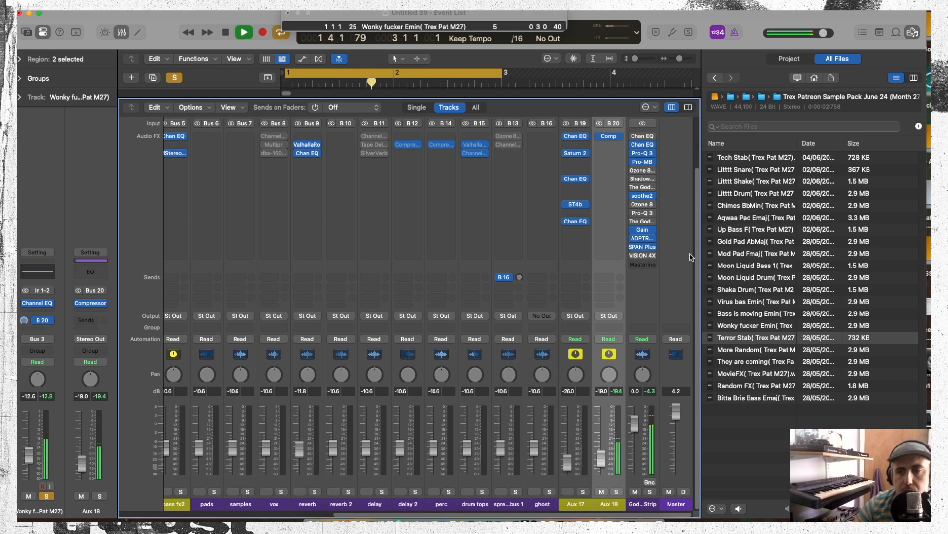
click(47, 496)
click(641, 245)
click(641, 245)
click(643, 247)
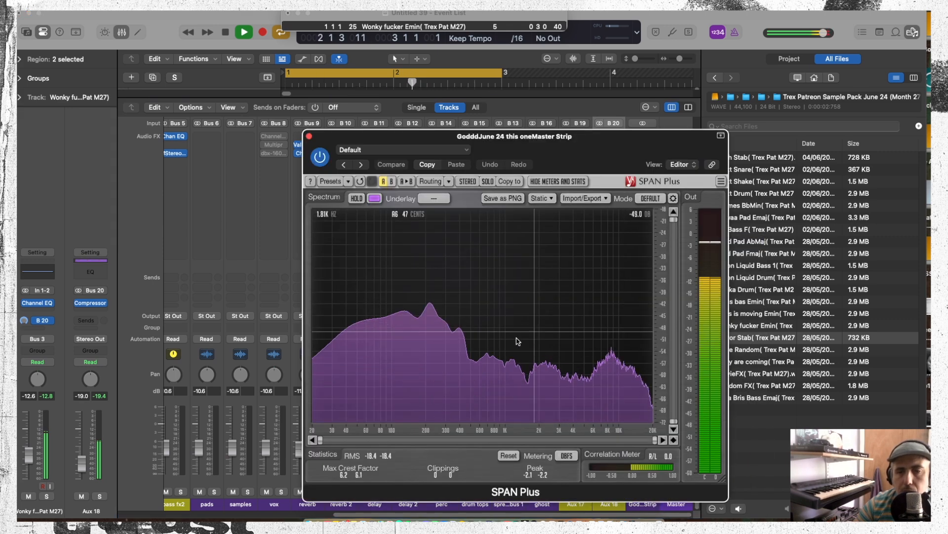
drag(353, 137, 164, 15)
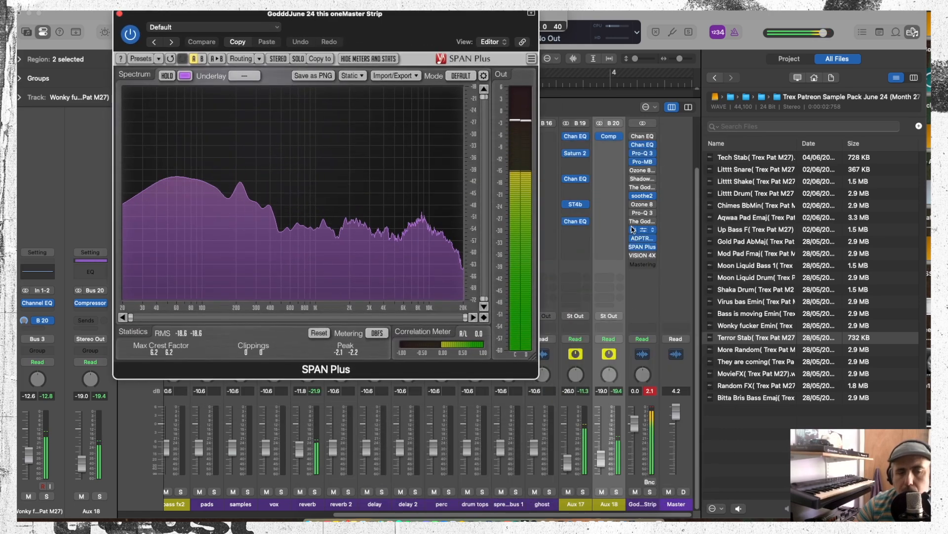
- Enable Shadow Hills and Ozone 8 on the master strip, reset the master fader, and set the master volume to -8.9 dB
alt+click(675, 411)
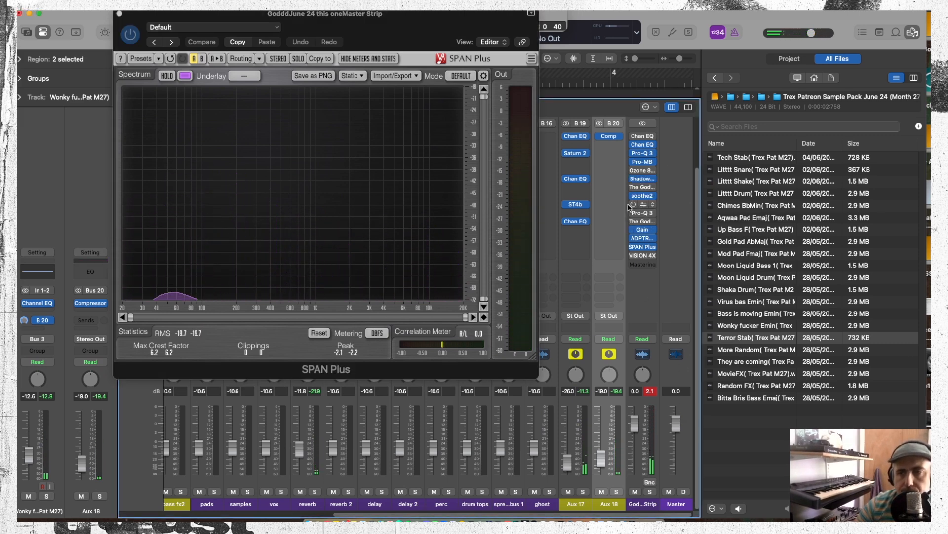
key(space)
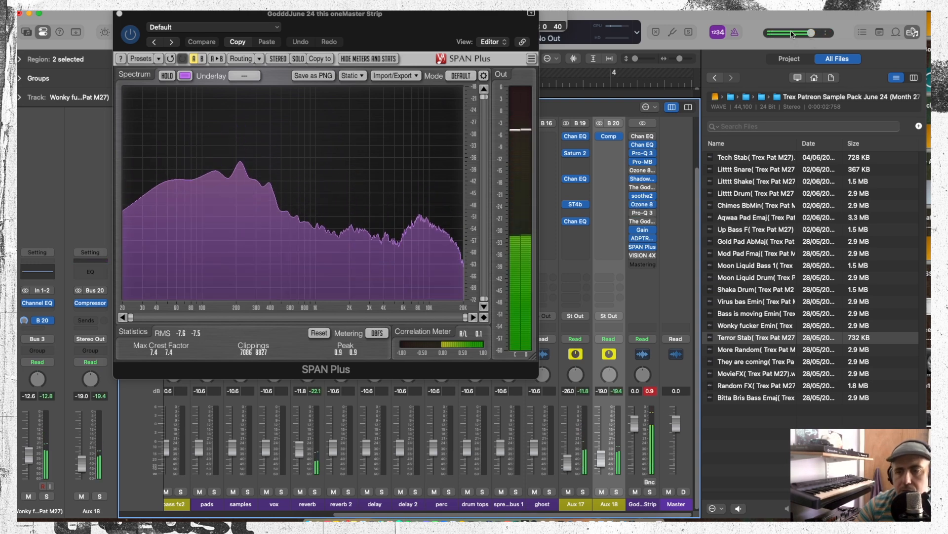
drag(810, 33, 771, 36)
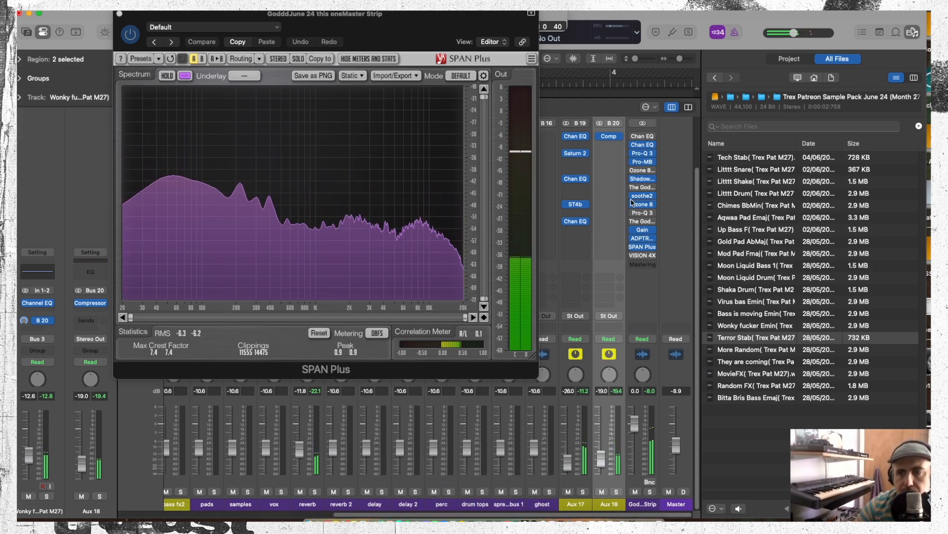
- Check the Shadow Hills compressor on the master strip and raise the Ozone 8 output to +1.1 dB
click(642, 180)
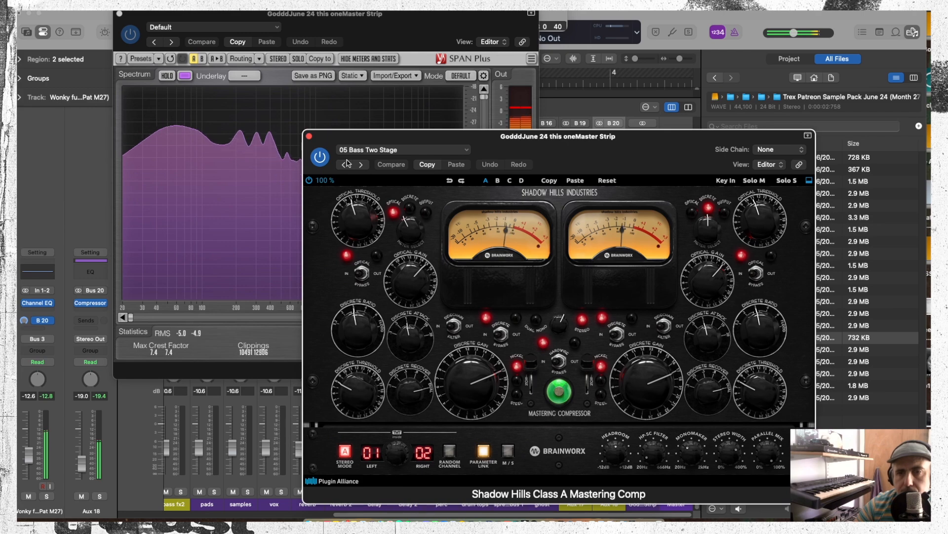
click(309, 136)
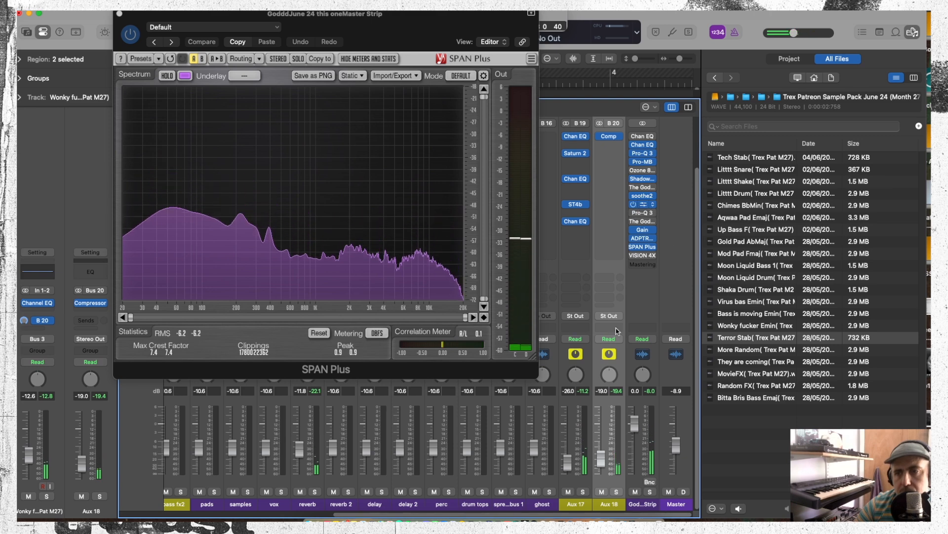
click(642, 204)
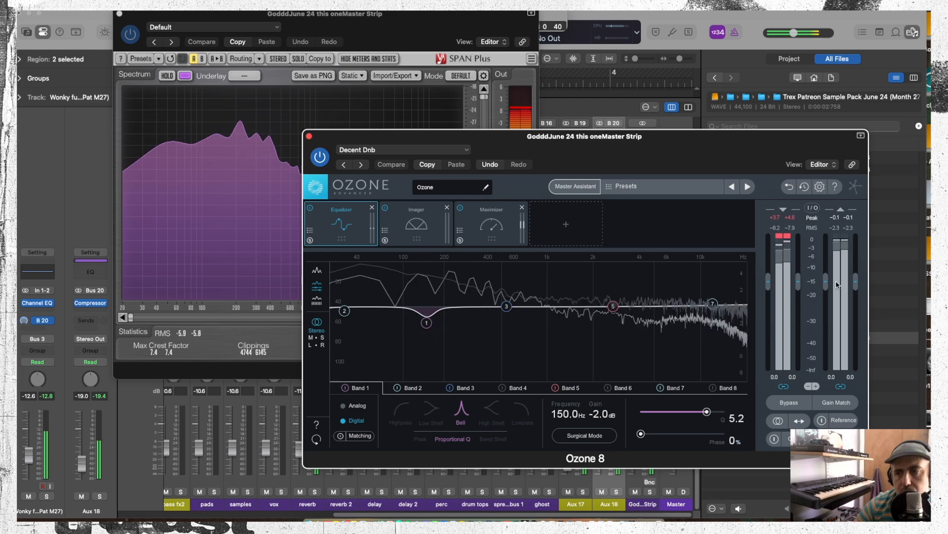
drag(829, 291, 832, 280)
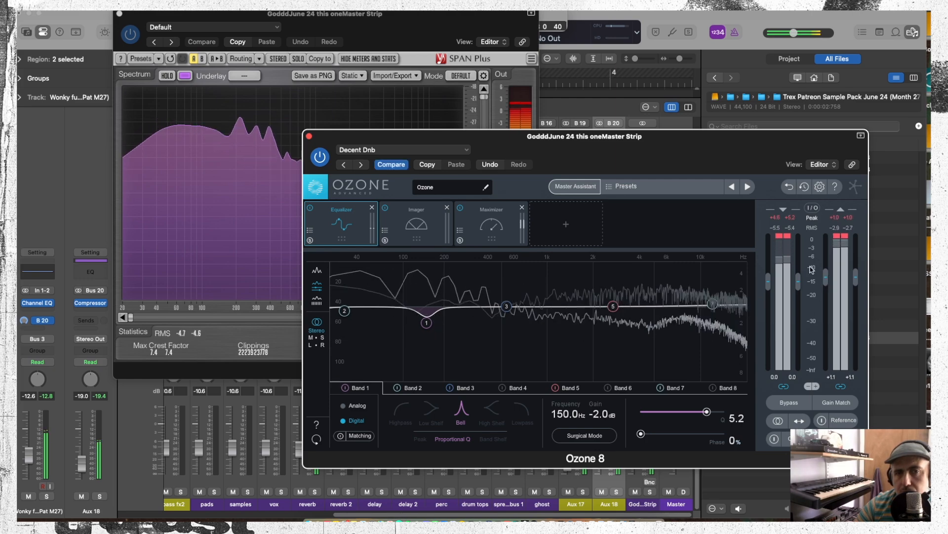
key(super+w)
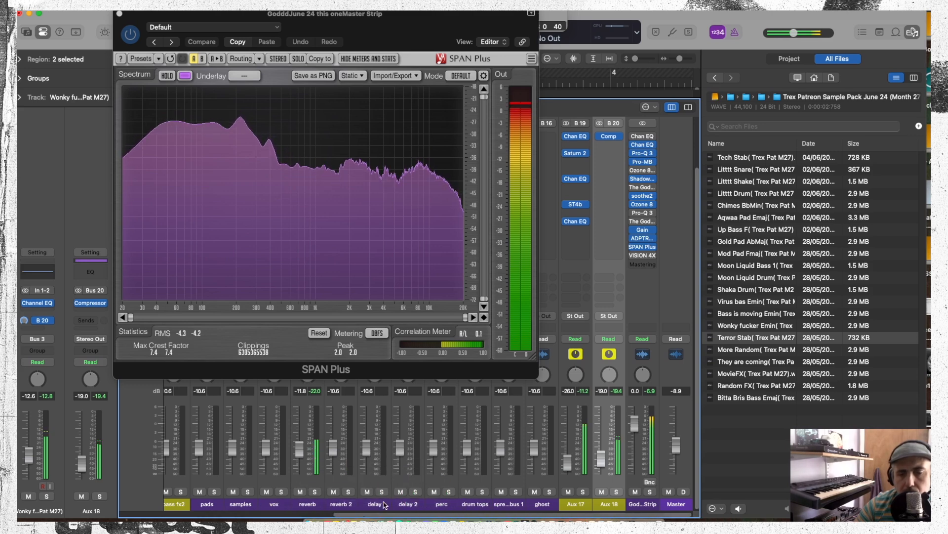
- Rebalance the low end during playback by setting the bass bus to -14.2 dB and Aux 18 to -28.5 dB
scroll(383, 516, left, 10)
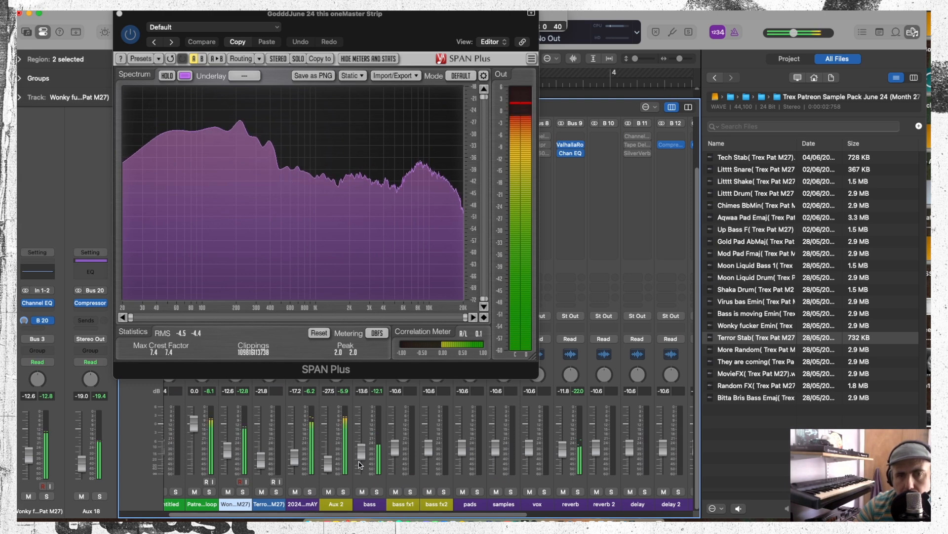
scroll(378, 515, right, 10)
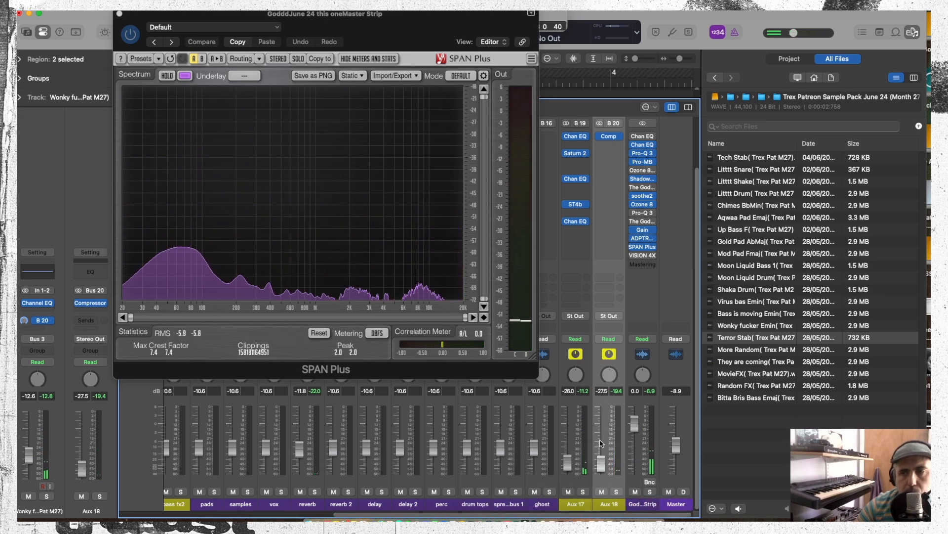
key(space)
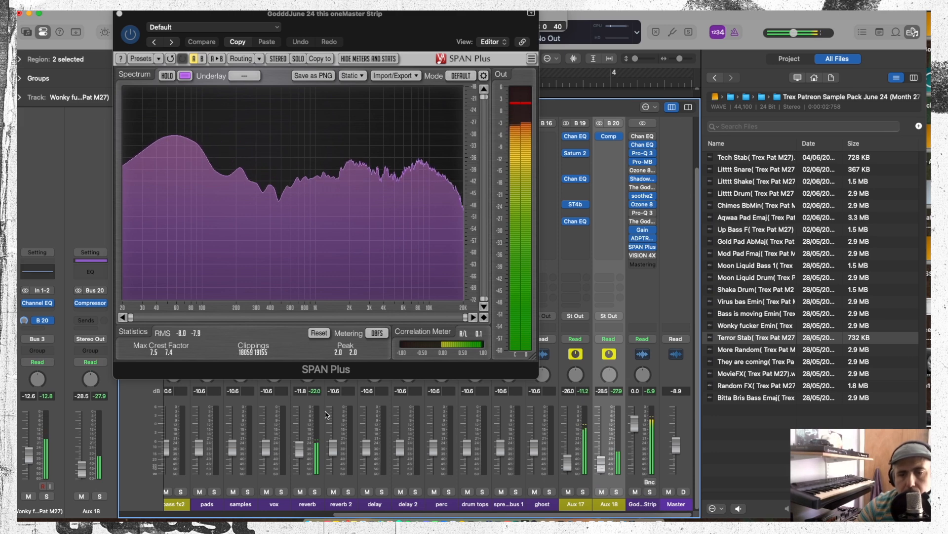
drag(368, 515, 267, 514)
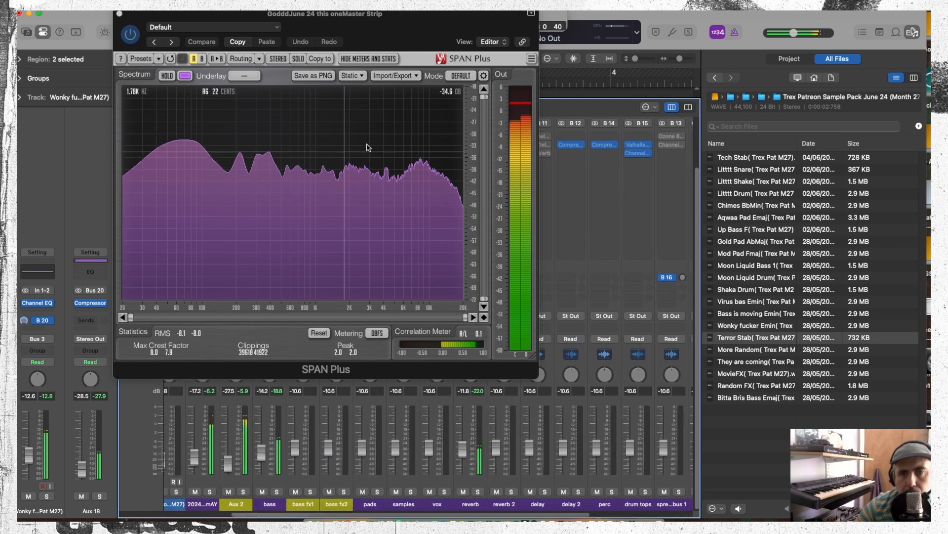
key(space)
drag(260, 516, 372, 515)
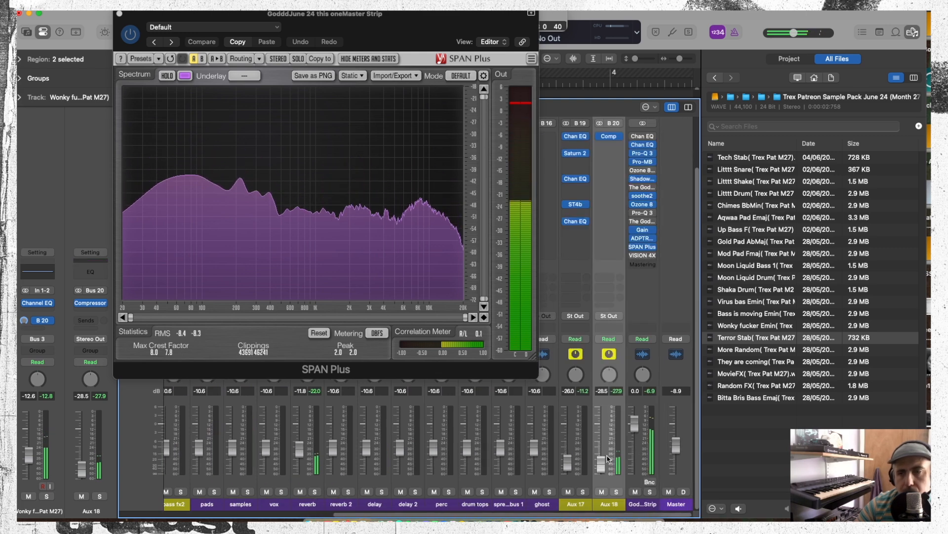
- Enable The God Particle on the master strip, set its amount to 46% and raise its limiter to about 7 dB
click(638, 222)
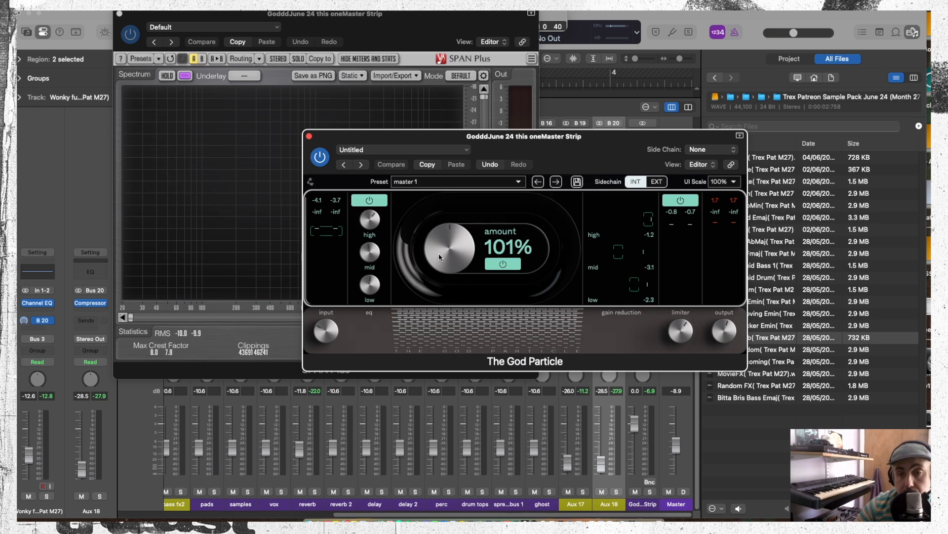
drag(439, 257, 430, 290)
key(space)
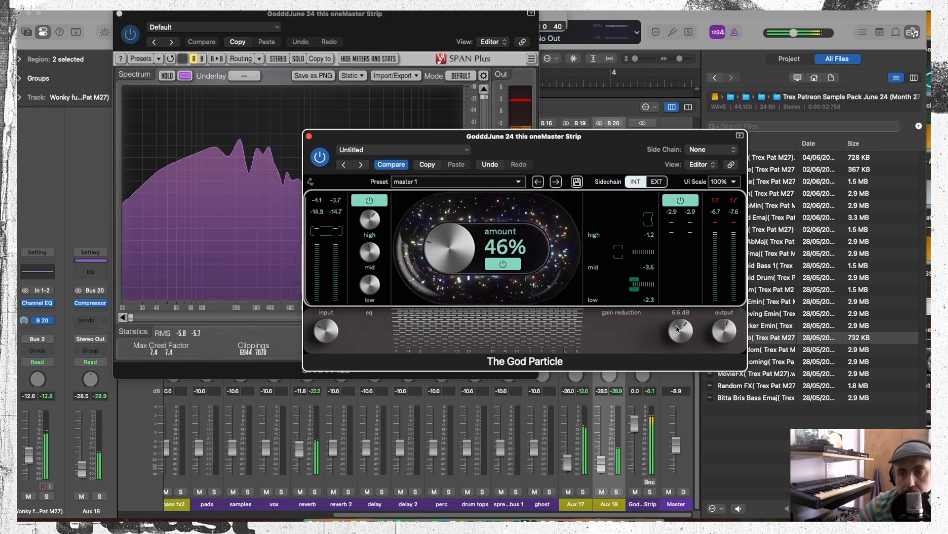
drag(615, 170, 658, 48)
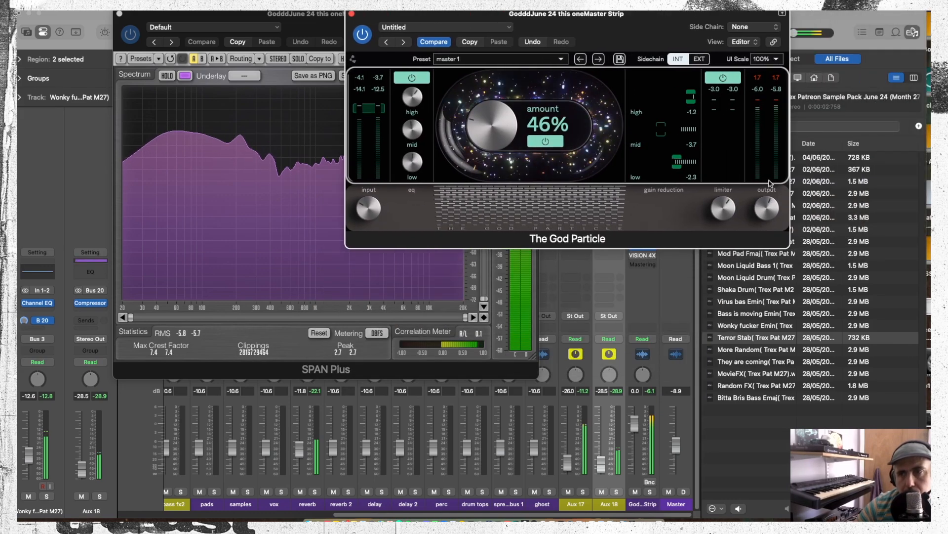
drag(722, 215, 725, 203)
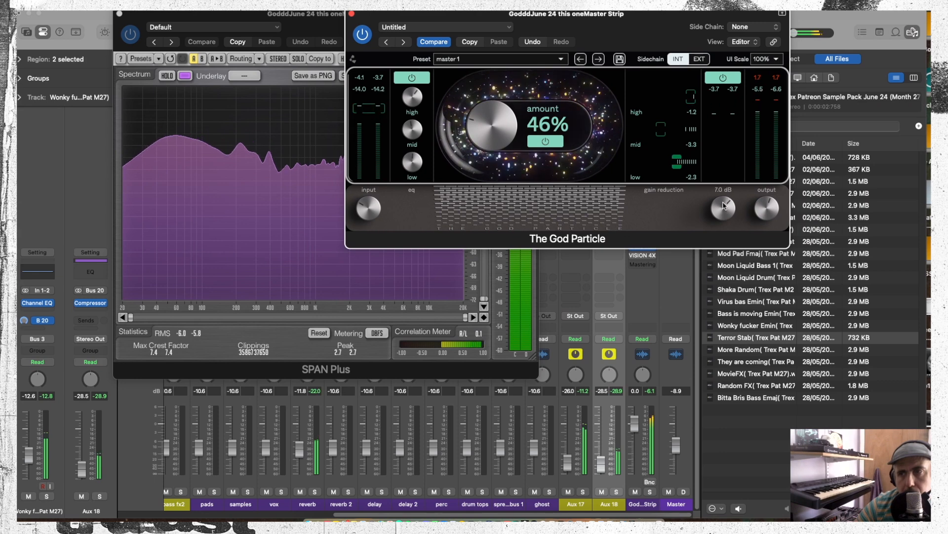
key(space)
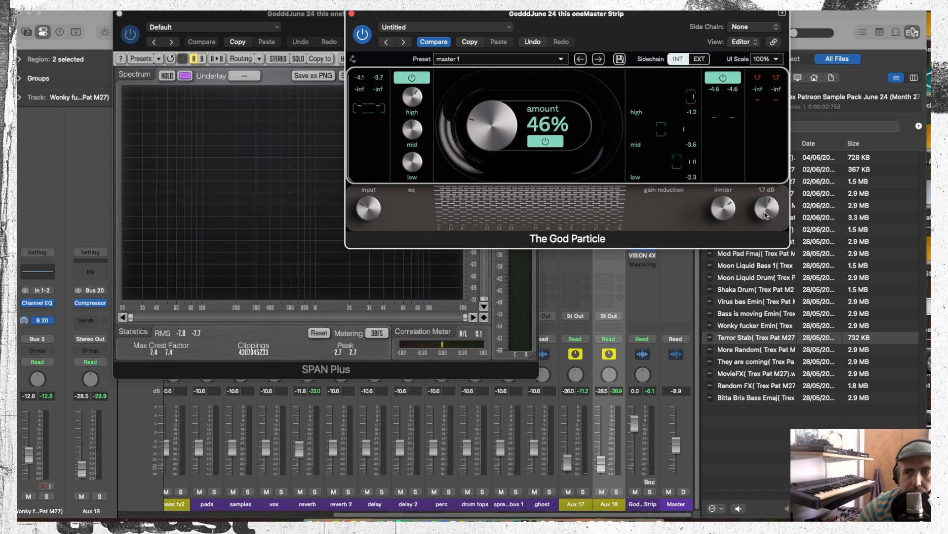
- Raise the input gain of The God Particle during playback and close the plug-in
key(space)
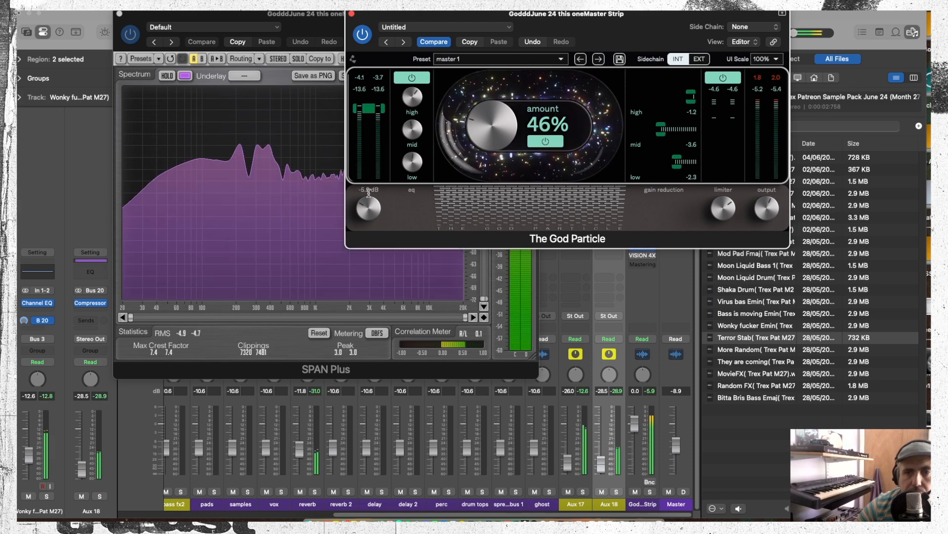
drag(373, 198, 372, 188)
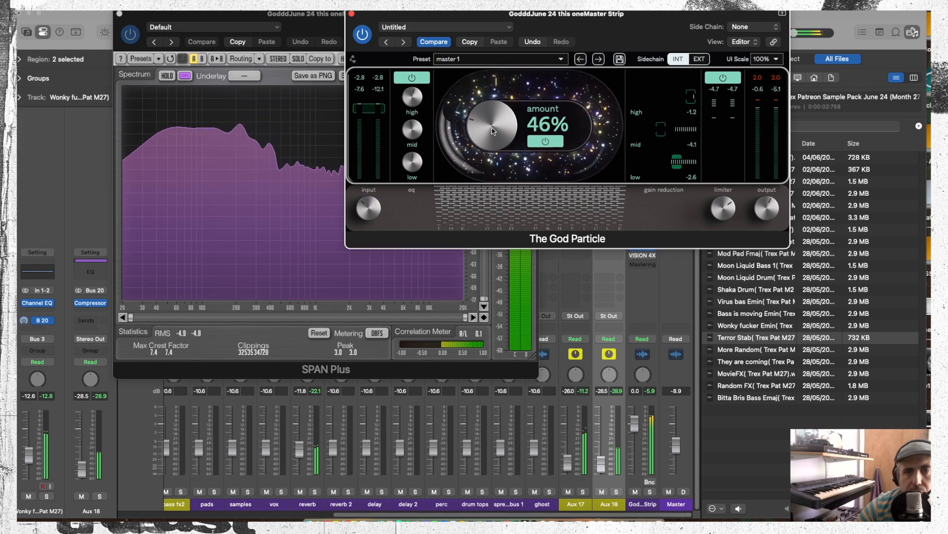
key(super+w)
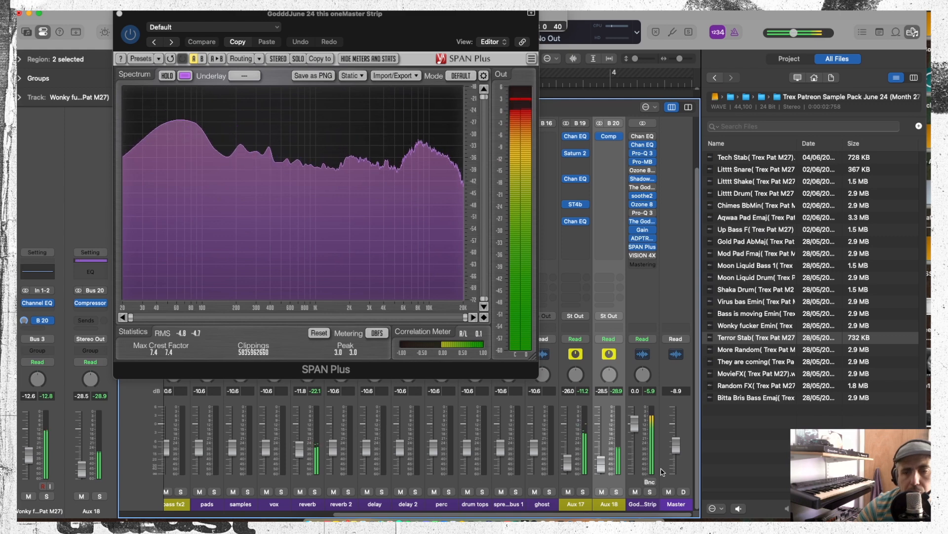
- Toggle Aux 18's mute to compare the mix, and close SPAN Plus and the mixer to return to the arrangement
click(602, 491)
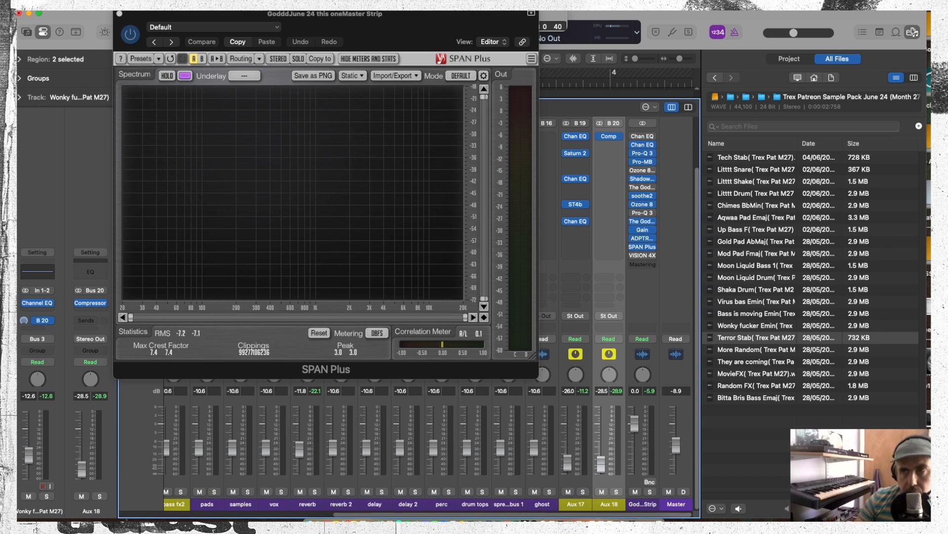
click(119, 14)
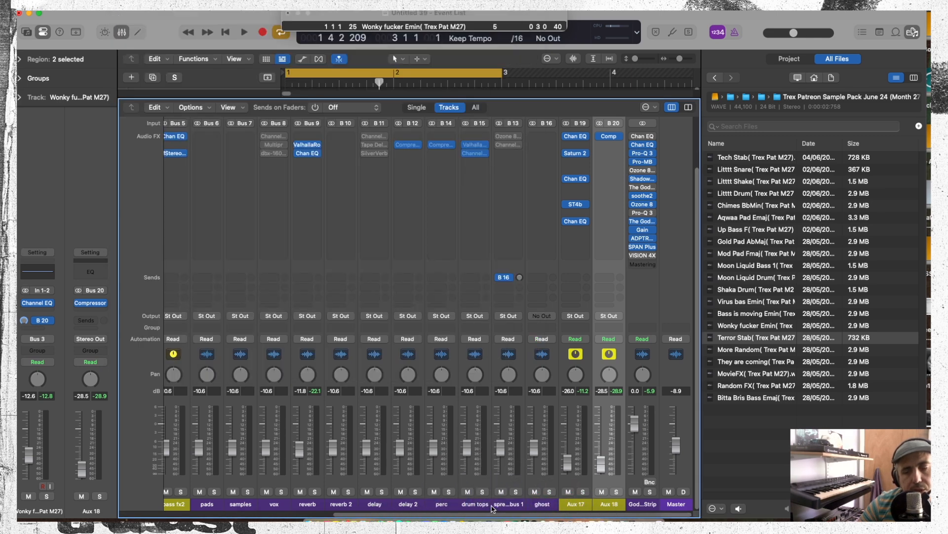
drag(487, 515, 272, 516)
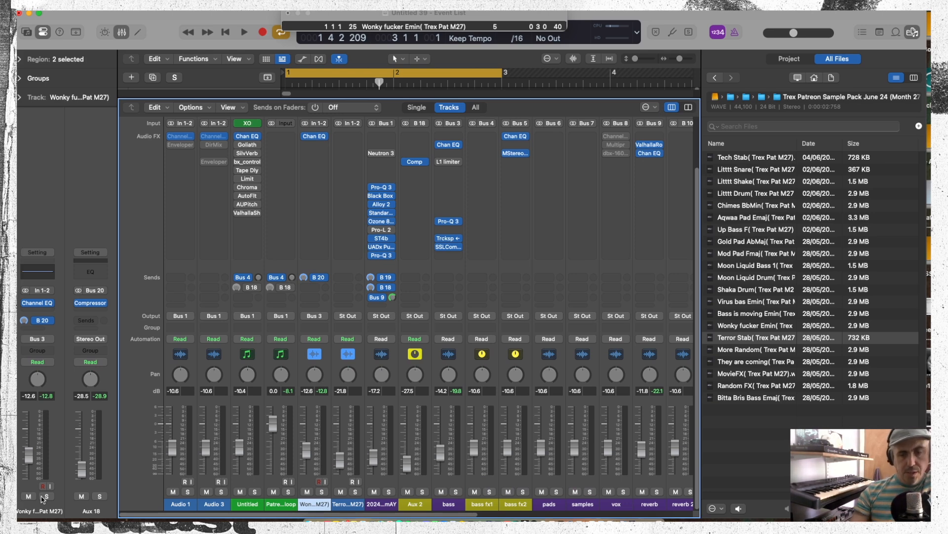
click(121, 33)
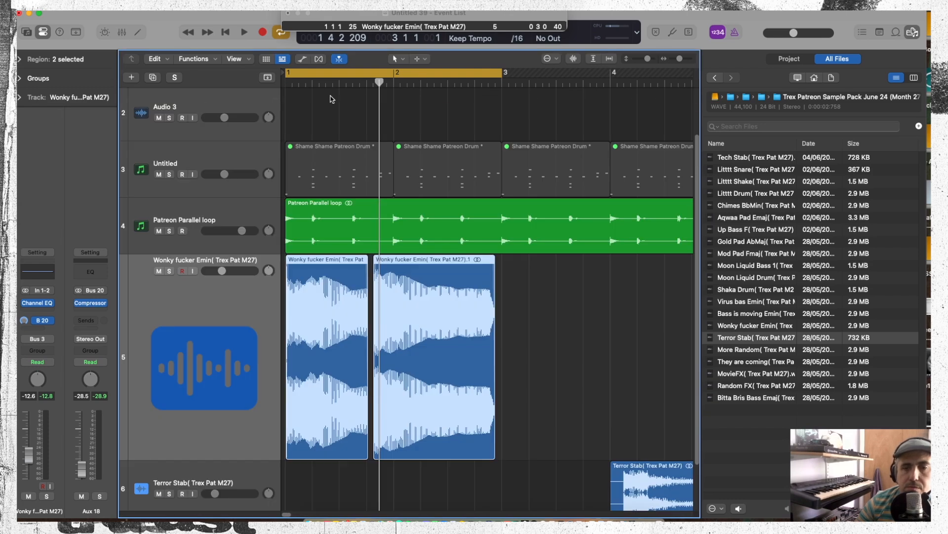
- Duplicate the bass track with its settings and copy both bass regions onto the new Audio 6 track at bar 1
click(152, 79)
key(space)
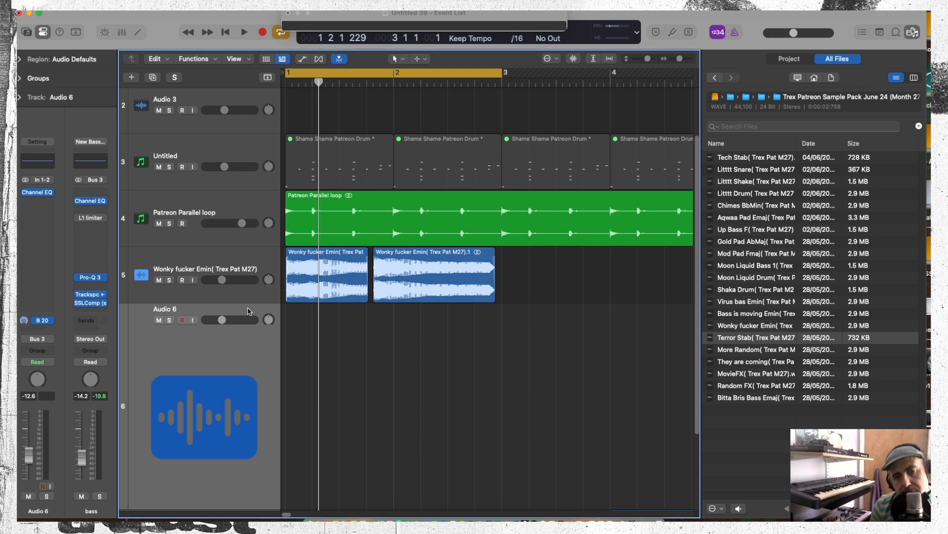
drag(521, 270, 310, 296)
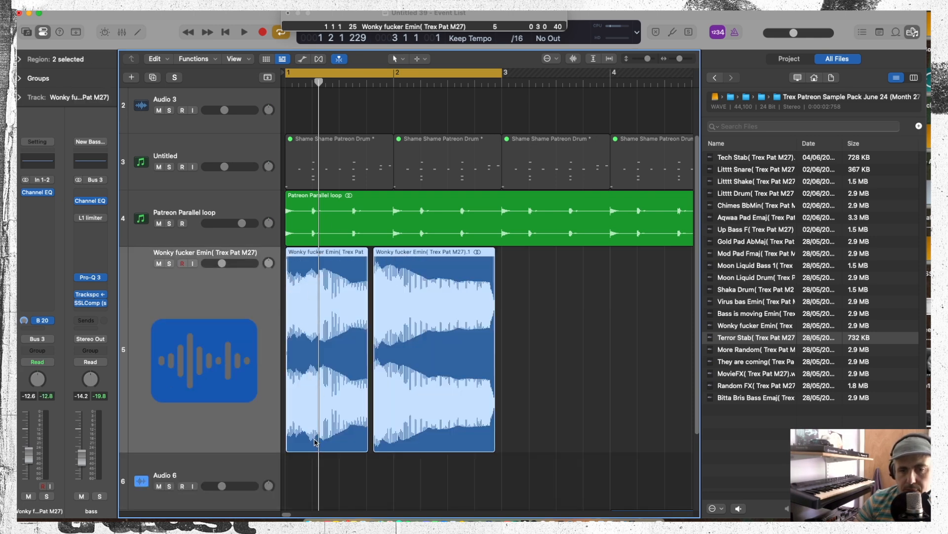
drag(316, 441, 301, 476)
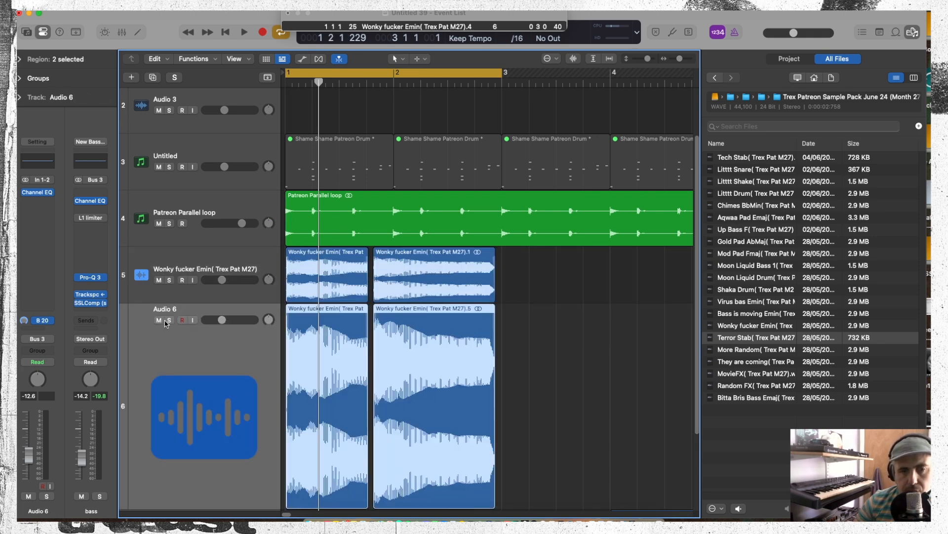
- Solo Audio 6, enable its Channel EQ low cut at 482 Hz, audition it and place the EQ window beside the tracks
click(169, 321)
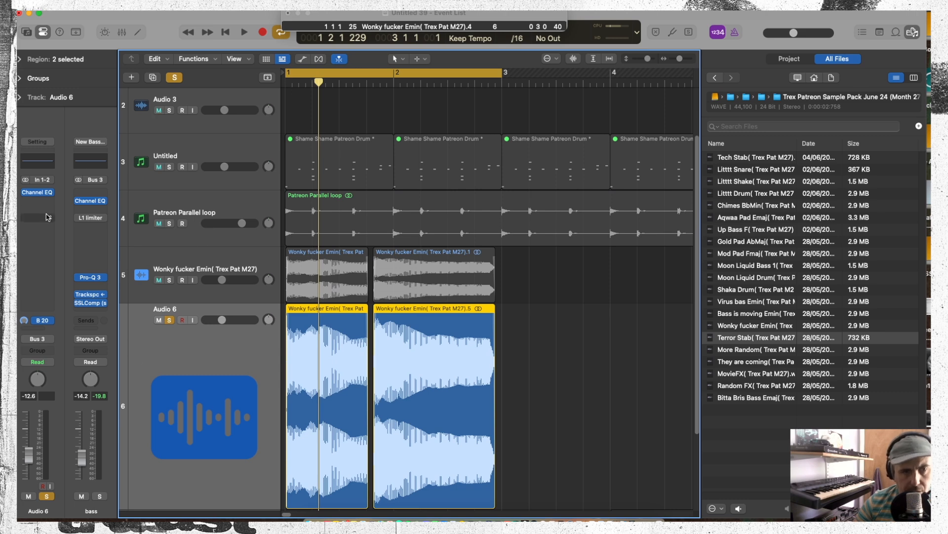
click(35, 193)
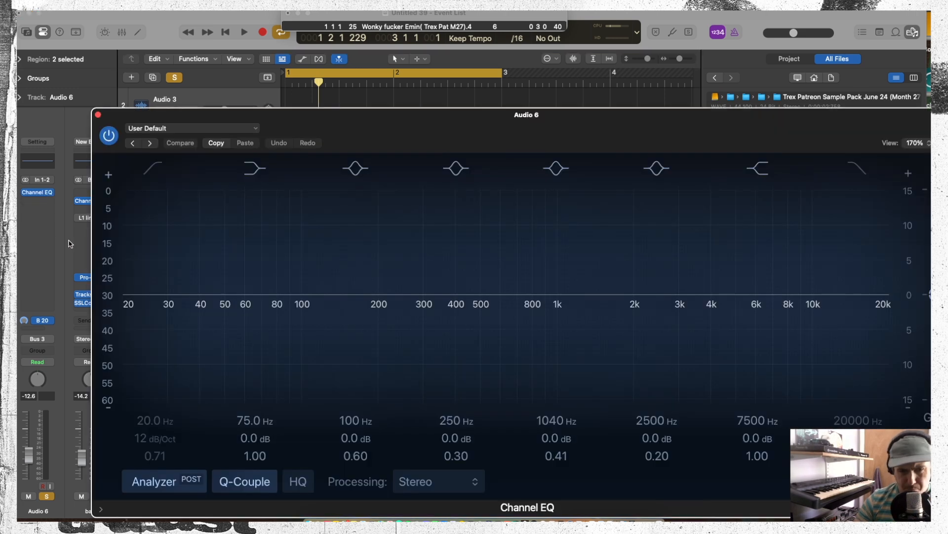
click(163, 171)
drag(191, 338, 546, 381)
key(space)
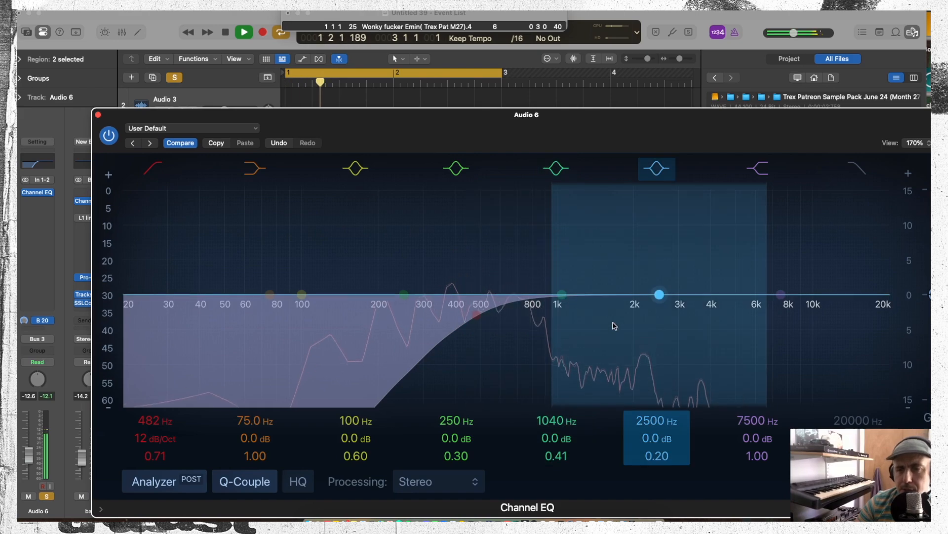
key(space)
drag(132, 115, 566, 41)
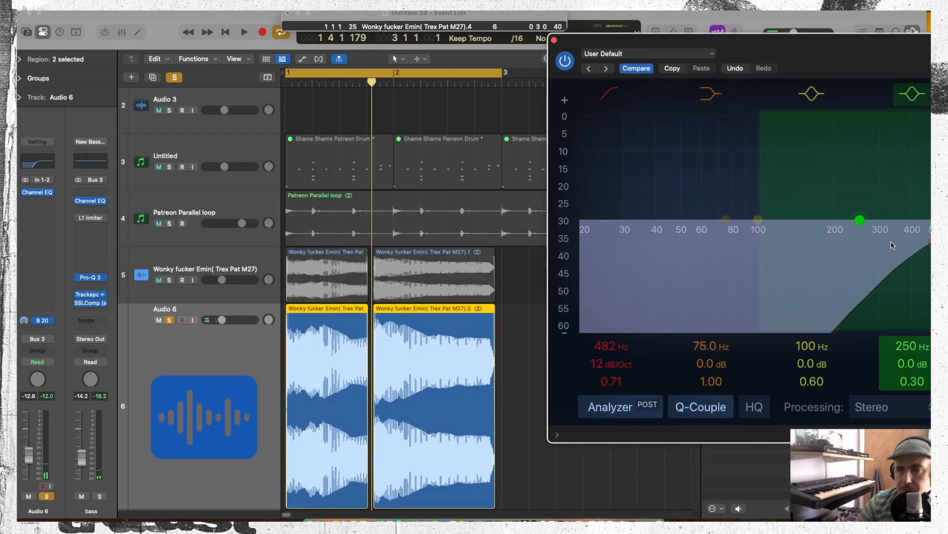
- Raise Audio 6's Channel EQ low cut to 625 Hz, close the EQ and lower the track's volume to -14.0 dB
drag(898, 76, 618, 50)
drag(631, 255, 665, 264)
mouse_move(324, 14)
mouse_down()
mouse_move(525, 14)
mouse_move(326, 13)
mouse_up()
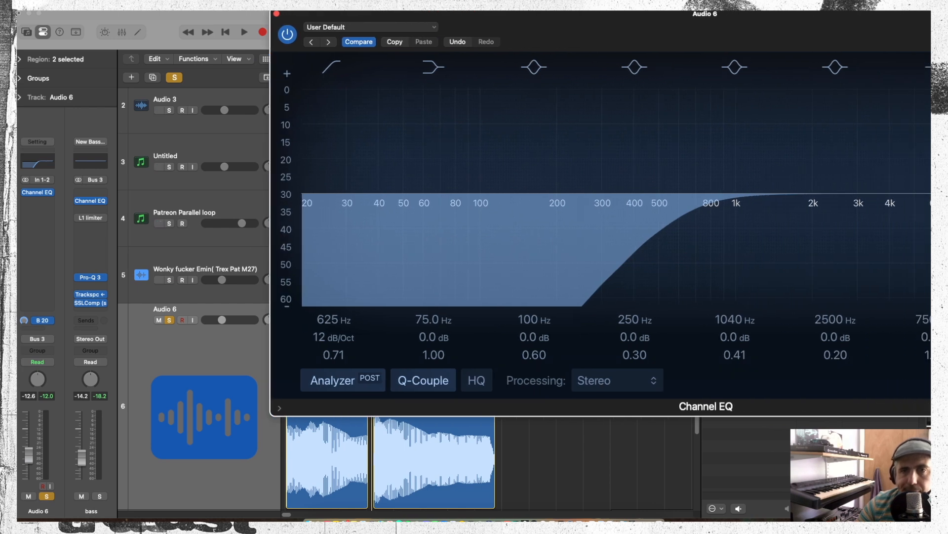
click(277, 13)
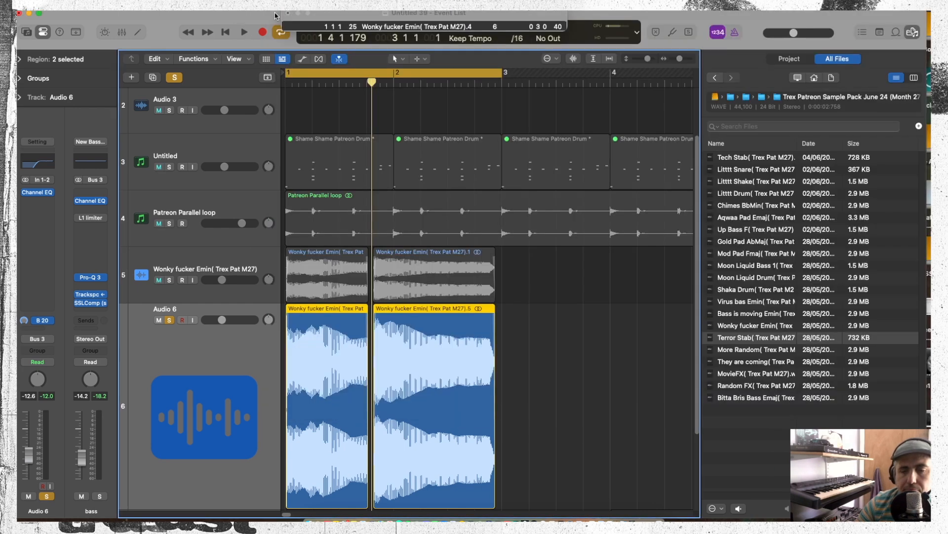
drag(205, 354, 150, 322)
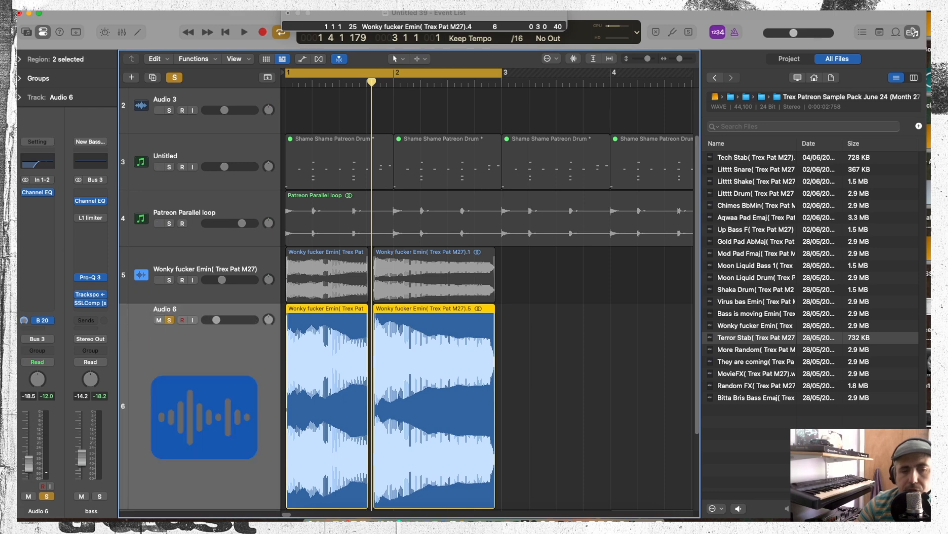
- Insert the Unfiltered Audio Indent 2 distortion in stereo after the Channel EQ on Audio 6
click(37, 218)
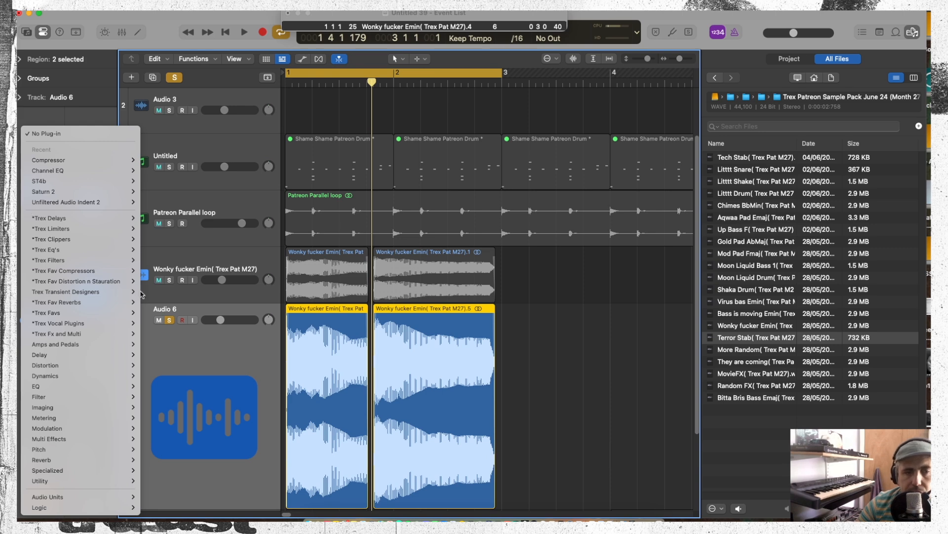
mouse_move(104, 282)
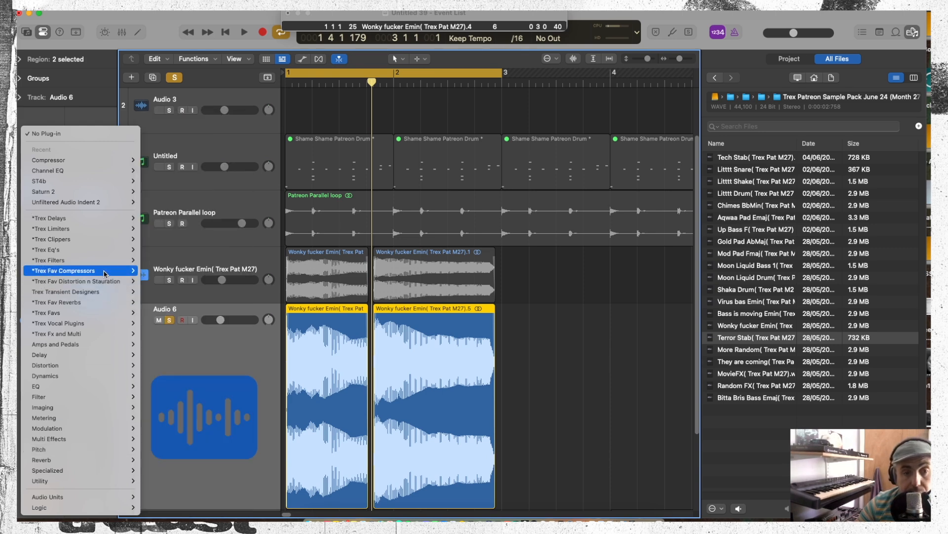
mouse_move(202, 424)
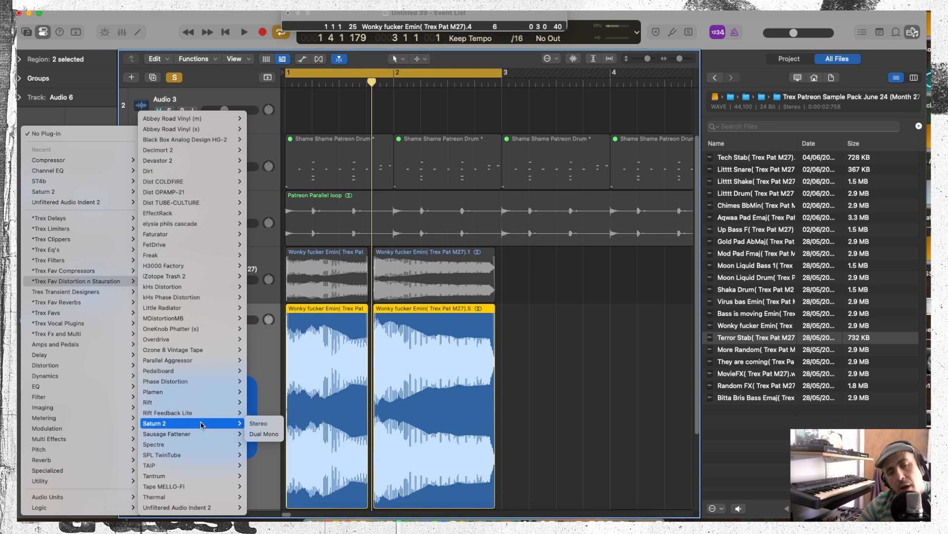
mouse_move(238, 511)
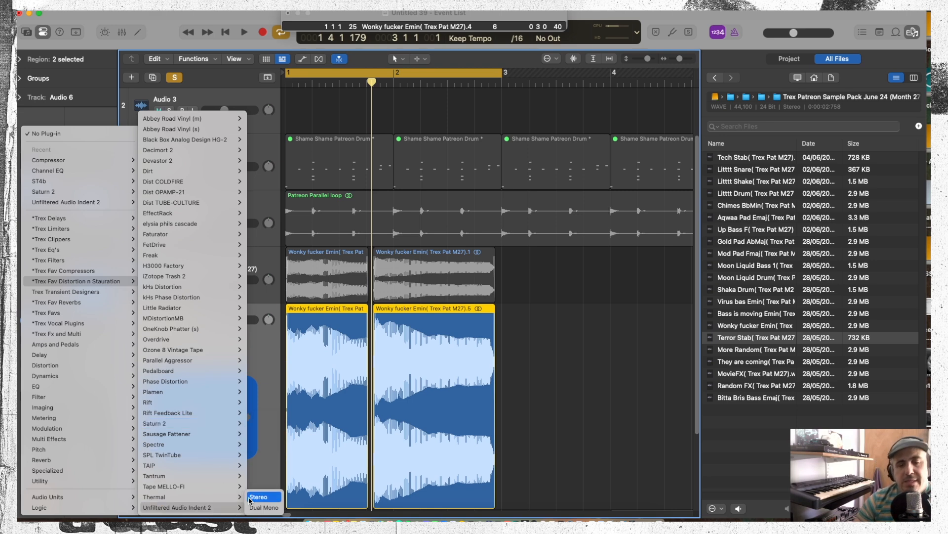
click(258, 497)
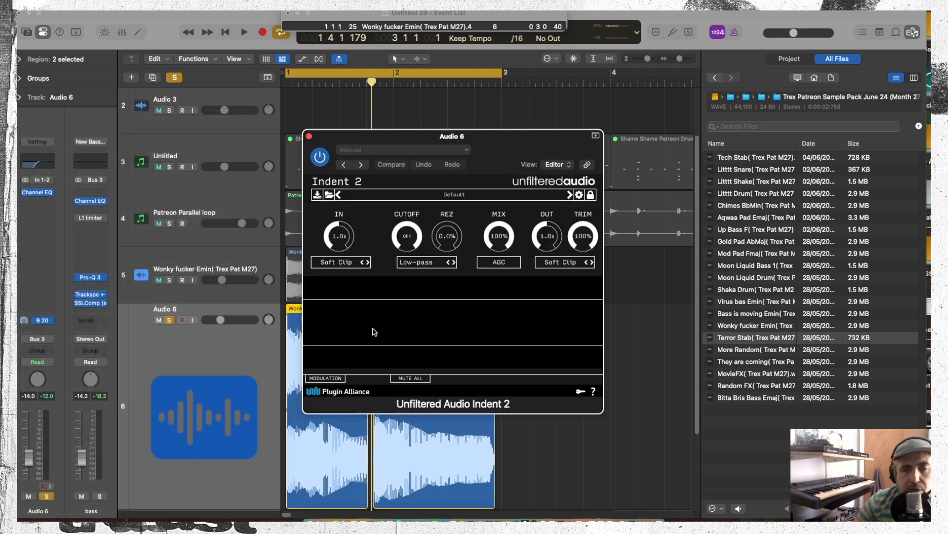
- During playback, load Indent 2's One Knob Compressor preset, set its high-pass cutoff to 329 Hz and resonance to 82%, and lower Audio 6's volume
key(space)
drag(407, 236, 404, 335)
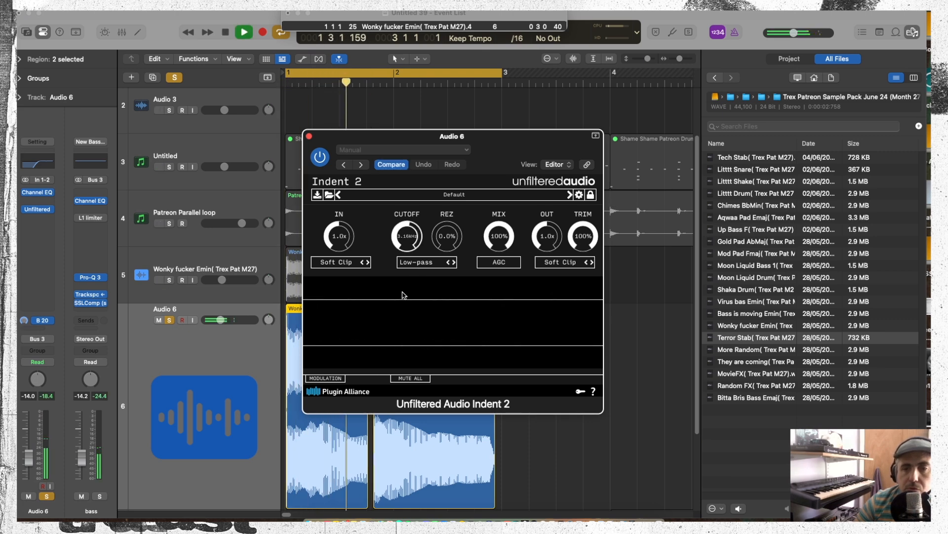
click(569, 195)
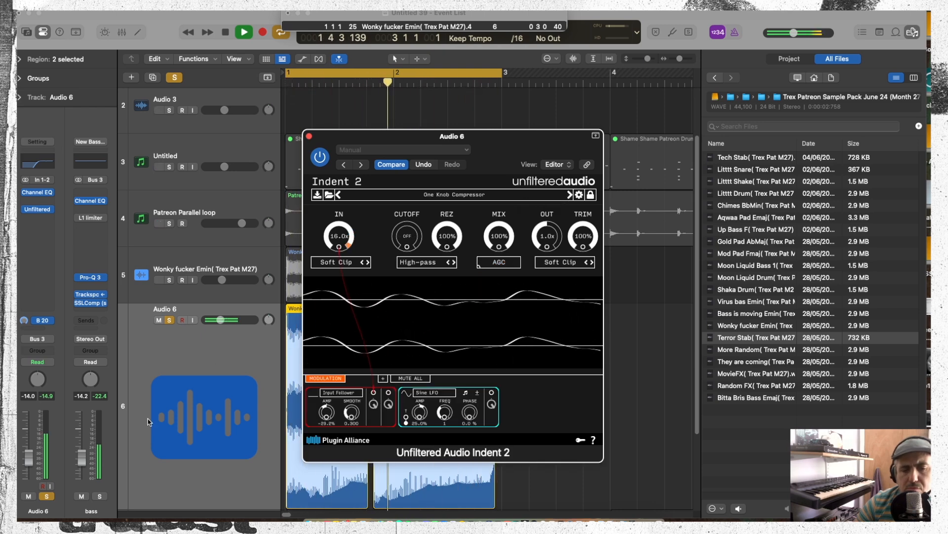
click(31, 474)
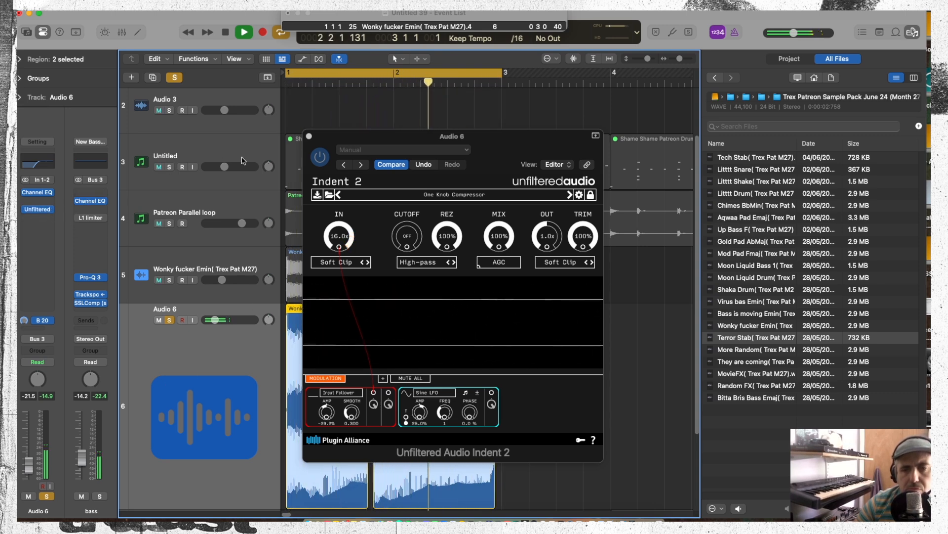
drag(399, 241, 404, 218)
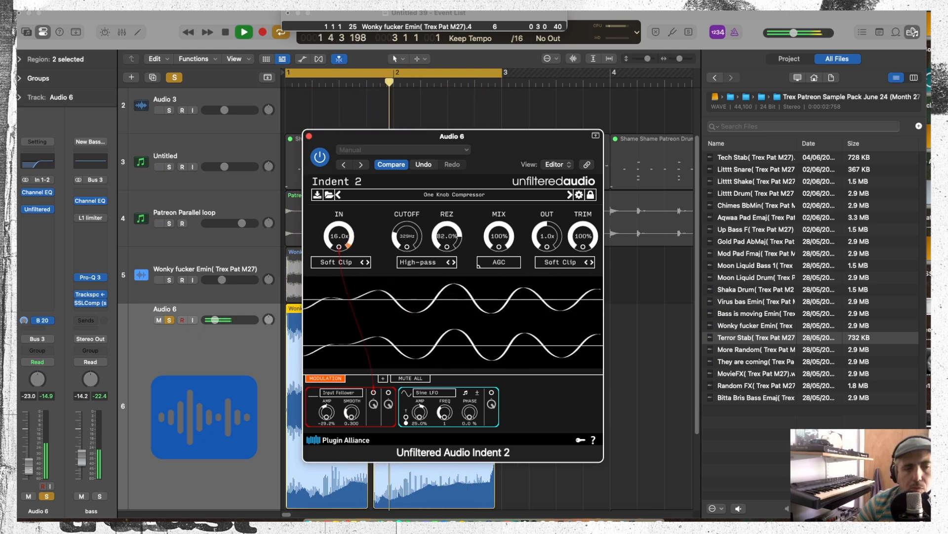
- Insert a stereo Pro-R reverb after Indent 2 on Audio 6
click(37, 220)
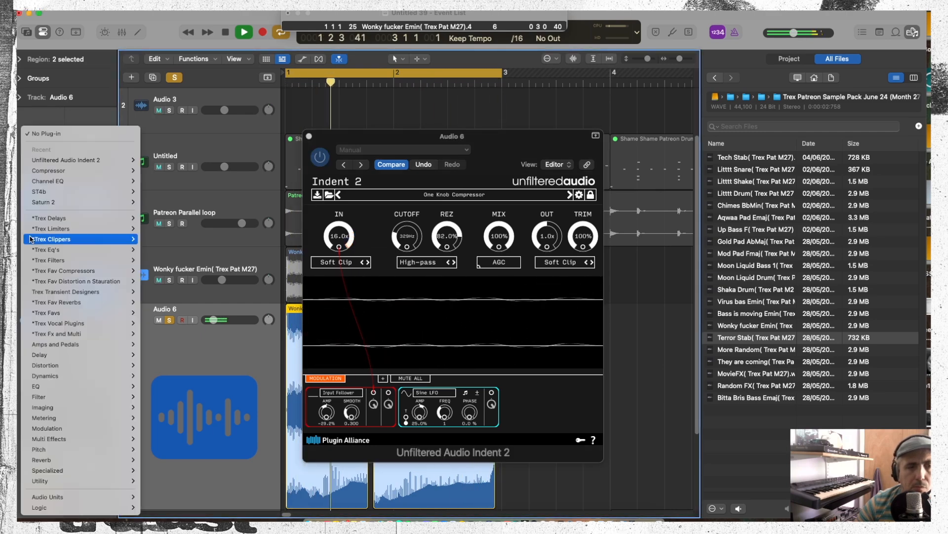
mouse_move(101, 313)
mouse_move(79, 302)
mouse_move(207, 338)
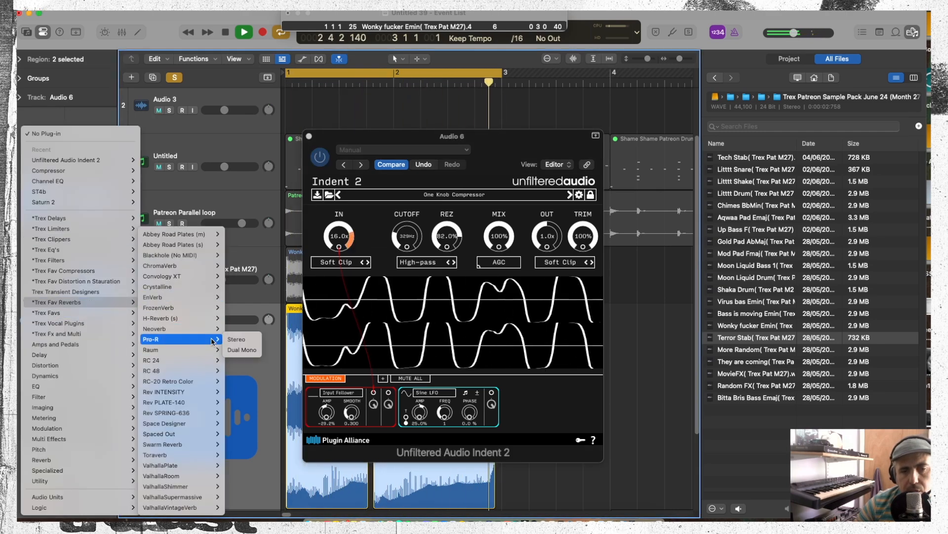
click(236, 339)
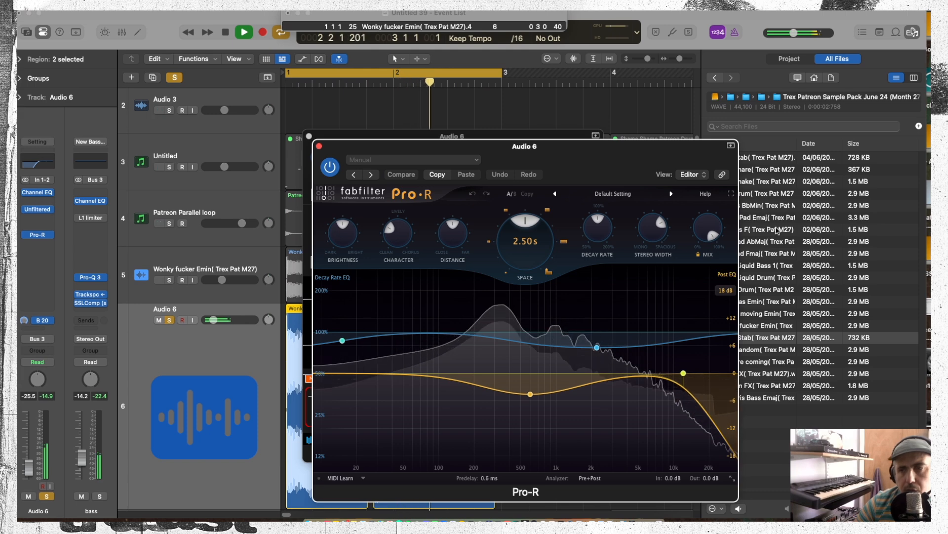
- Lower Pro-R's mix, set its space to 0.39 s, close both plug-in windows and unsolo Audio 6
drag(720, 222, 692, 318)
drag(518, 224, 512, 287)
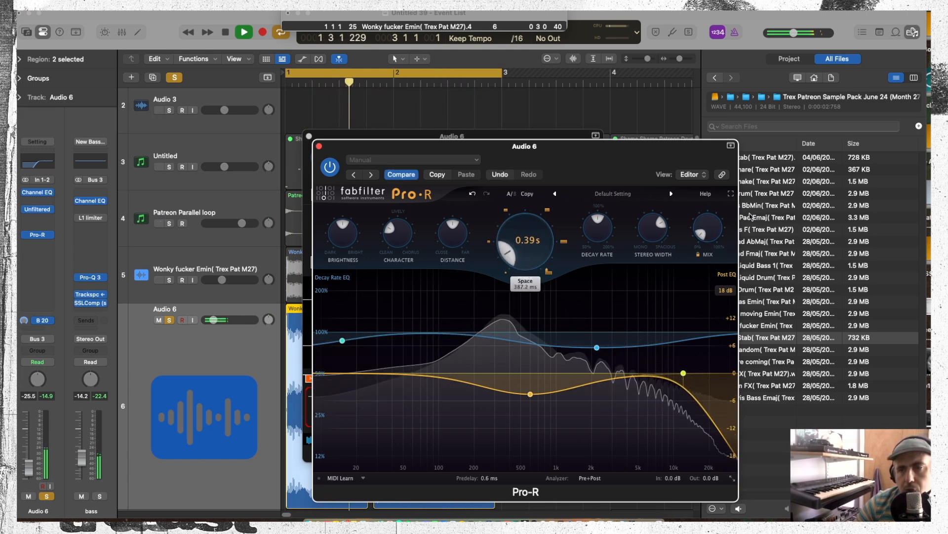
click(319, 146)
click(309, 138)
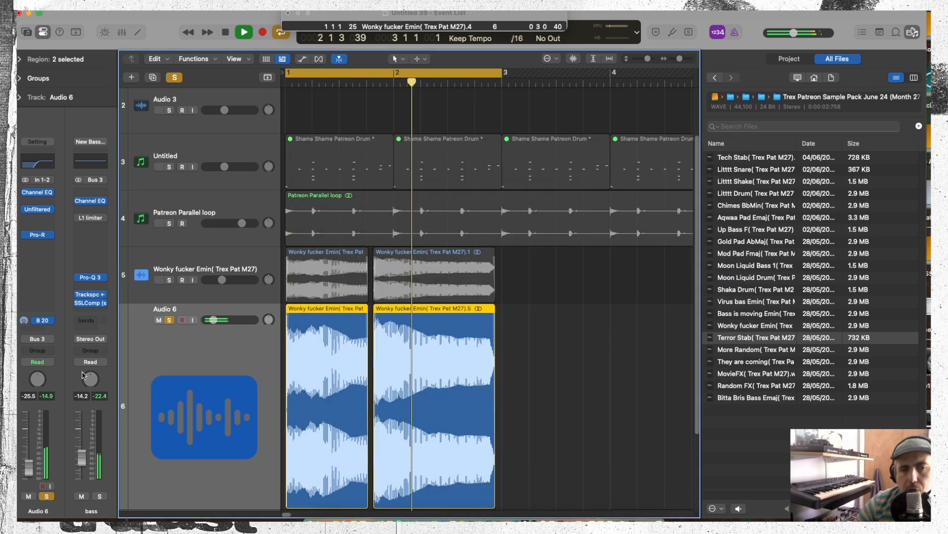
click(169, 320)
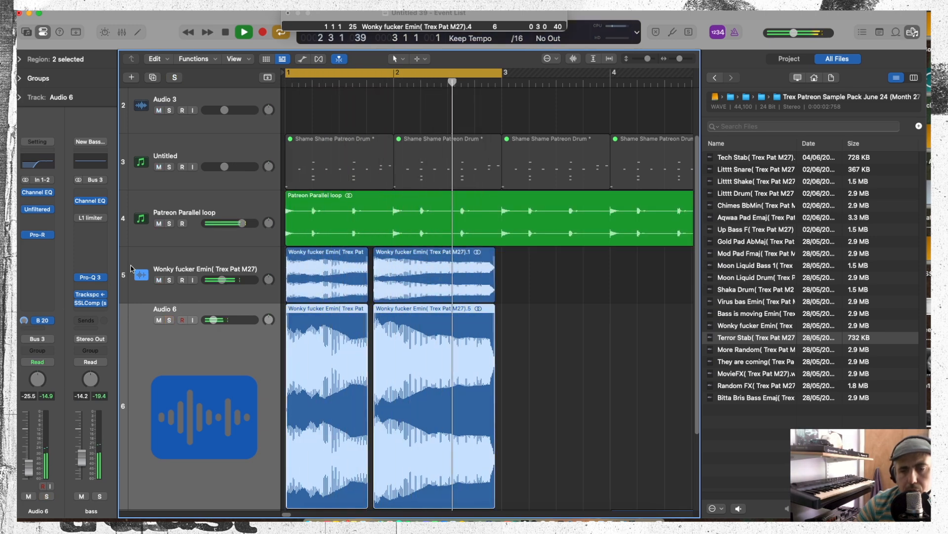
- Try shifting both Audio 6 regions later to position 1 1 2 145 and audition the offset with the mix
key(space)
drag(307, 335, 318, 338)
key(space)
key(space)
key(space)
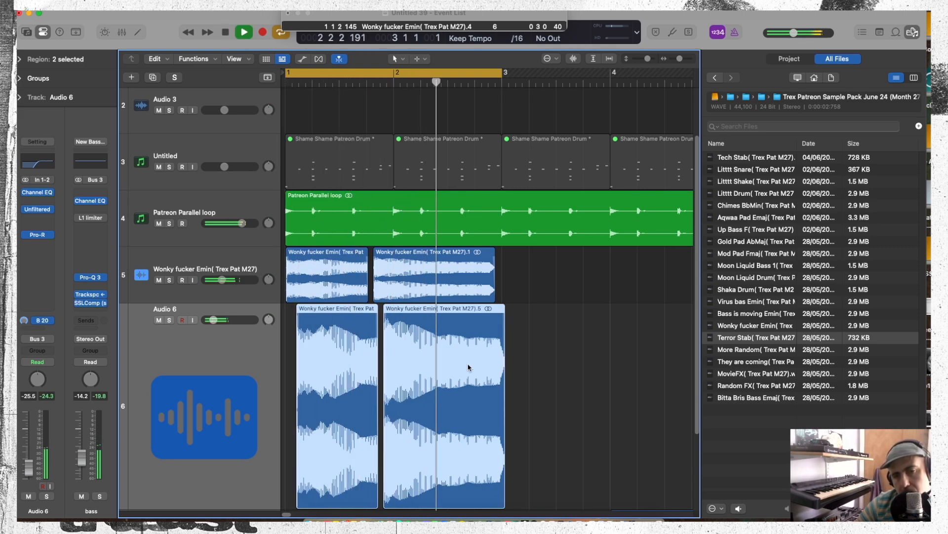
key(space)
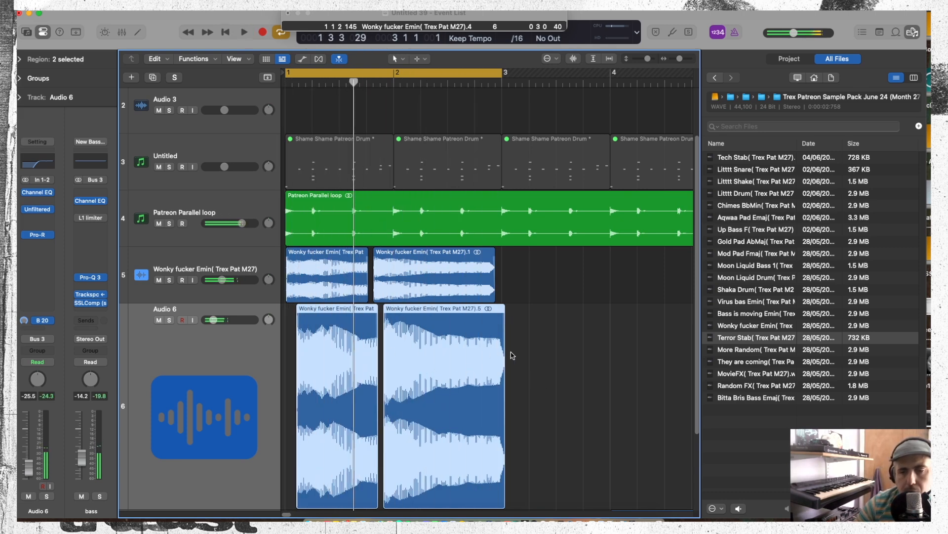
- Move the Audio 6 regions to start at 1 1 1 65 and the original bass regions at 1 1 1 185, and play the loop
drag(322, 360, 313, 360)
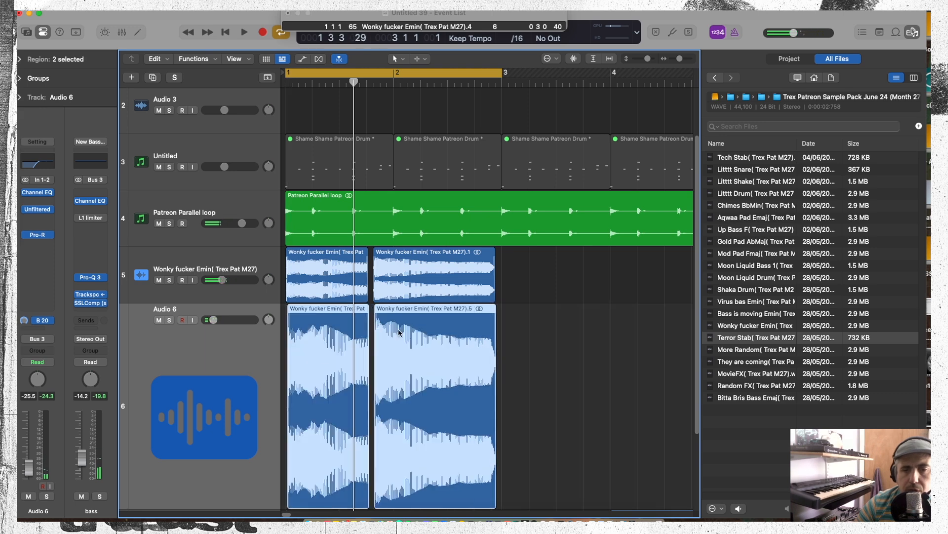
click(421, 279)
drag(310, 282, 315, 282)
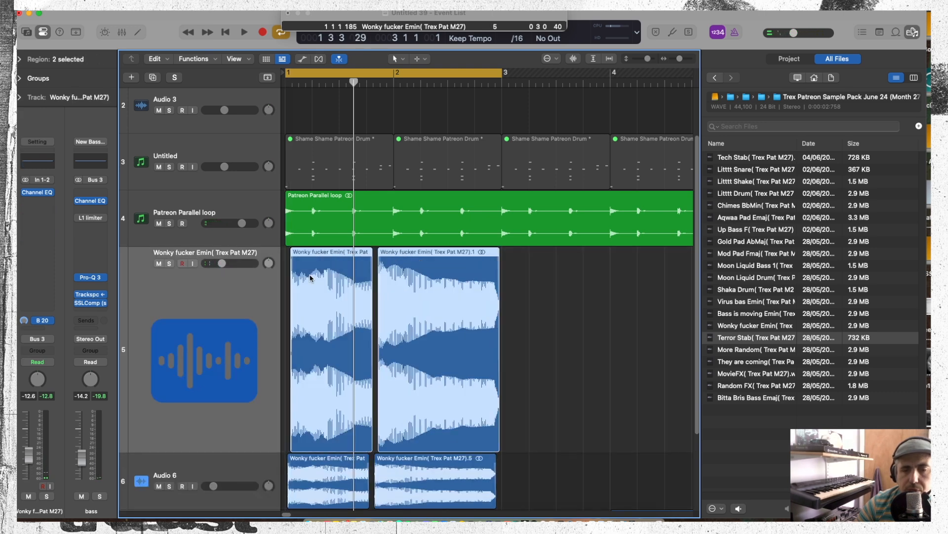
key(space)
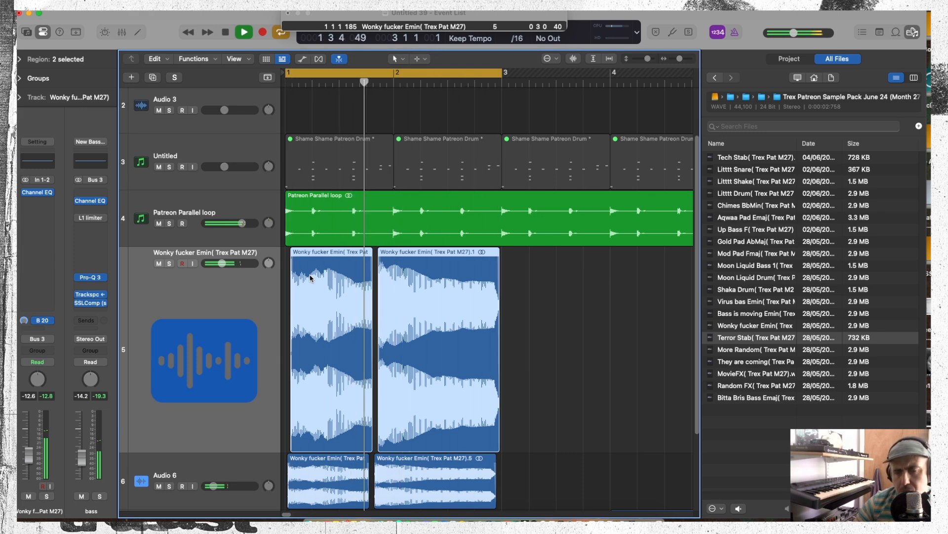
- Send Audio 6 to Bus 5 (bass fx2) at about -5.9 dB, solo the track to audition it and stop playback
click(226, 462)
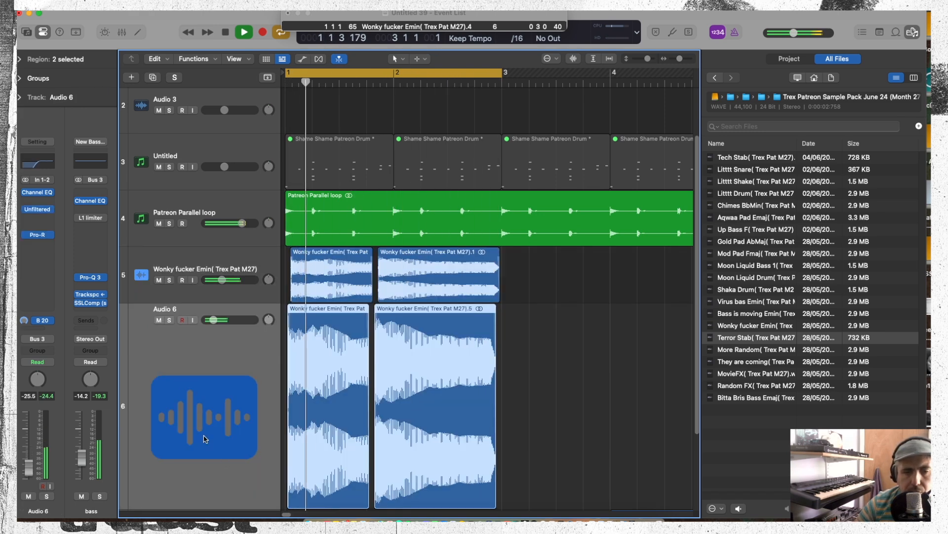
click(37, 327)
mouse_move(72, 348)
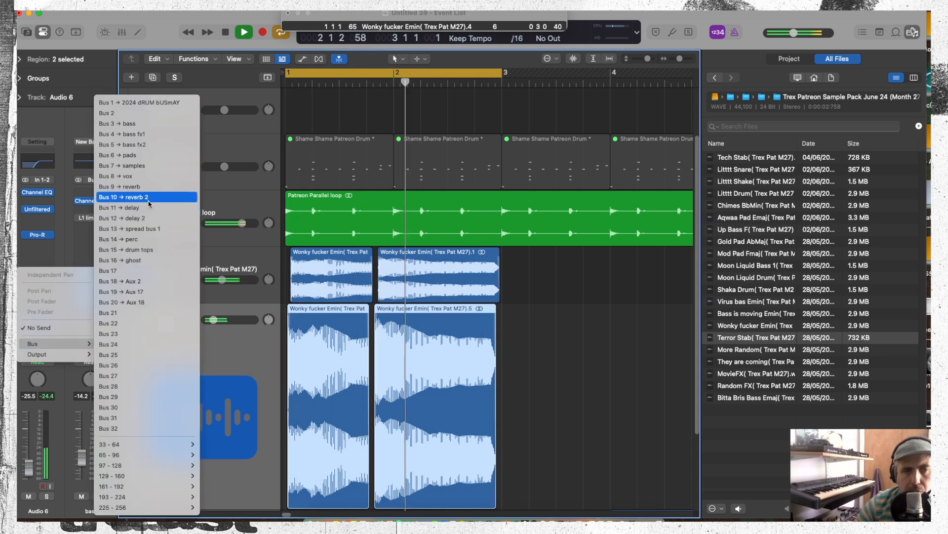
click(121, 144)
drag(50, 320, 64, 254)
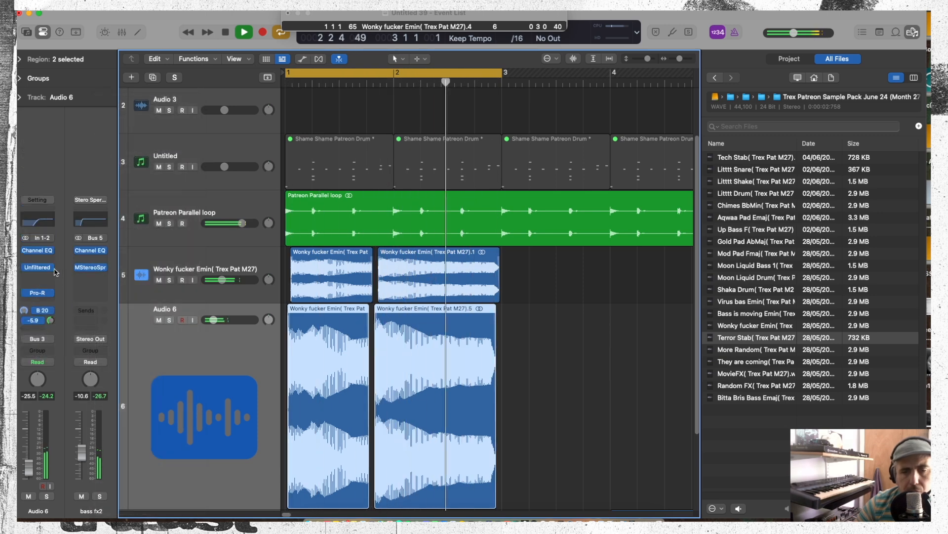
click(168, 320)
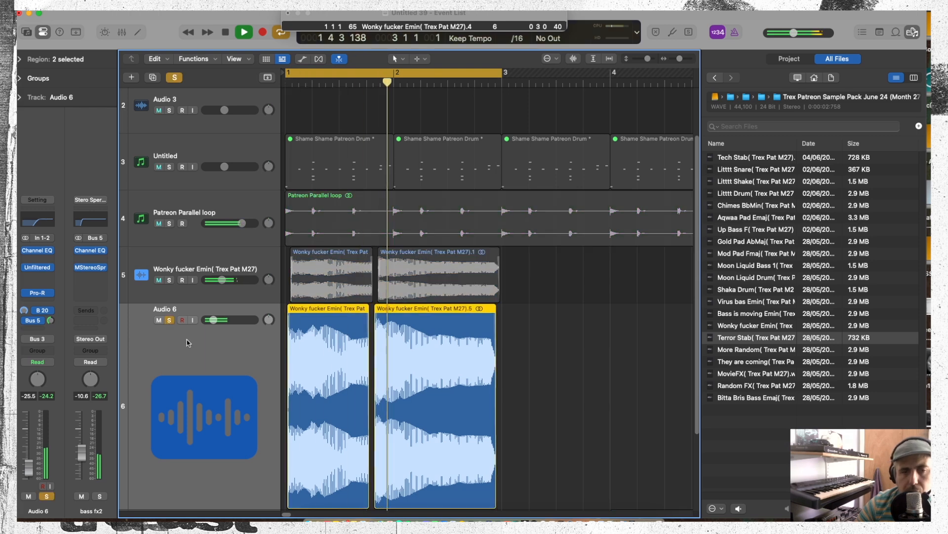
key(space)
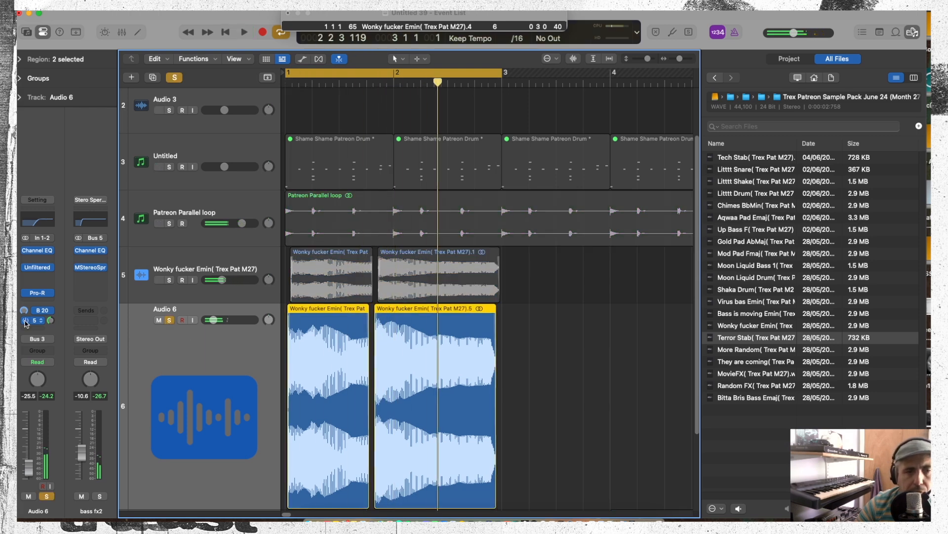
- Insert ShaperBox 3 between Indent 2 and Pro-R on Audio 6
click(50, 277)
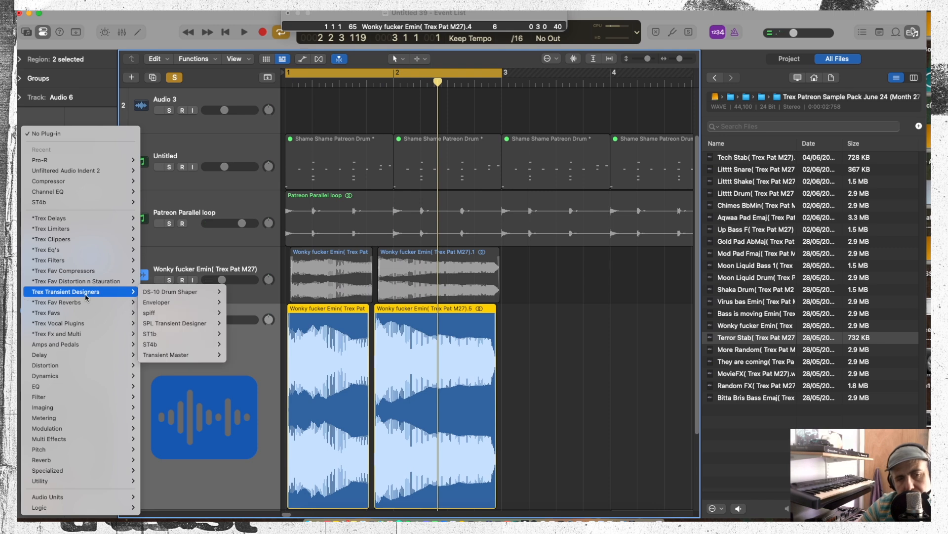
mouse_move(114, 333)
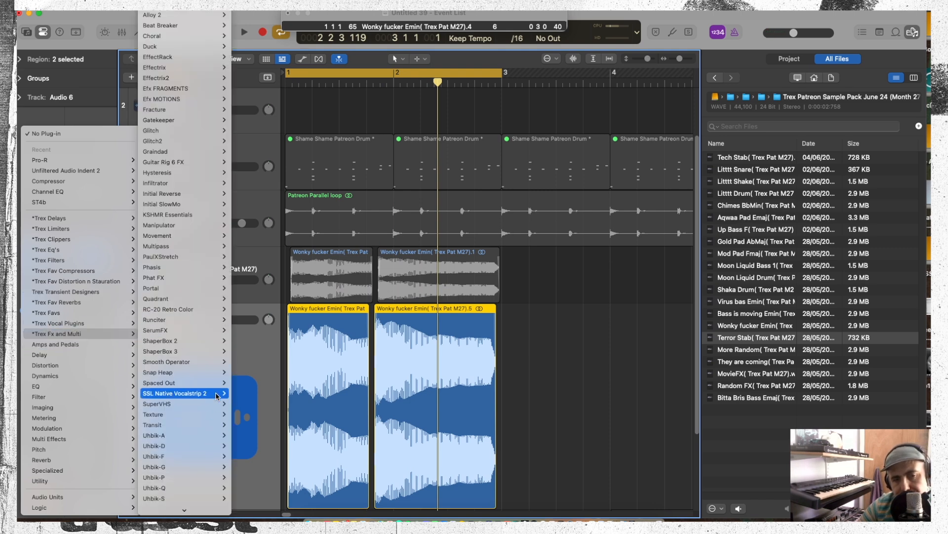
mouse_move(223, 352)
click(238, 352)
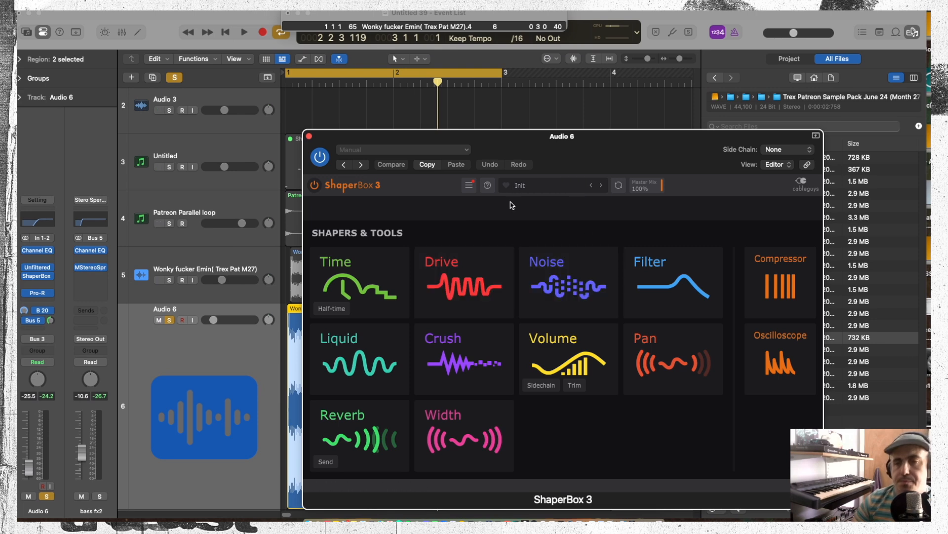
- Add ShaperBox's Drive shaper, apply a basic step wave and randomize its points during playback, and lower Audio 6's volume to -30.0 dB
click(472, 267)
key(space)
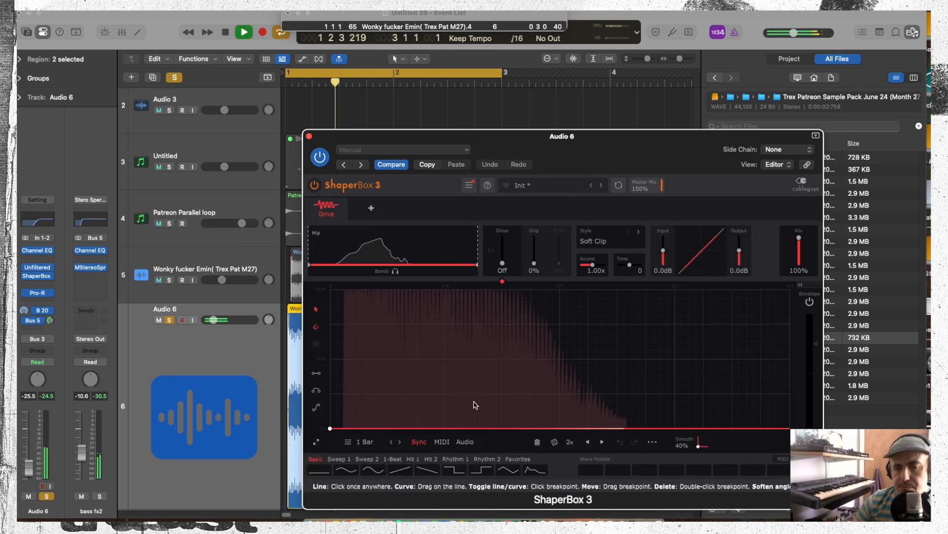
click(489, 469)
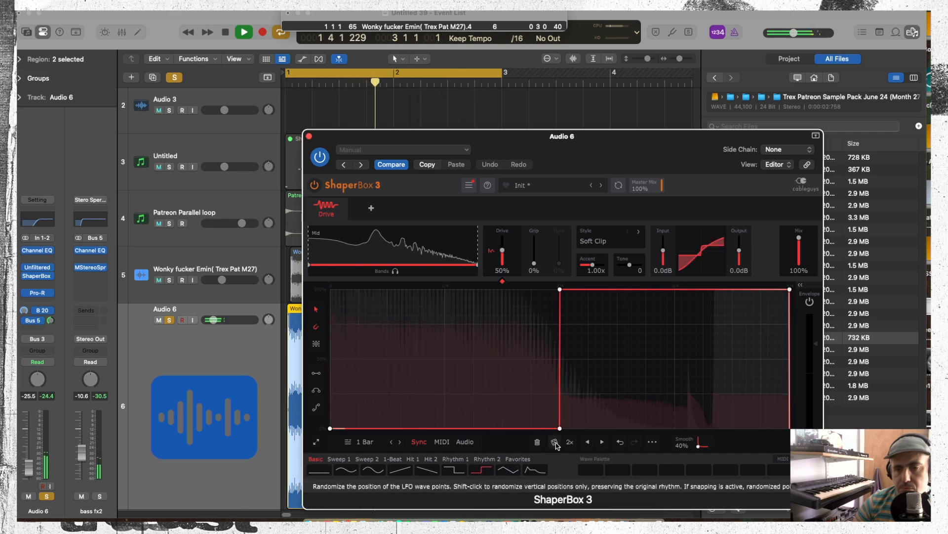
click(554, 441)
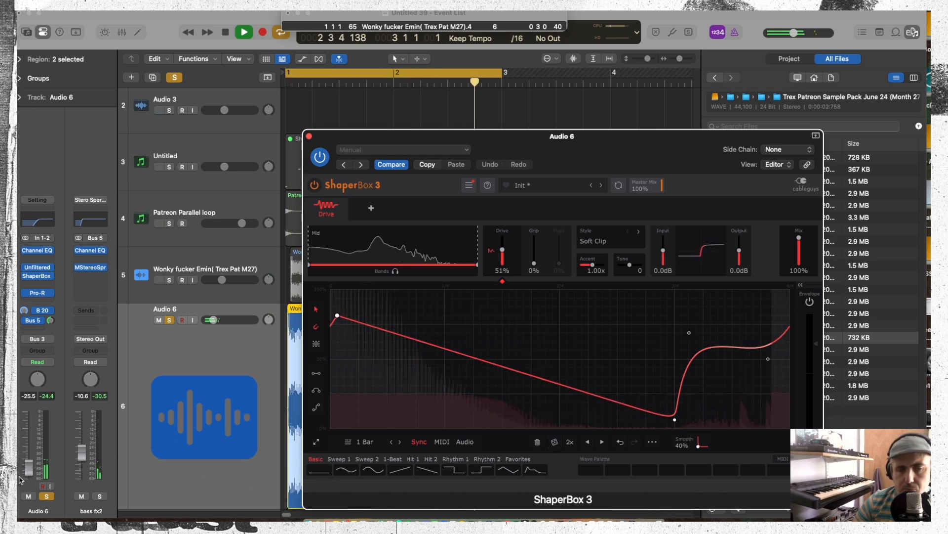
click(181, 433)
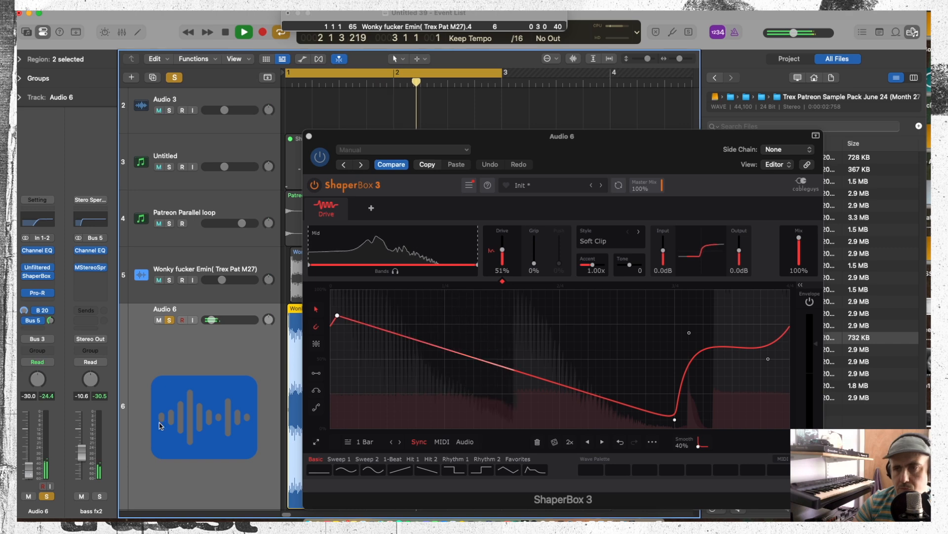
- Set ShaperBox's Drive shaper on Audio 6 to Soft Square style with -17 dB output and 42% grip
click(638, 232)
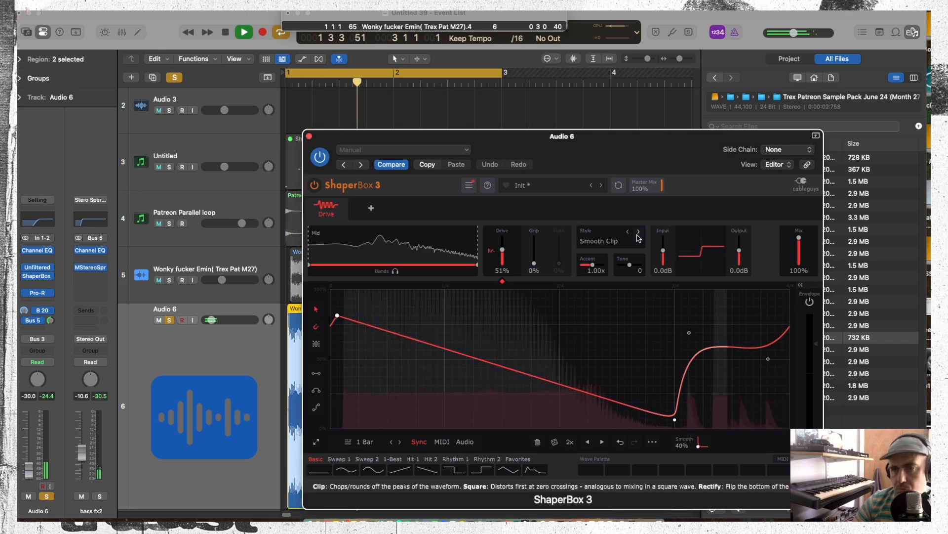
click(638, 232)
drag(737, 251, 739, 257)
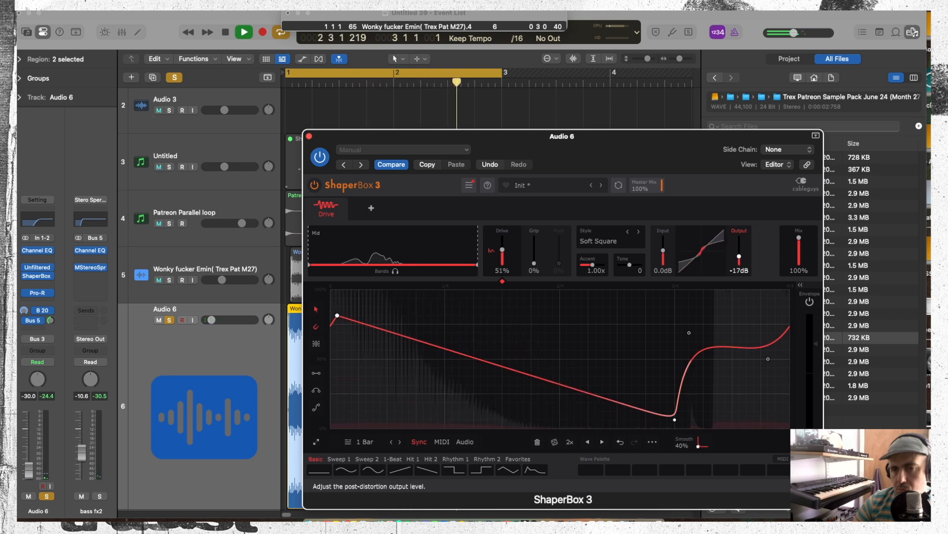
mouse_move(534, 263)
mouse_down()
mouse_move(534, 241)
mouse_move(534, 252)
mouse_up()
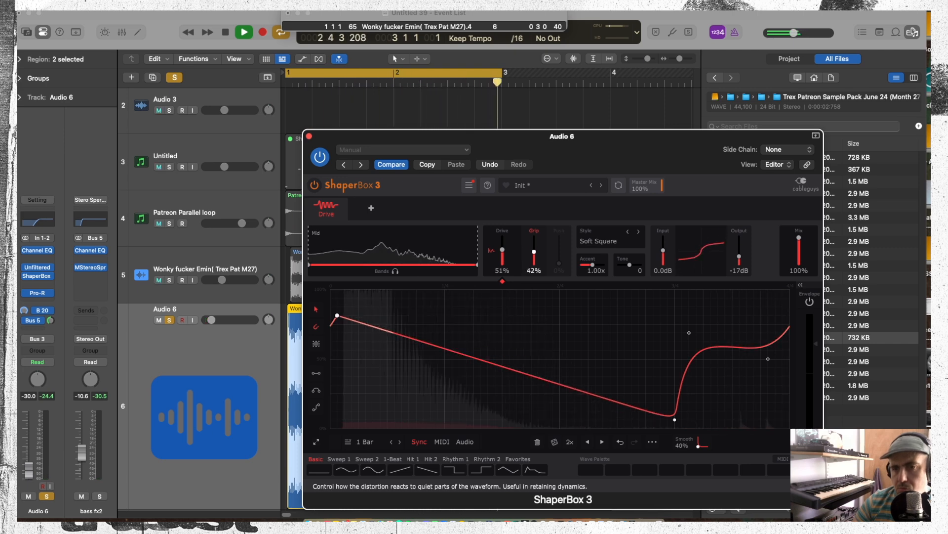
- Add ShaperBox's Liquid shaper as a Phaser at 26% mix and unsolo Audio 6 to hear it in the loop
click(371, 208)
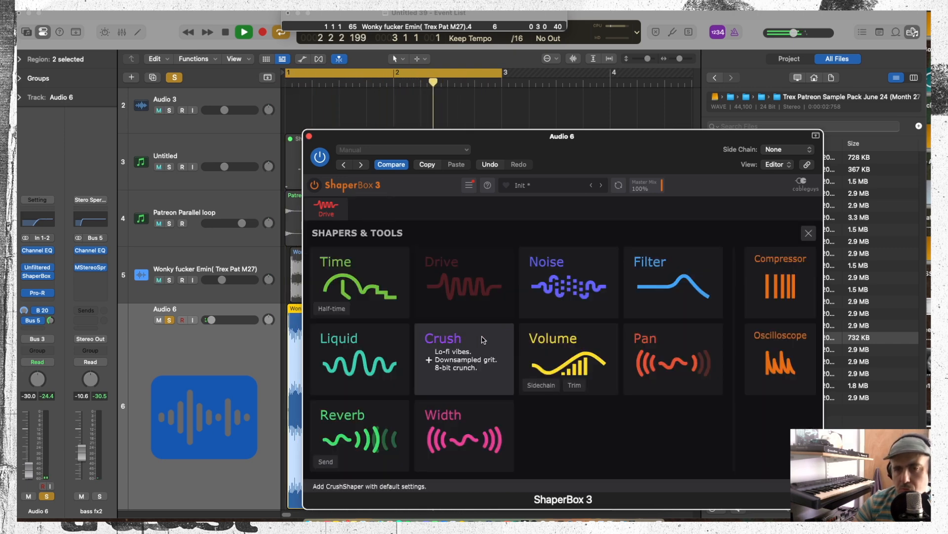
click(374, 391)
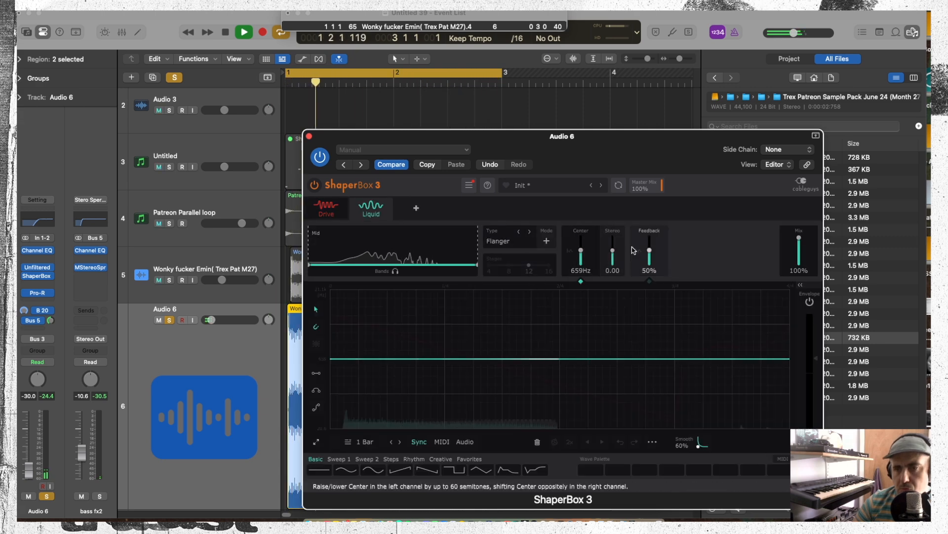
drag(799, 243, 799, 254)
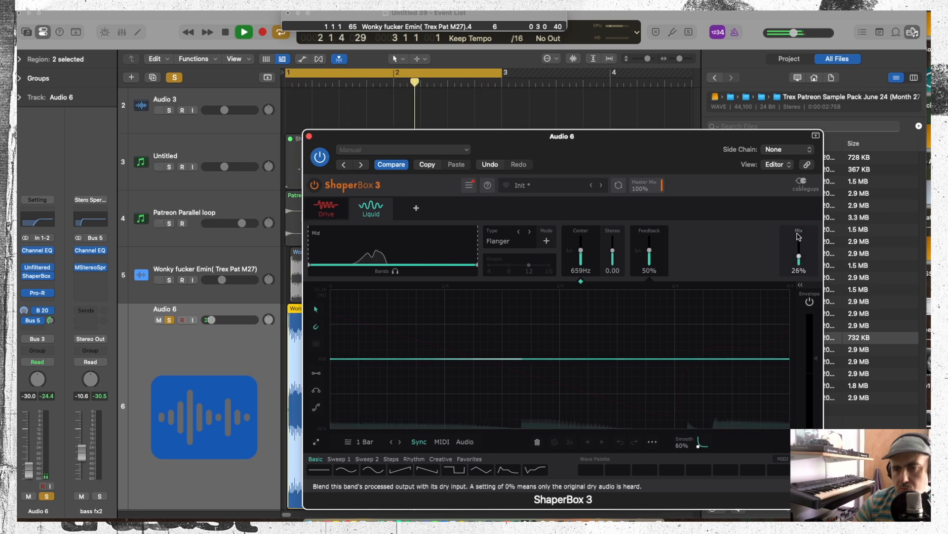
click(529, 232)
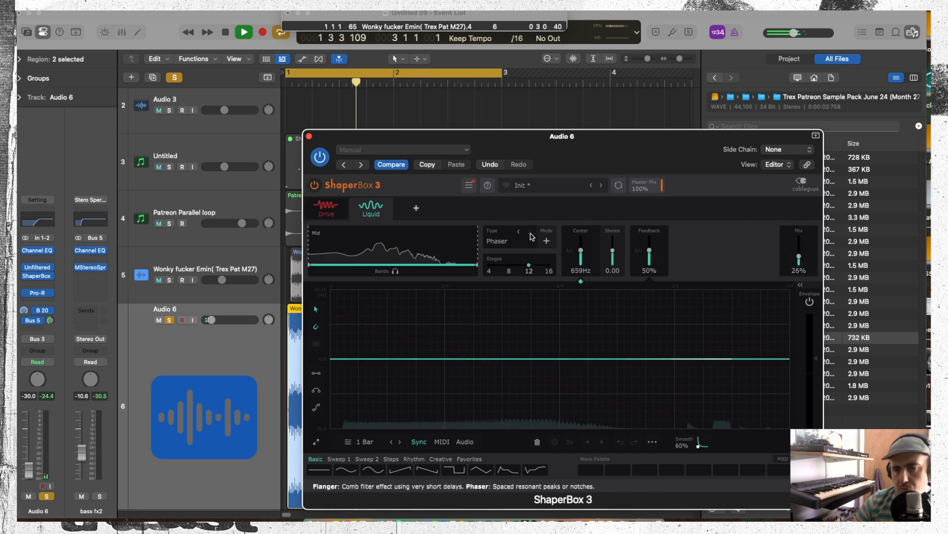
click(46, 496)
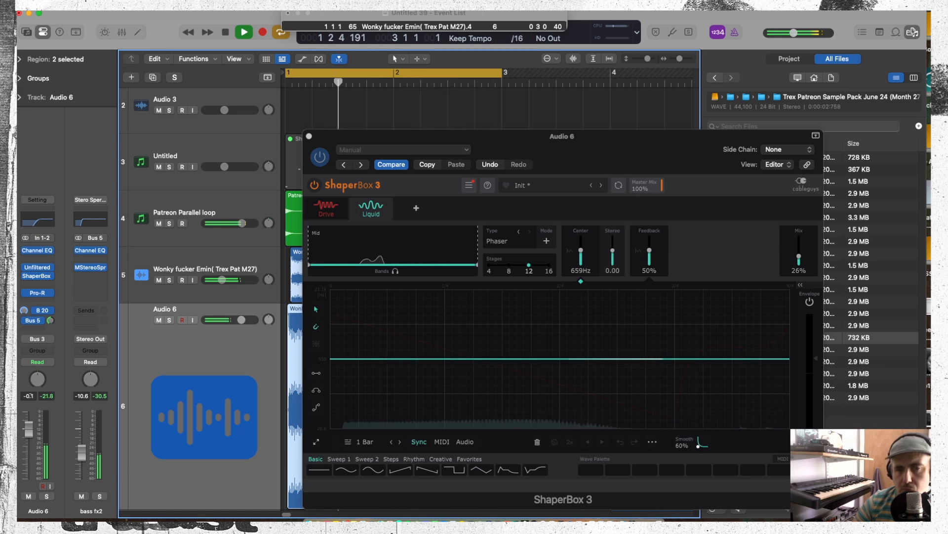
key(space)
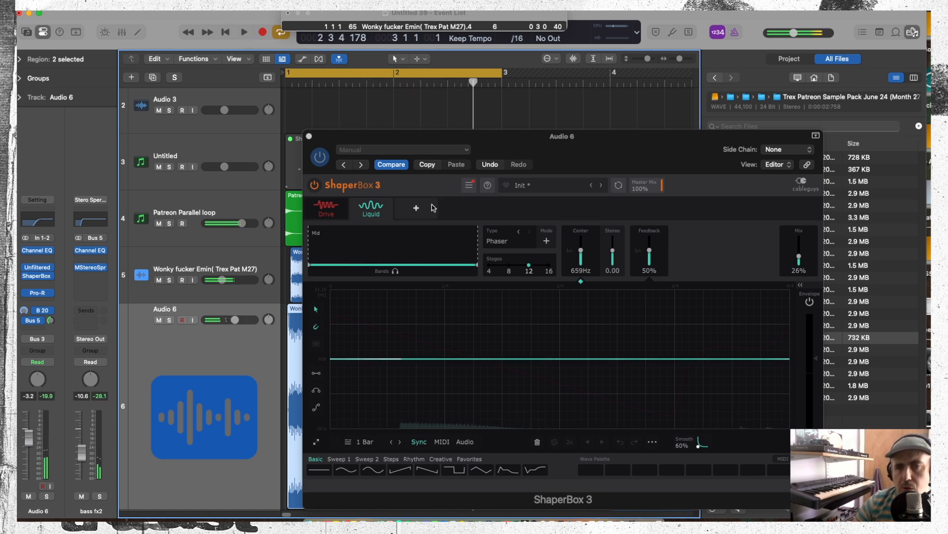
- Add ShaperBox's Time shaper with wave Pattern 15 from the Pattern 2 set, and audition Audio 6 soloed
click(416, 207)
click(343, 261)
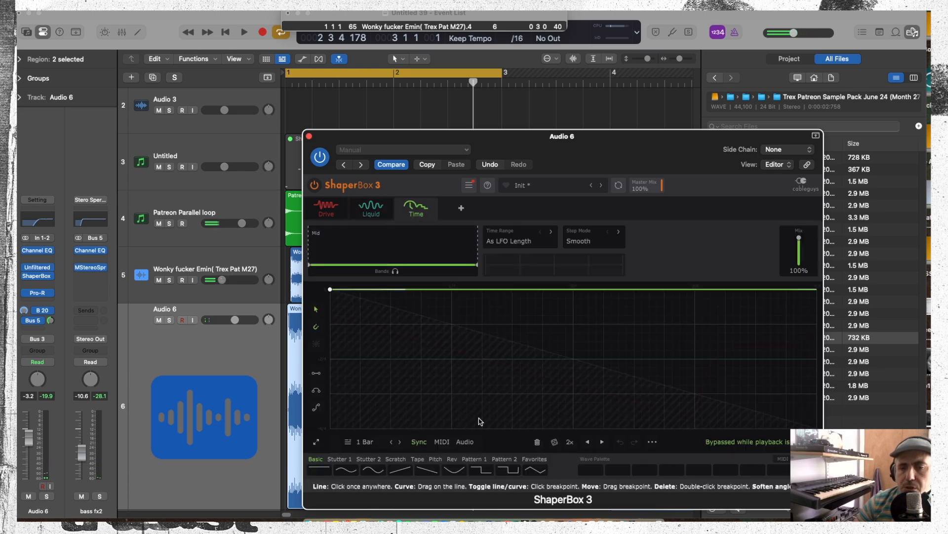
click(506, 459)
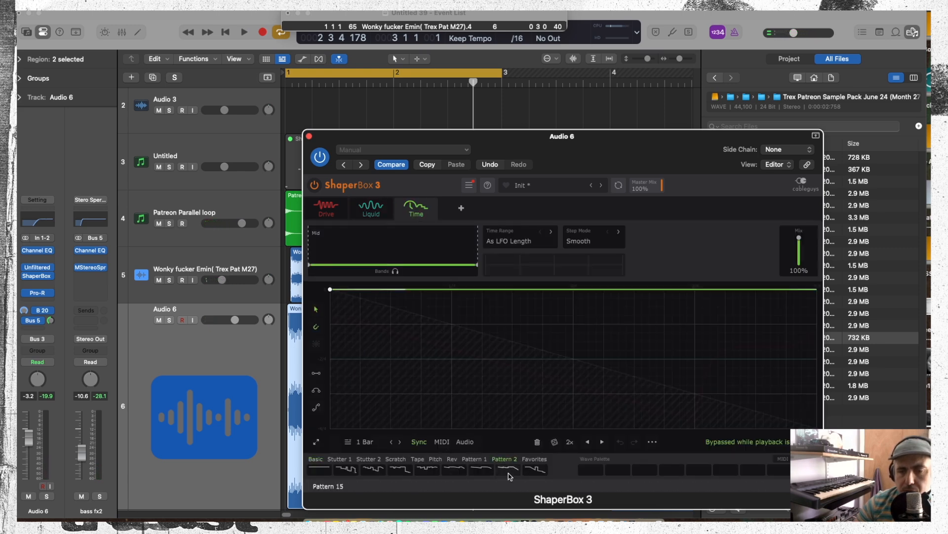
click(509, 469)
key(space)
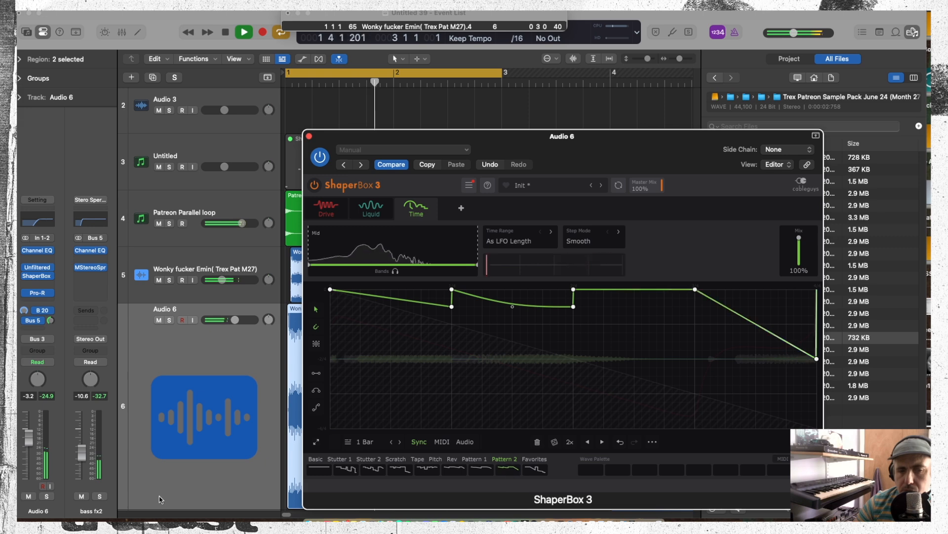
click(45, 496)
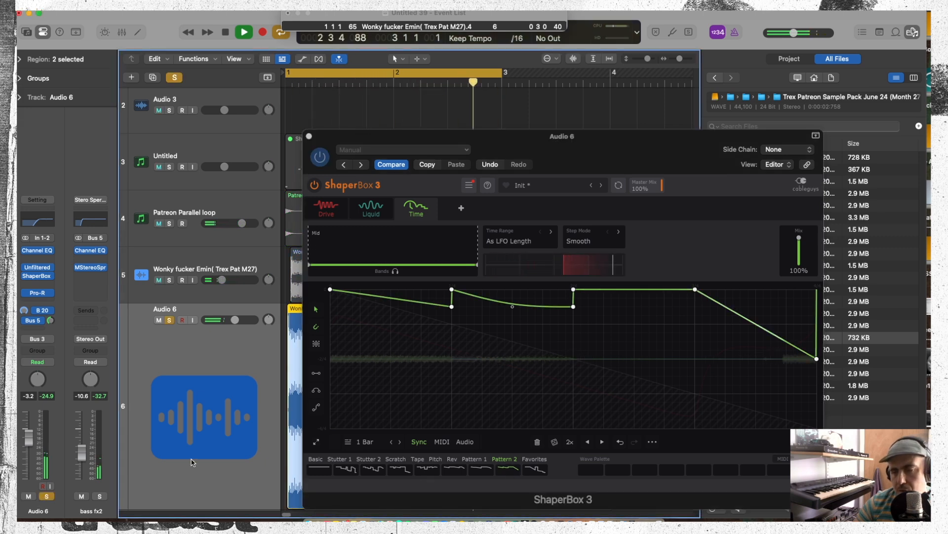
key(space)
click(309, 136)
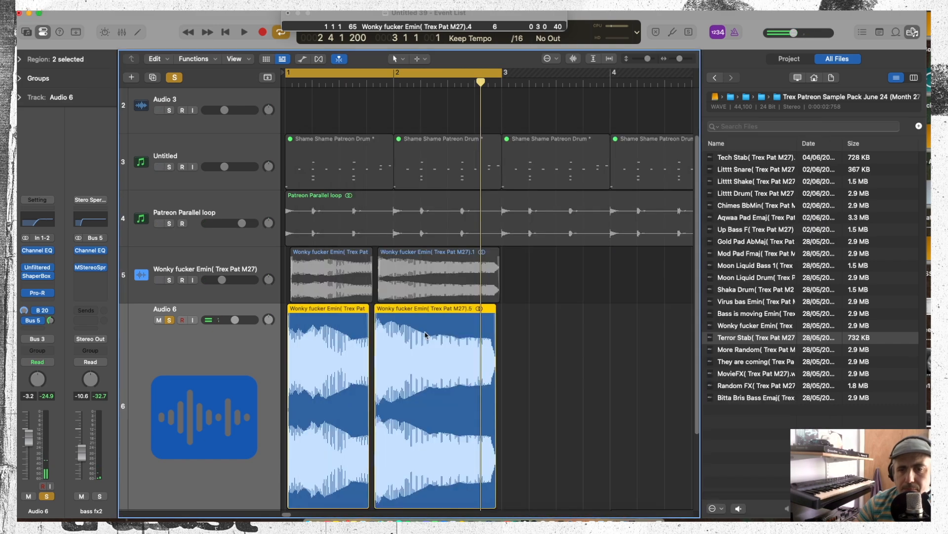
- Bounce the two Audio 6 regions in place to a new track named wonky edit, muting the source regions
right_click(324, 355)
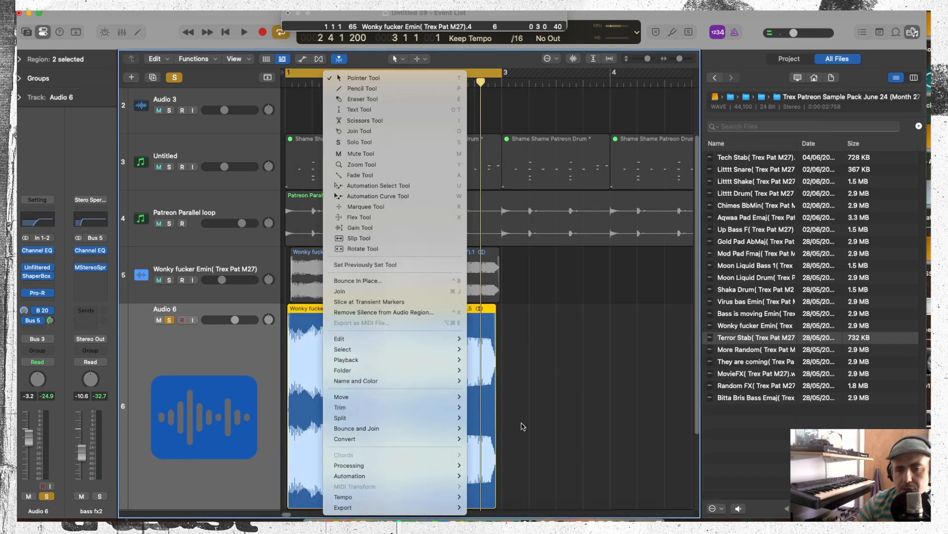
click(492, 428)
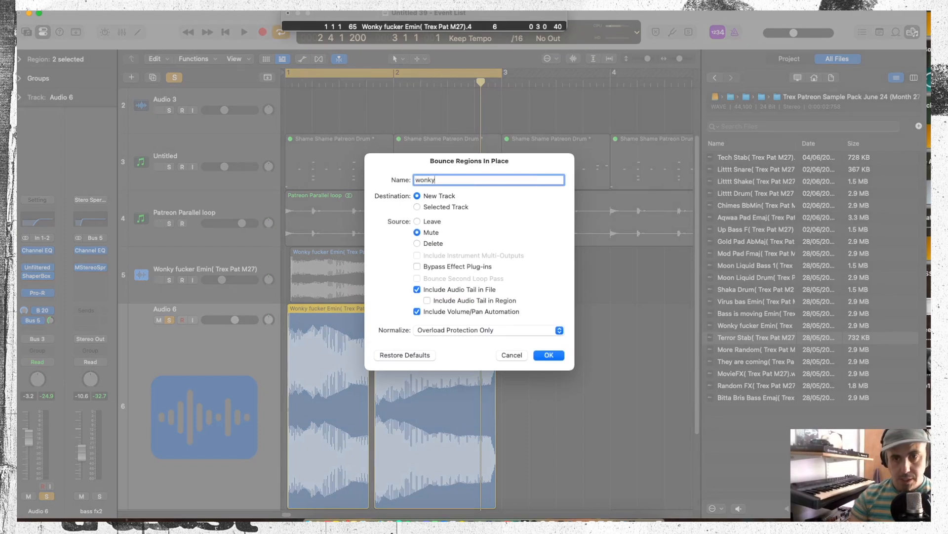
key(Return)
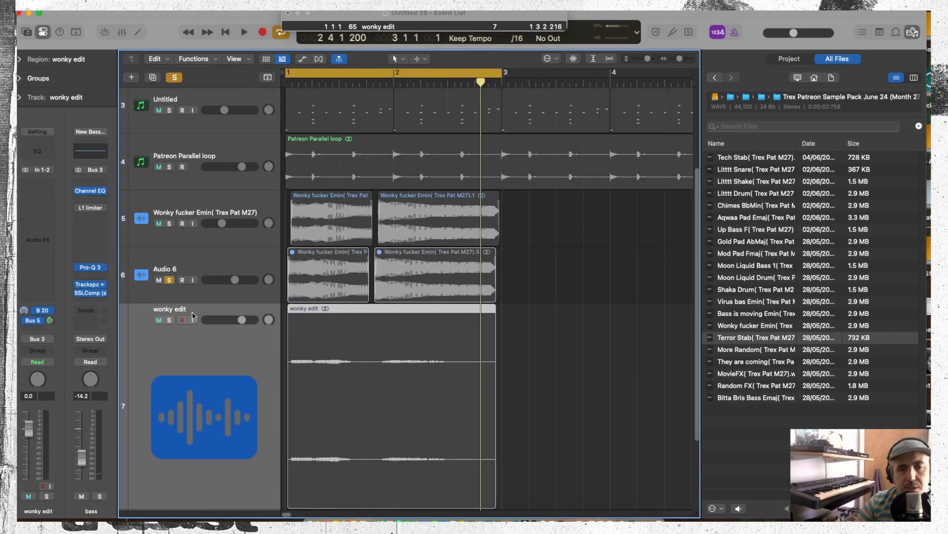
- Solo the wonky edit track instead of Audio 6 and trim the start of its region to 1 2 1 65
click(170, 319)
click(169, 279)
key(space)
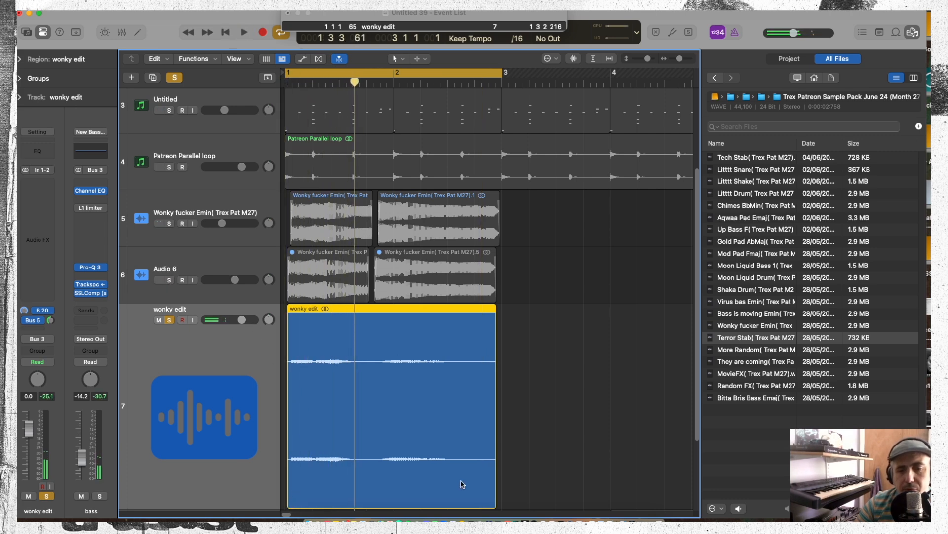
click(546, 454)
drag(289, 501, 314, 500)
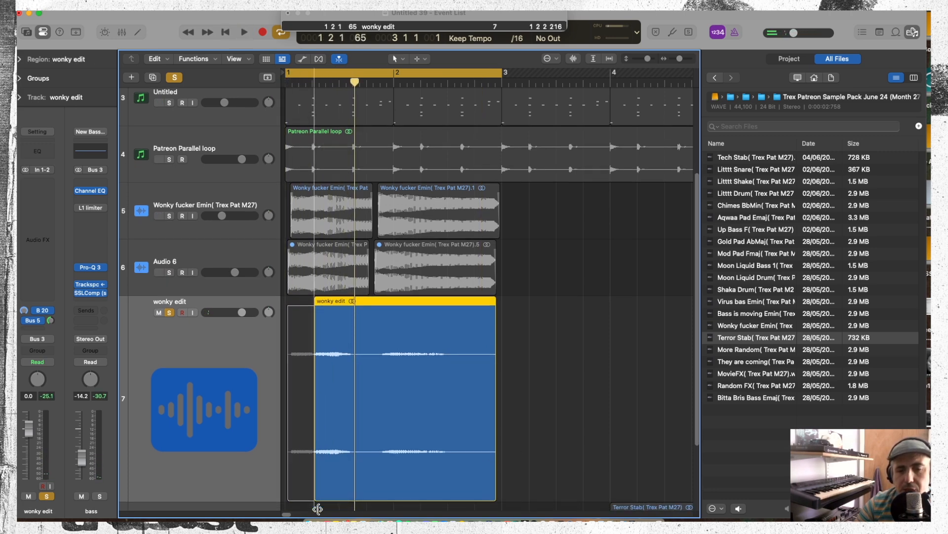
scroll(349, 500, down, 2)
key(space)
key(space)
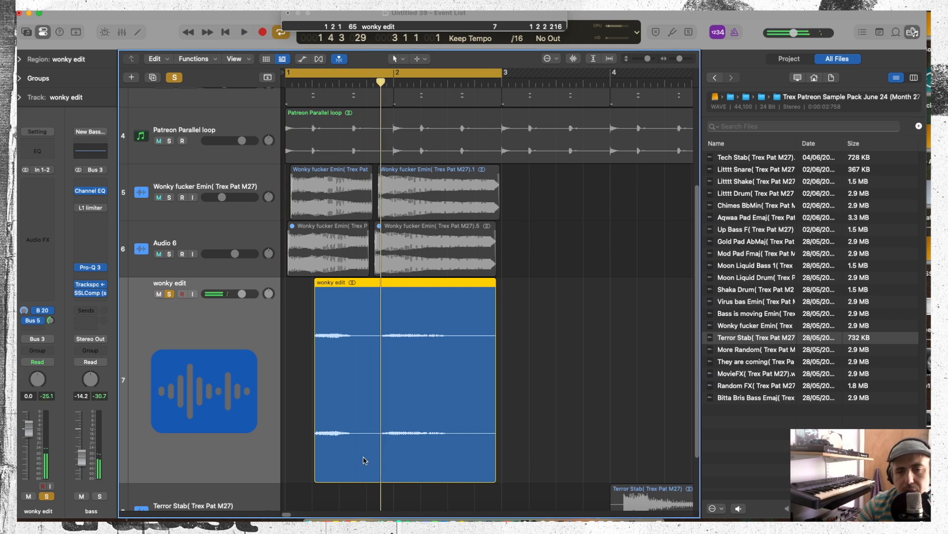
- Split the wonky edit region at 1 4 2 1 and 2 1 4 1, mute the middle piece, and play it soloed and unsoloed
right_click(533, 406)
click(556, 209)
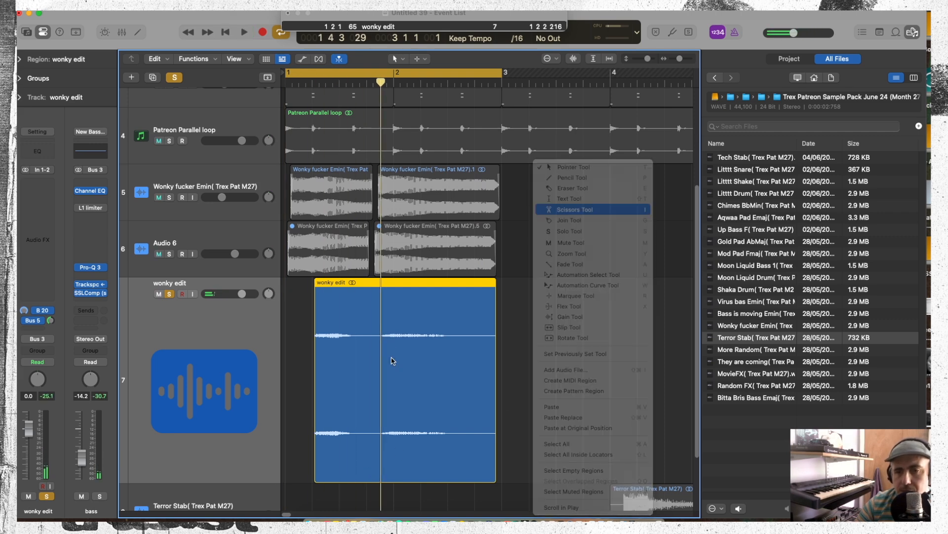
click(374, 375)
click(414, 371)
right_click(590, 358)
click(627, 242)
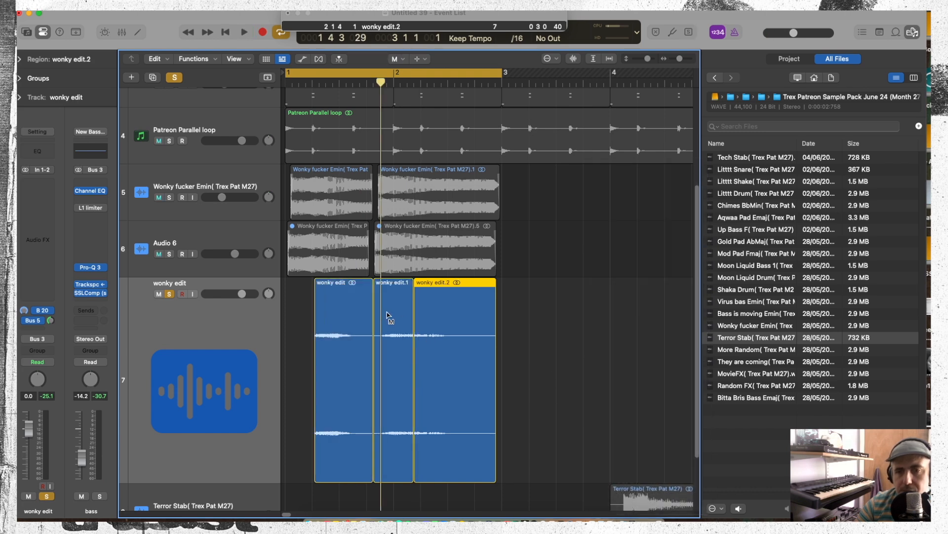
click(386, 311)
key(space)
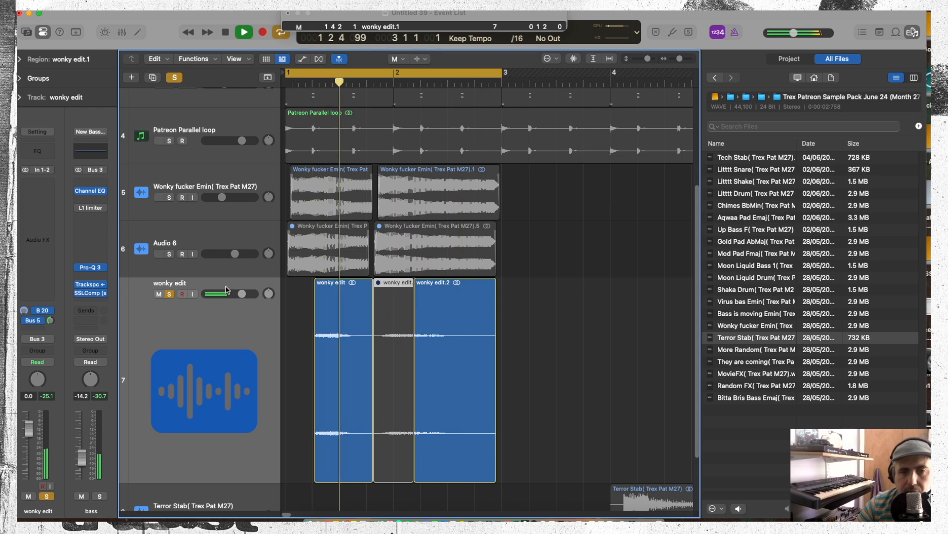
click(168, 294)
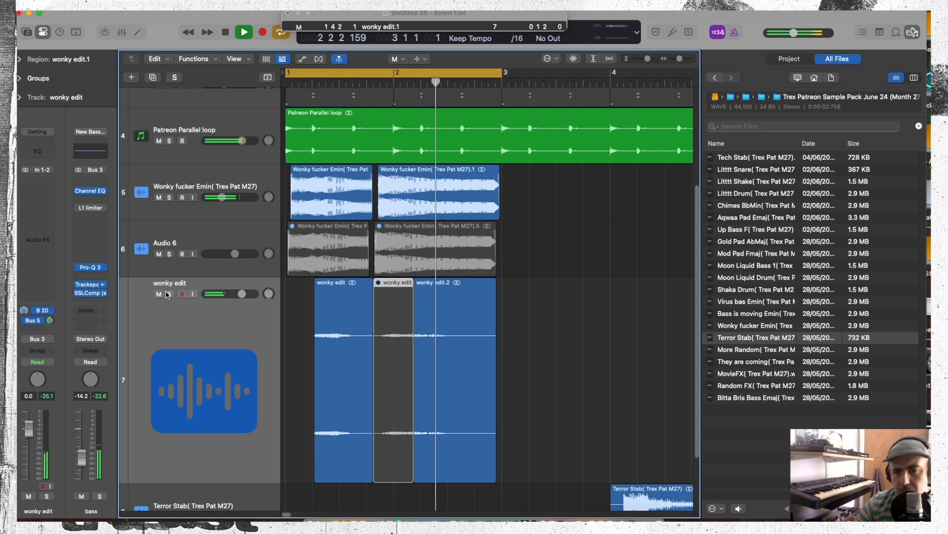
key(space)
- Raise the last wonky edit piece's region gain to +8.8 dB and play the loop
click(473, 339)
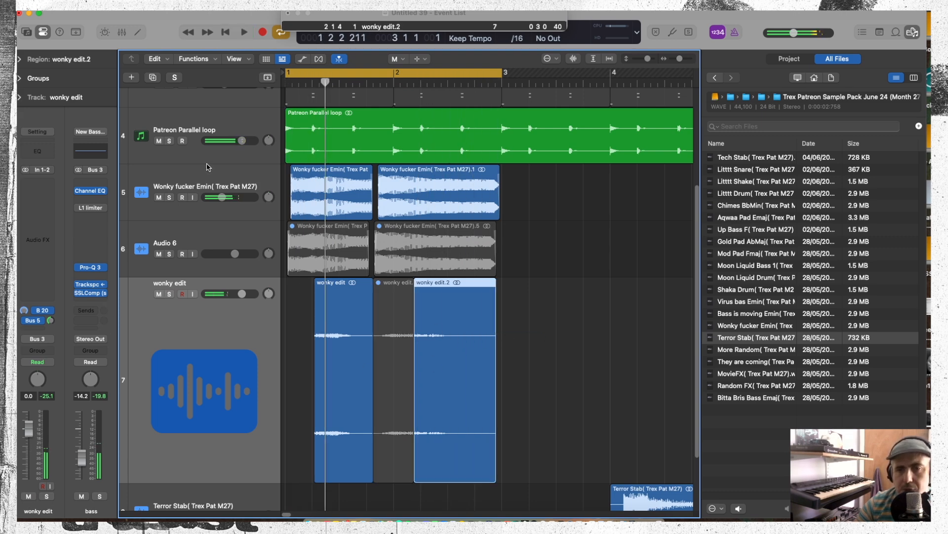
click(22, 59)
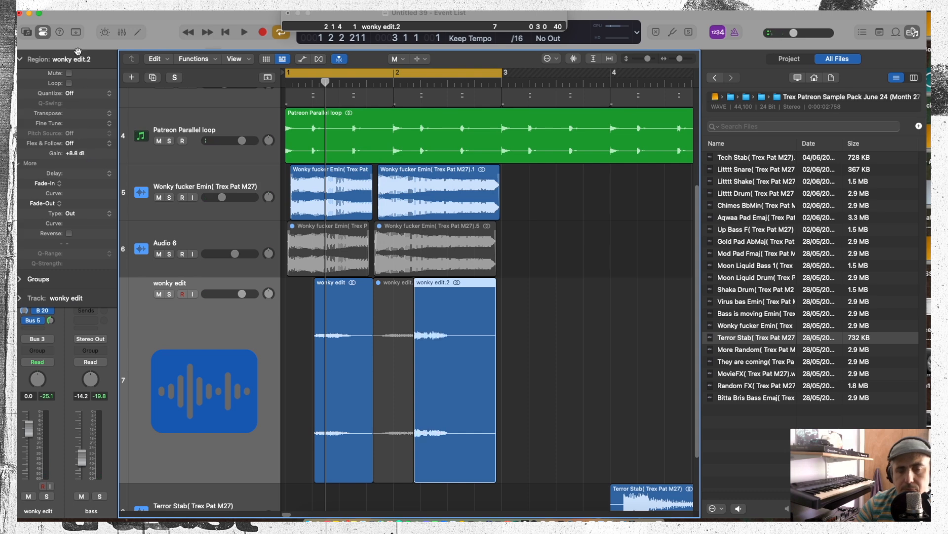
key(space)
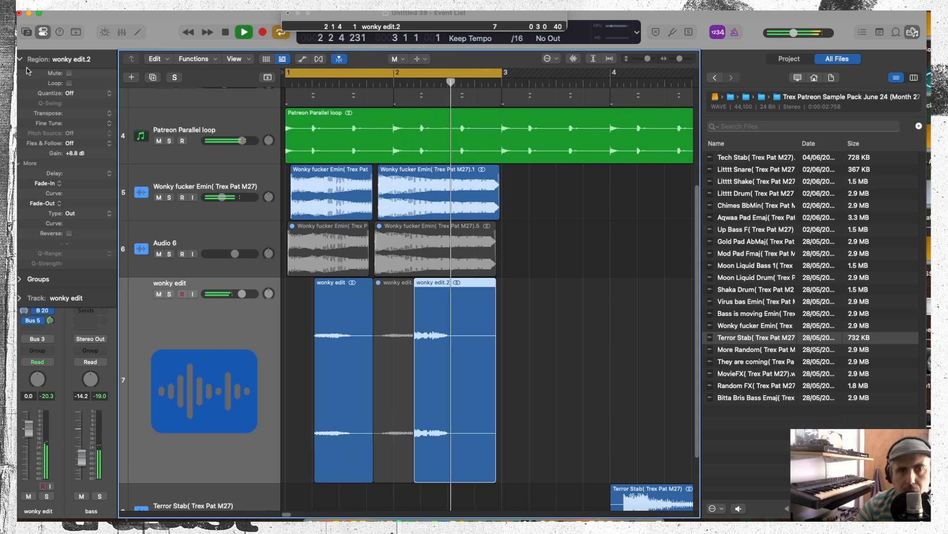
- Use the Gain tool to set the first wonky edit piece to +11.1 dB and the last piece to +16.0 dB
right_click(309, 324)
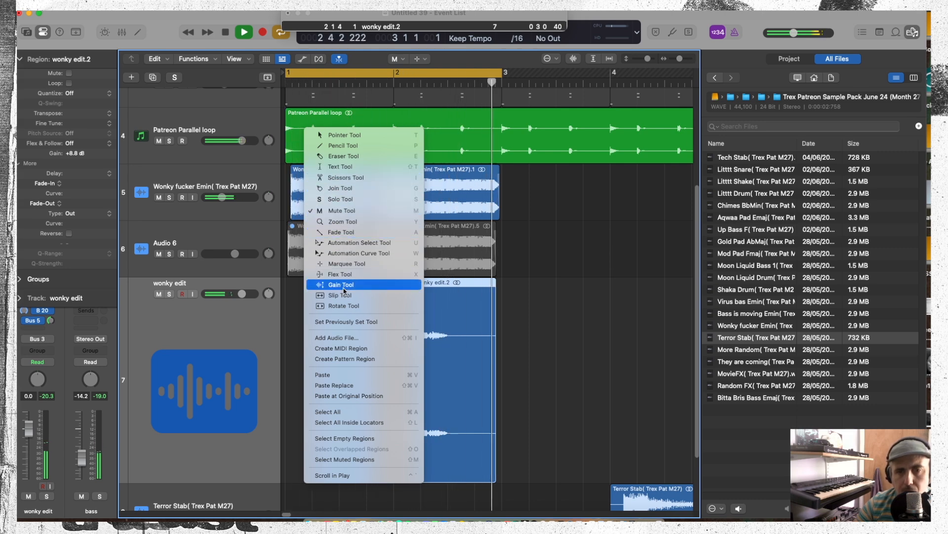
click(341, 285)
key(space)
click(343, 312)
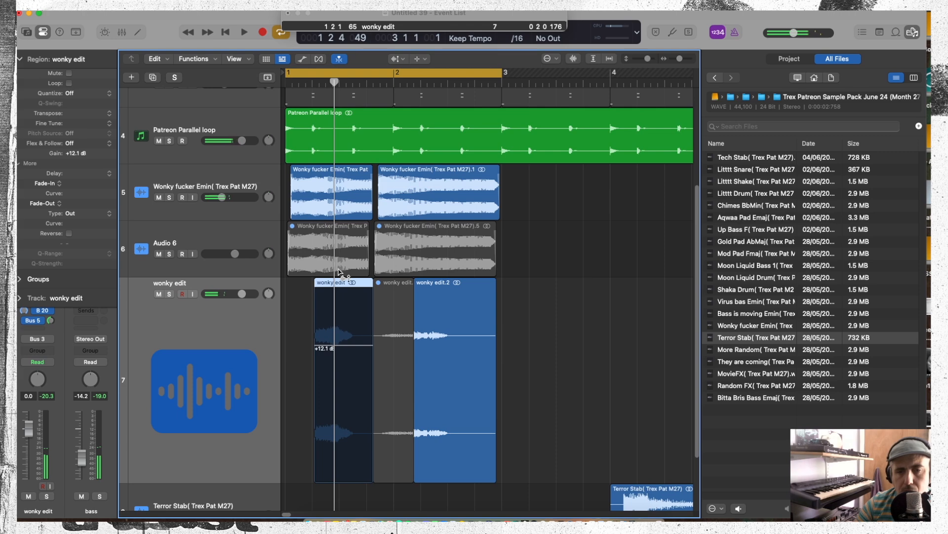
drag(340, 271, 338, 275)
key(space)
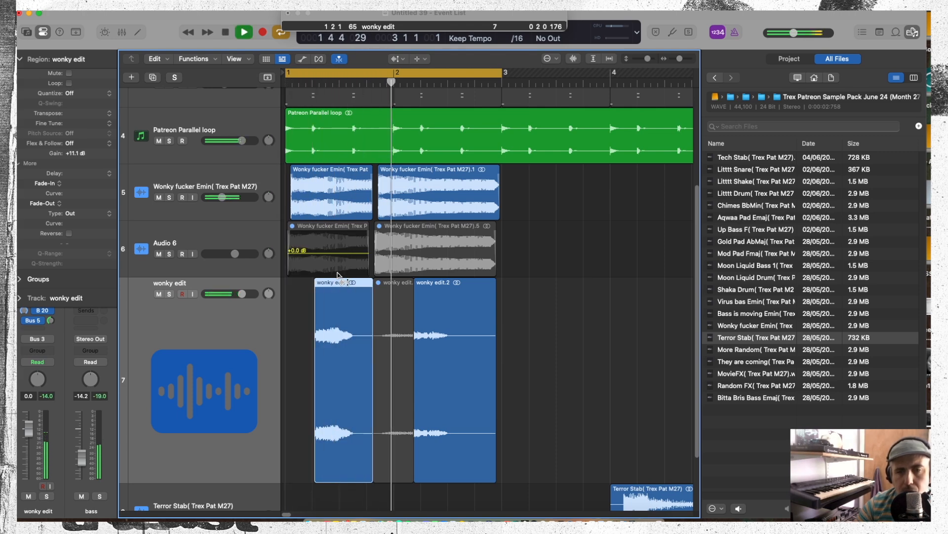
drag(447, 356, 451, 316)
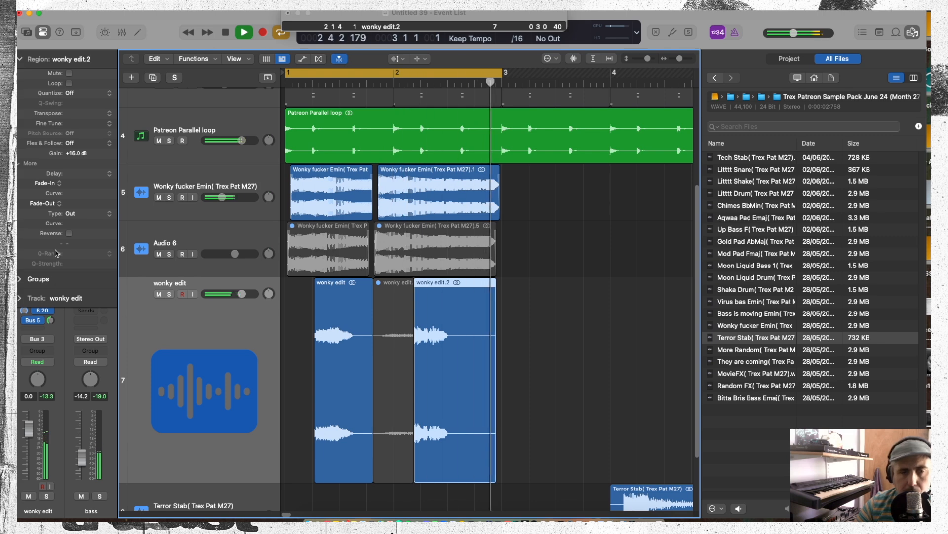
click(19, 59)
key(space)
- Insert a stereo Unfiltered Audio Indent 2 on the wonky edit track and audition its Experimental factory preset Nasal Tube
click(23, 258)
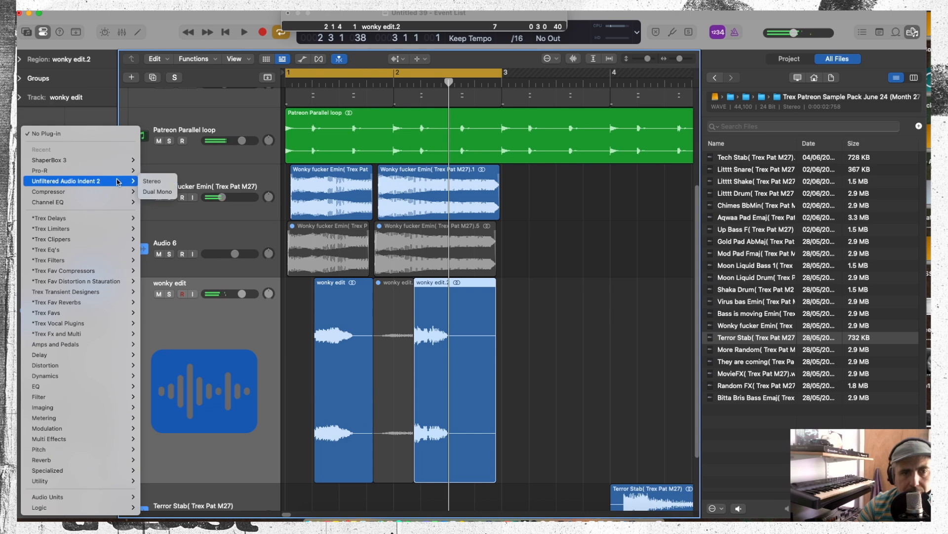
mouse_move(111, 181)
click(149, 182)
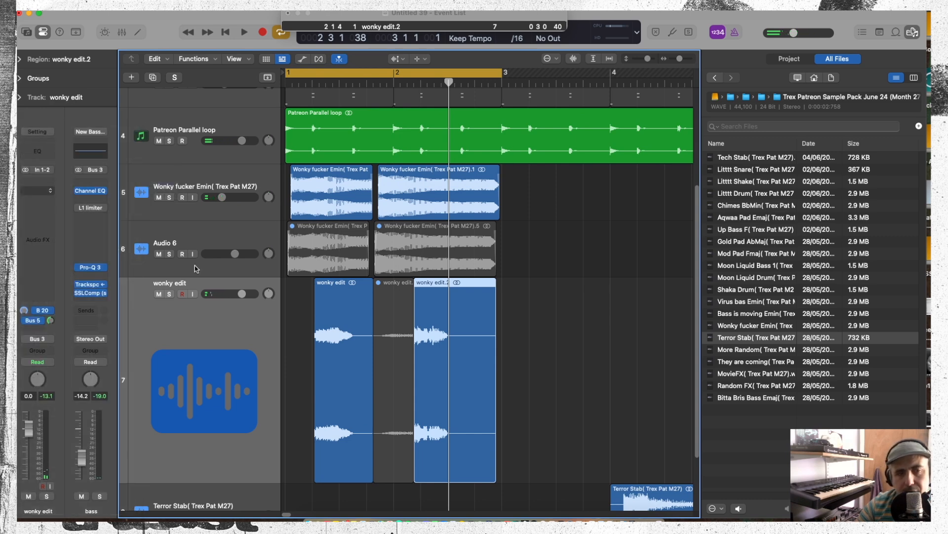
click(426, 199)
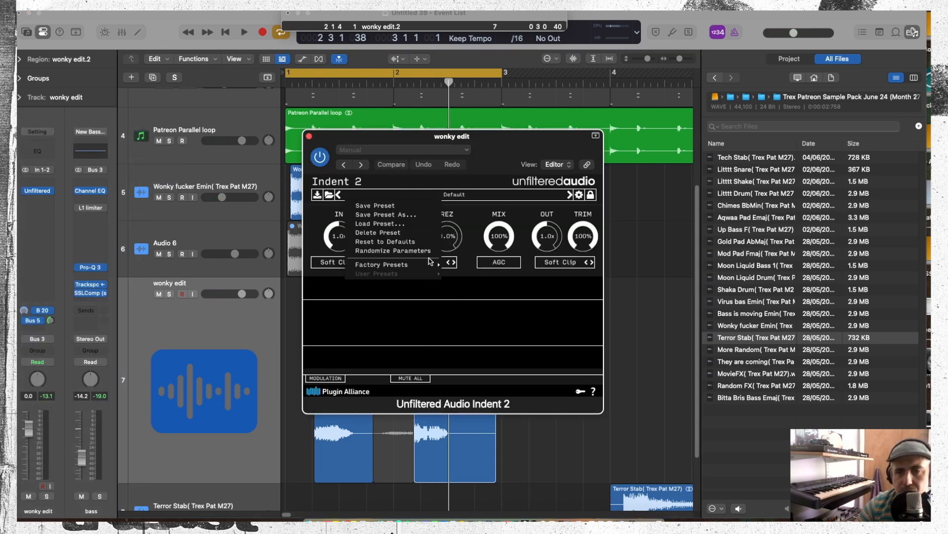
mouse_move(419, 266)
mouse_move(494, 245)
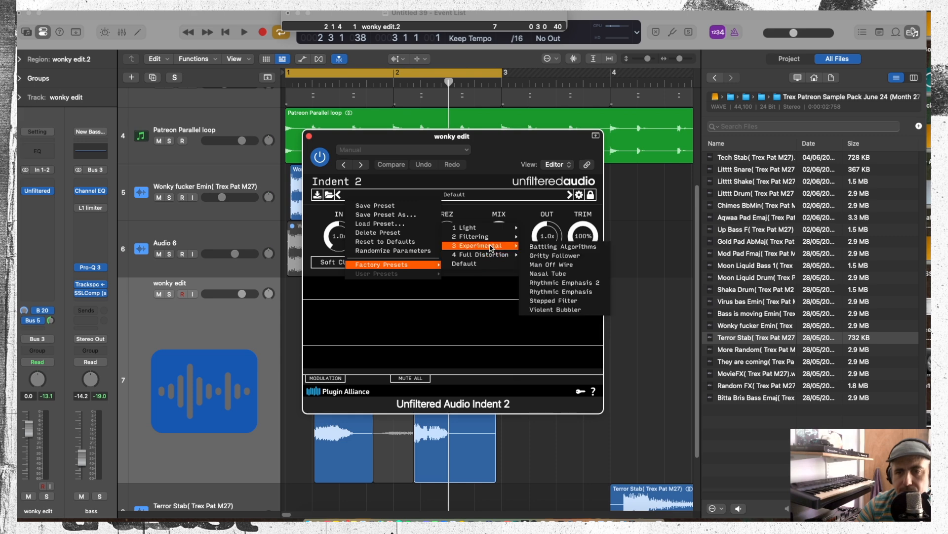
click(541, 275)
key(space)
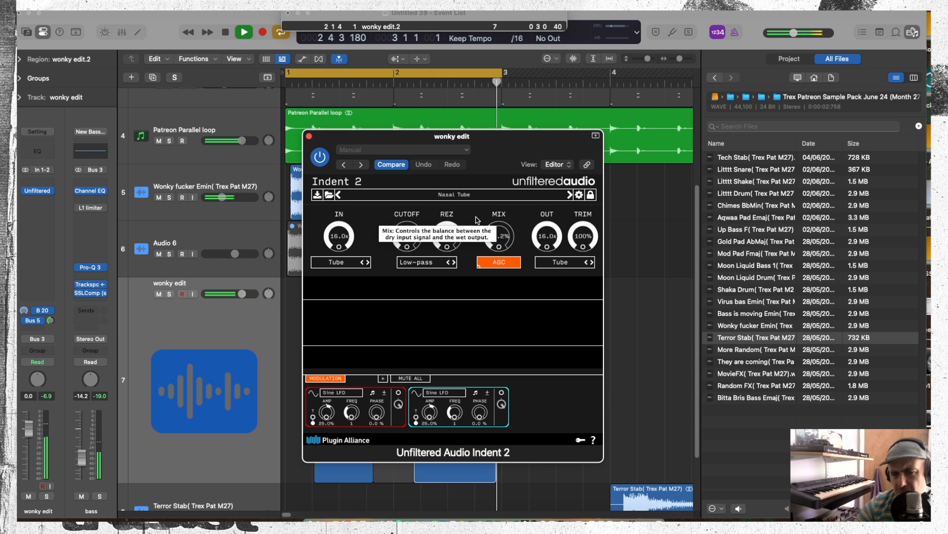
click(309, 136)
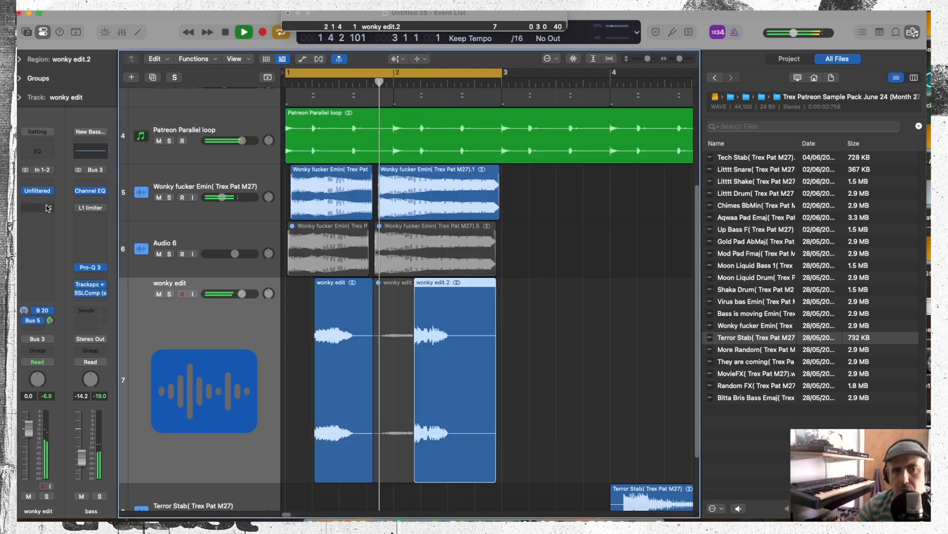
- Insert a stereo Timeless 3 delay after Indent 2 on the wonky edit track and start playback
click(47, 208)
mouse_move(47, 208)
key(Escape)
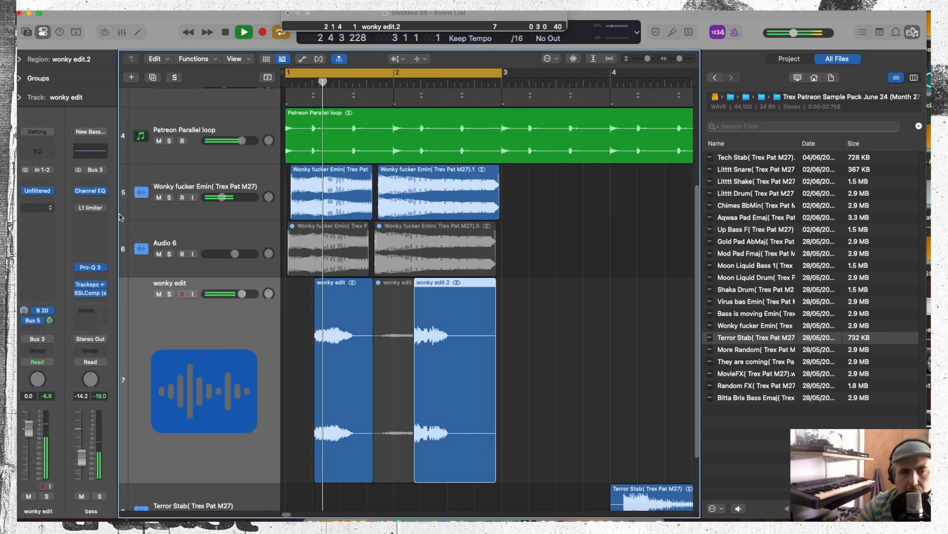
key(space)
click(53, 213)
mouse_move(79, 218)
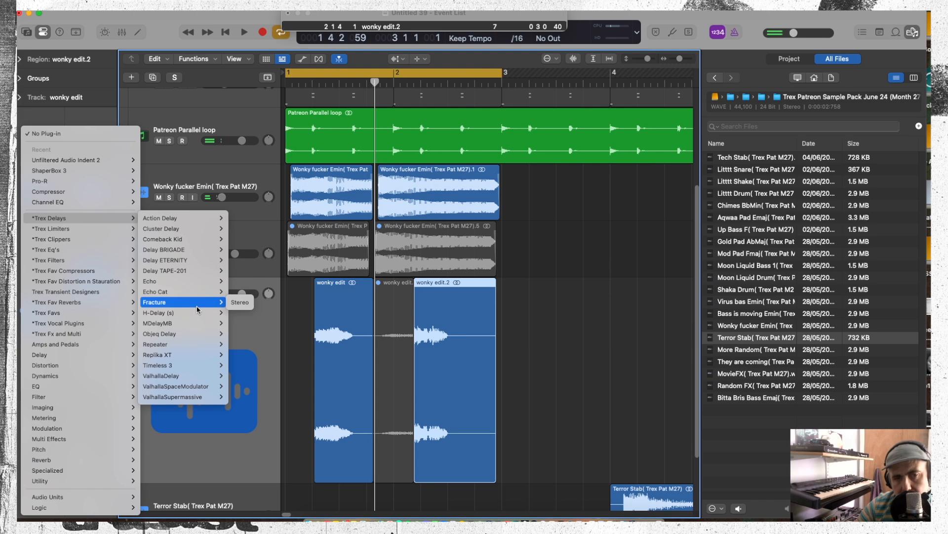
mouse_move(209, 365)
click(242, 365)
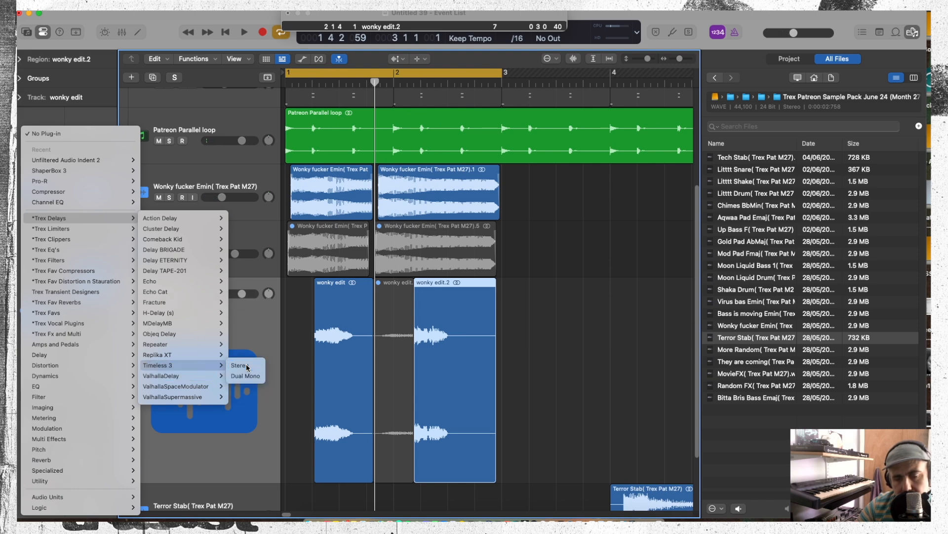
key(space)
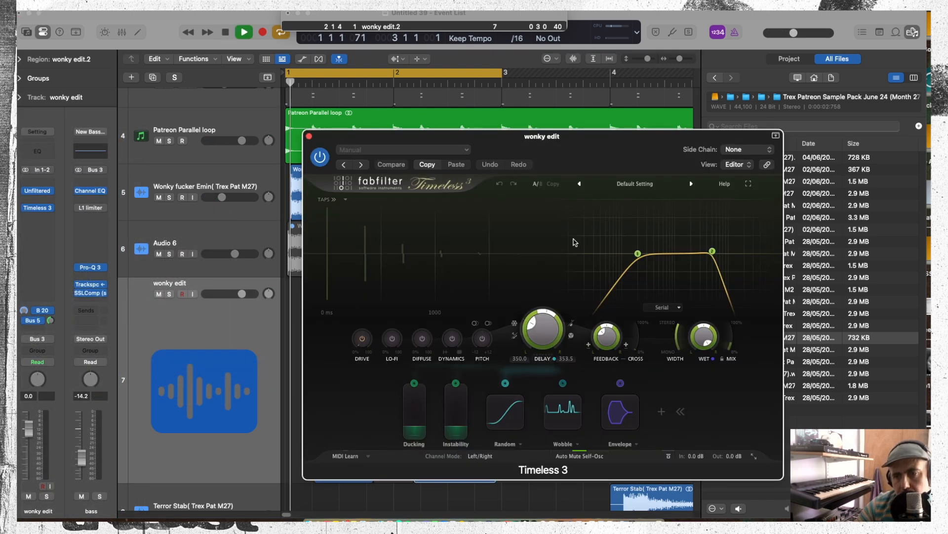
- Load the vibesgand preset in Timeless 3 and lower its wet level to about -26.36 dB while the loop plays
click(404, 150)
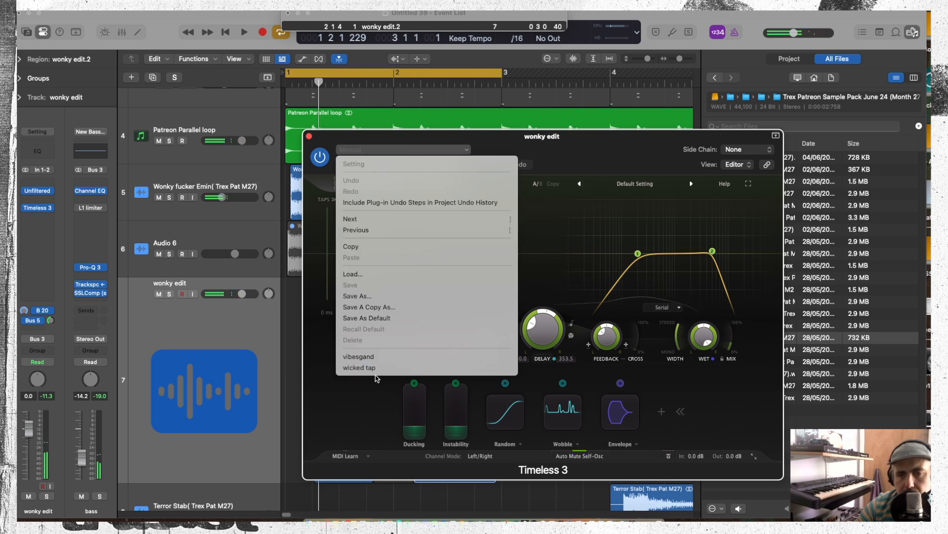
click(365, 357)
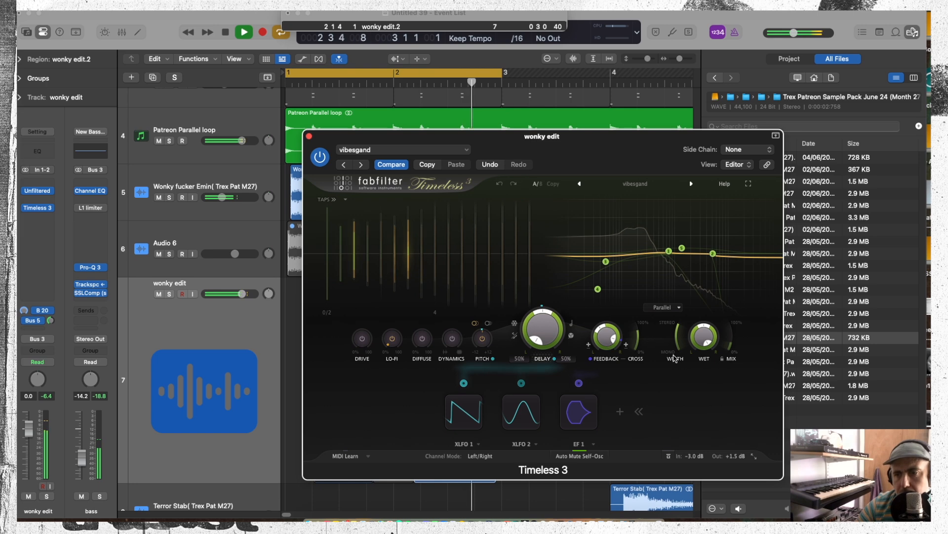
drag(704, 337, 707, 414)
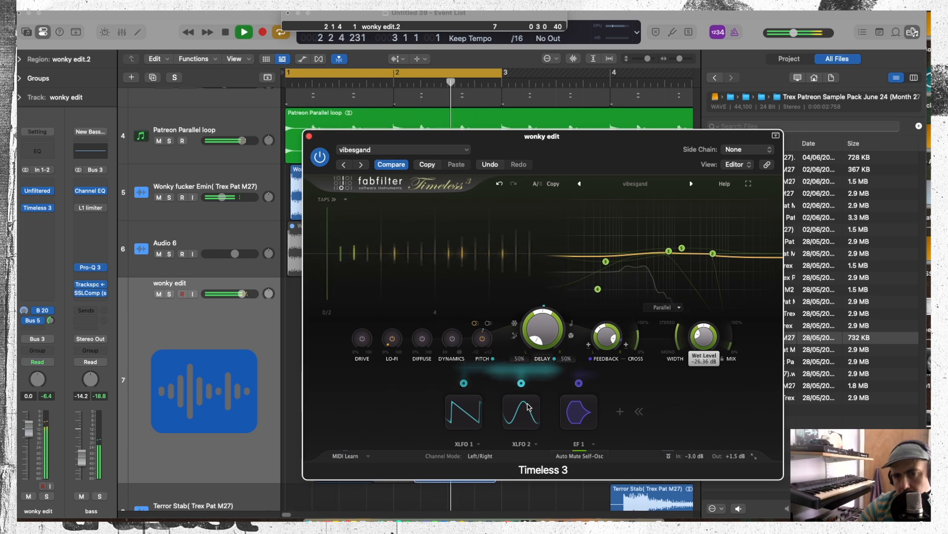
click(309, 136)
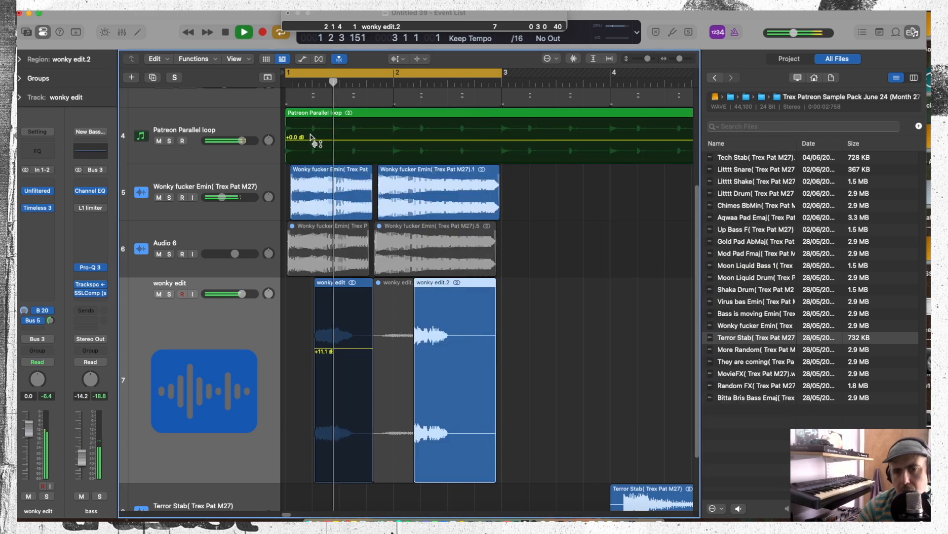
key(space)
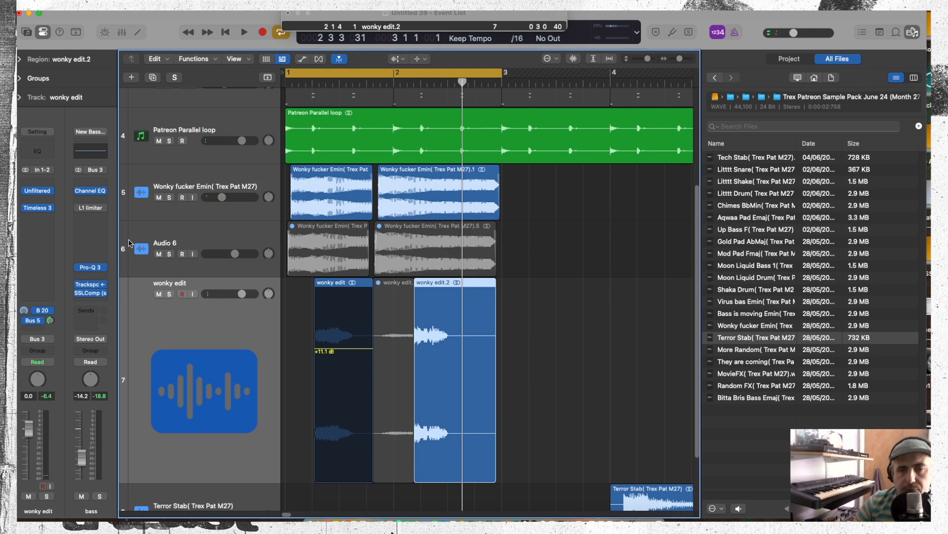
- Switch from the Gain tool to the Pointer tool, select the Wonky fucker Emin bass track and play the loop
right_click(523, 249)
key(t)
right_click(555, 240)
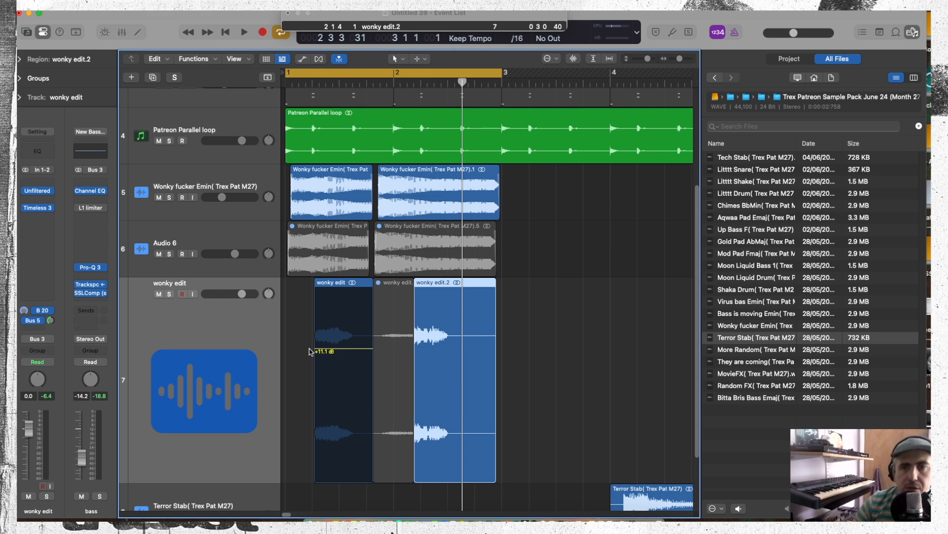
click(228, 183)
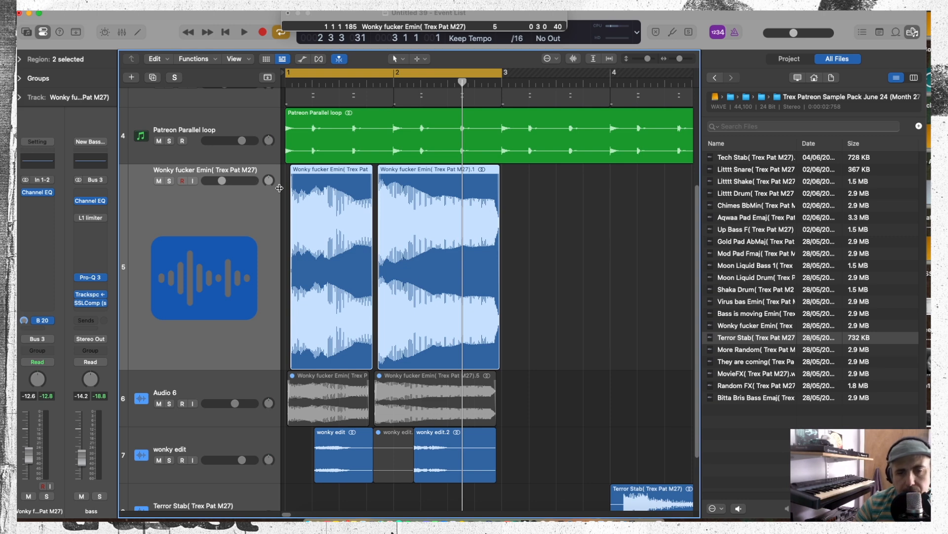
key(space)
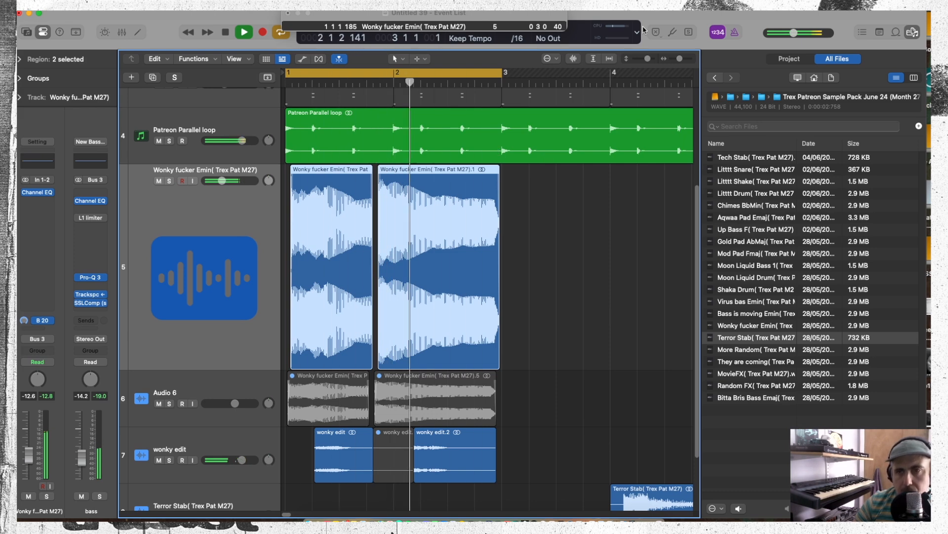
key(space)
- Copy the first regions of the bass, Audio 6 and wonky edit tracks to bar 3, and extend the cycle to bar 5
drag(680, 58, 677, 58)
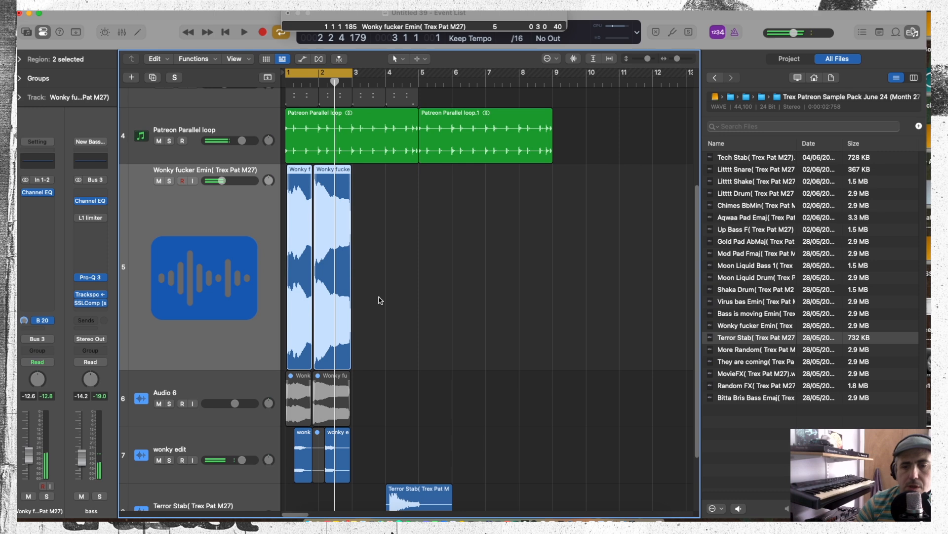
click(391, 430)
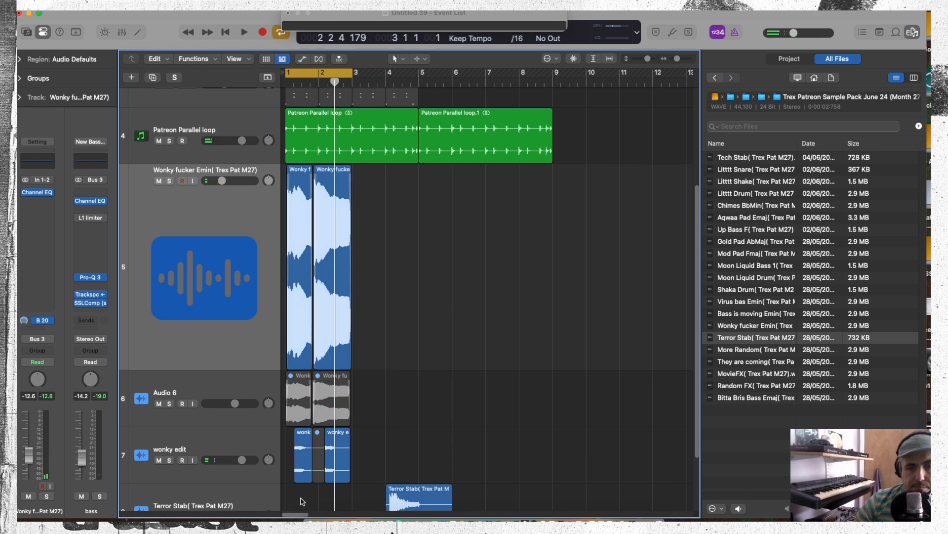
drag(302, 502, 289, 344)
drag(297, 249, 374, 203)
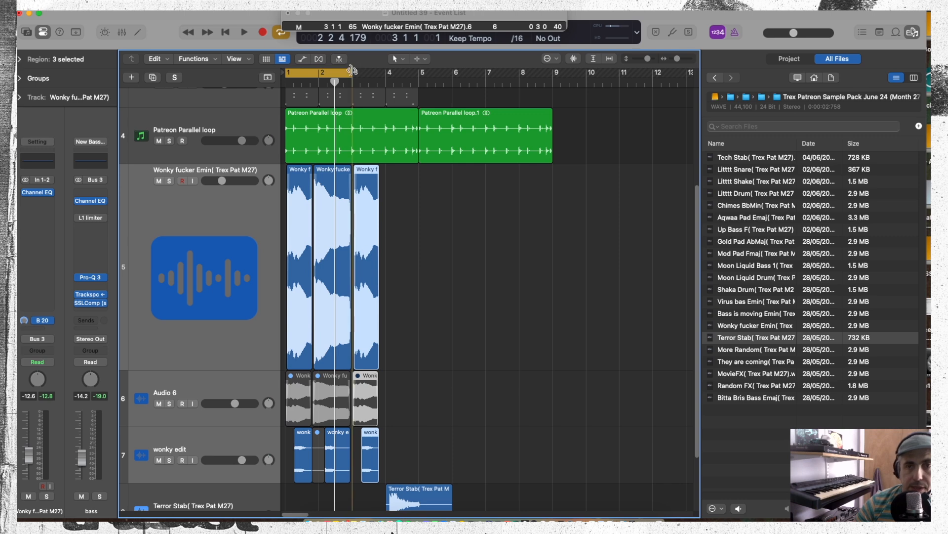
drag(351, 71, 421, 93)
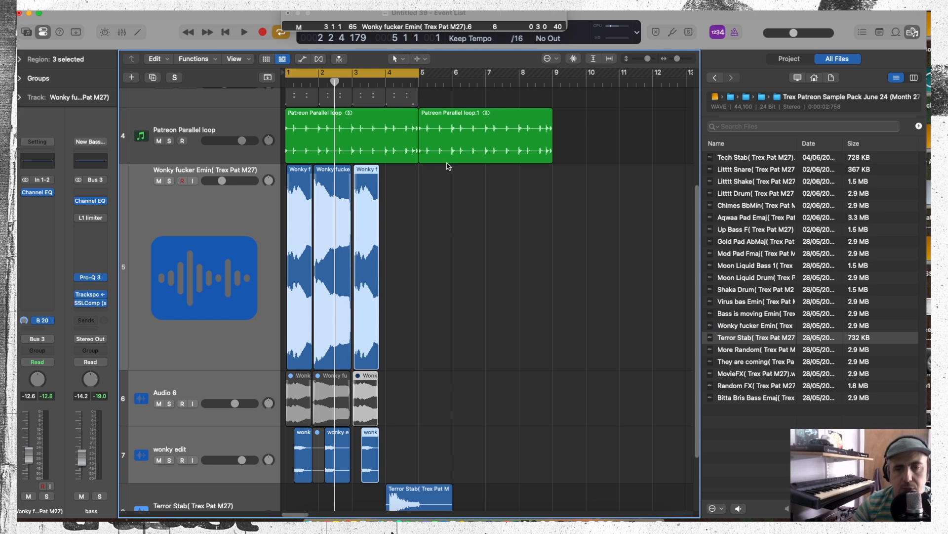
- Split the first bass region at 1 2 1 185 and 1 3 1 185 and delete the middle slice during playback
drag(448, 247, 301, 286)
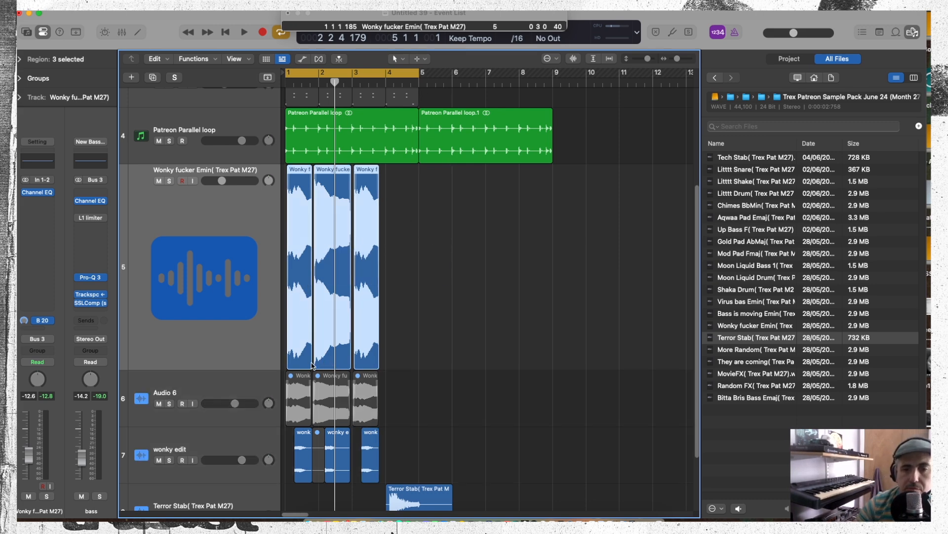
click(421, 333)
mouse_move(307, 367)
mouse_down()
mouse_move(291, 361)
mouse_move(306, 350)
mouse_up()
key(space)
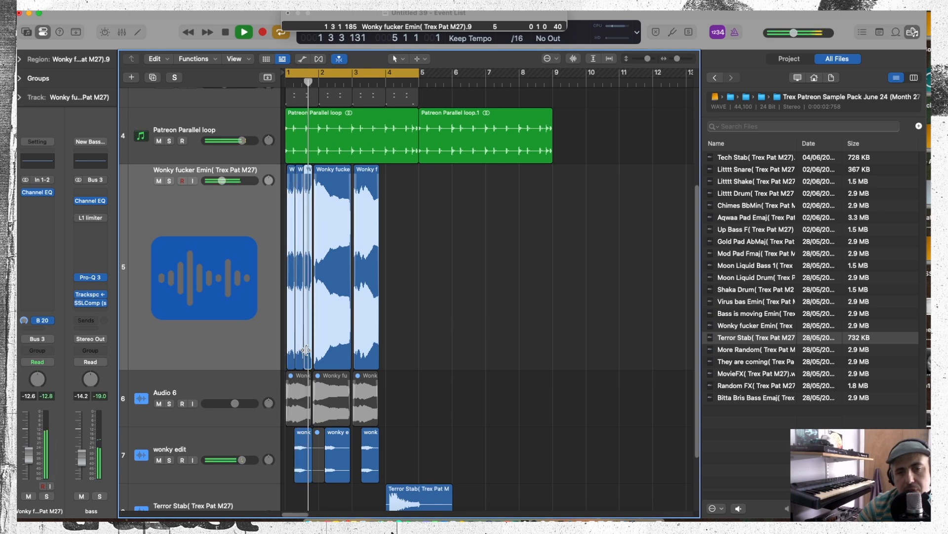
click(300, 346)
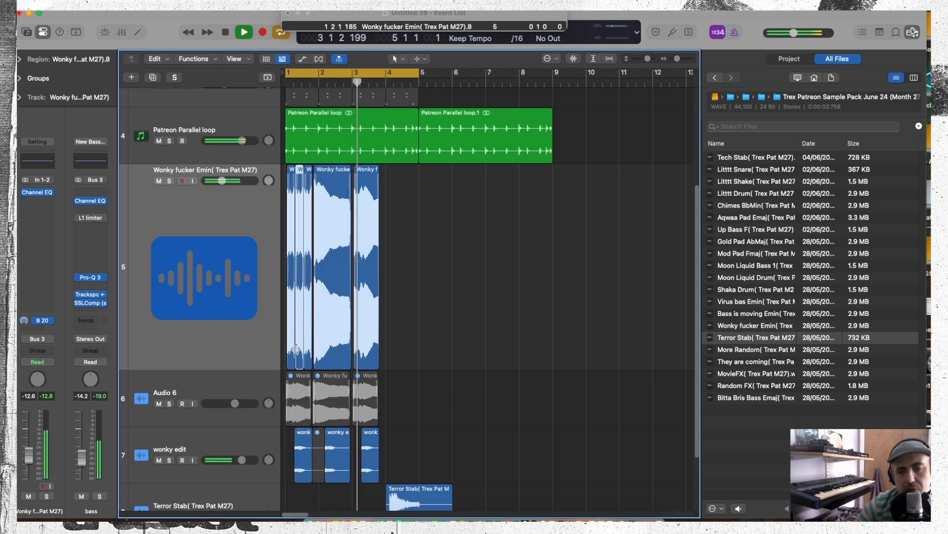
click(417, 336)
click(298, 304)
key(Delete)
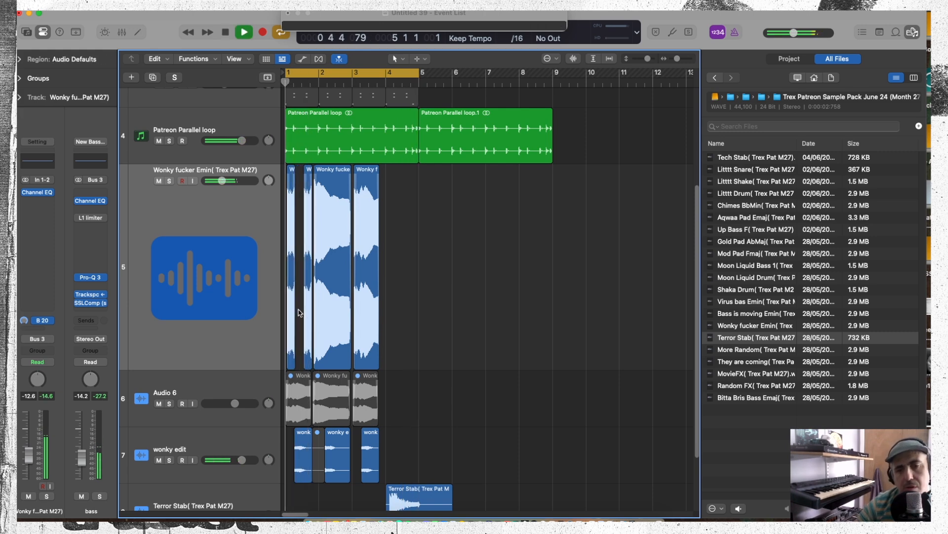
key(space)
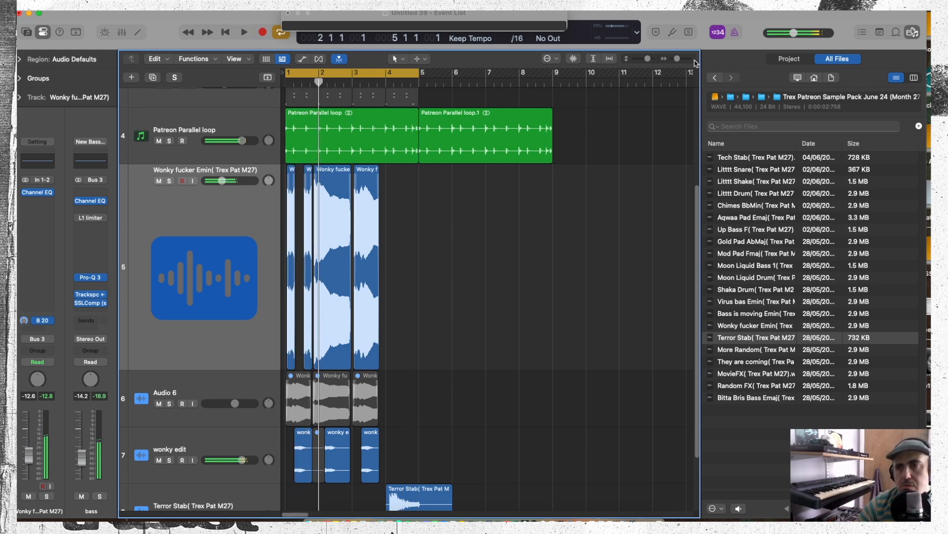
- Extend the first bass slice to two beats so it meets the next slice at 1 3 1 185, and play the loop
key(super+Right)
key(super+Right)
key(space)
drag(322, 368, 355, 368)
key(space)
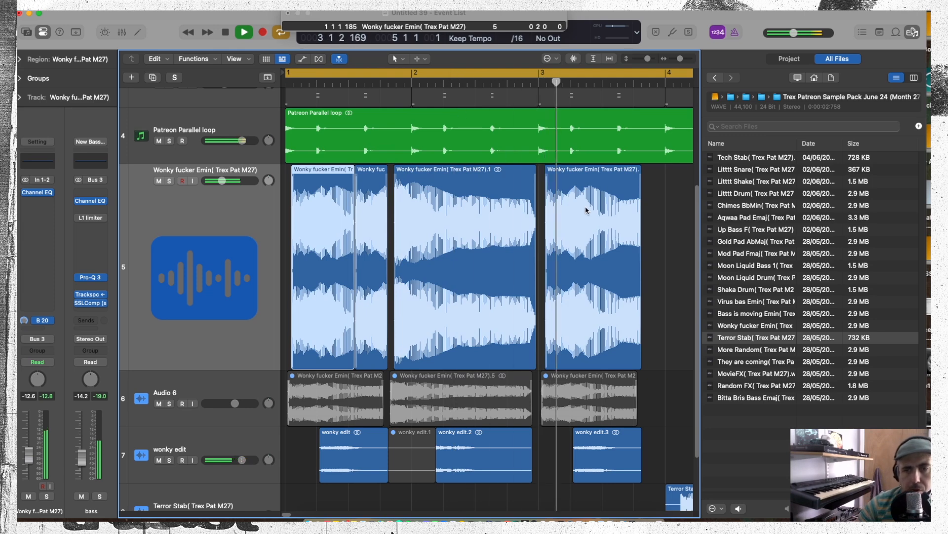
key(space)
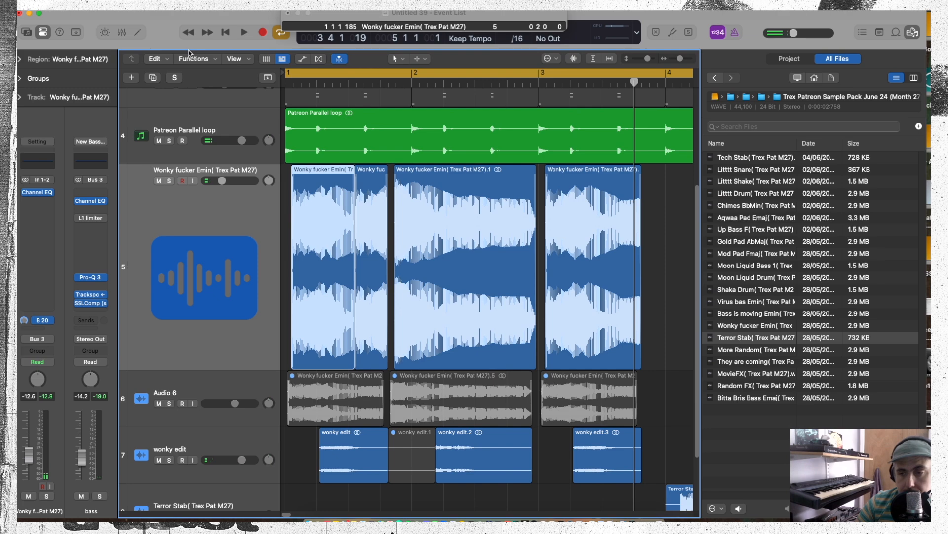
- Open the Mixer enlarged and examine the aux buses and the output channel's plug-in chain
click(121, 32)
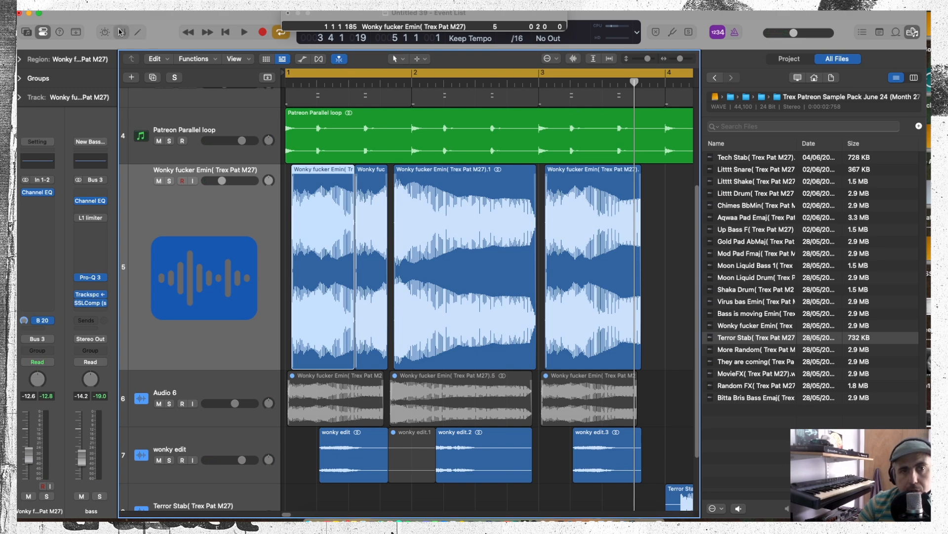
drag(260, 513, 756, 461)
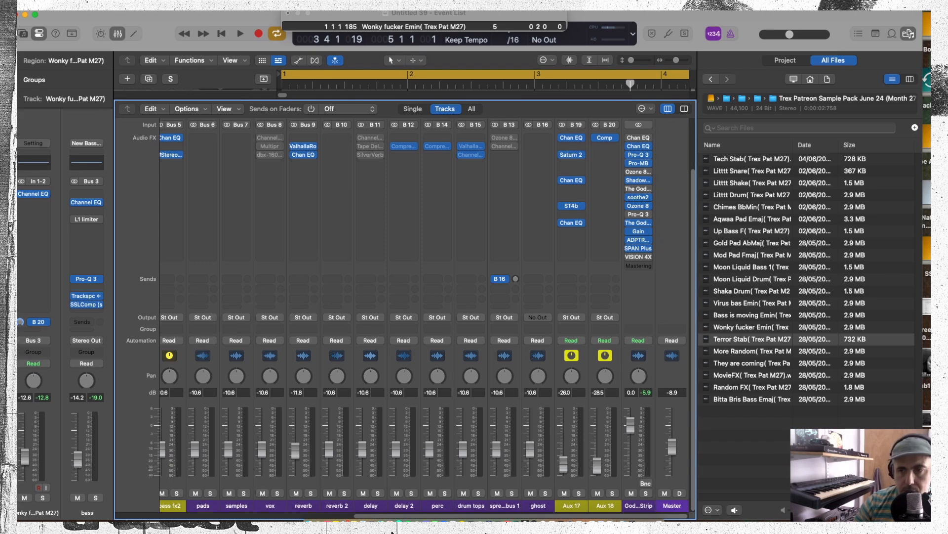
click(675, 111)
scroll(677, 113, down, 3)
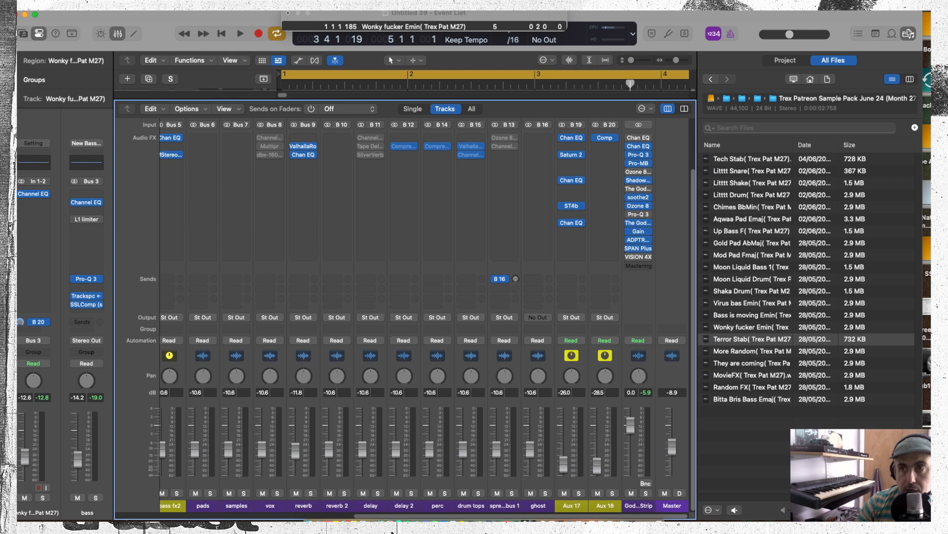
click(671, 5)
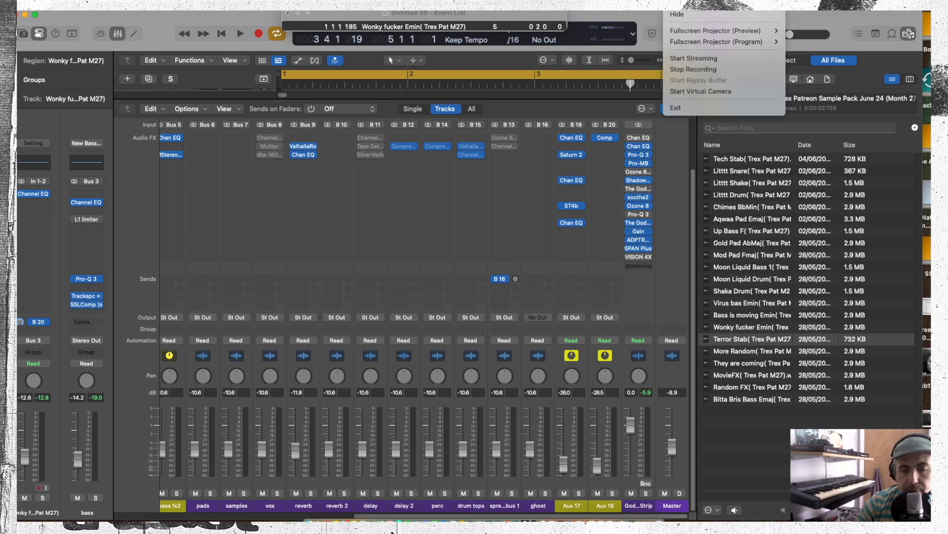